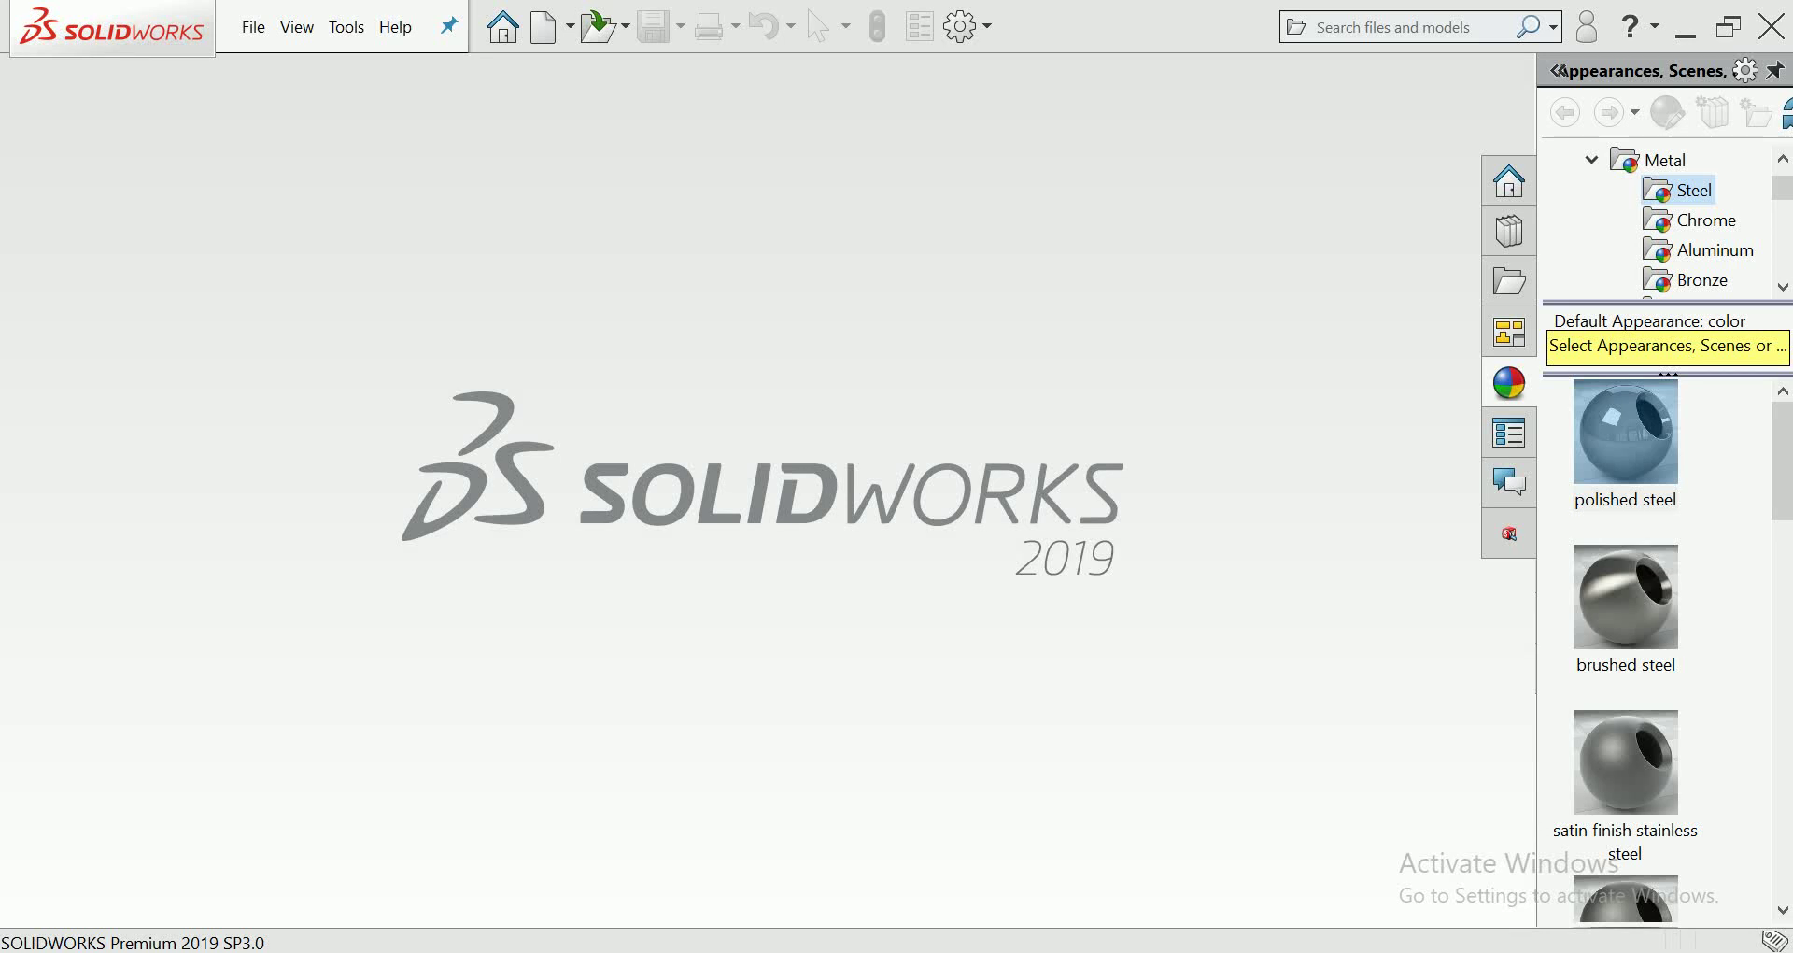
# Step: Create a new part document and open a sketch on the Front Plane
pyautogui.hotkey('ctrl', 'n')
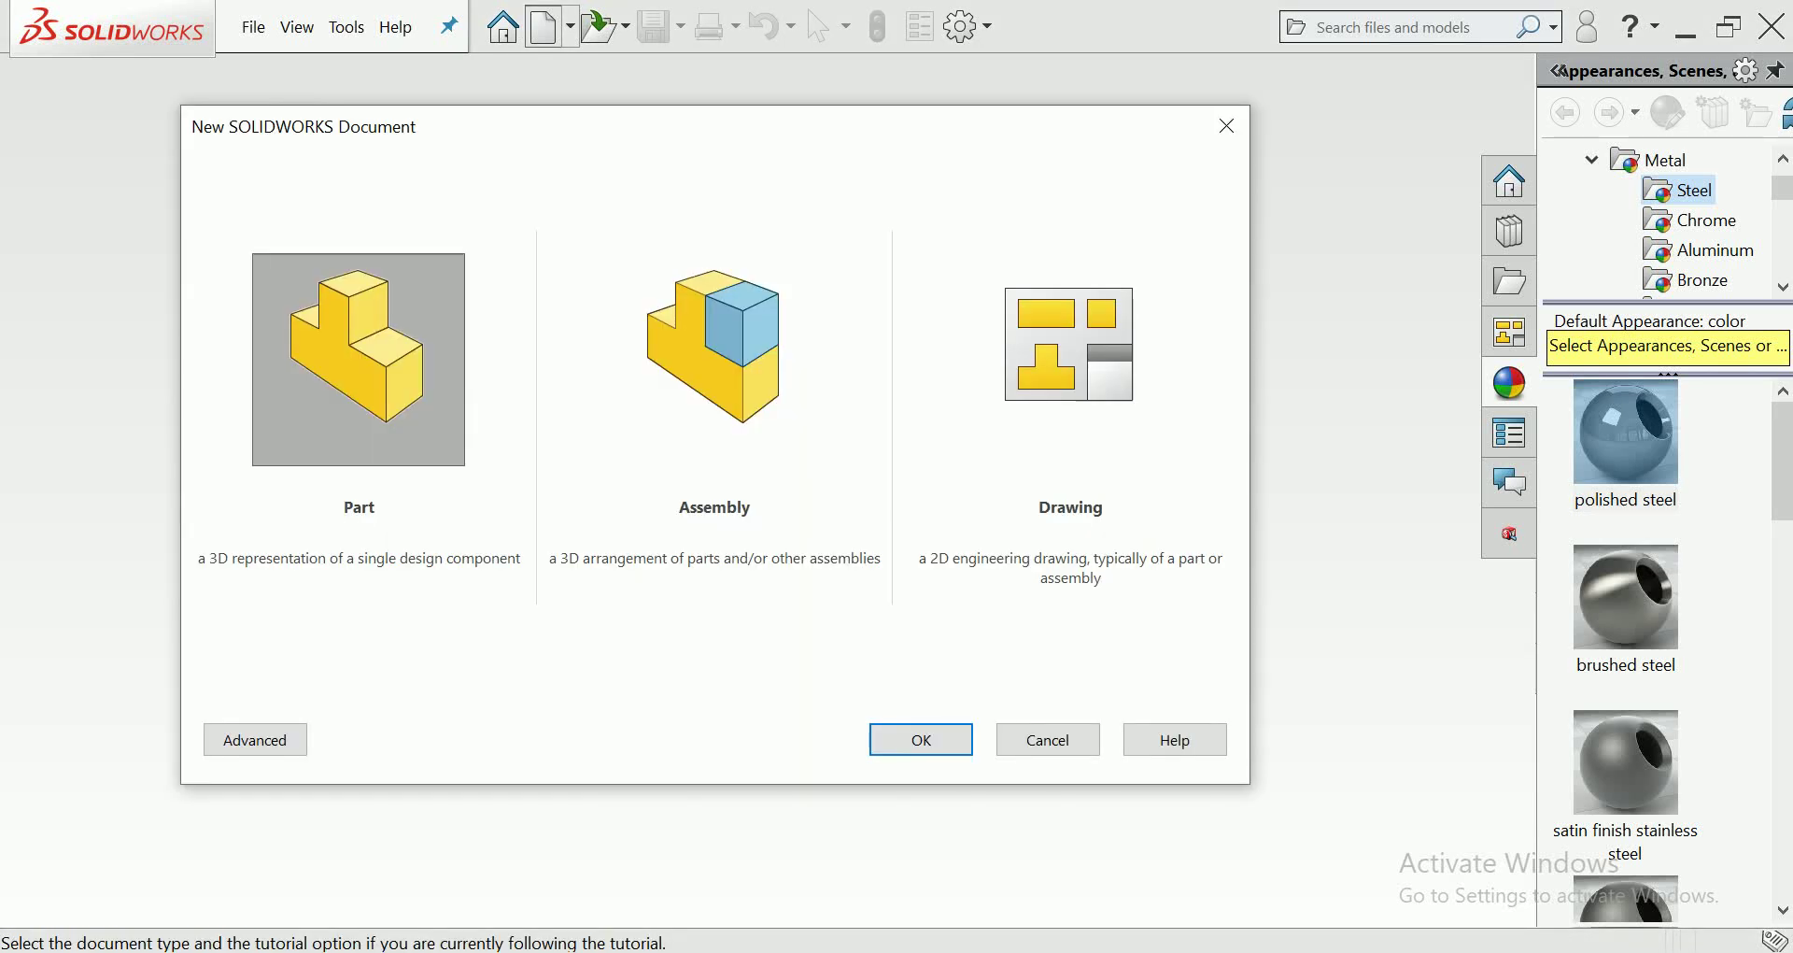
pyautogui.press('Return')
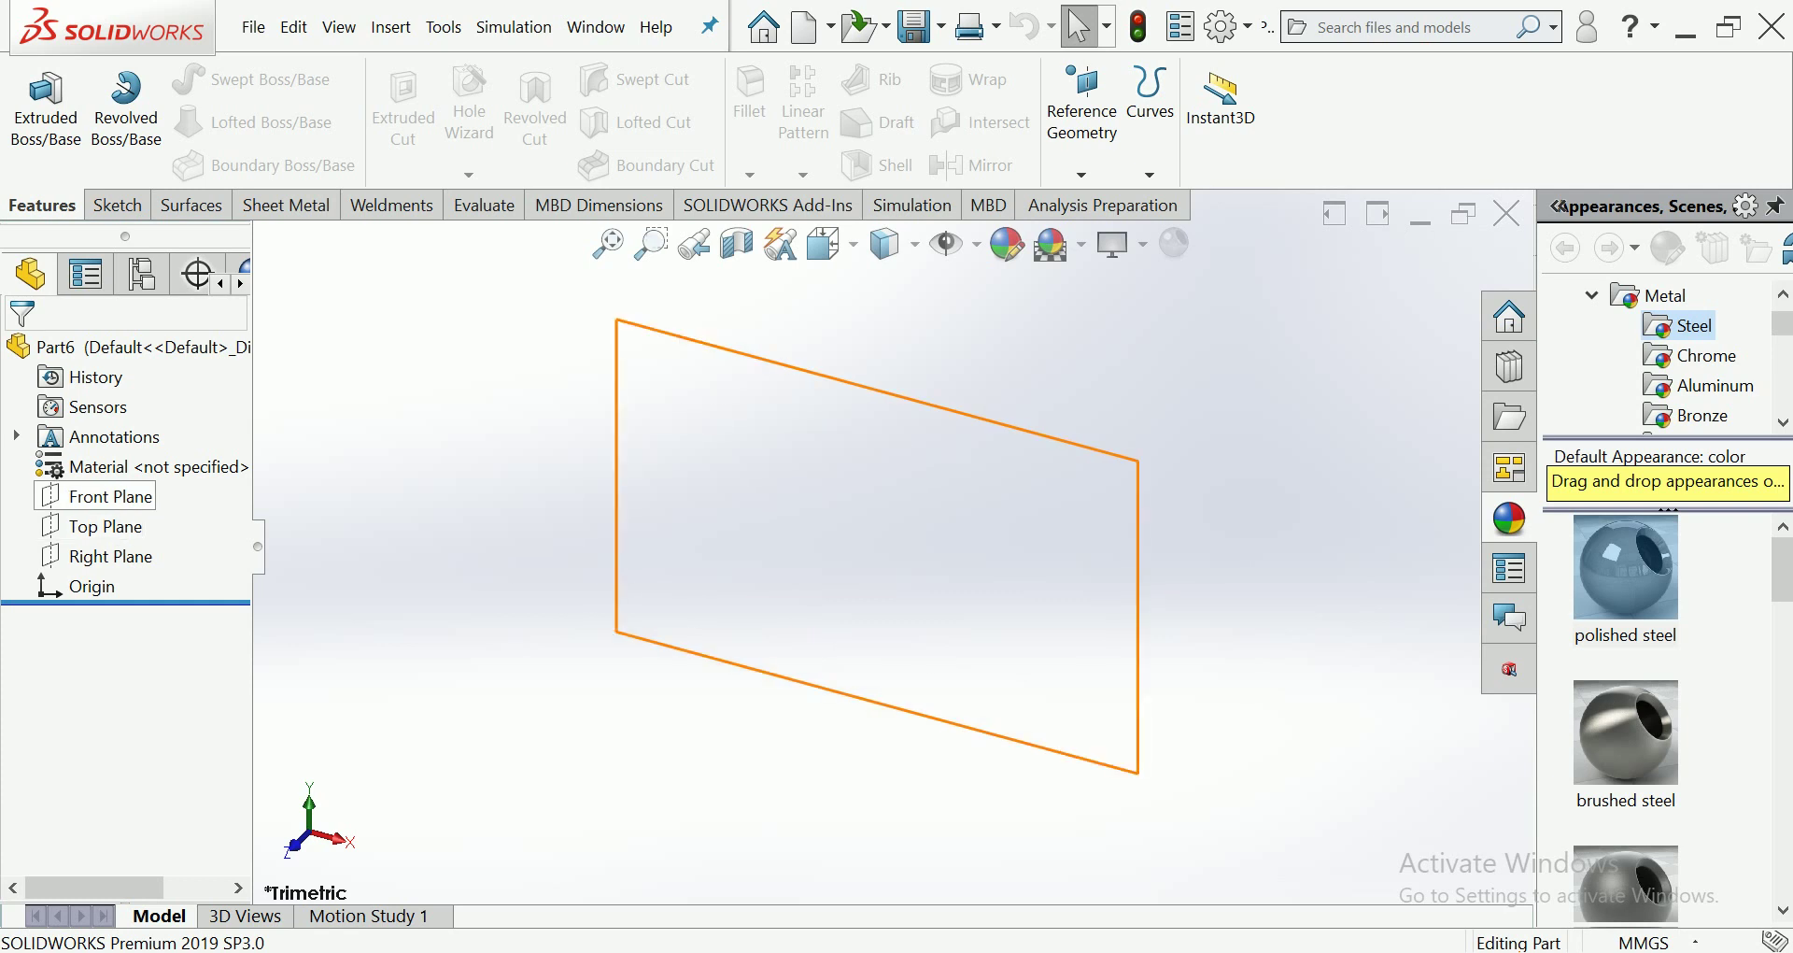
pyautogui.click(110, 495)
pyautogui.click(217, 454)
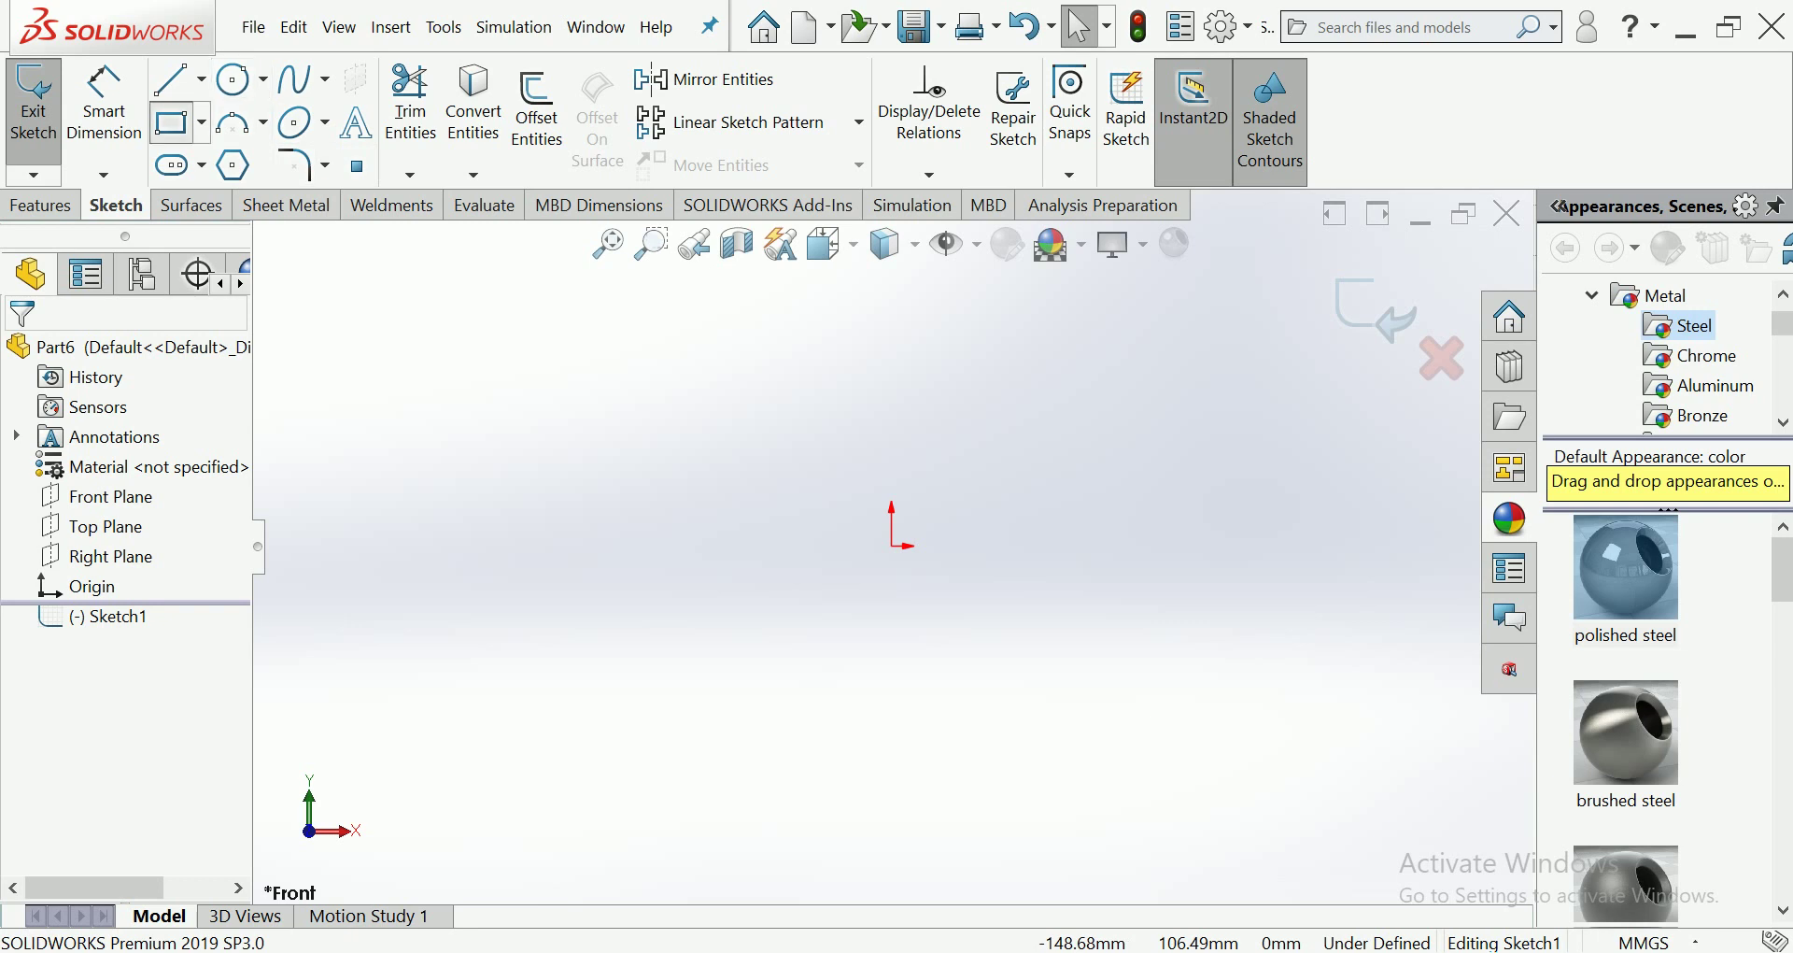
# Step: Draw a center rectangle with its centre on the origin
pyautogui.click(170, 121)
pyautogui.click(892, 547)
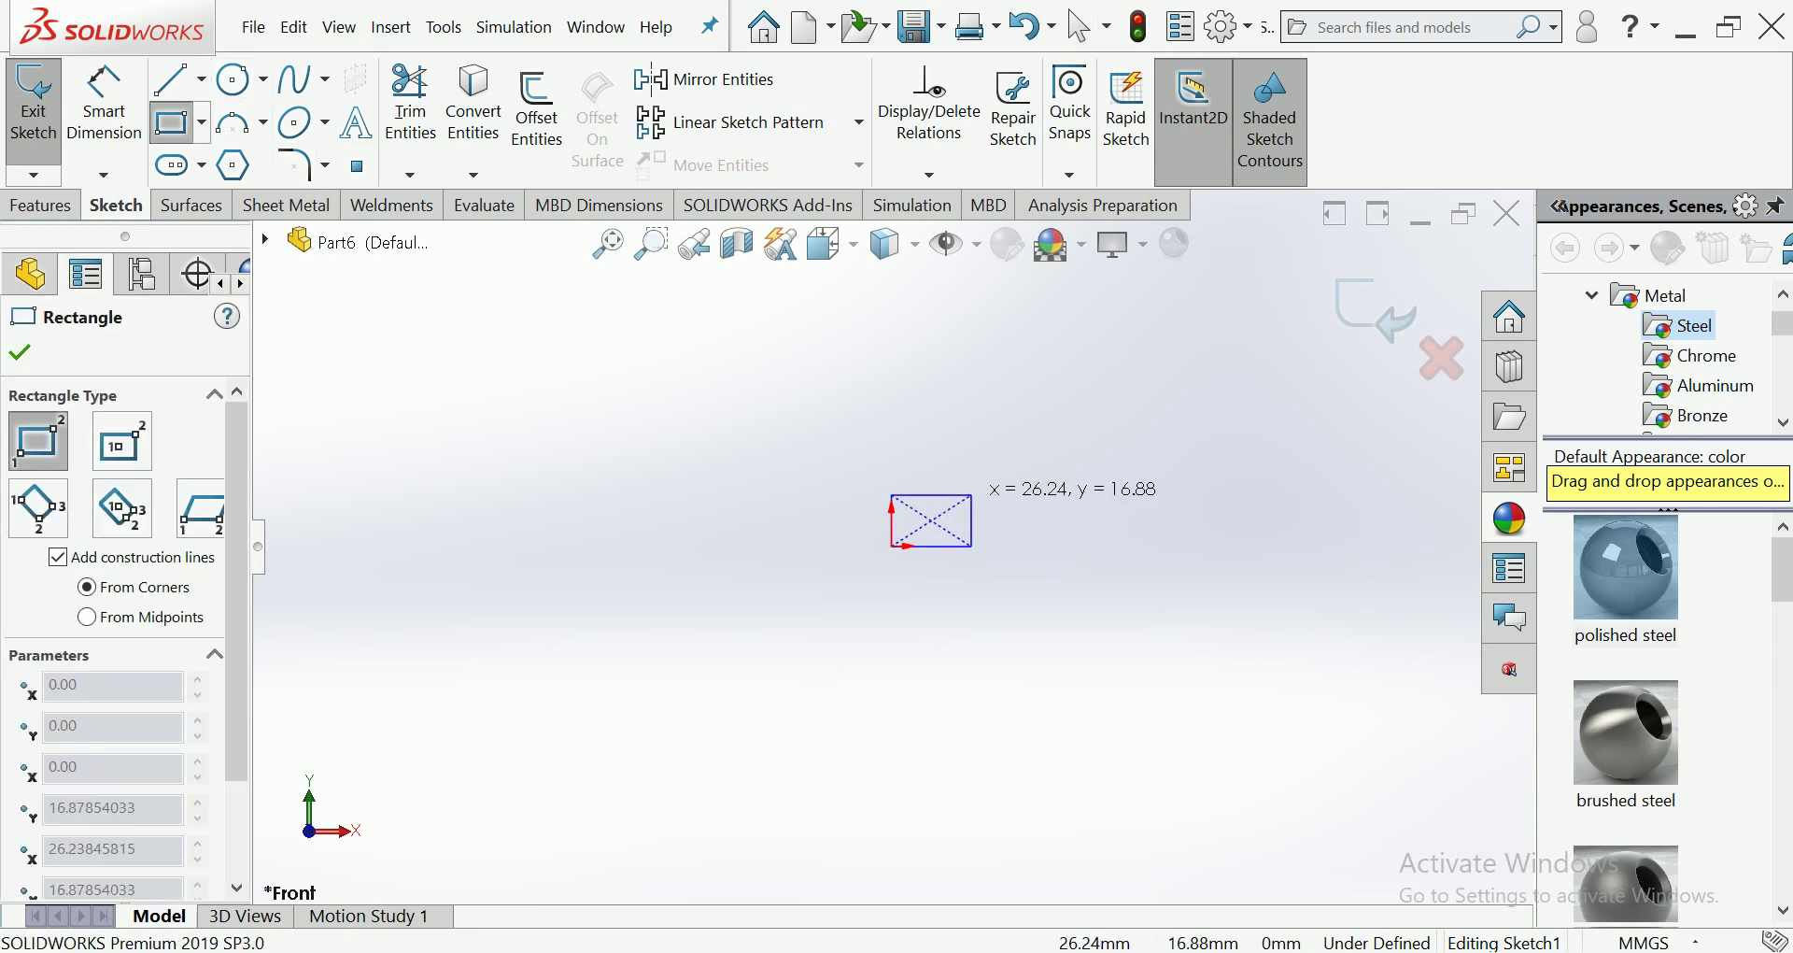
pyautogui.click(121, 441)
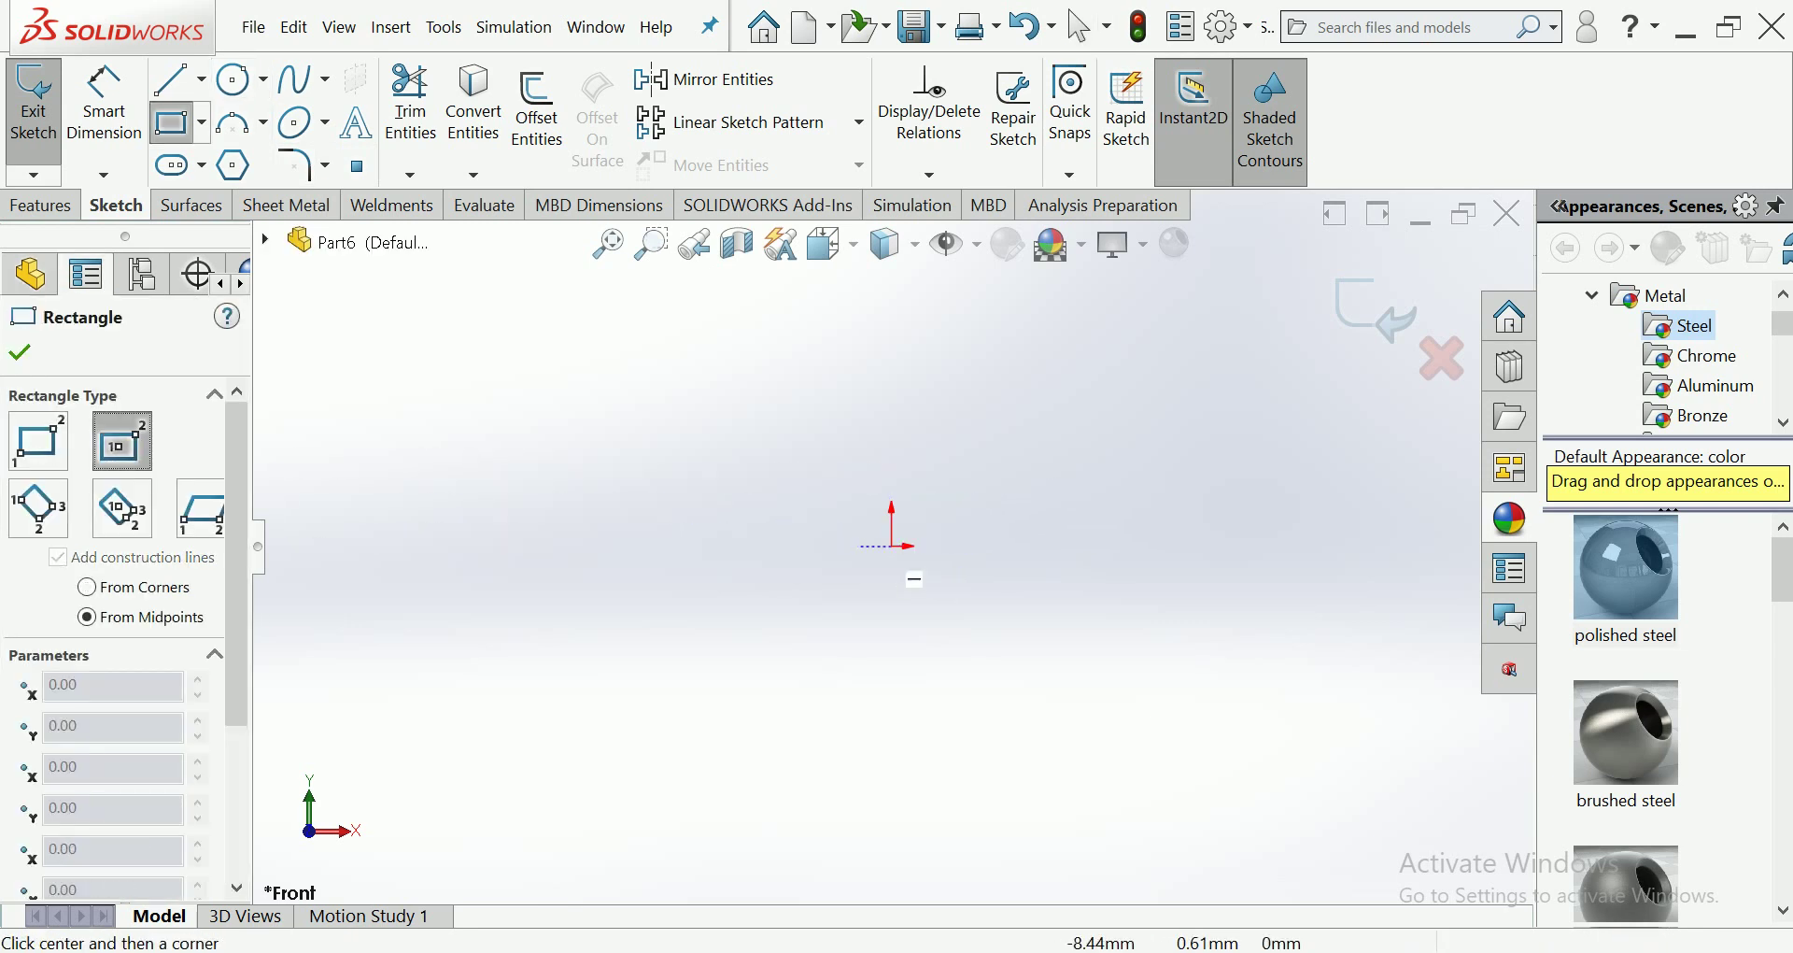
pyautogui.click(892, 546)
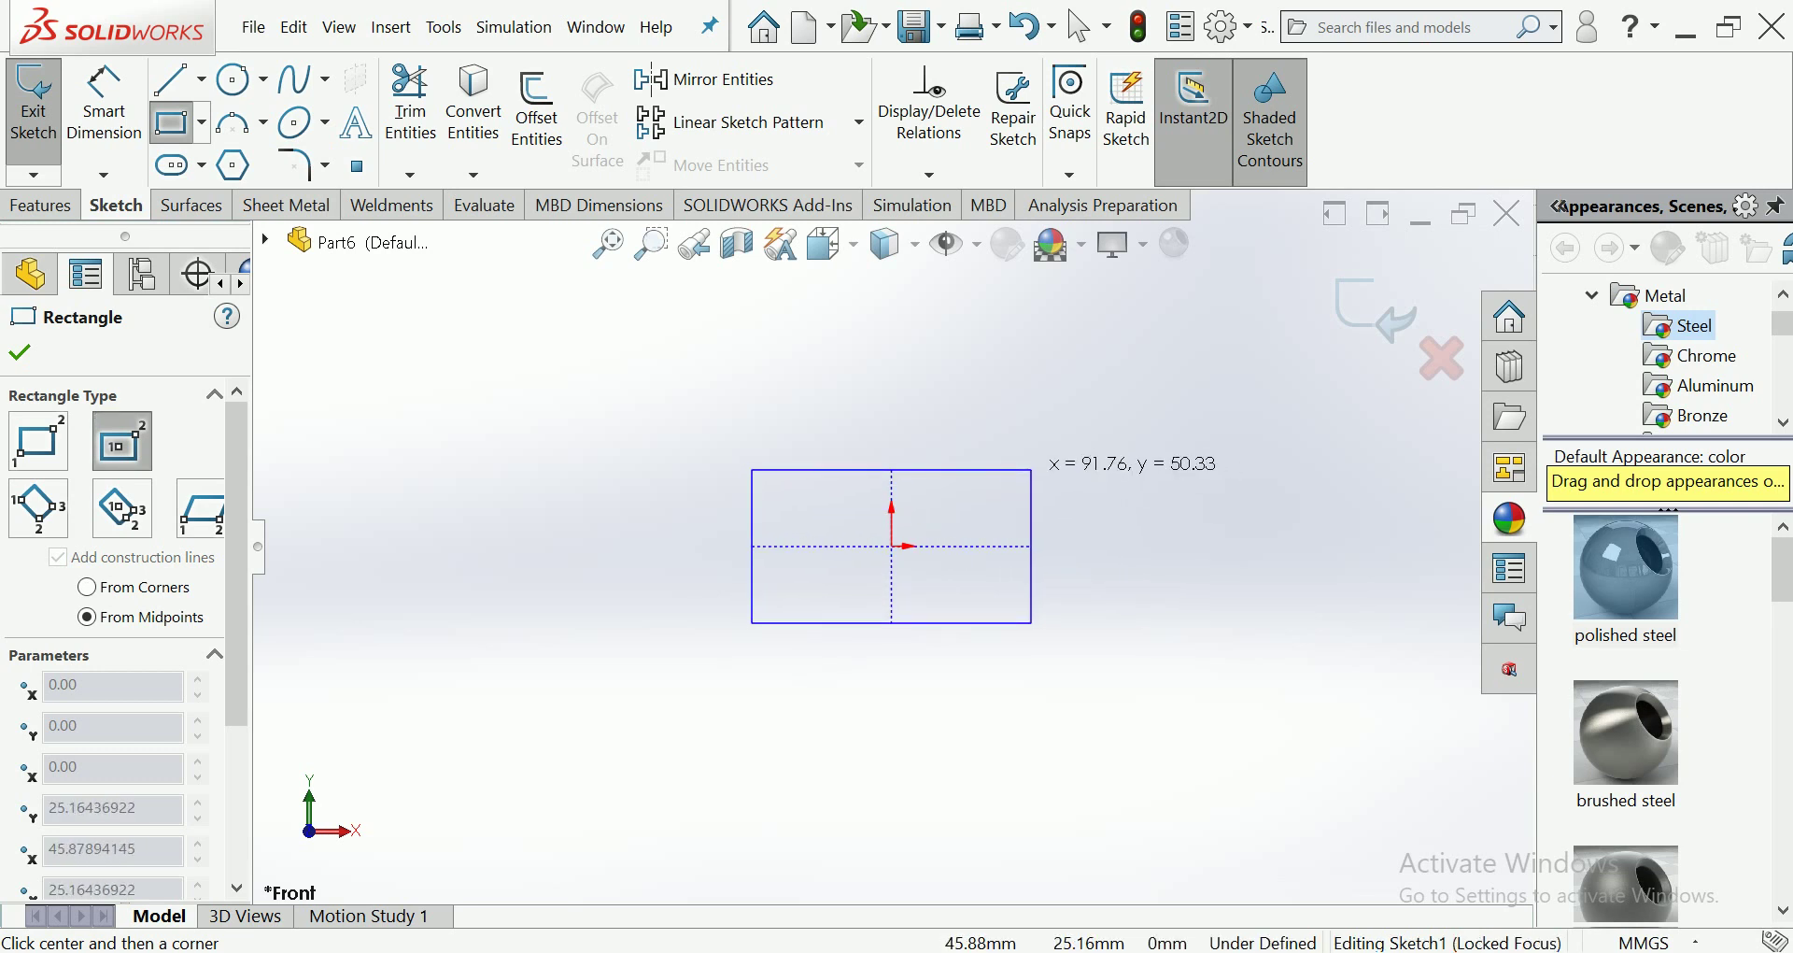
pyautogui.click(1031, 470)
pyautogui.scroll(1, 1031, 505)
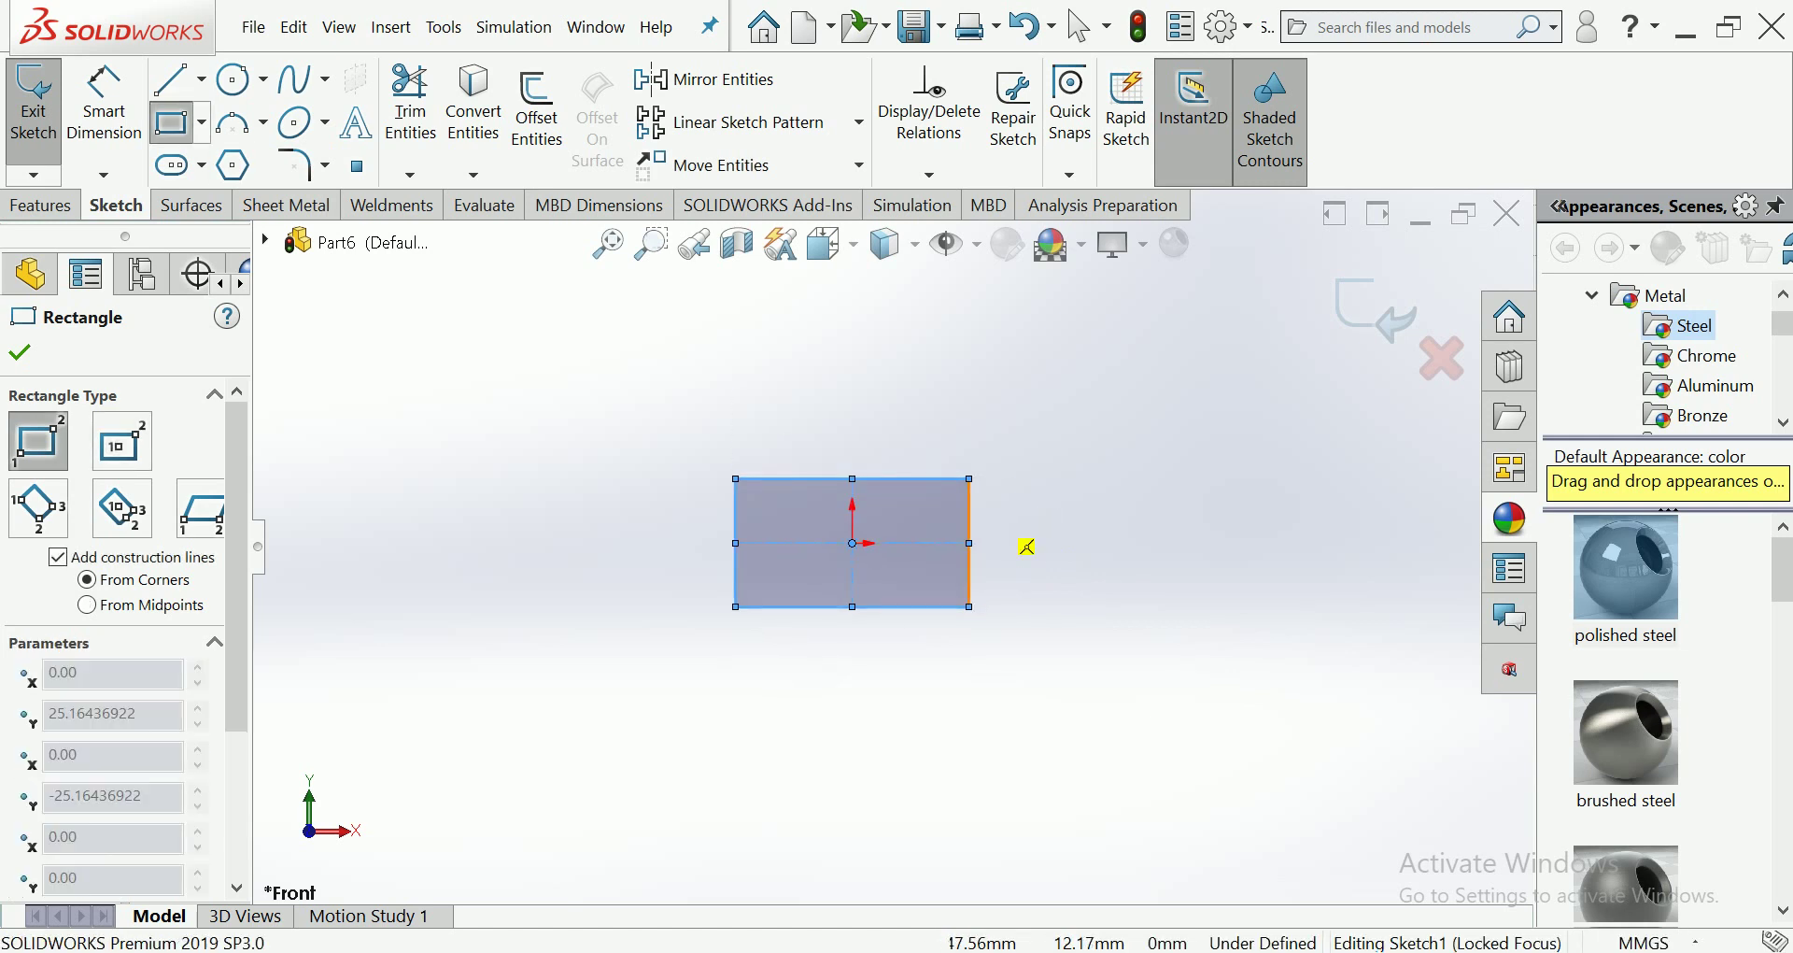
pyautogui.press('Escape')
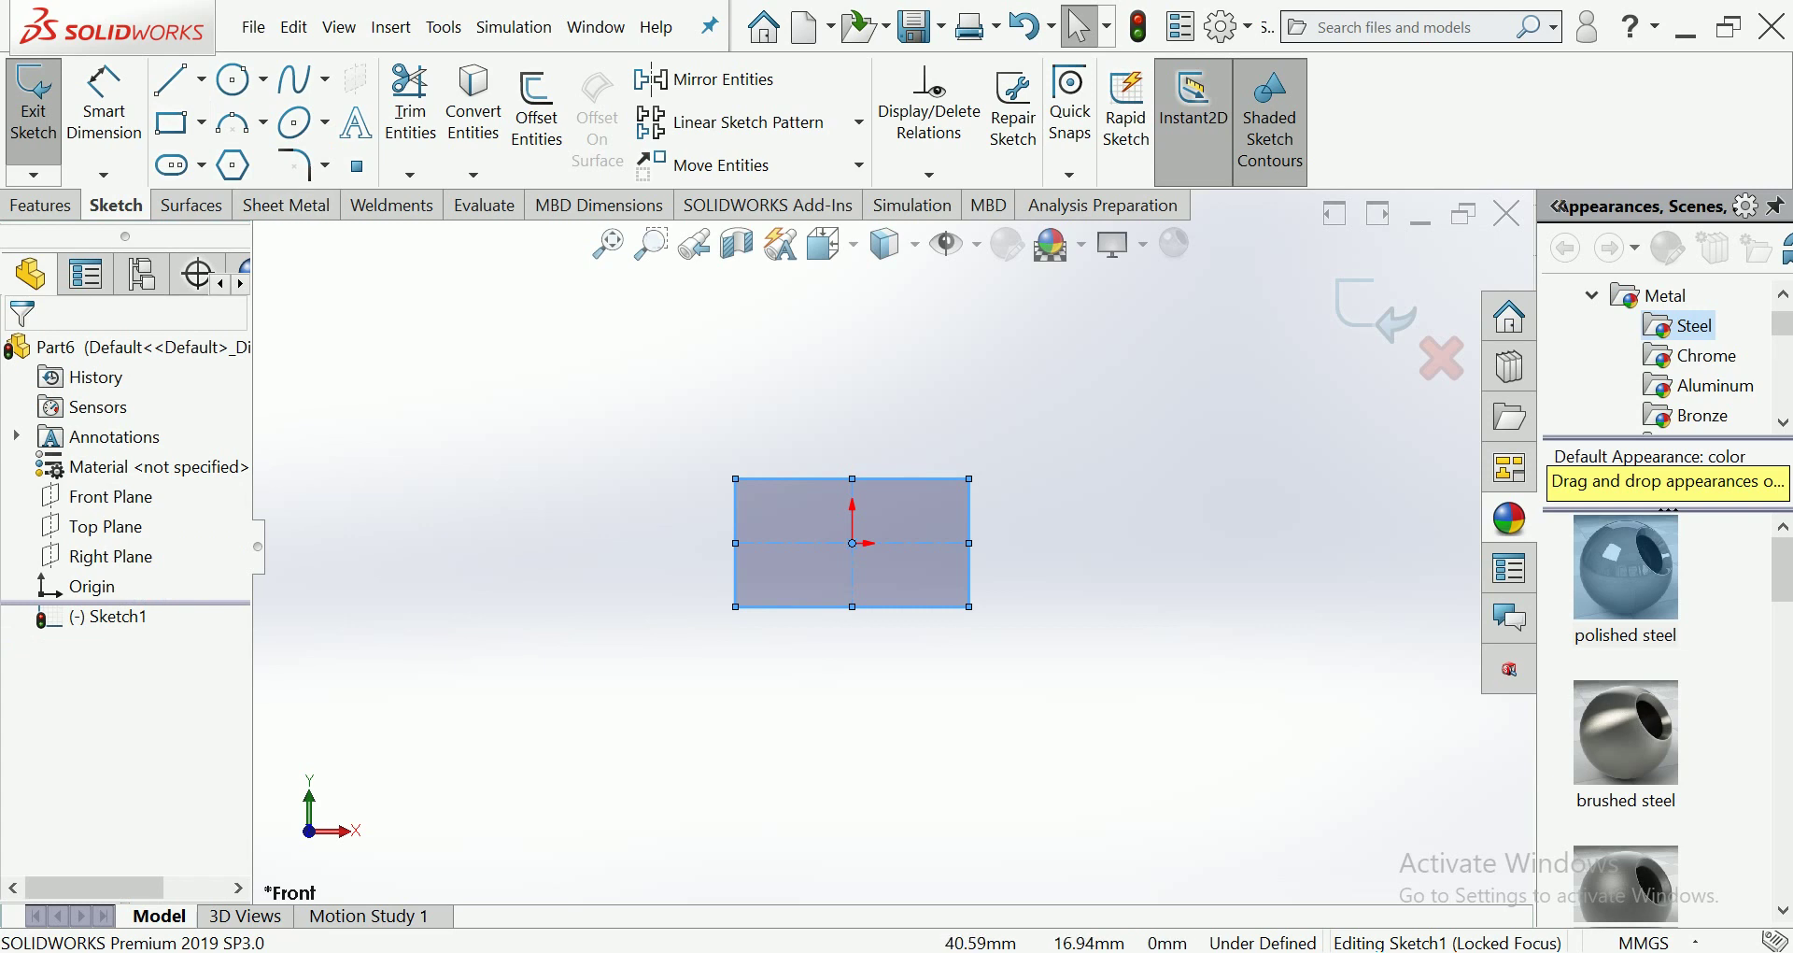
# Step: Try dragging and selecting the rectangle's edges, then clear the selection
pyautogui.moveTo(946, 478); pyautogui.dragTo(945, 446)
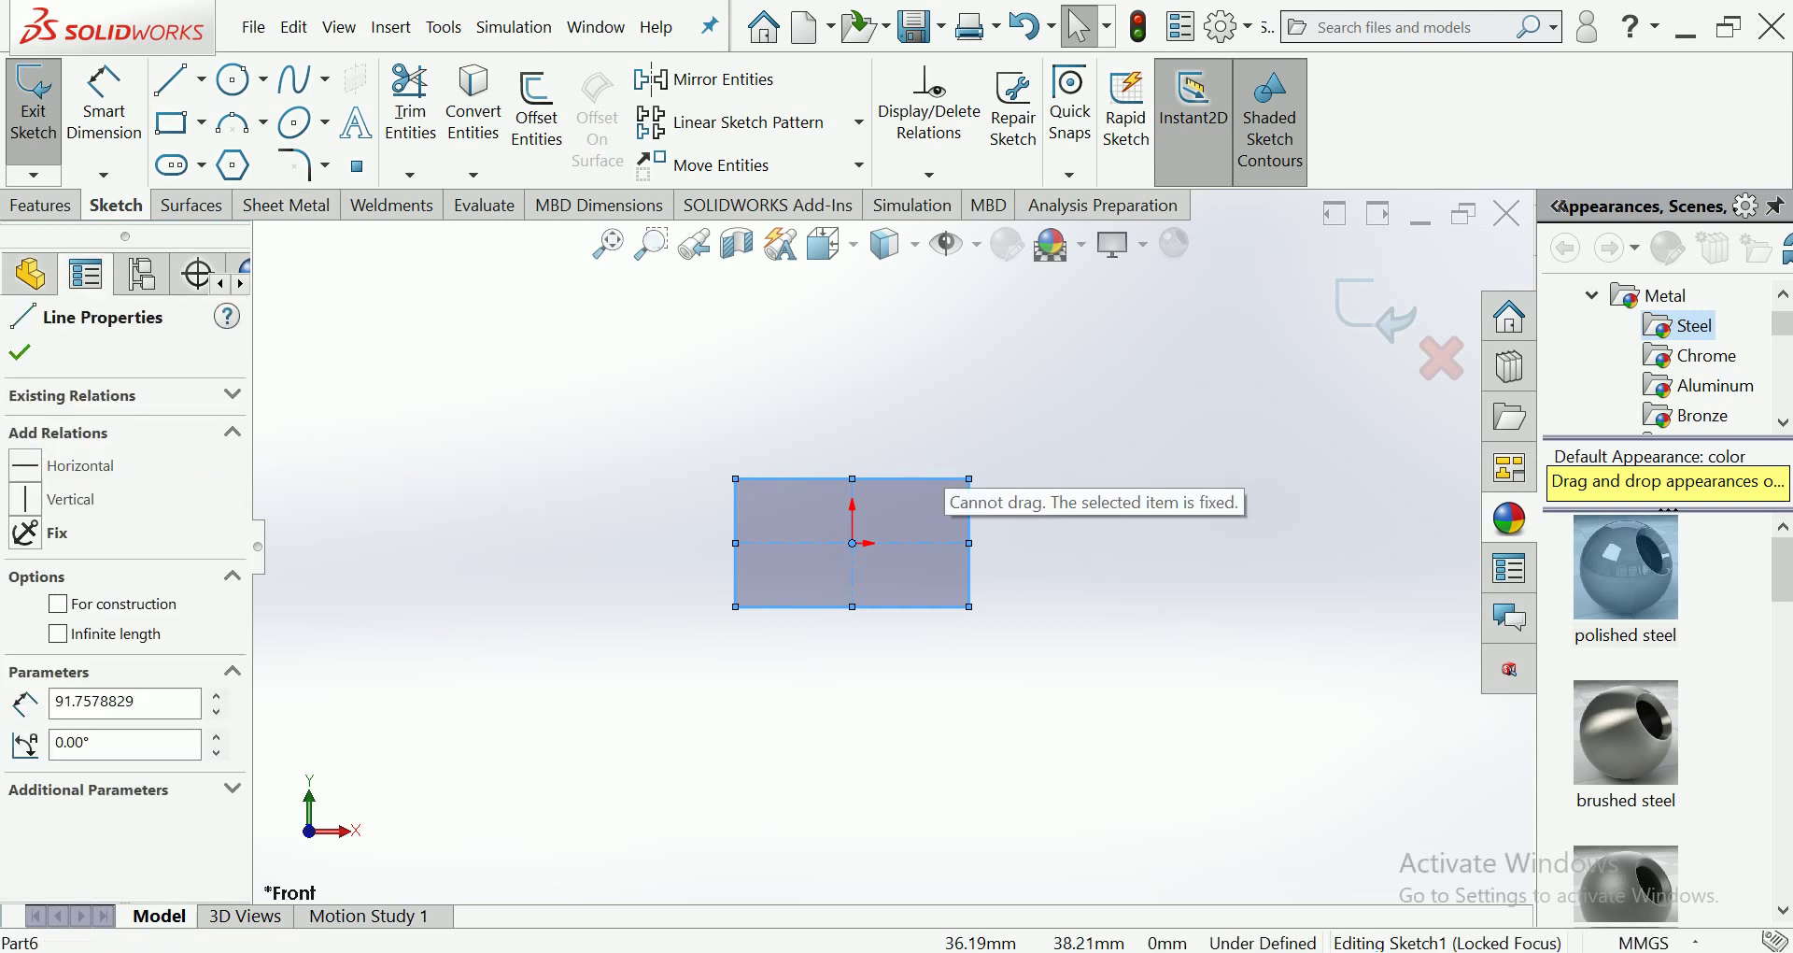
pyautogui.hotkey('ctrl', 'a')
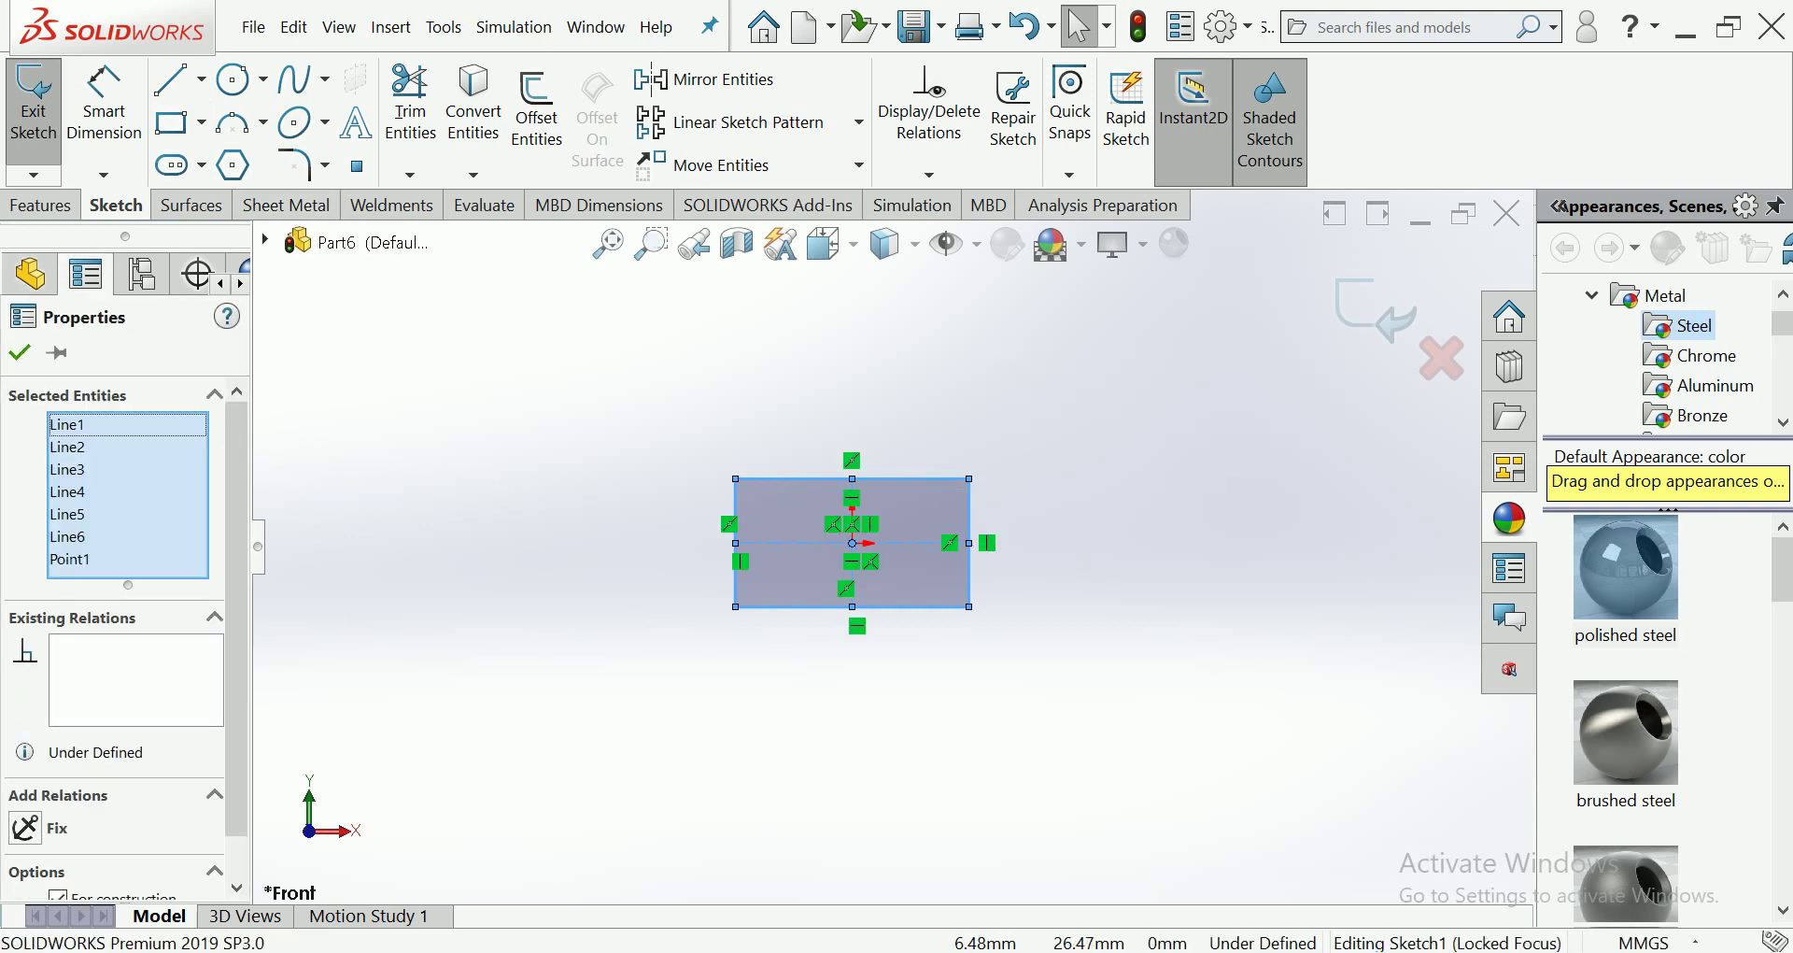
pyautogui.moveTo(878, 478); pyautogui.dragTo(878, 439)
pyautogui.hotkey('ctrl', 'a')
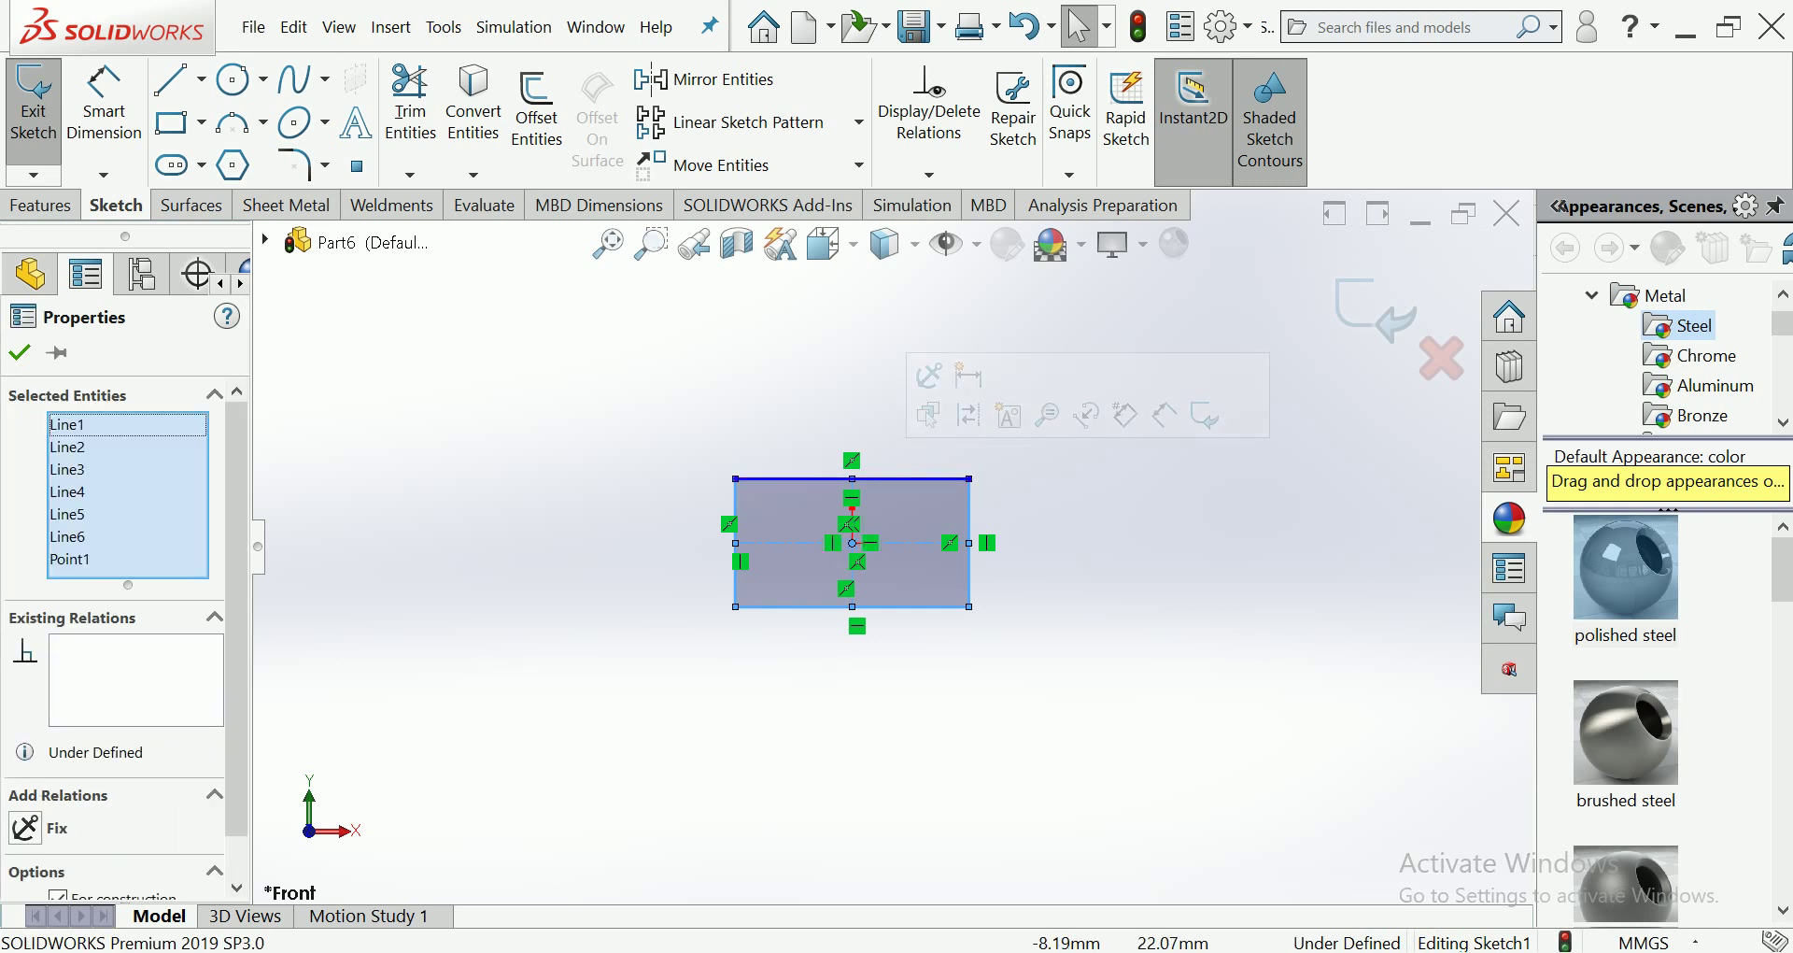
pyautogui.click(821, 478)
pyautogui.hotkey('ctrl', 'a')
pyautogui.click(852, 606)
pyautogui.hotkey('ctrl', 'a')
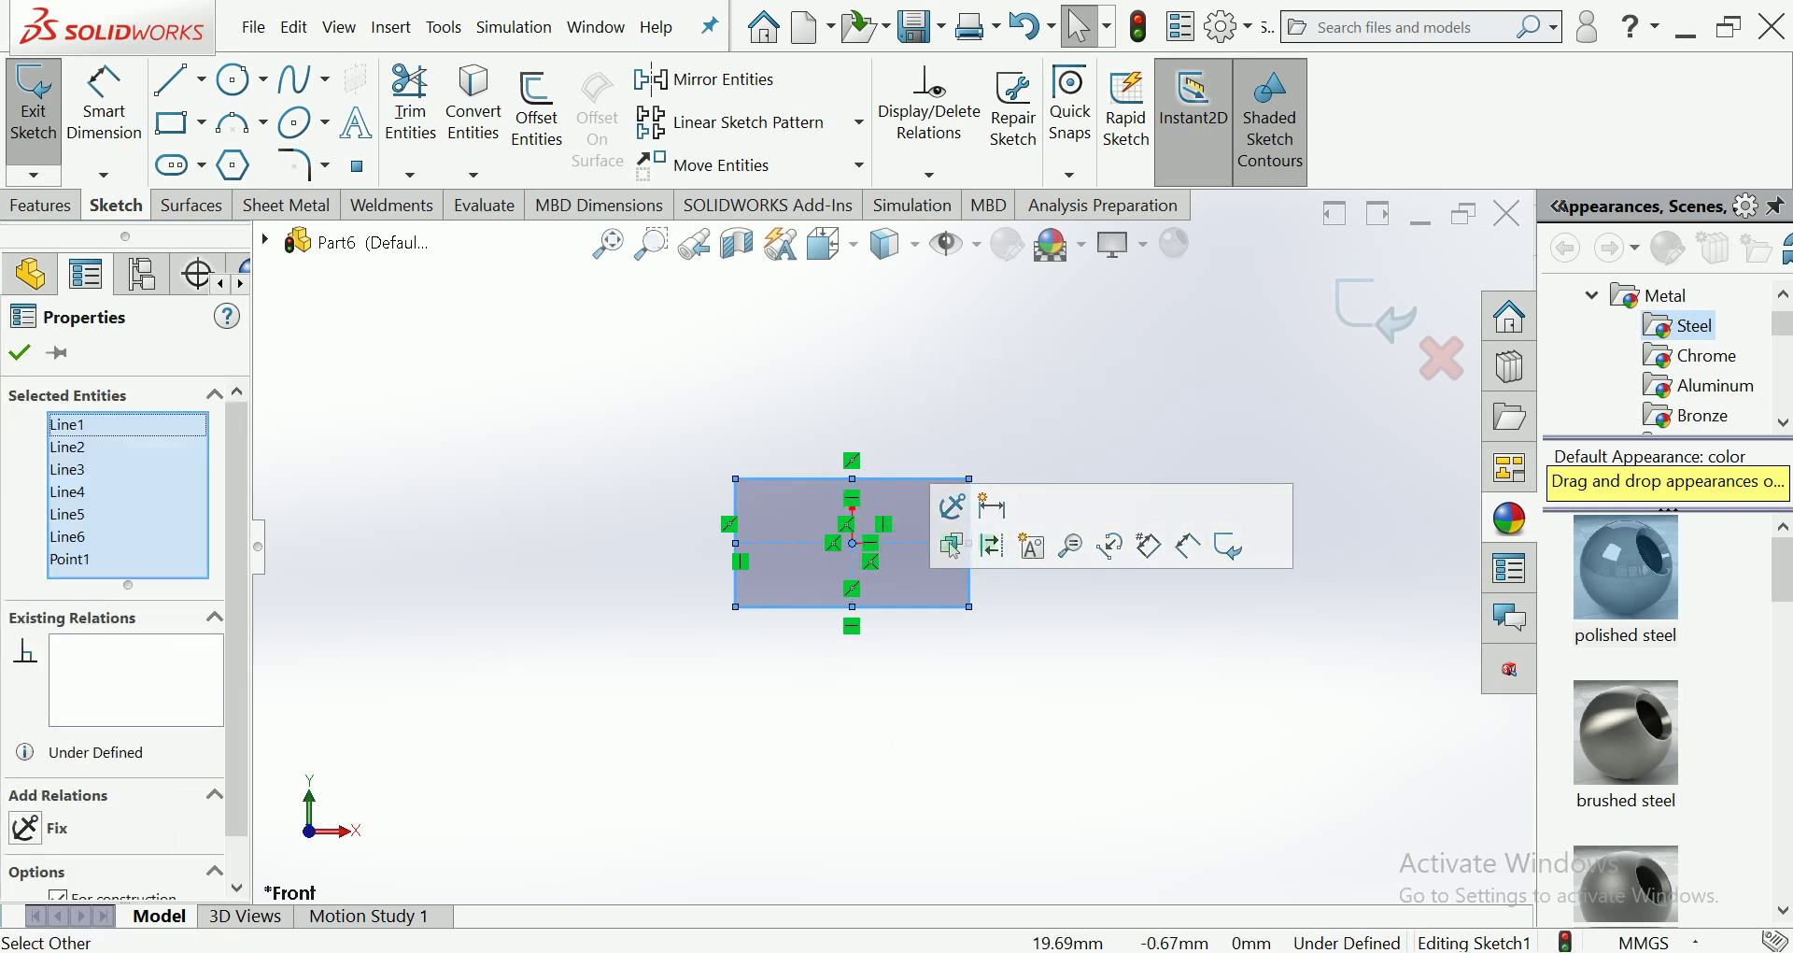
pyautogui.click(970, 541)
pyautogui.press('Escape')
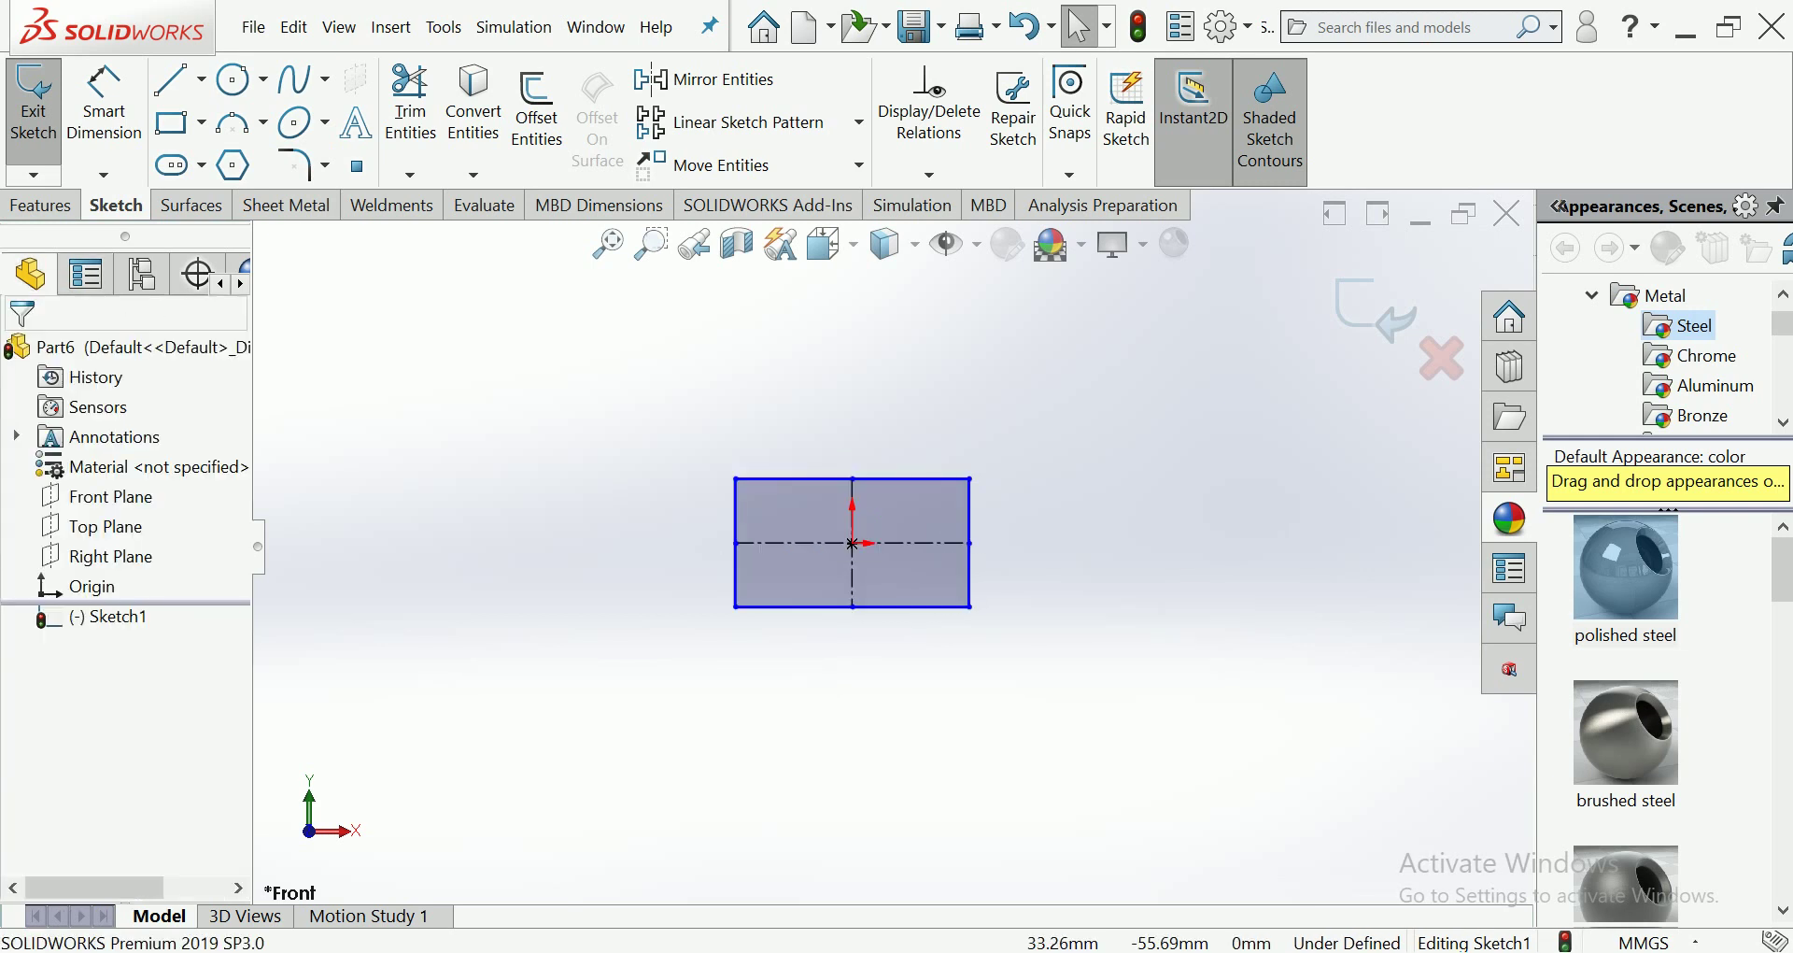
# Step: Dimension the rectangle's bottom edge to 100 and its right edge to 70
pyautogui.click(104, 107)
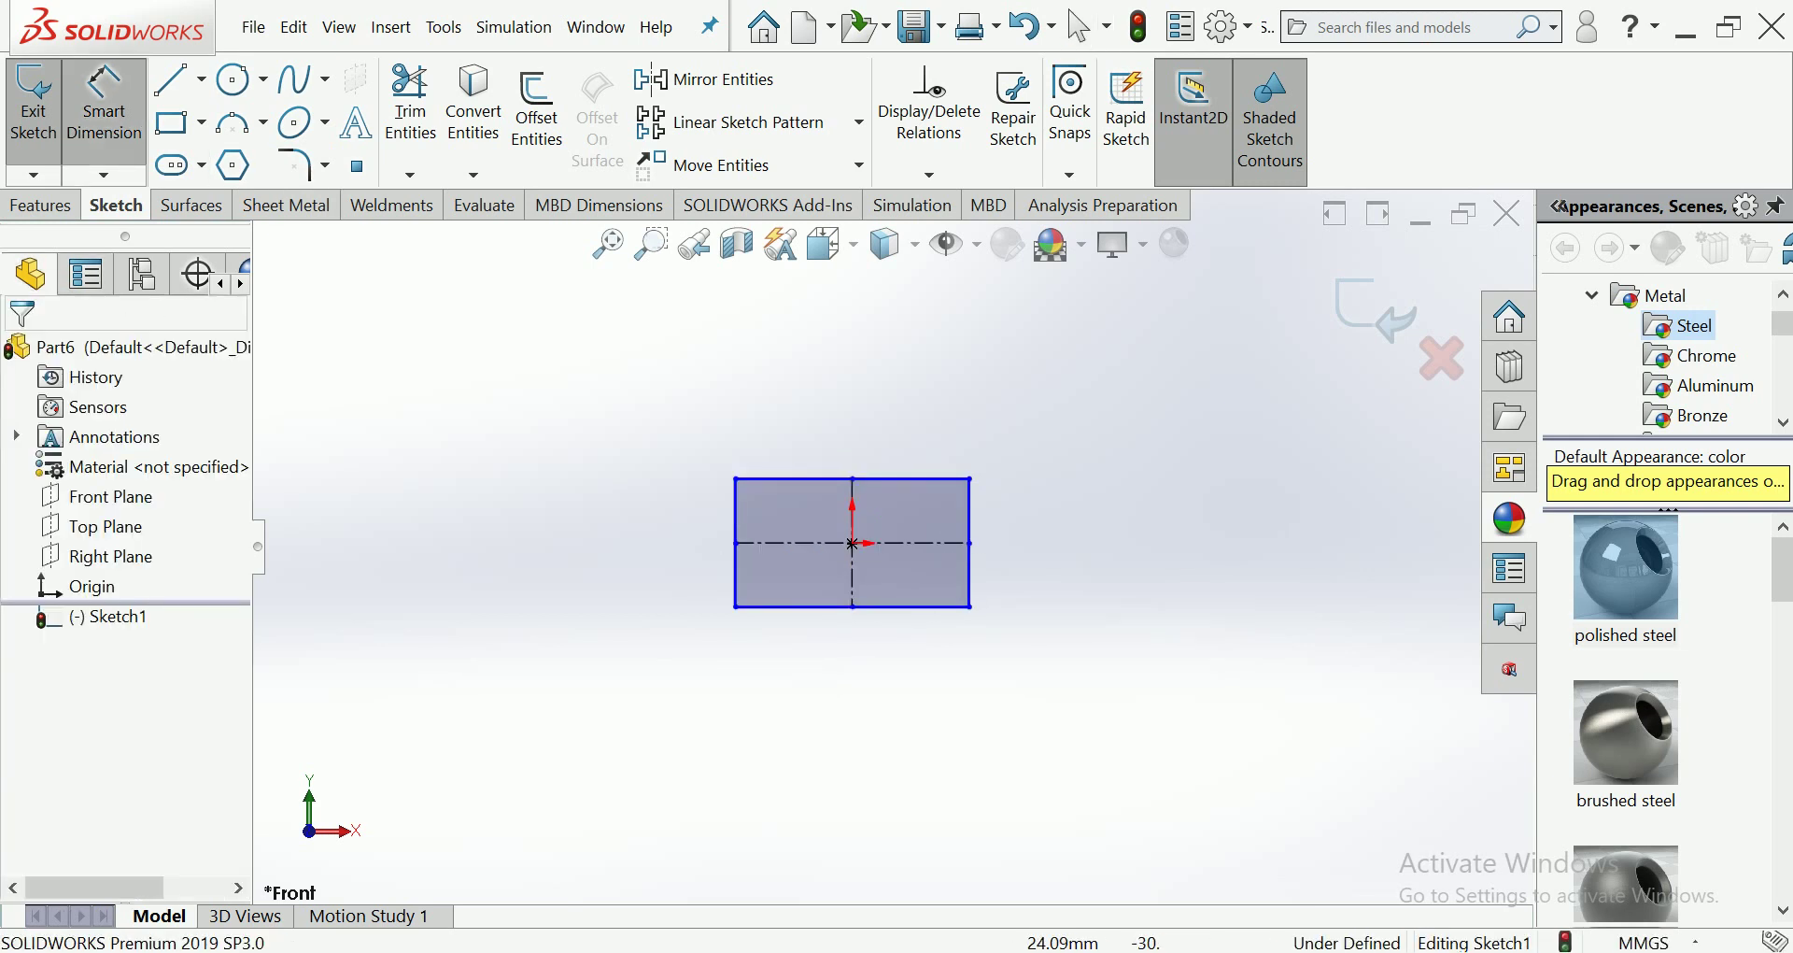
pyautogui.click(852, 606)
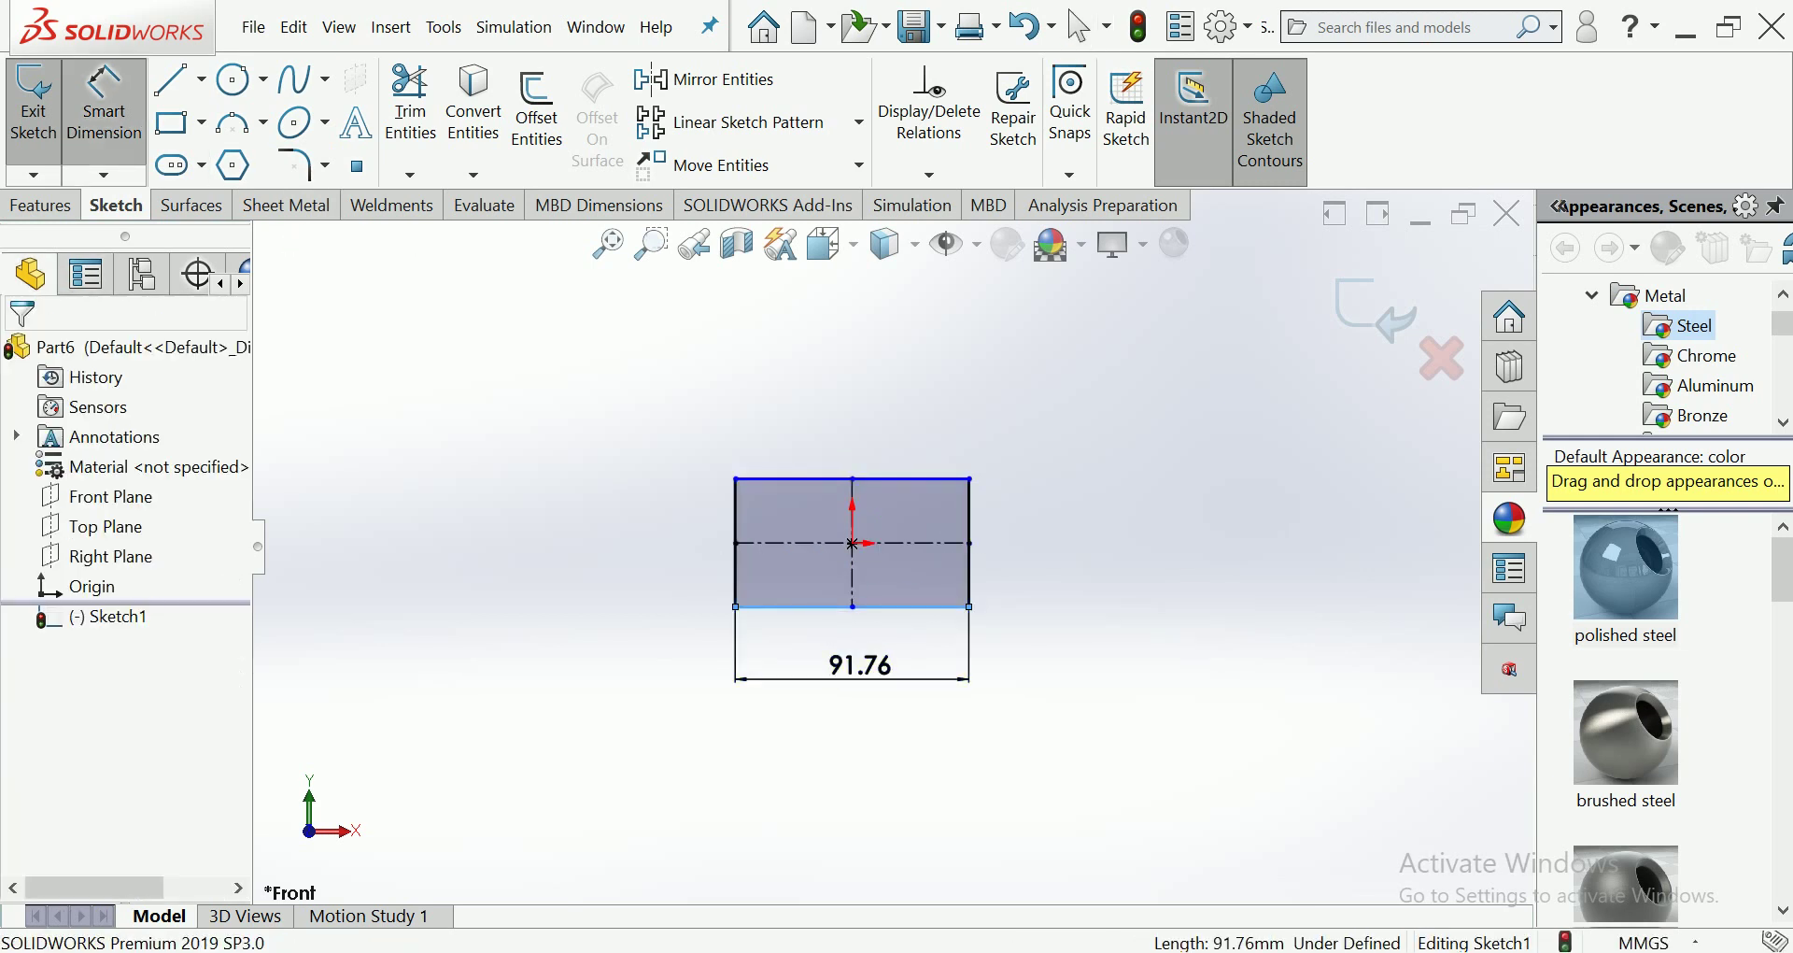
pyautogui.click(852, 661)
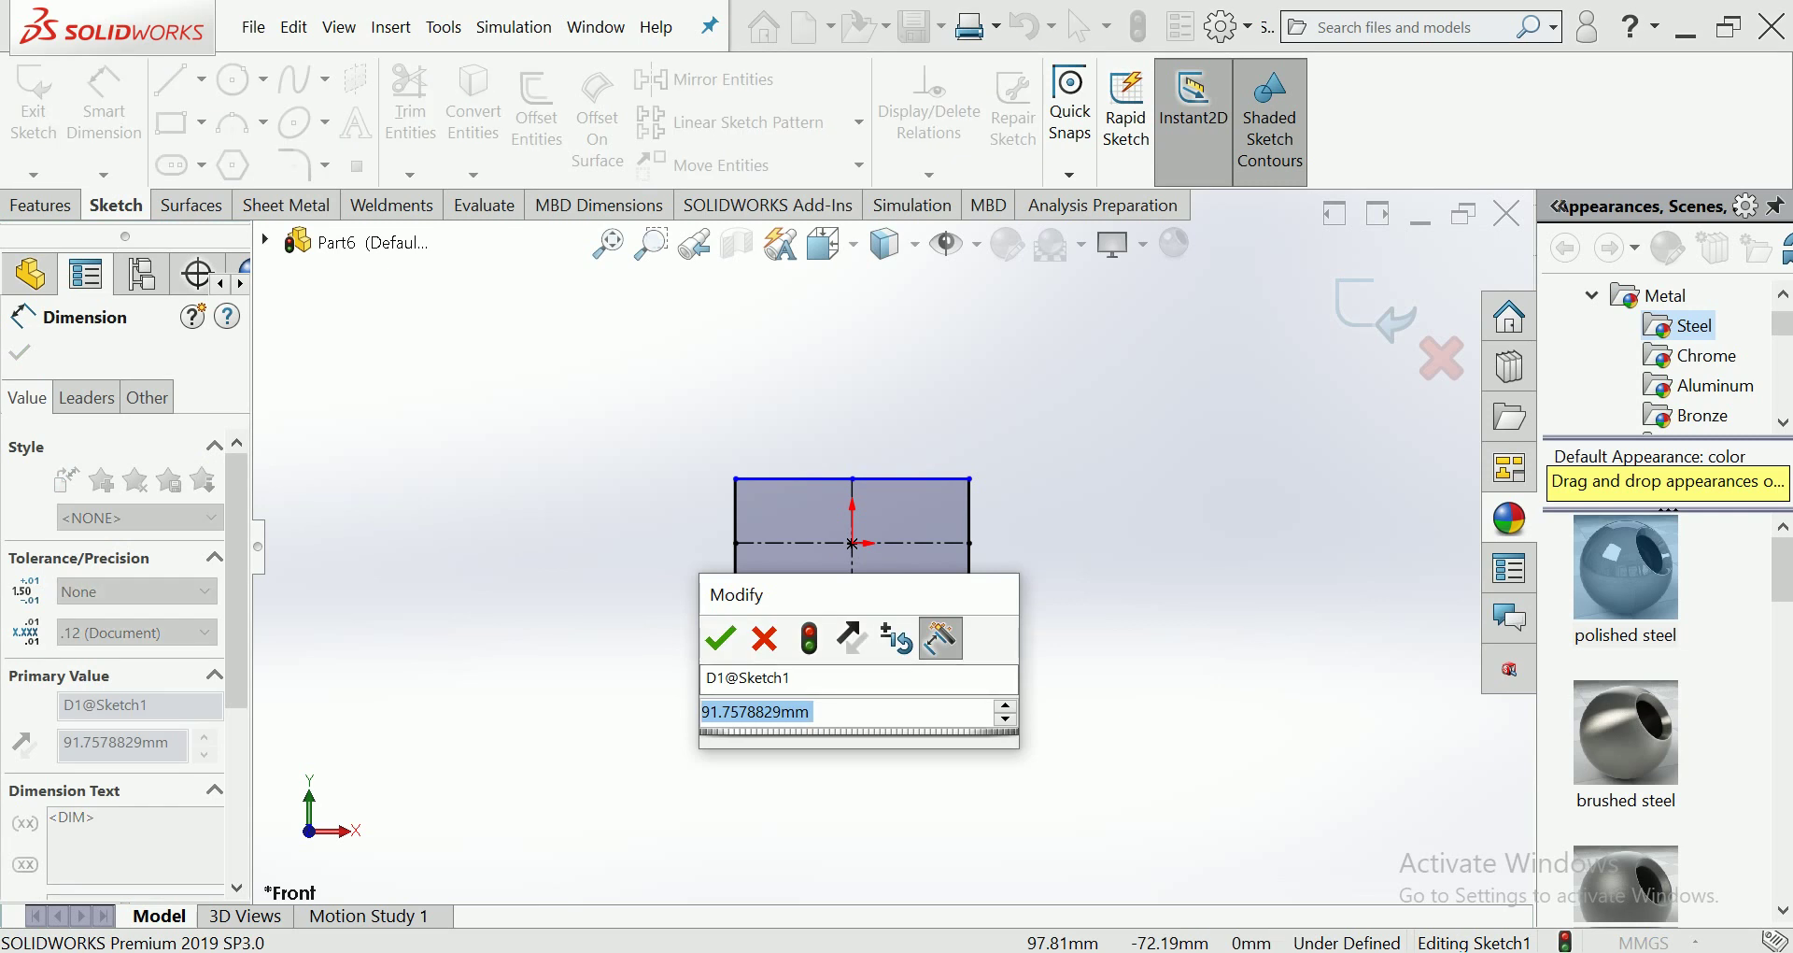
pyautogui.write('100')
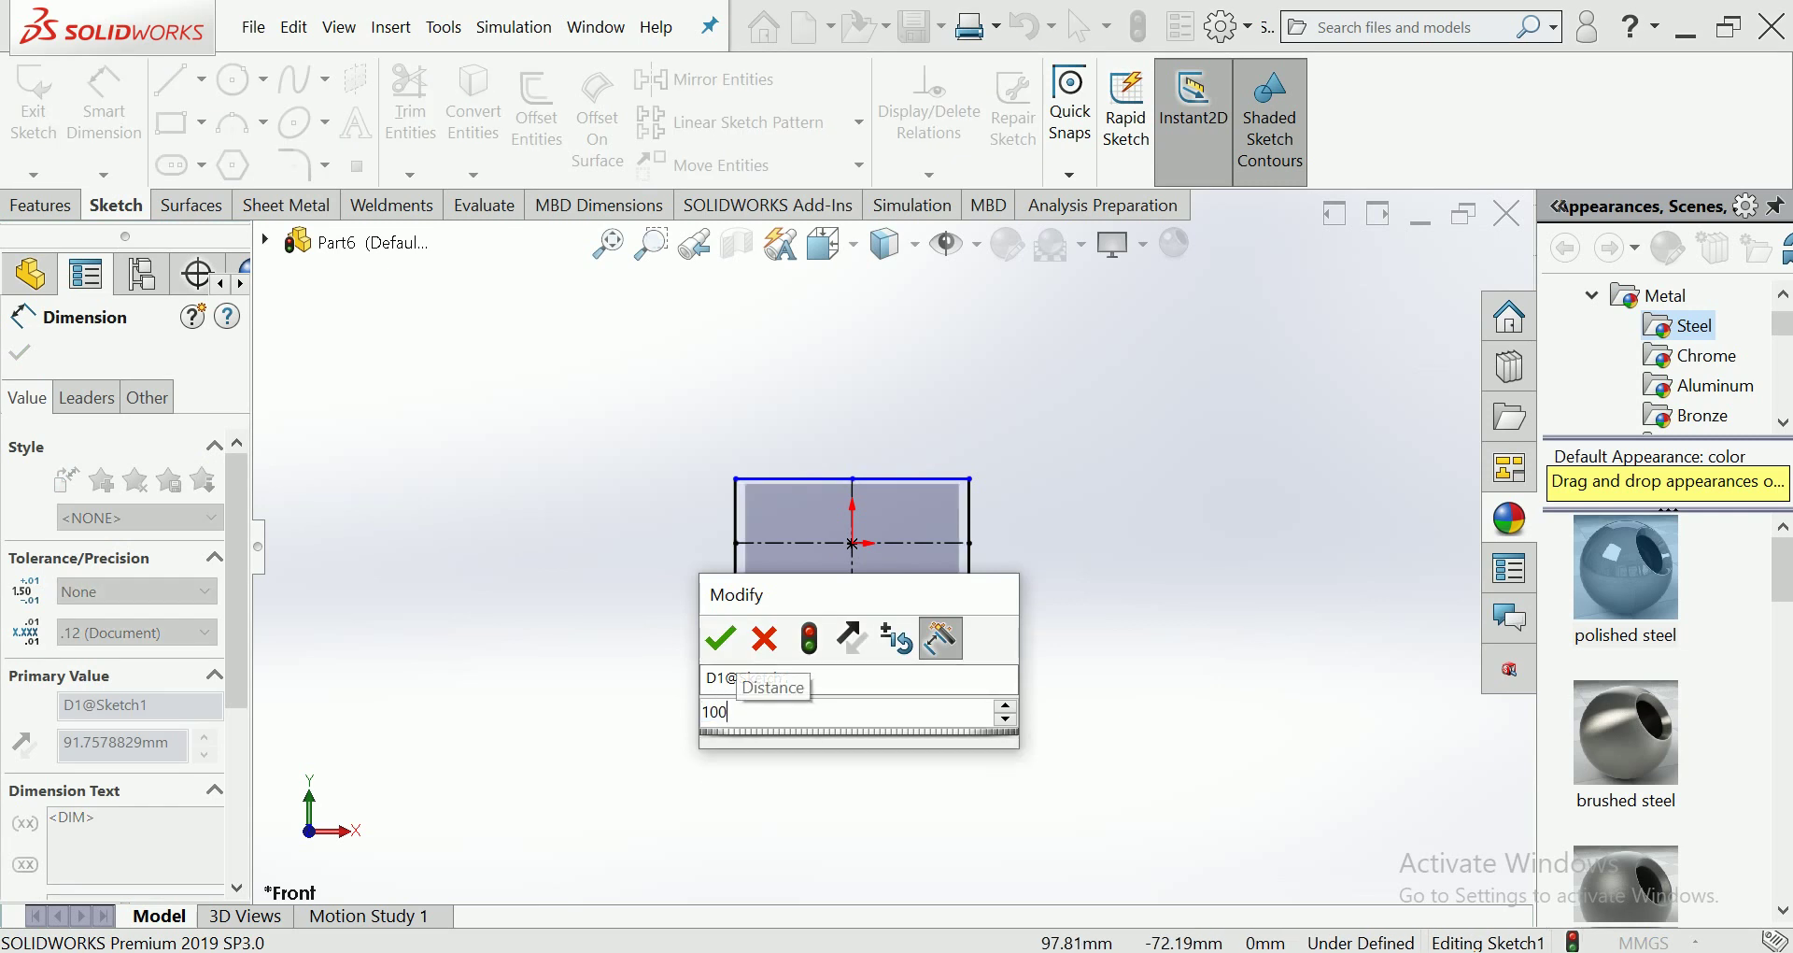
pyautogui.press('Return')
pyautogui.press('Escape')
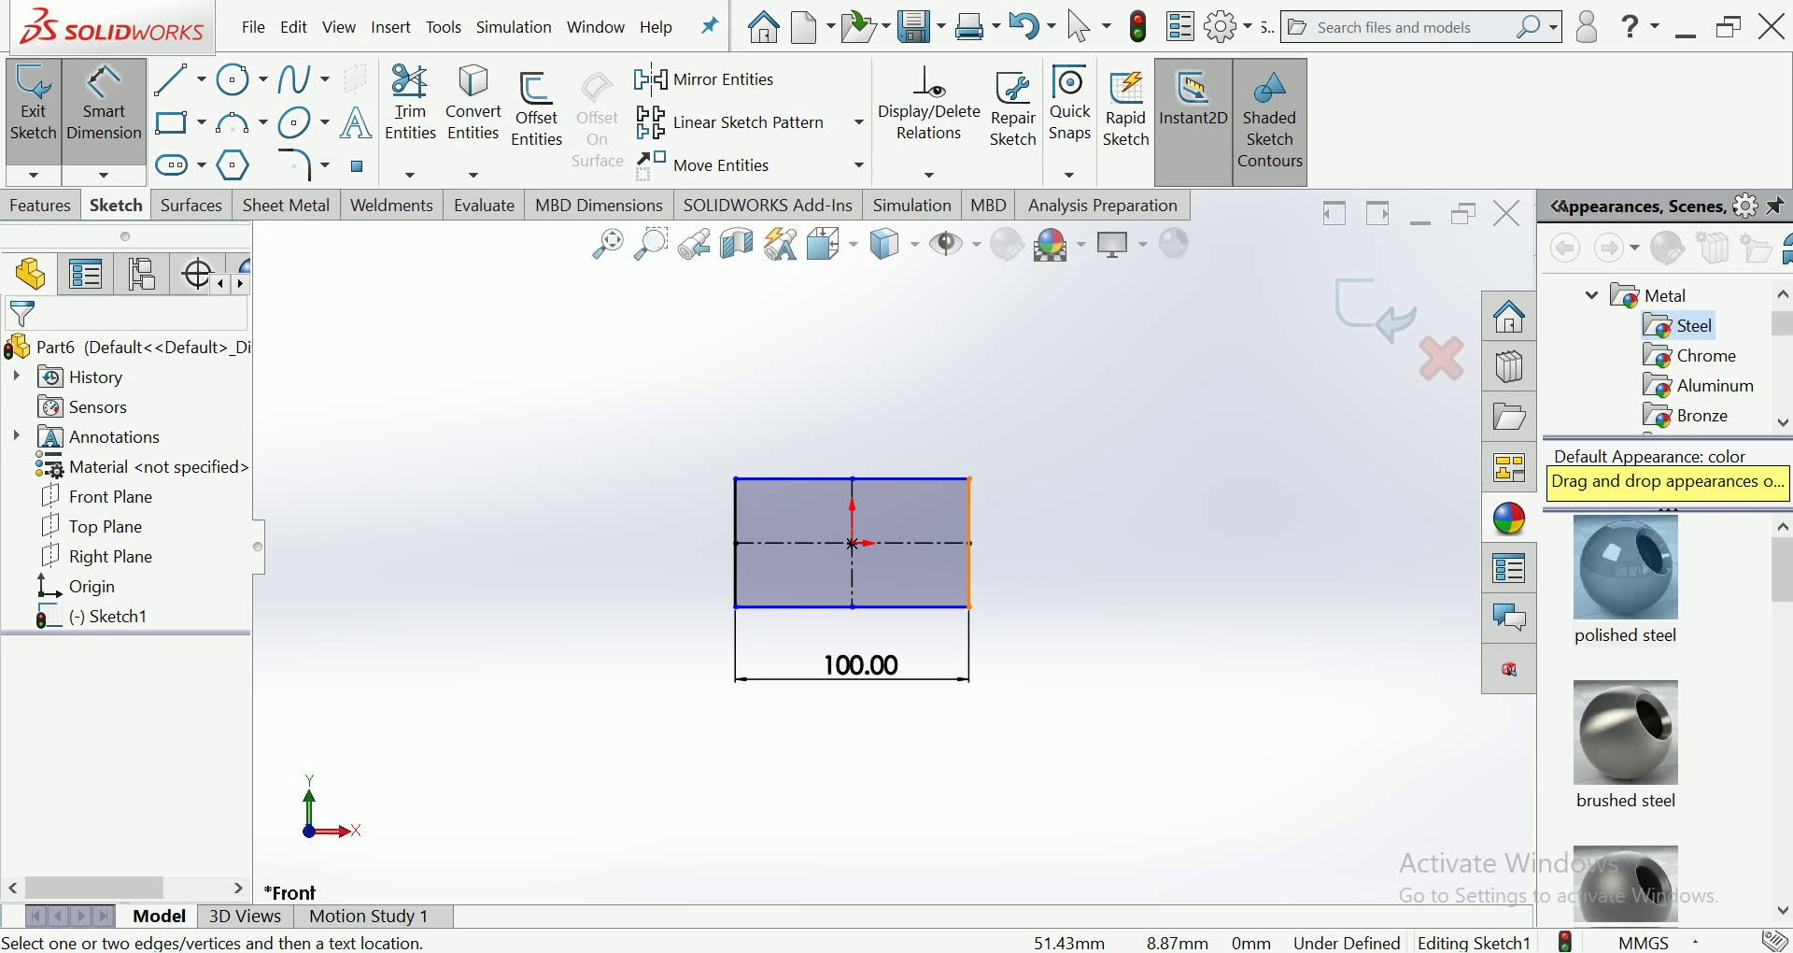
pyautogui.click(969, 561)
pyautogui.click(1036, 541)
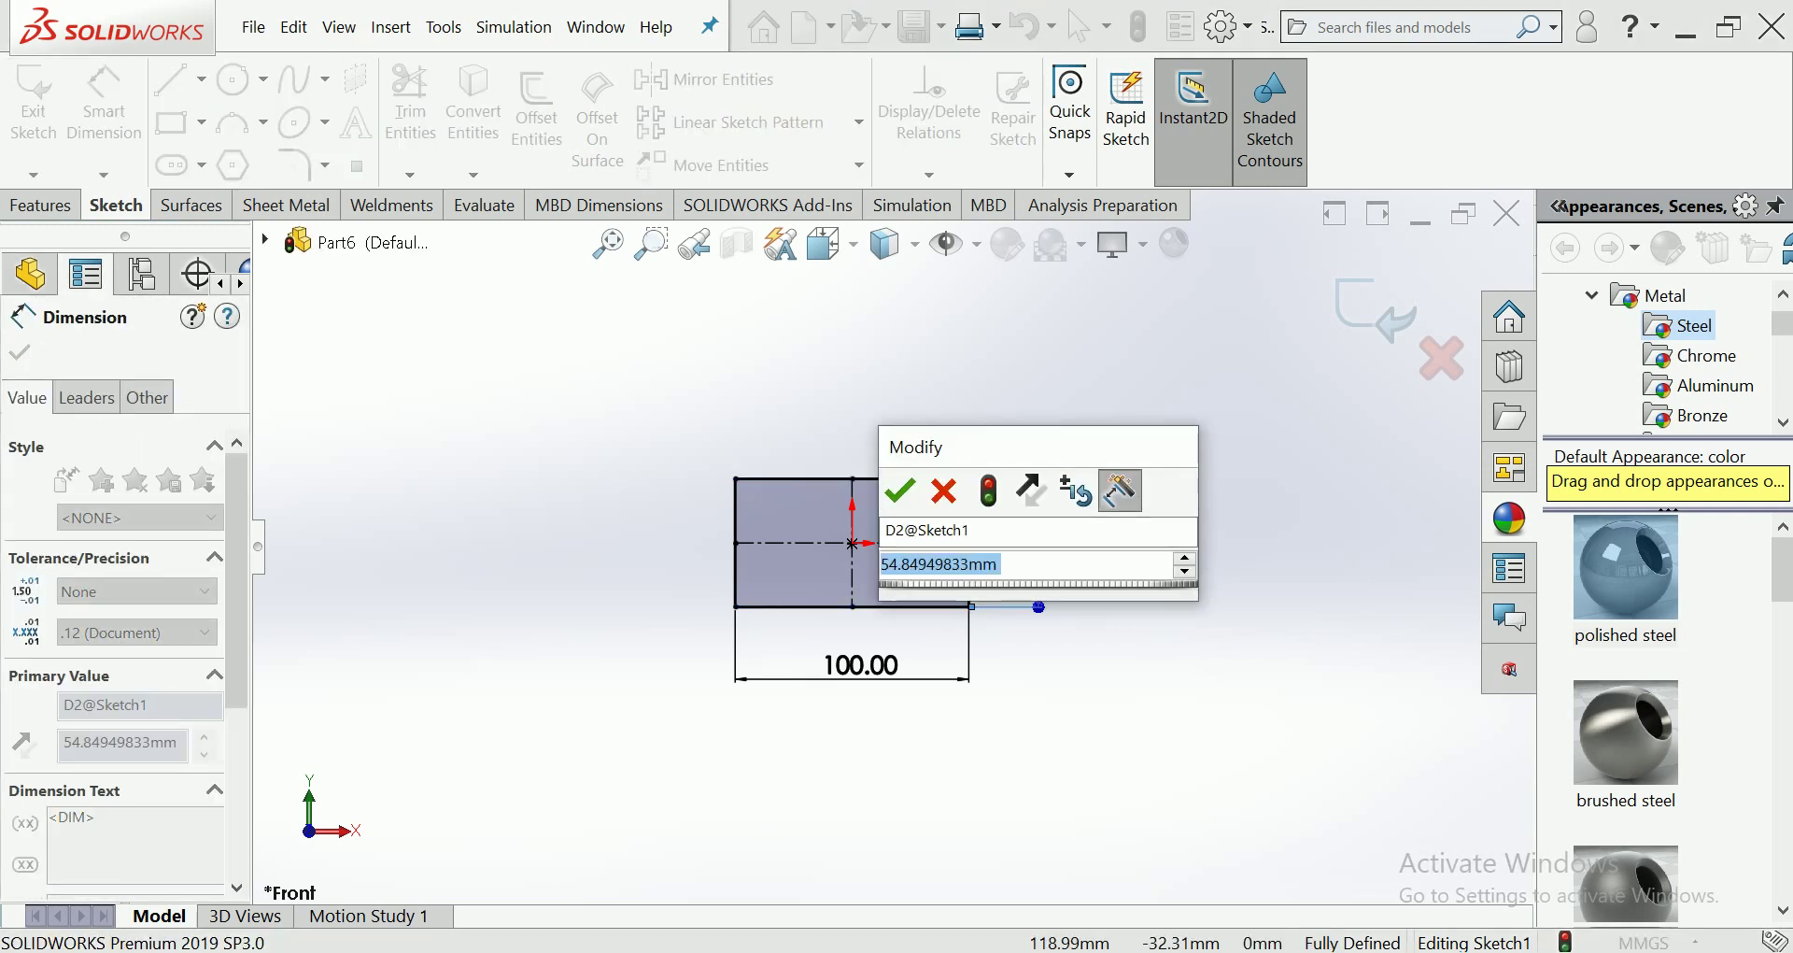
pyautogui.write('70')
pyautogui.press('Return')
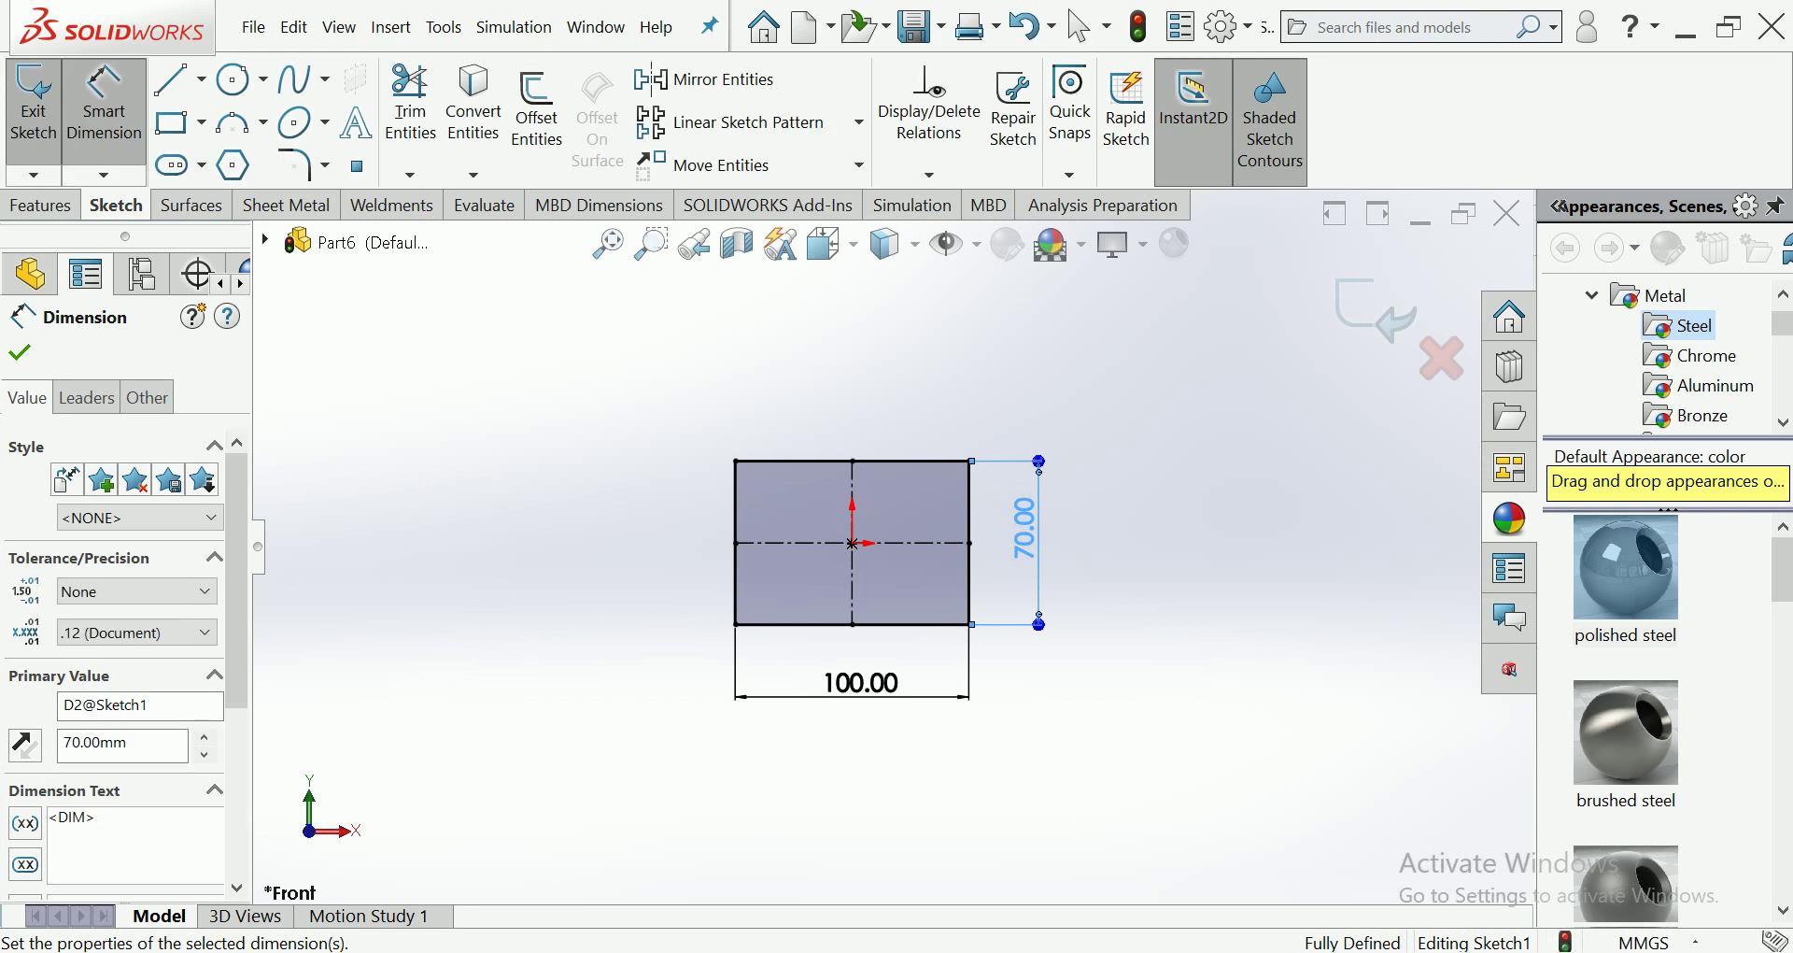
pyautogui.press('Escape')
pyautogui.click(233, 79)
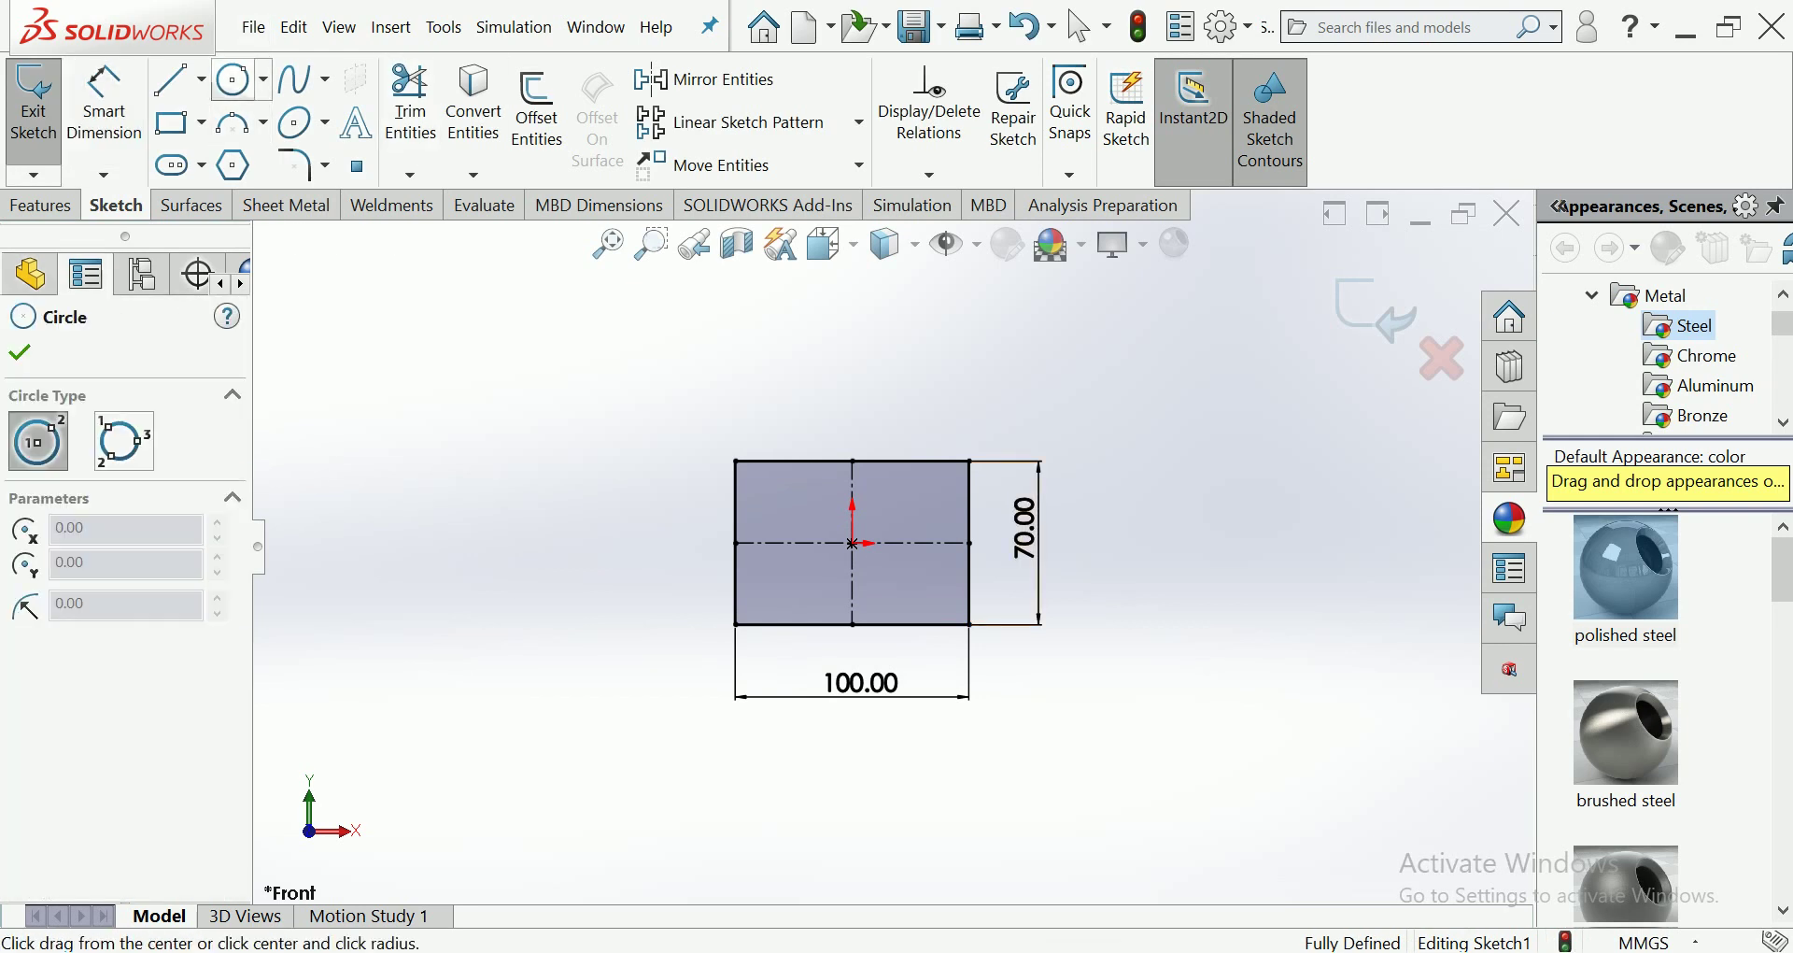
# Step: Draw a radius-35 circle at the right edge's midpoint and trim away its inner arc
pyautogui.click(969, 543)
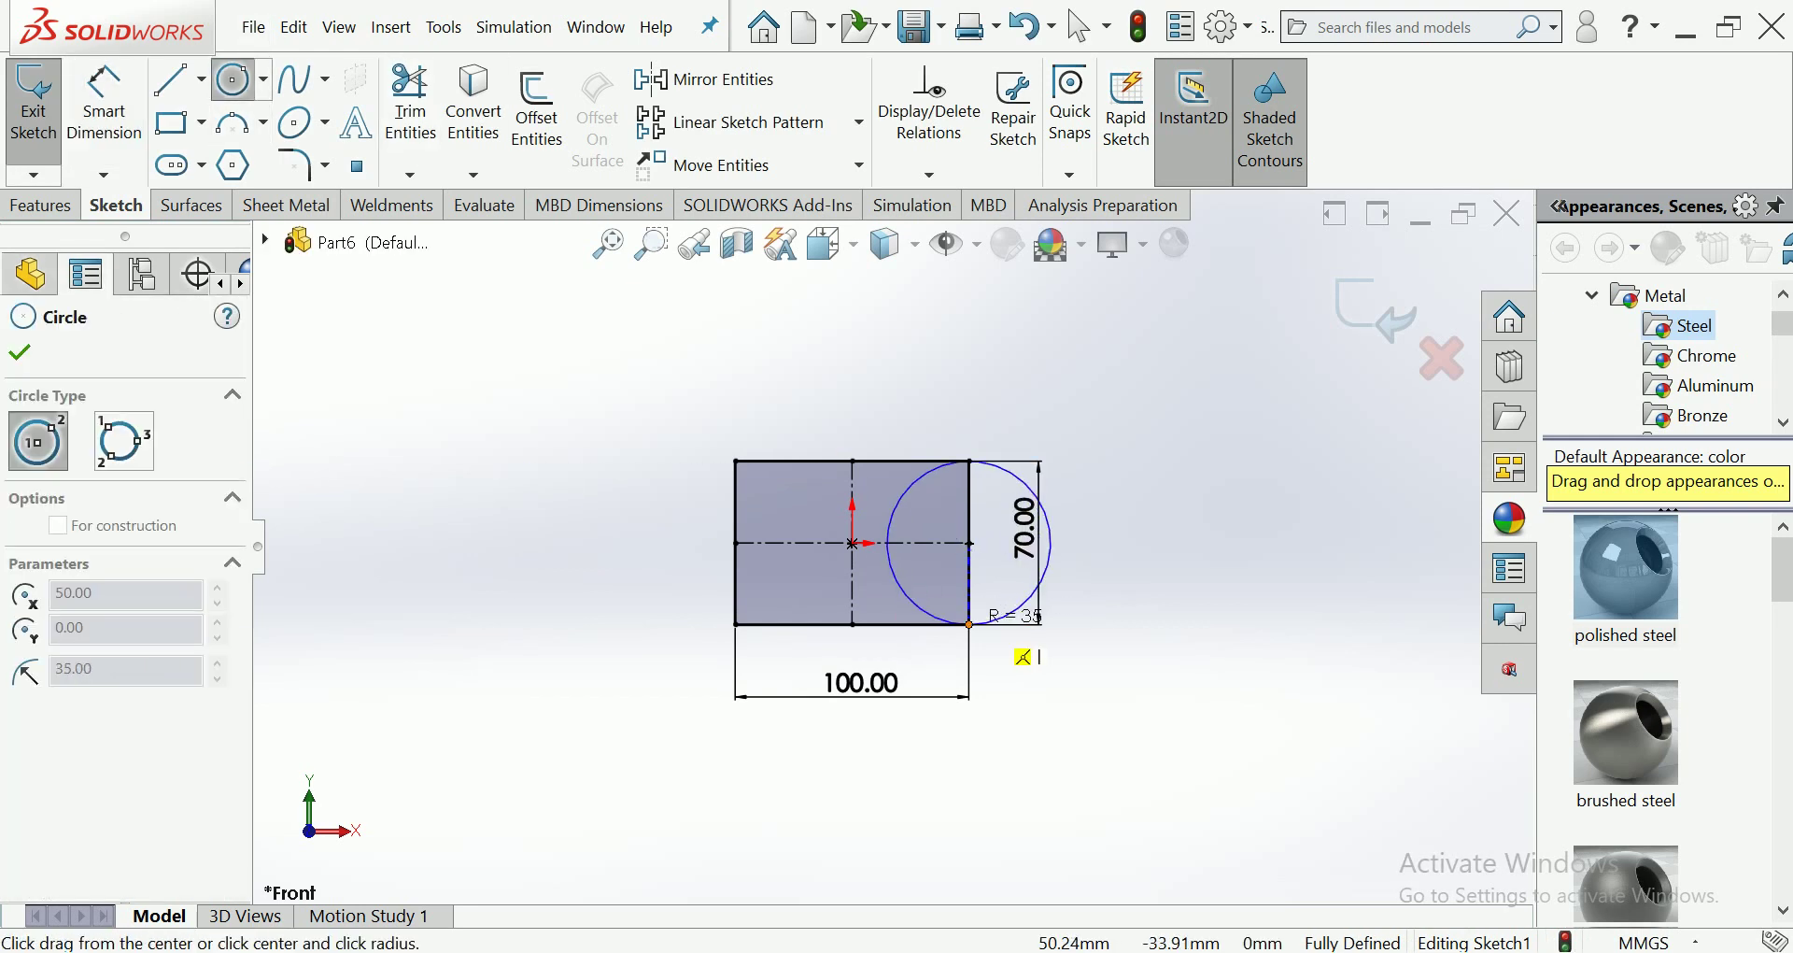
pyautogui.click(969, 624)
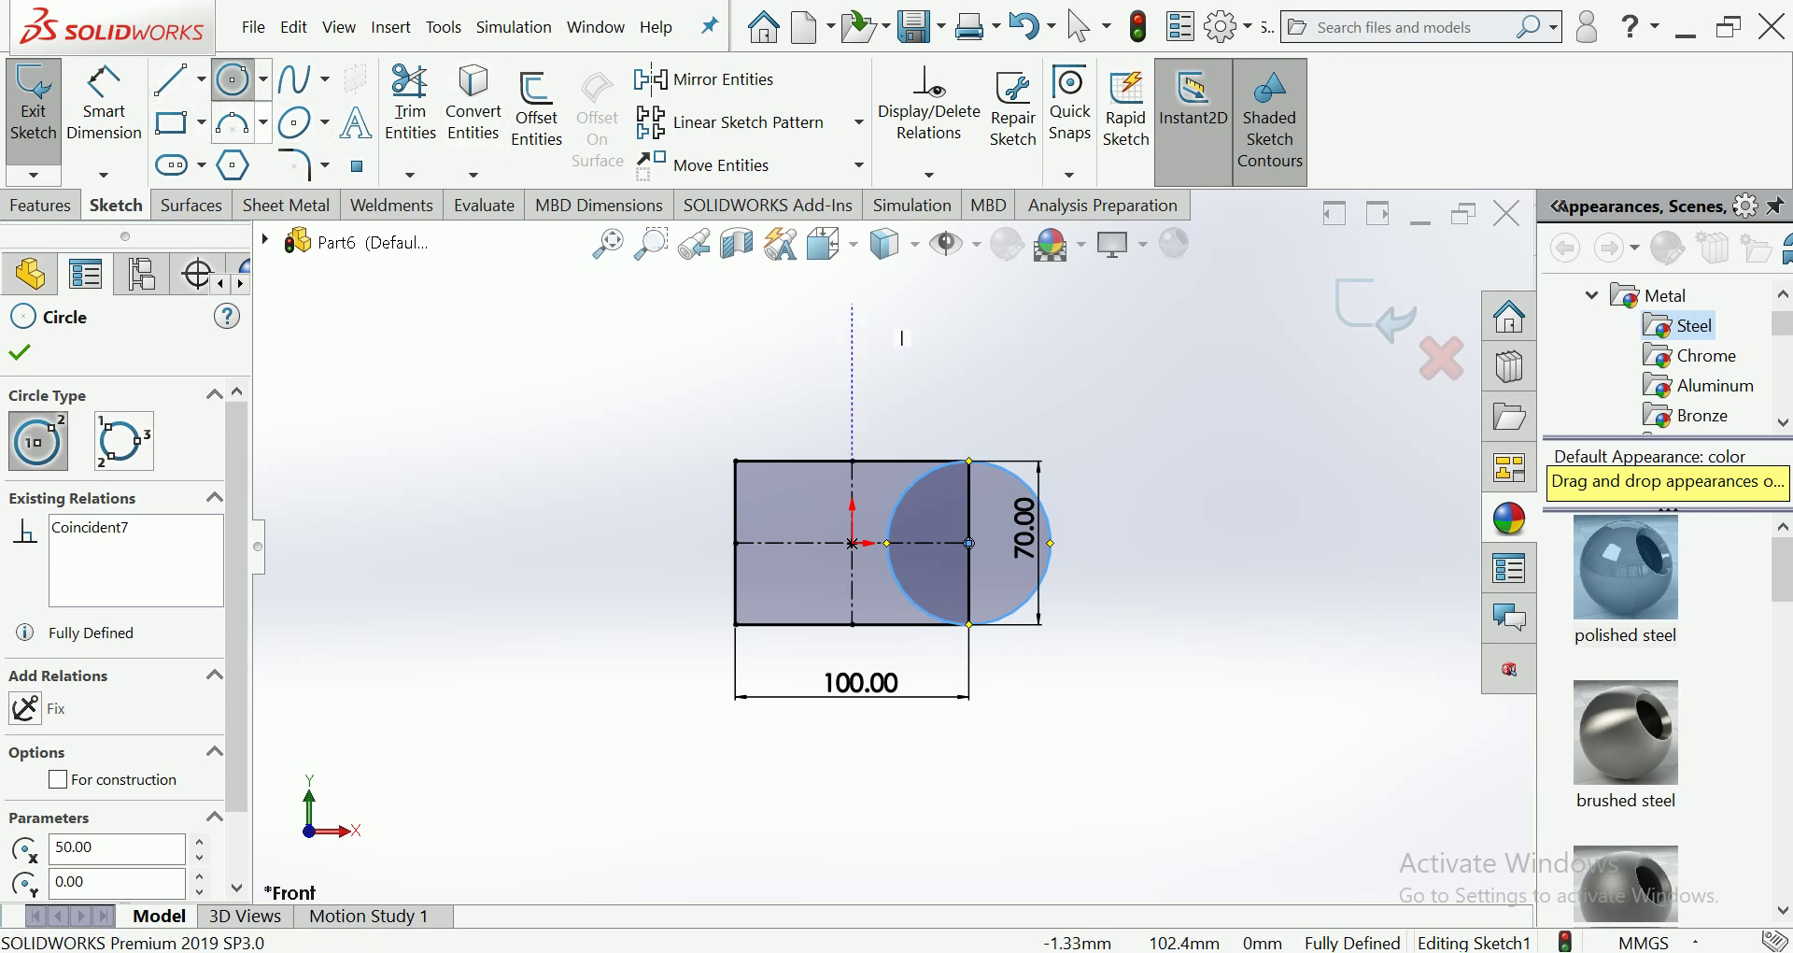
pyautogui.press('Escape')
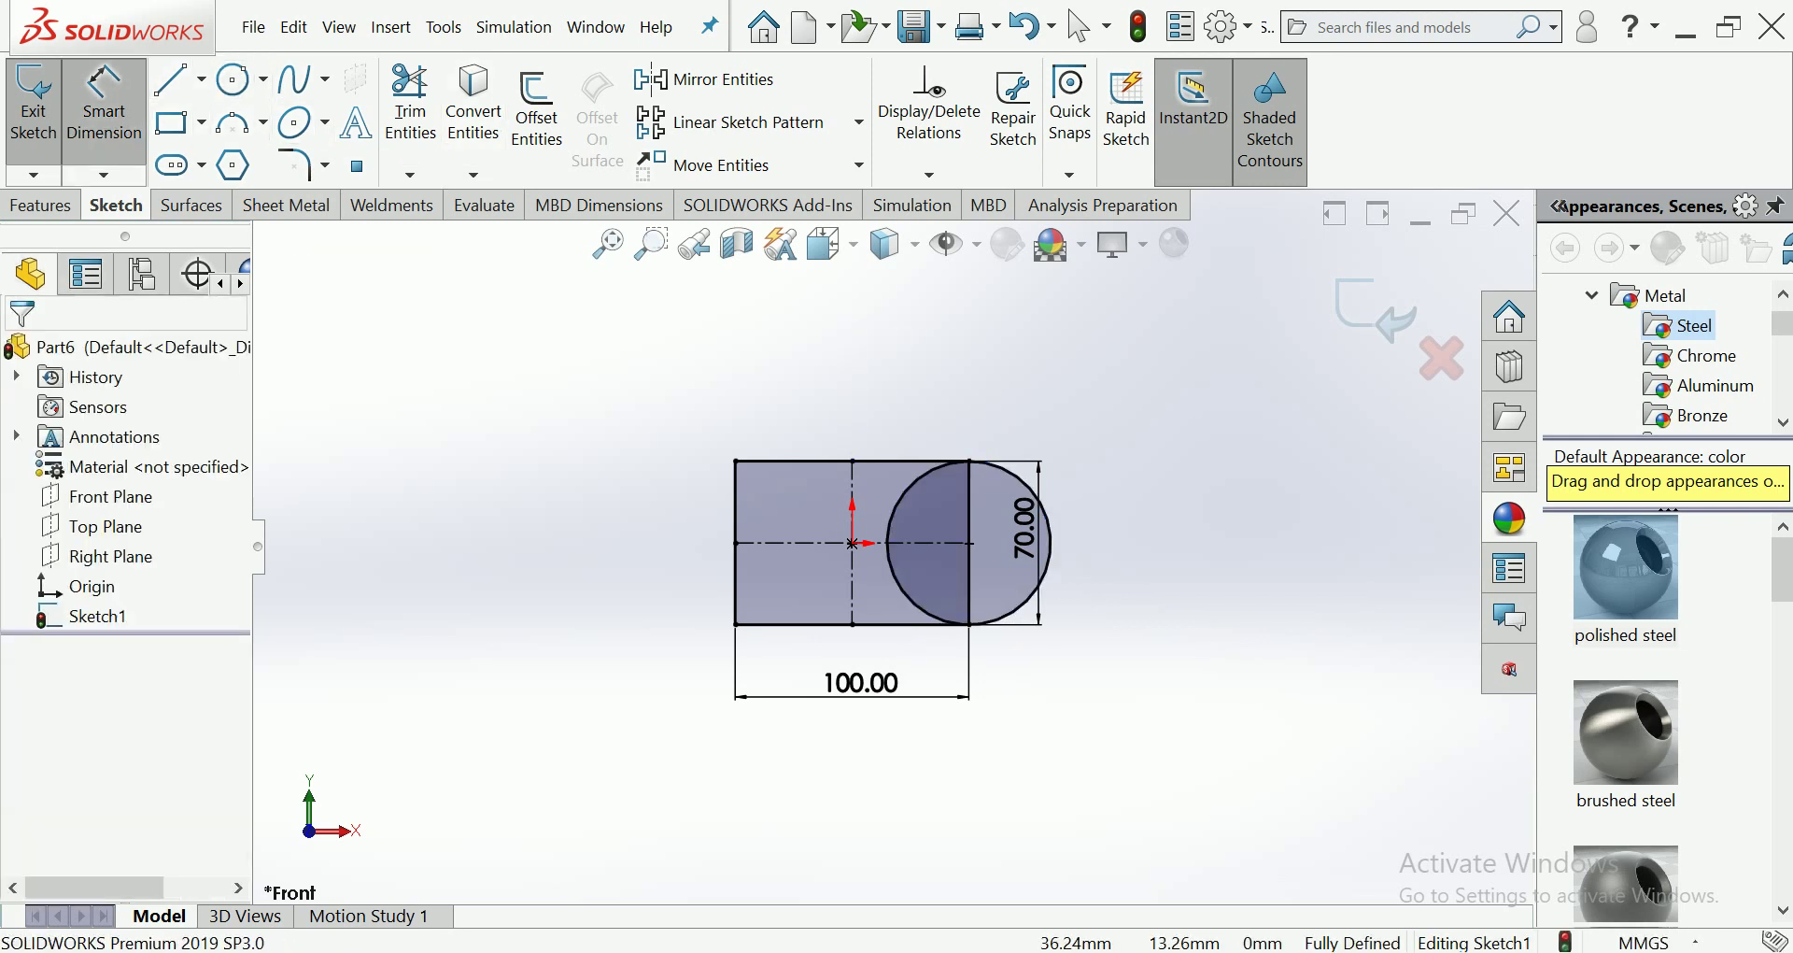
pyautogui.click(410, 102)
pyautogui.moveTo(924, 512); pyautogui.dragTo(896, 503)
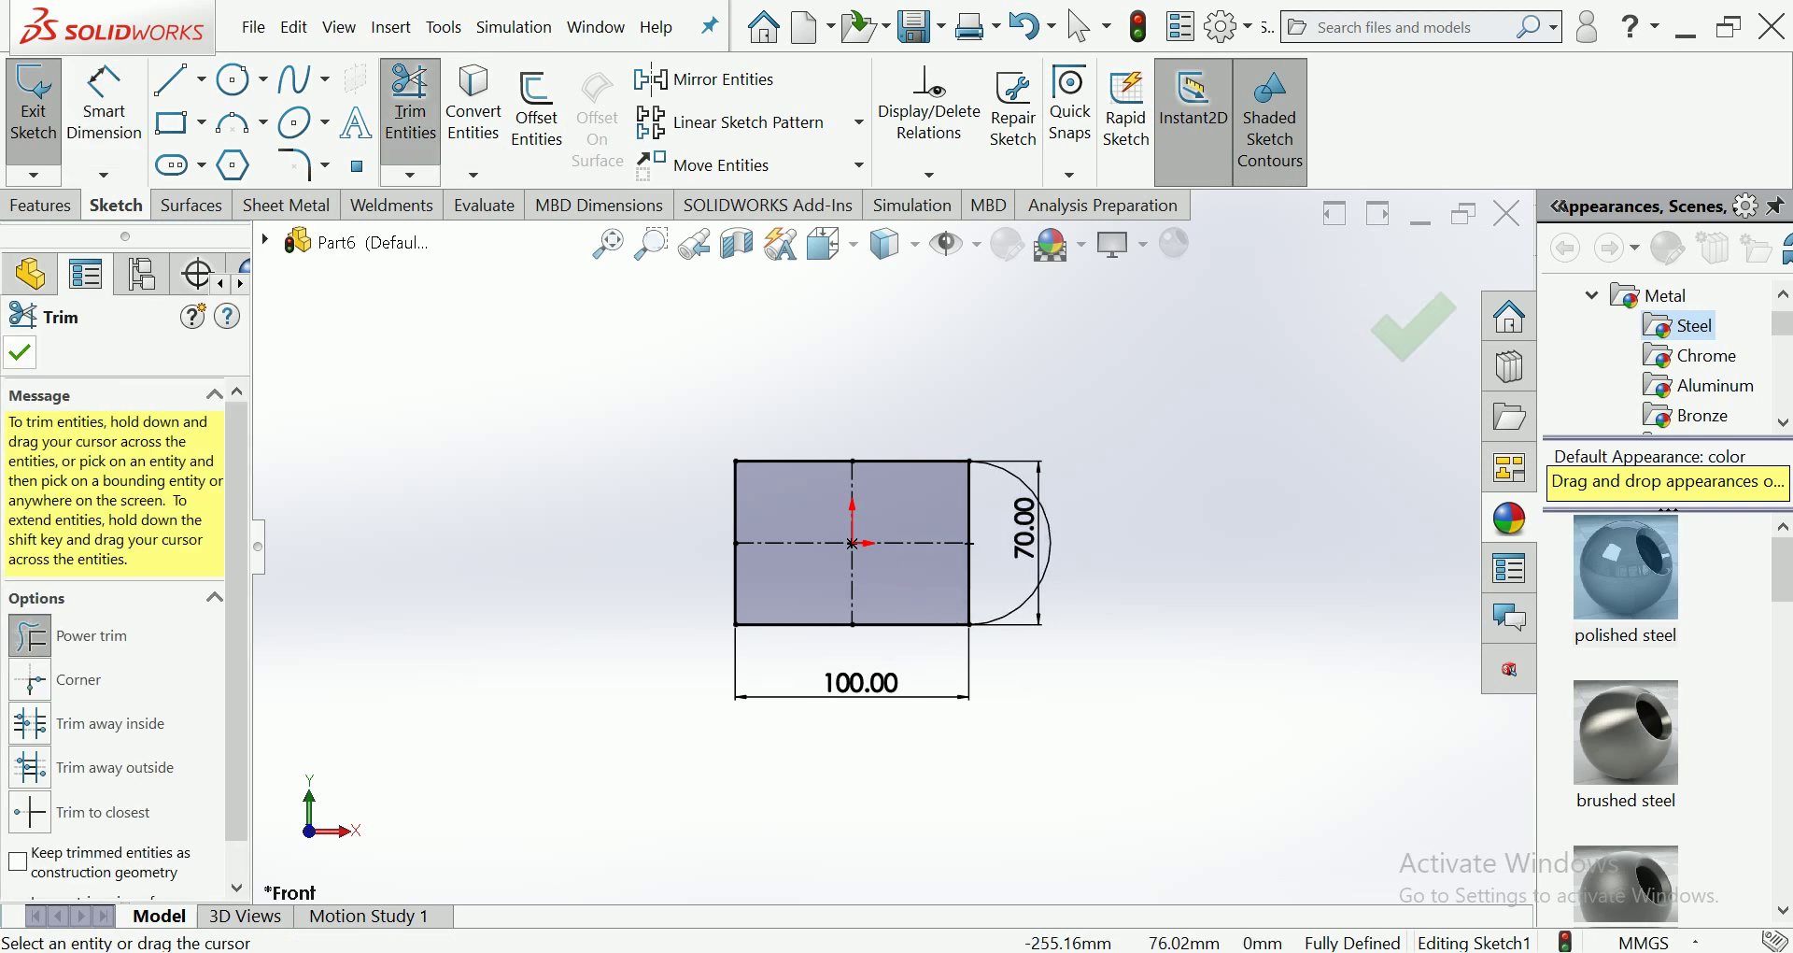
pyautogui.click(20, 353)
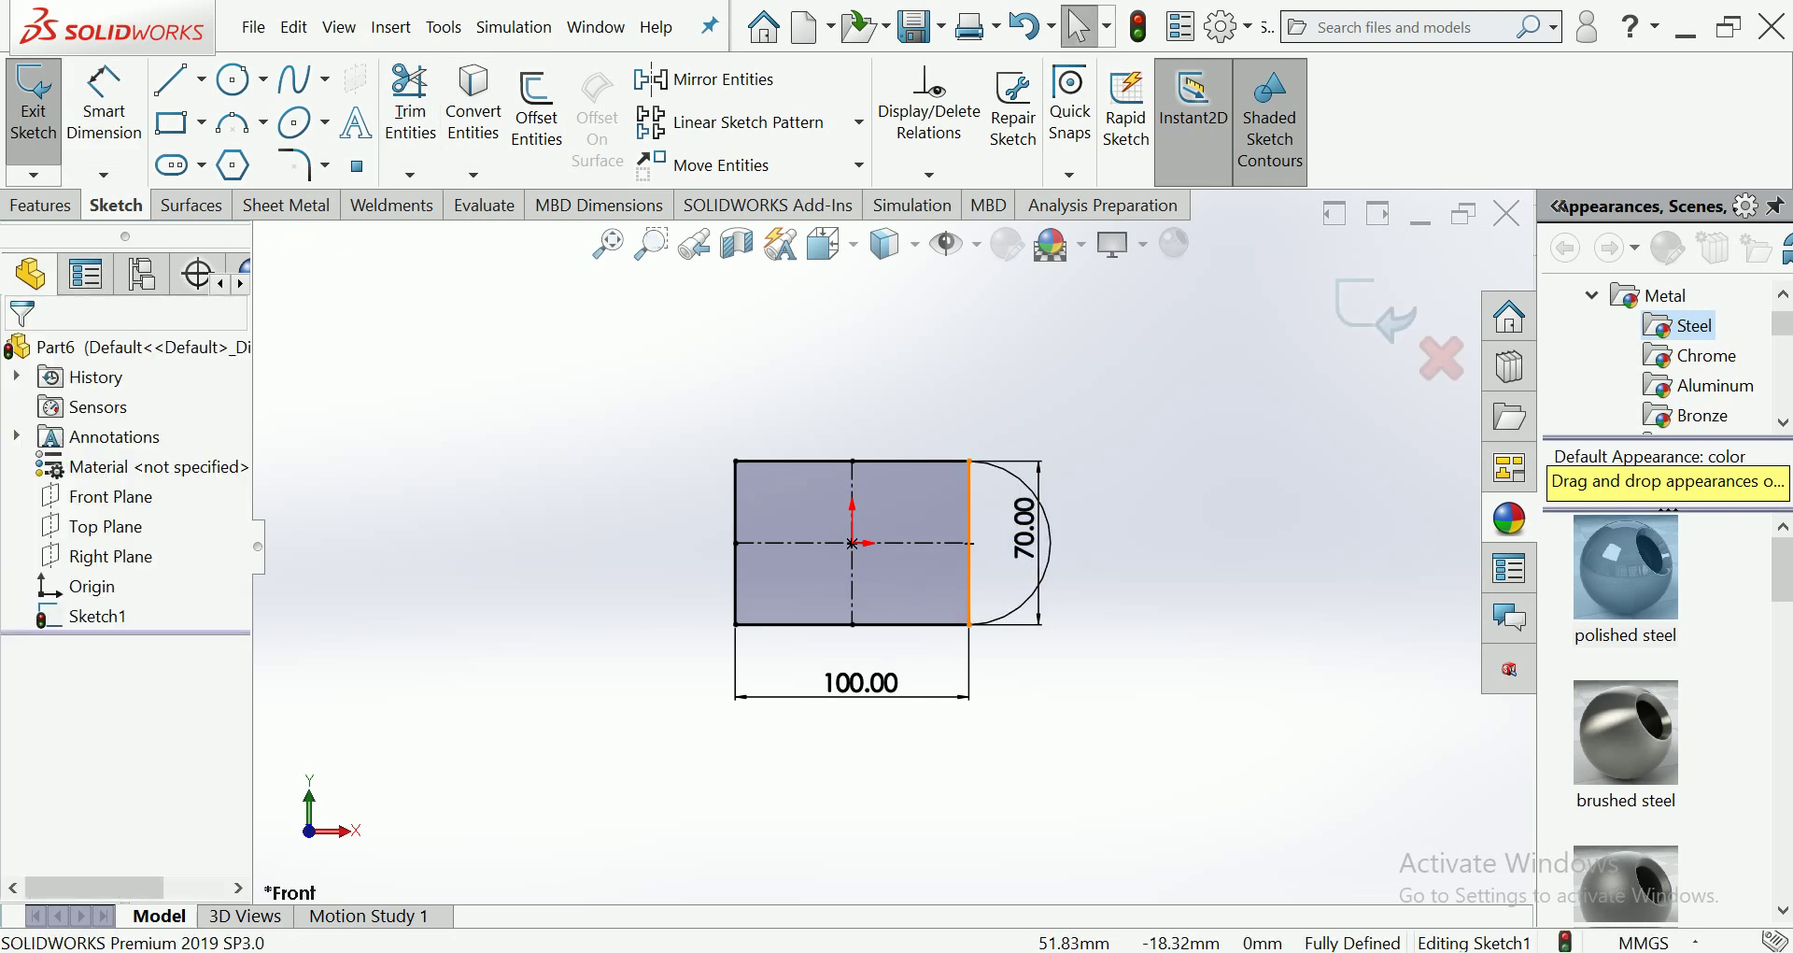
# Step: Make the right edge construction geometry and change the 100 width dimension to 80
pyautogui.click(970, 560)
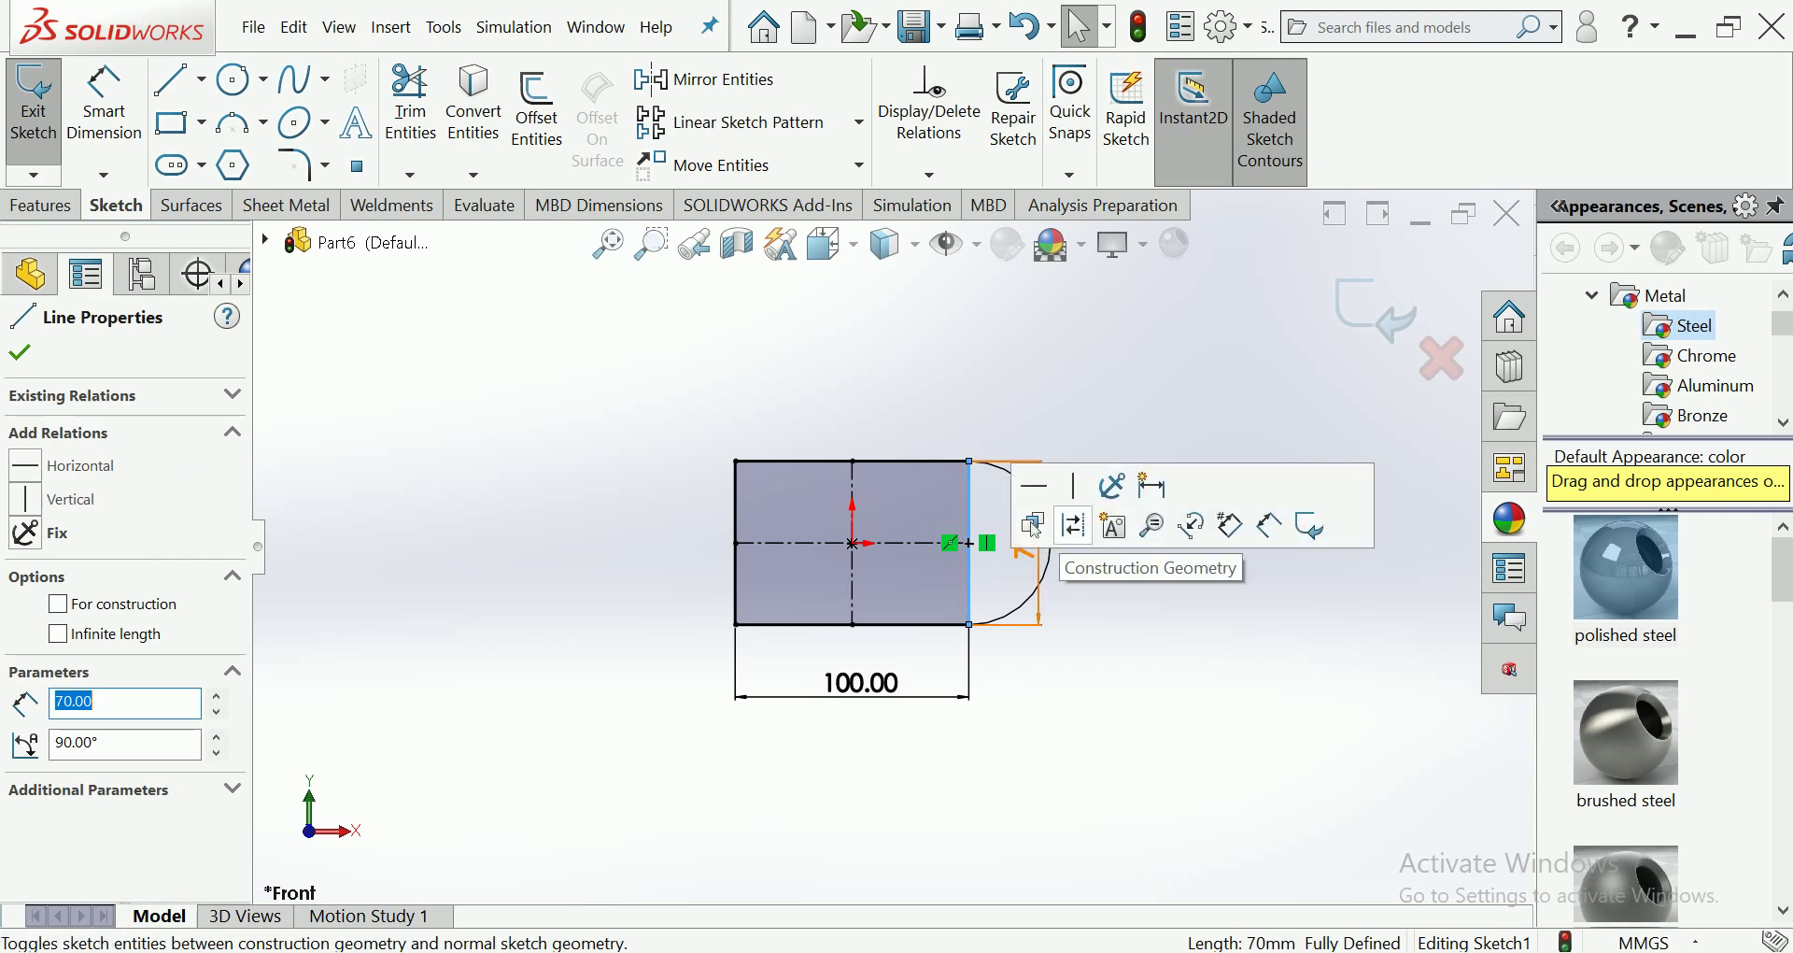
pyautogui.click(1035, 528)
pyautogui.press('Escape')
pyautogui.doubleClick(861, 683)
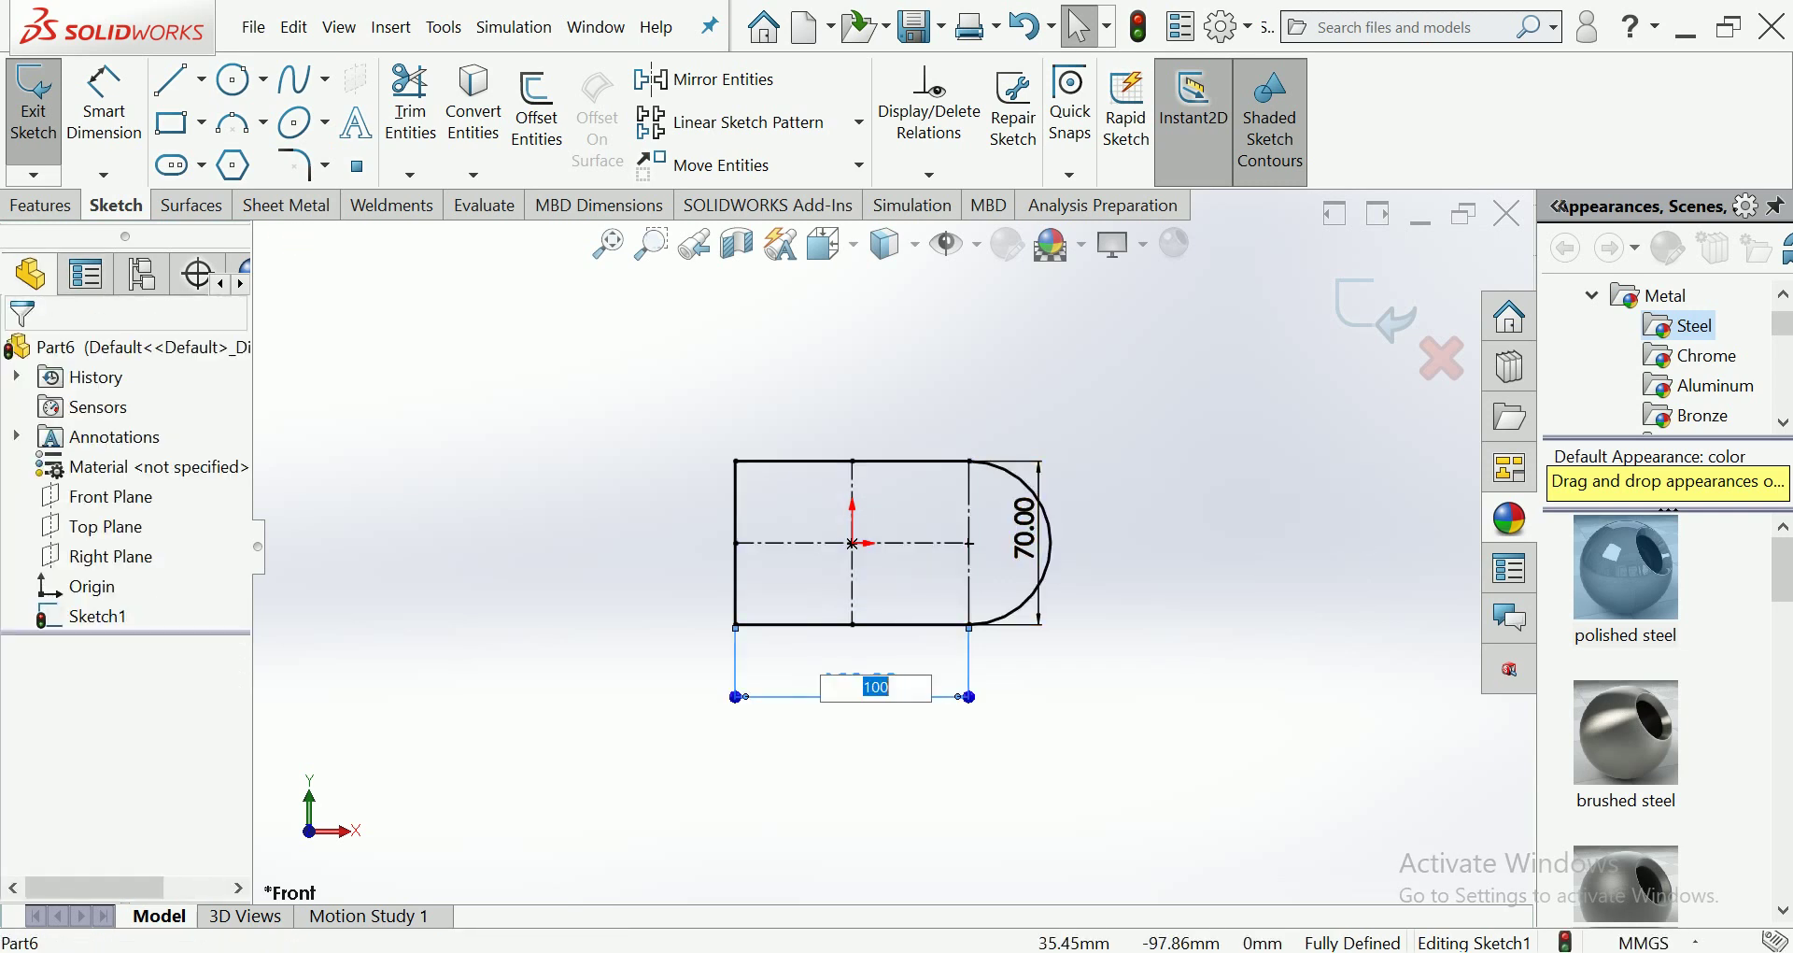
pyautogui.write('80')
pyautogui.press('Return')
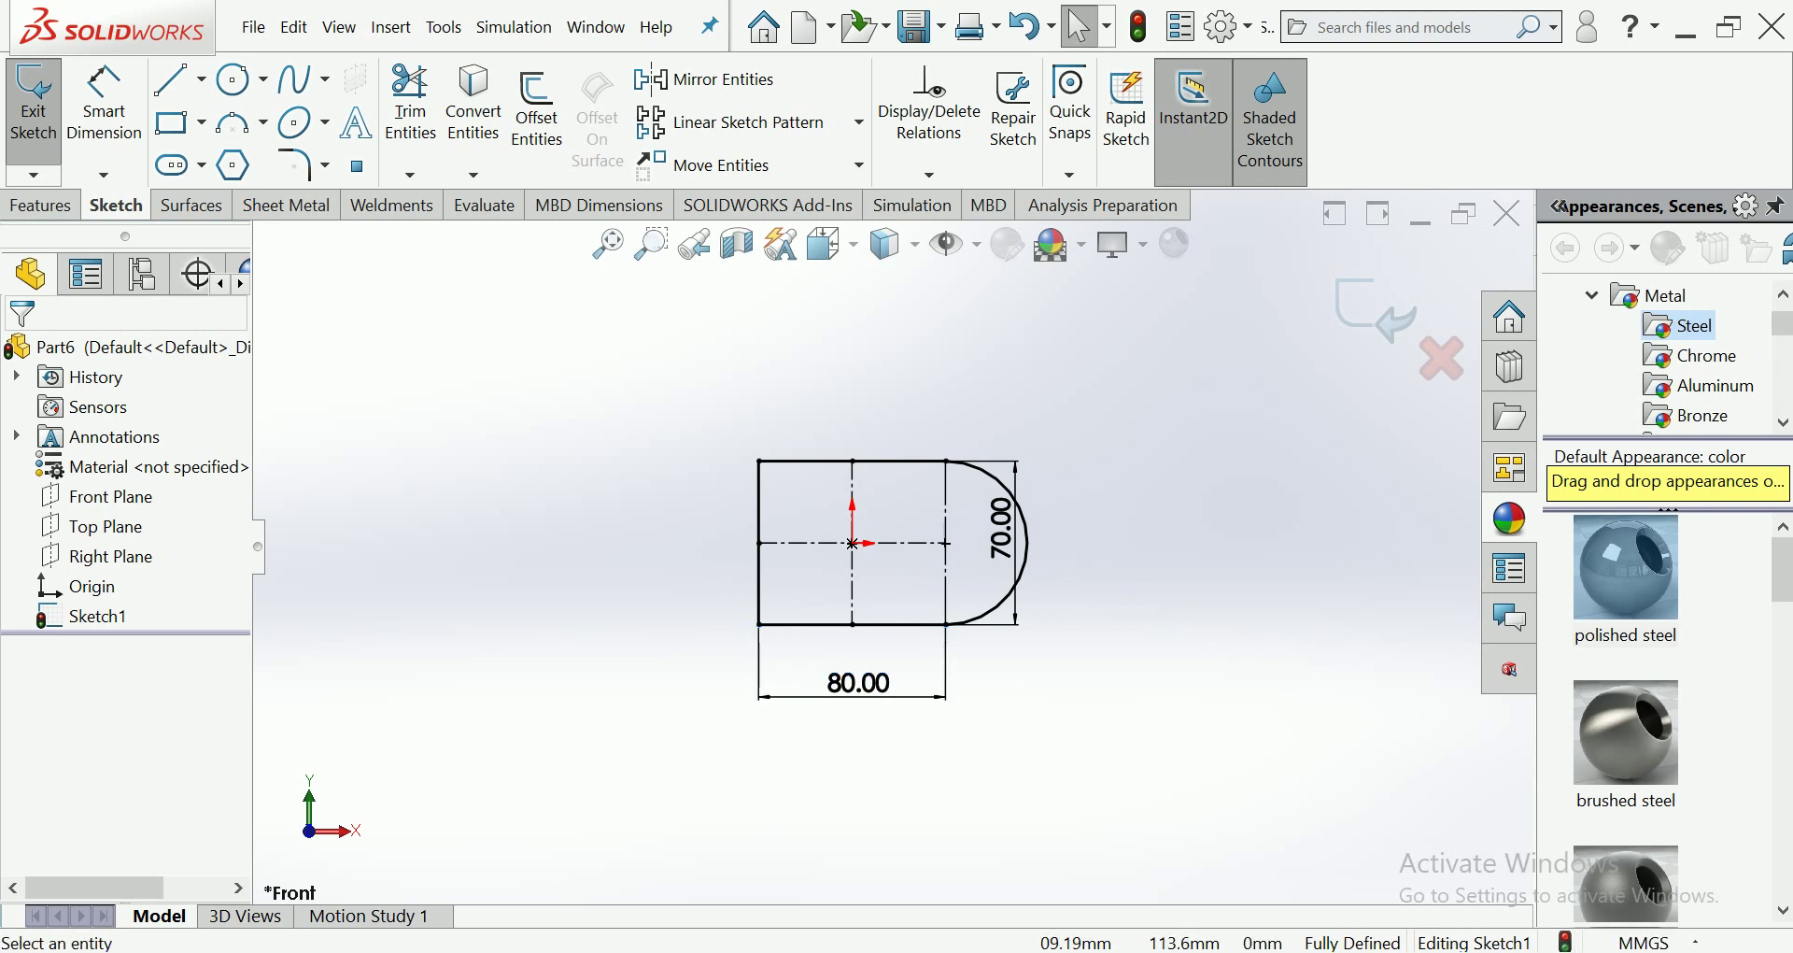
pyautogui.click(42, 205)
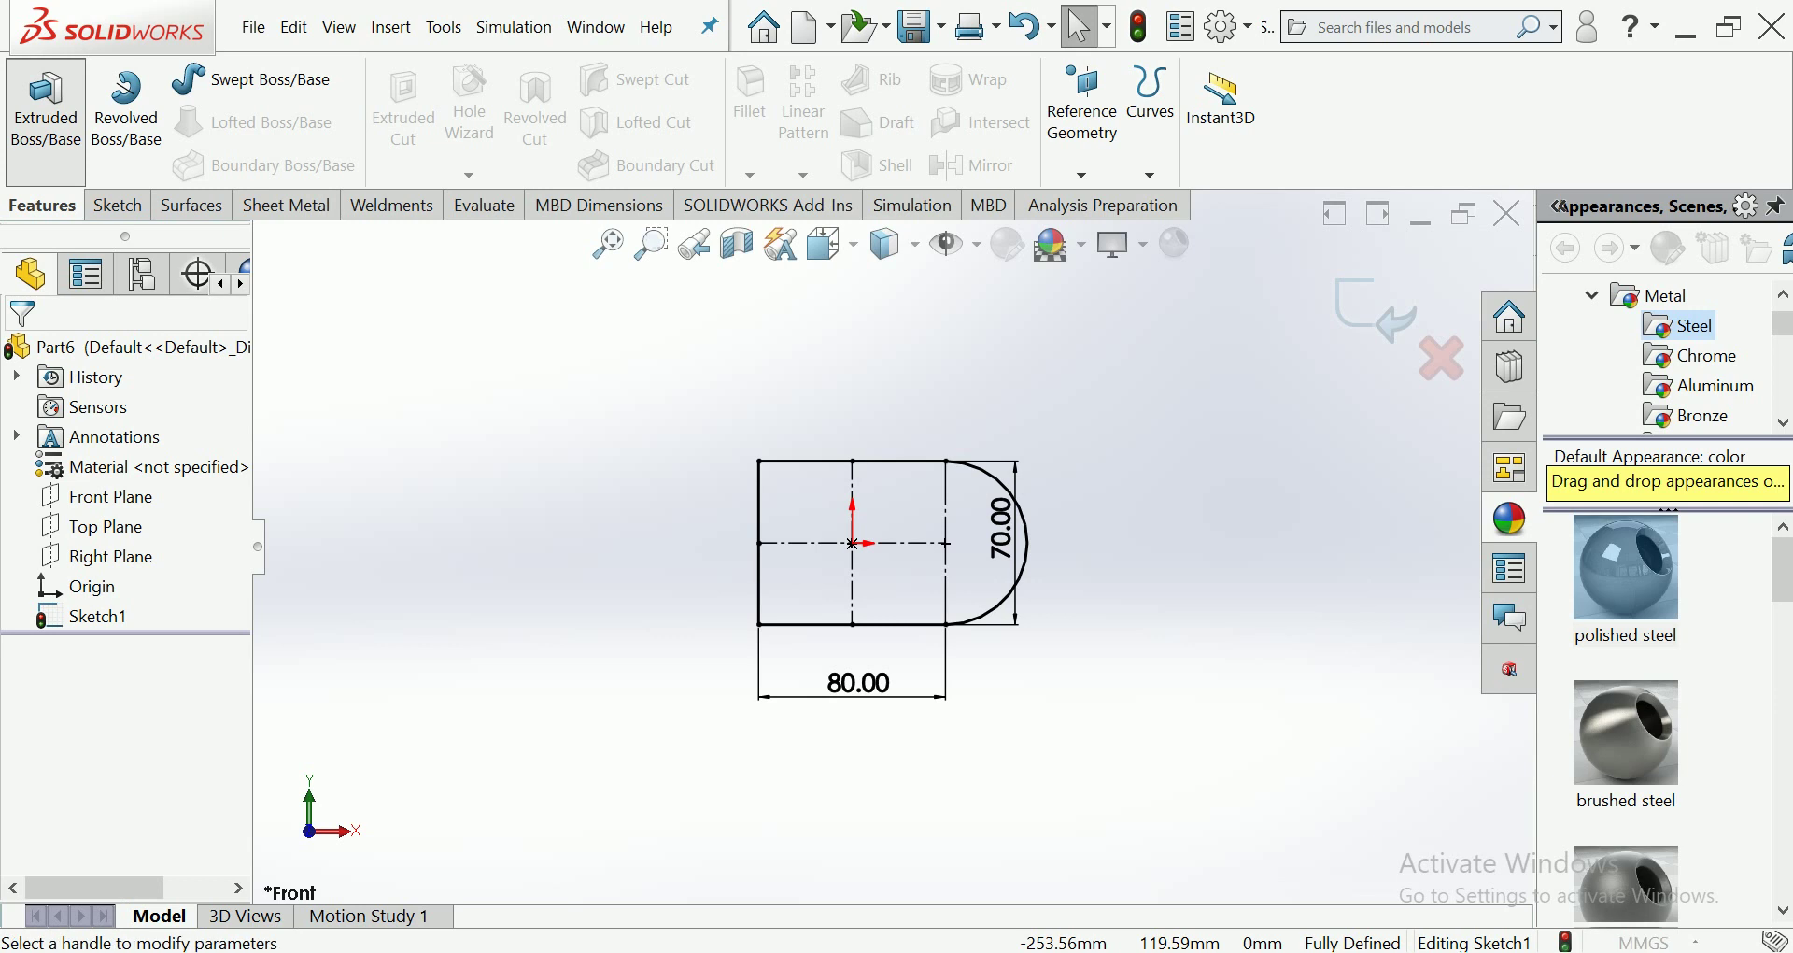
# Step: Extrude Sketch1 mid-plane to an 80 mm depth as Boss-Extrude1
pyautogui.click(45, 107)
pyautogui.click(140, 498)
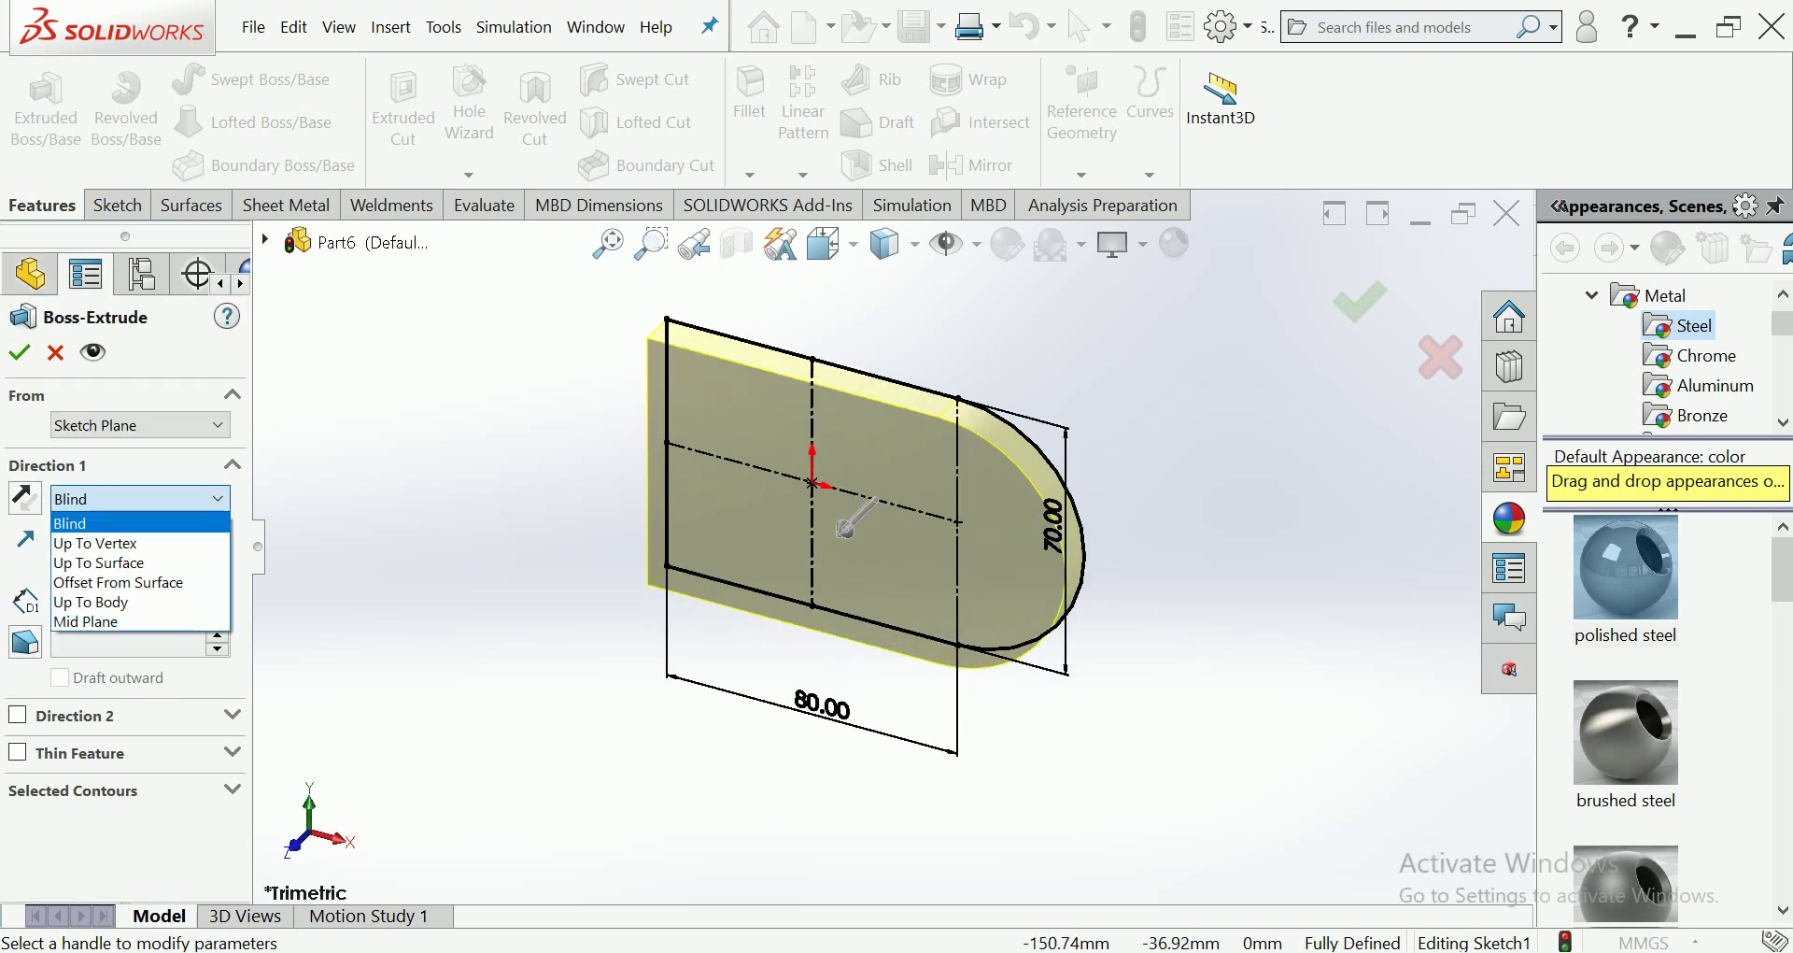
pyautogui.click(94, 620)
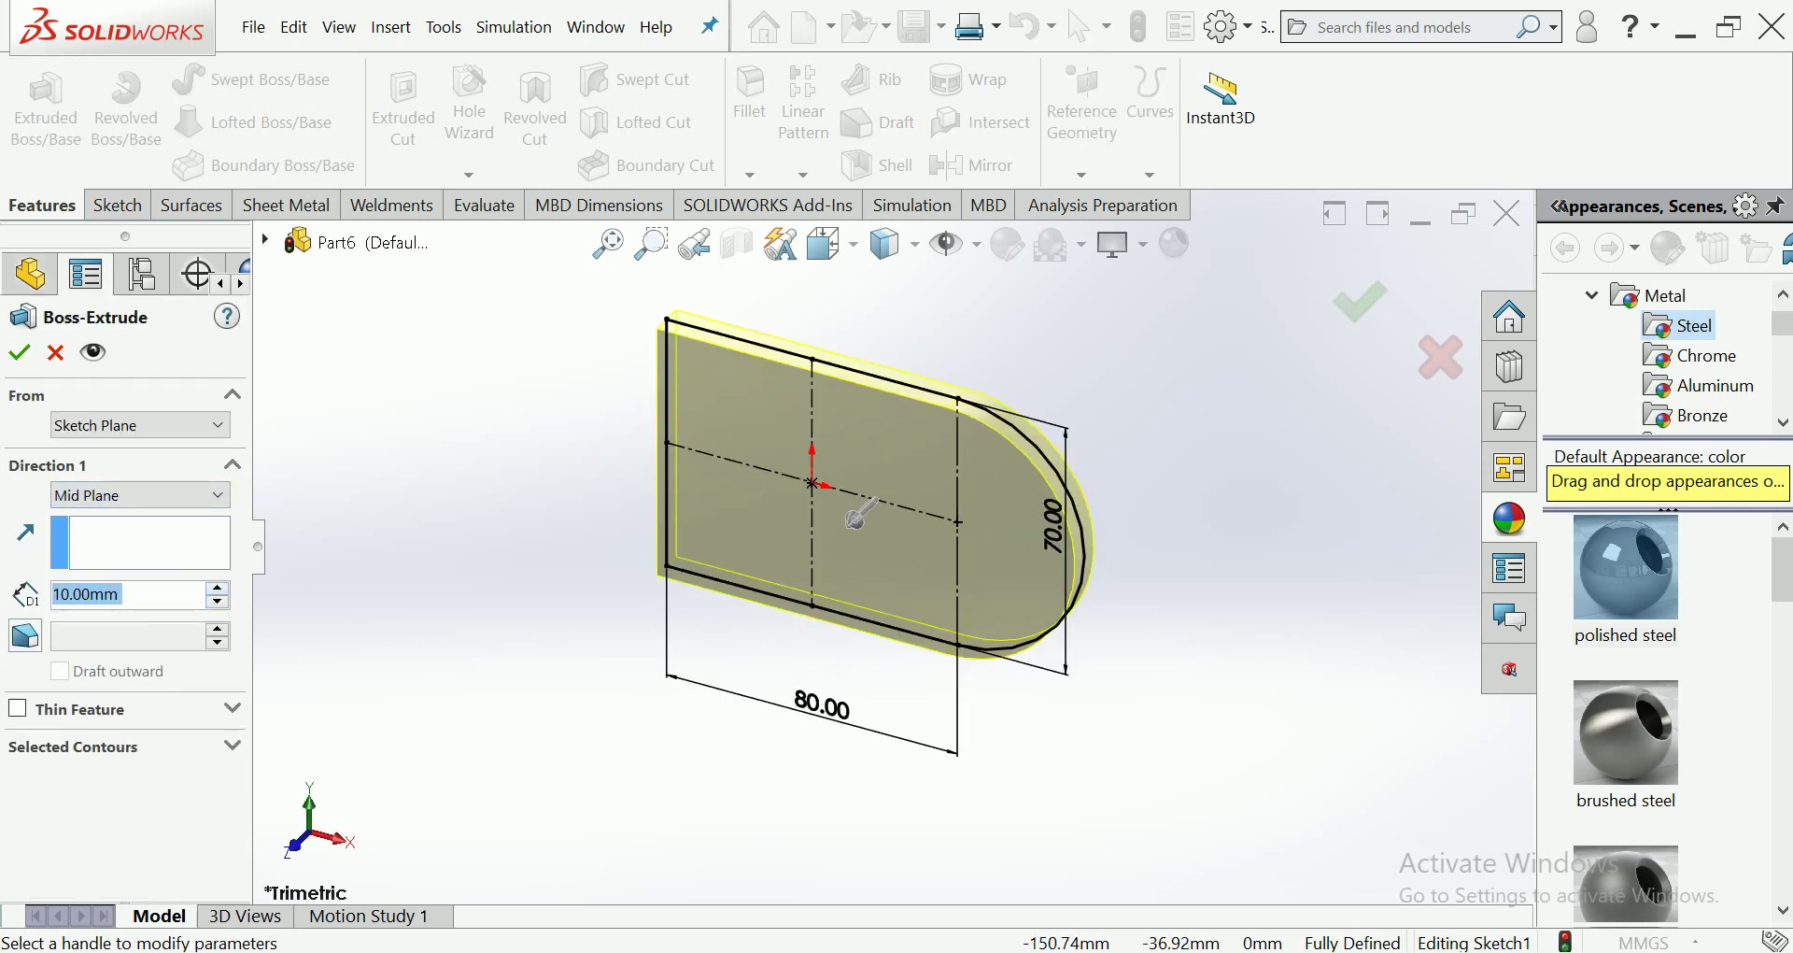
pyautogui.moveTo(854, 517)
pyautogui.mouseDown()
pyautogui.moveTo(778, 594)
pyautogui.moveTo(795, 577)
pyautogui.mouseUp()
pyautogui.moveTo(795, 577); pyautogui.dragTo(934, 504, button='middle')
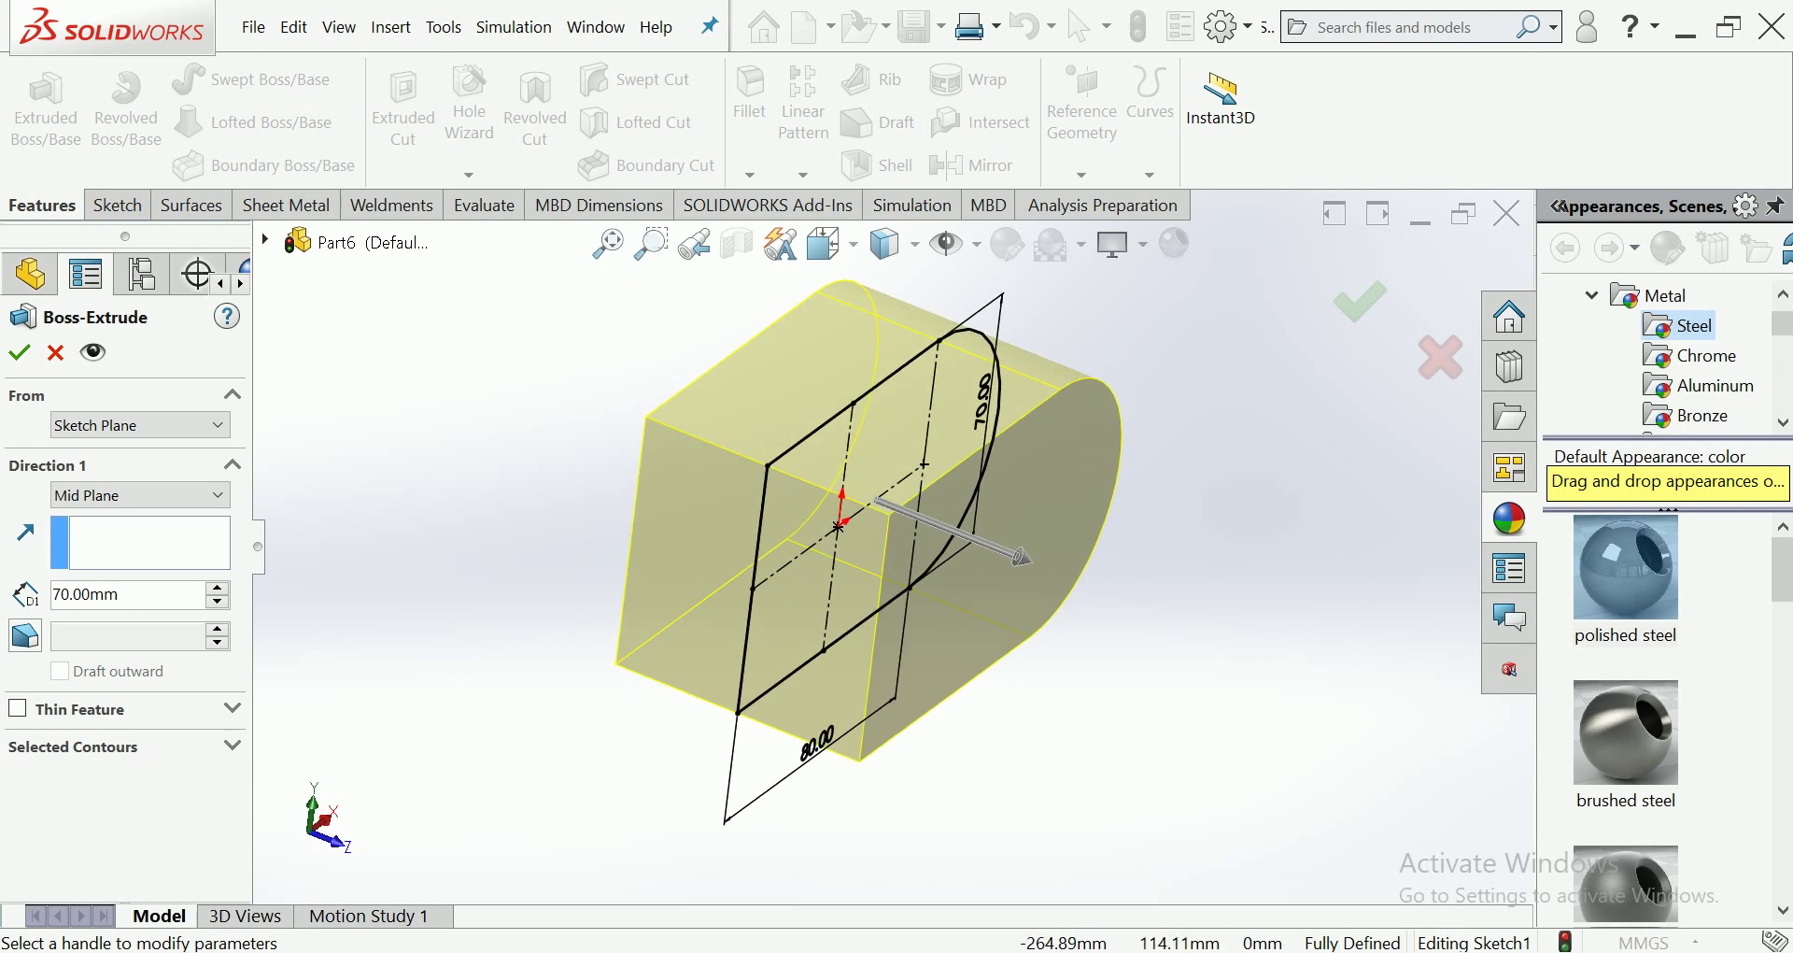
pyautogui.moveTo(1023, 557); pyautogui.dragTo(1004, 550)
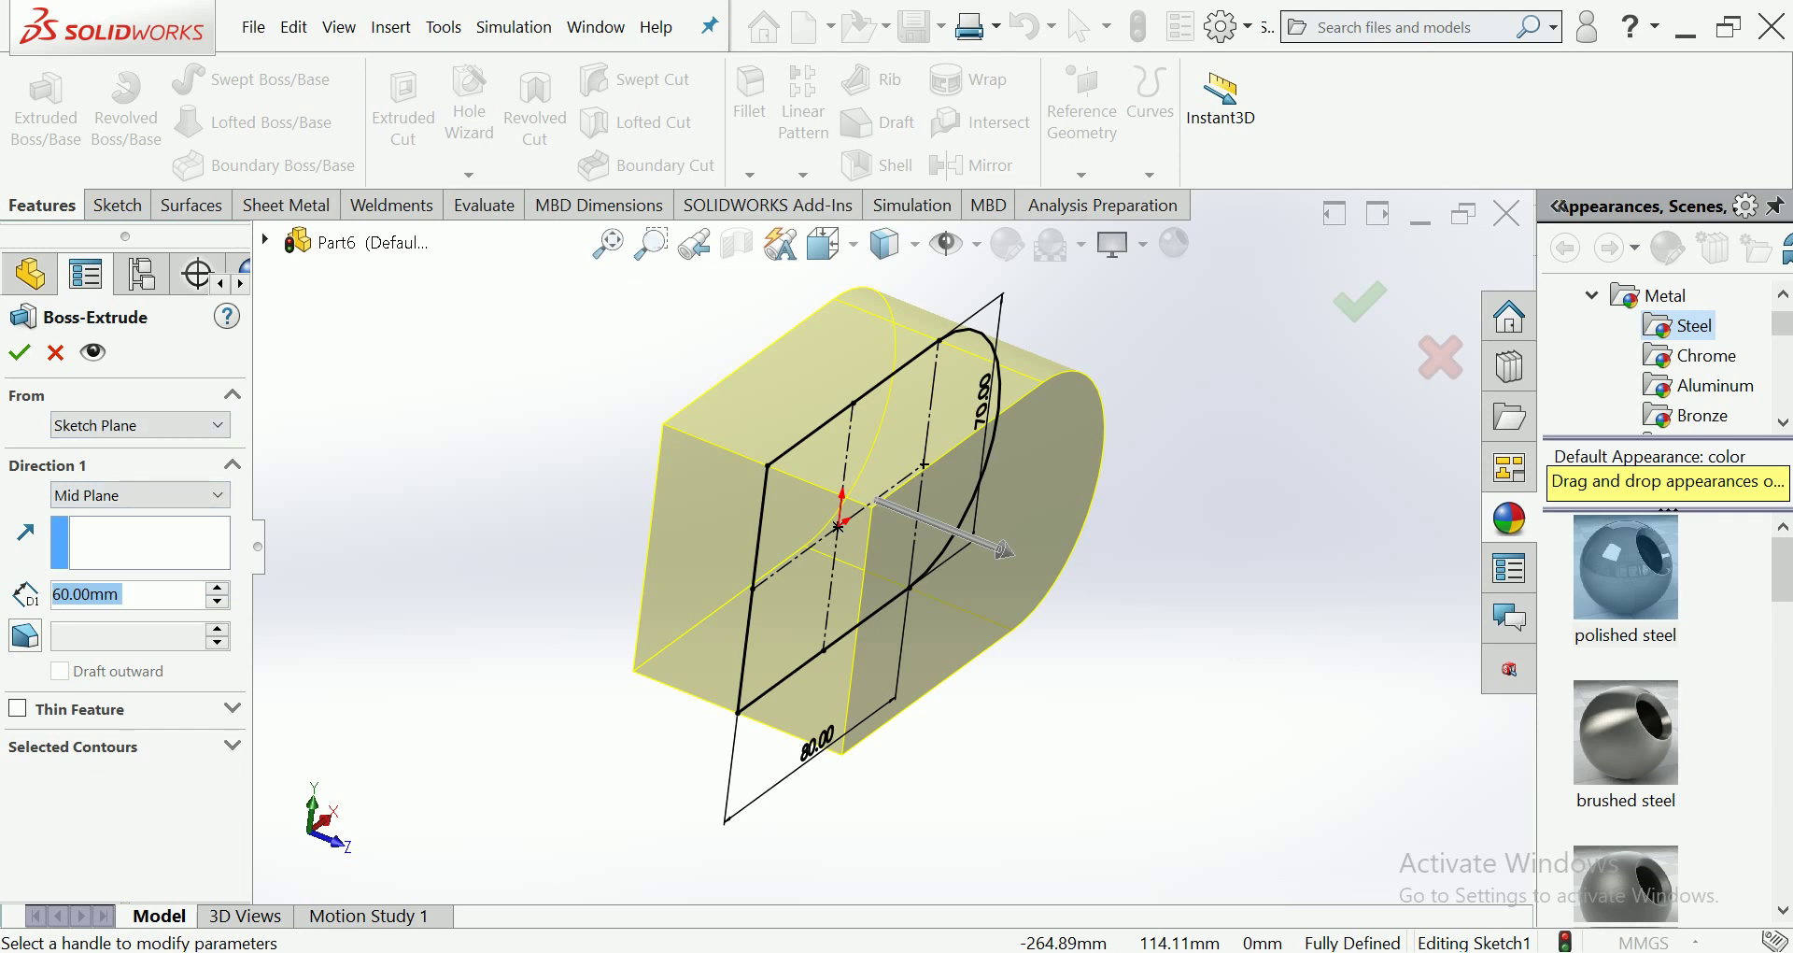
pyautogui.write('80')
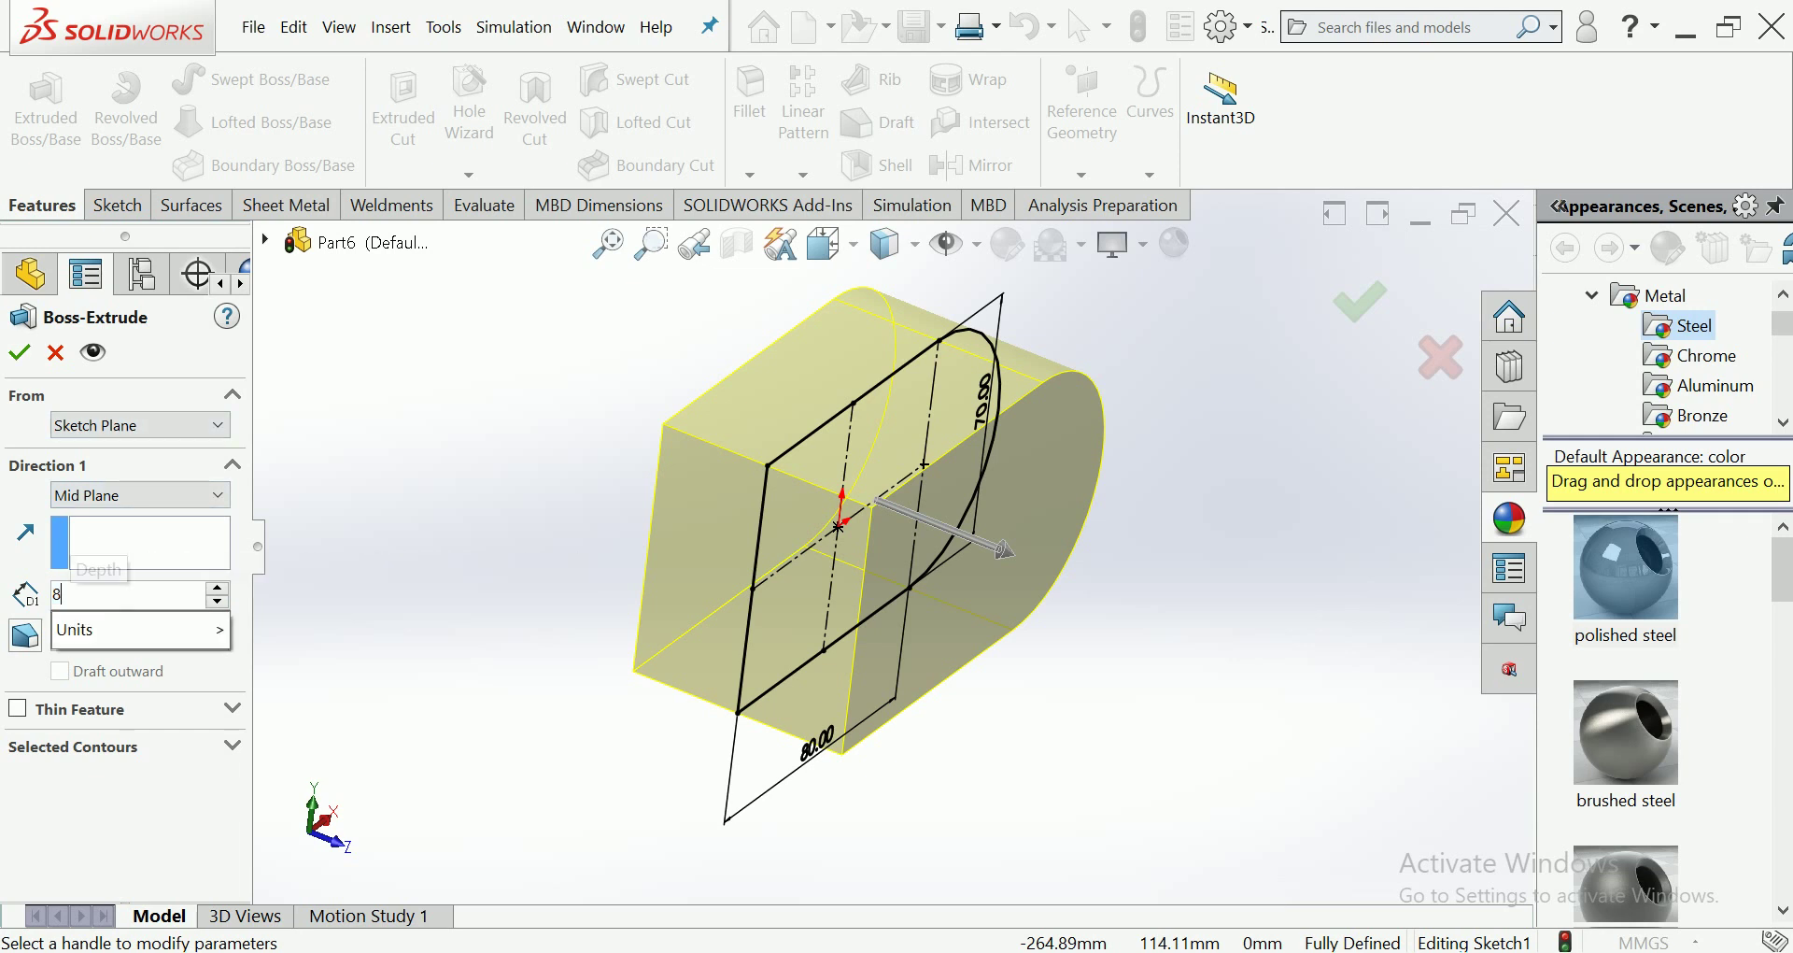
pyautogui.press('Return')
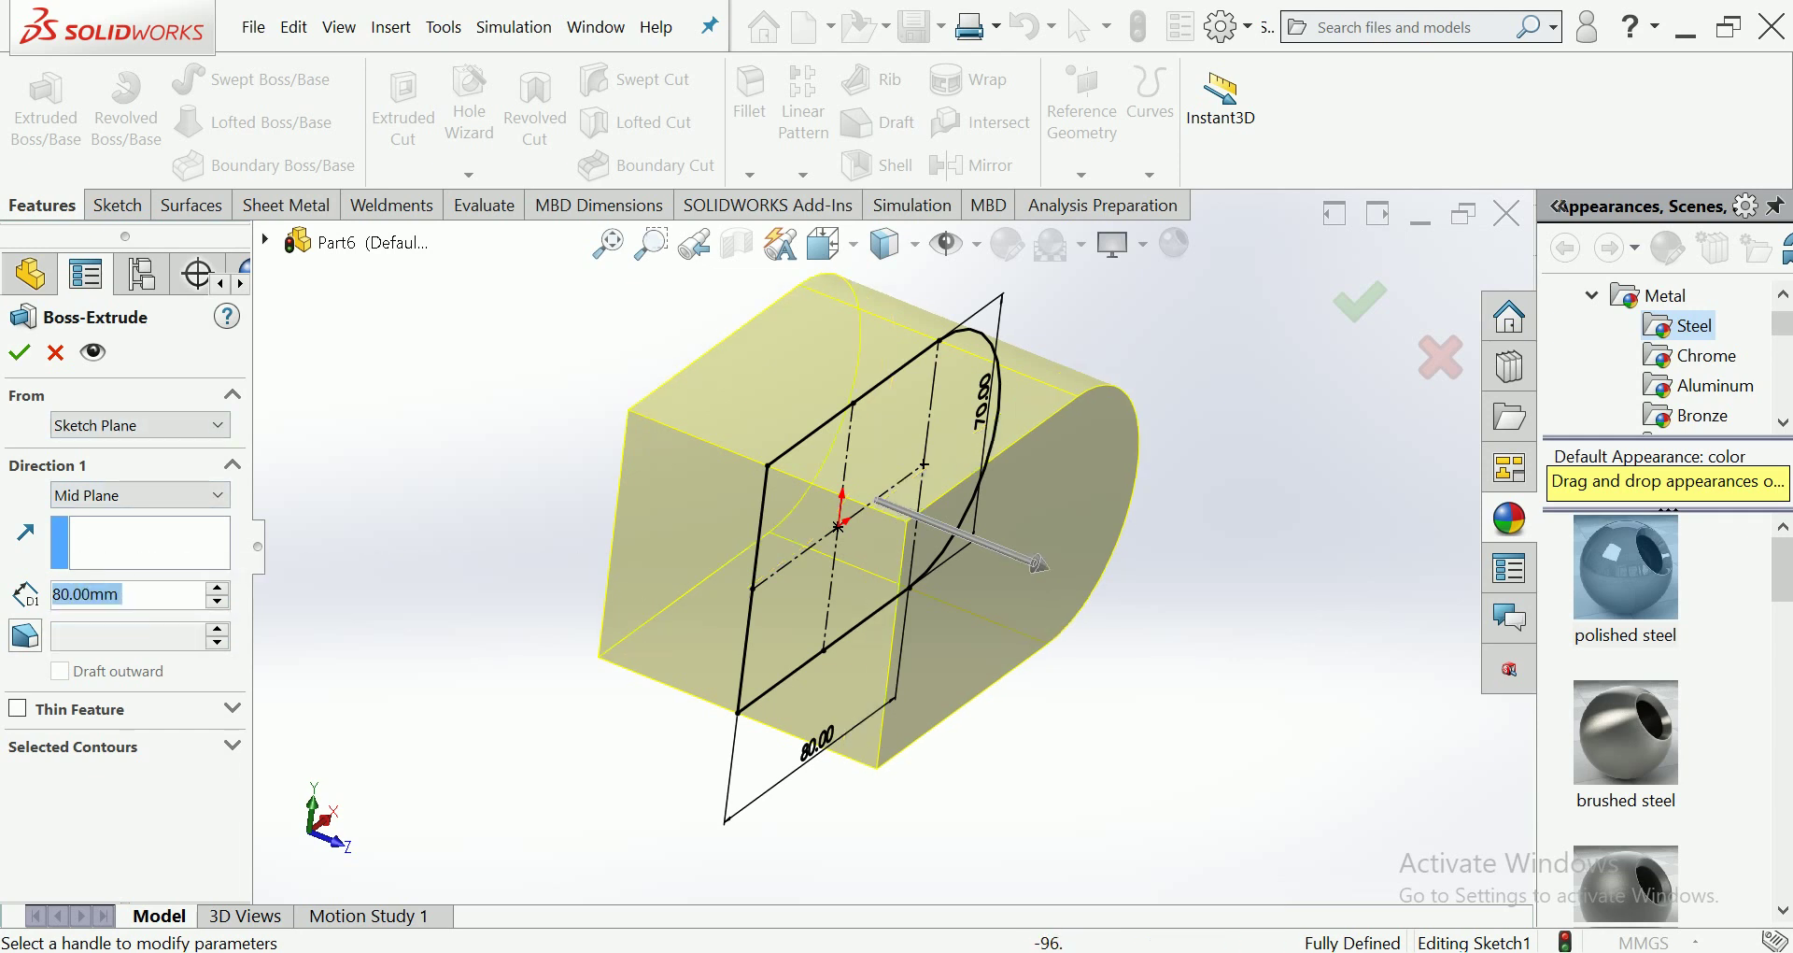
pyautogui.press('Left')
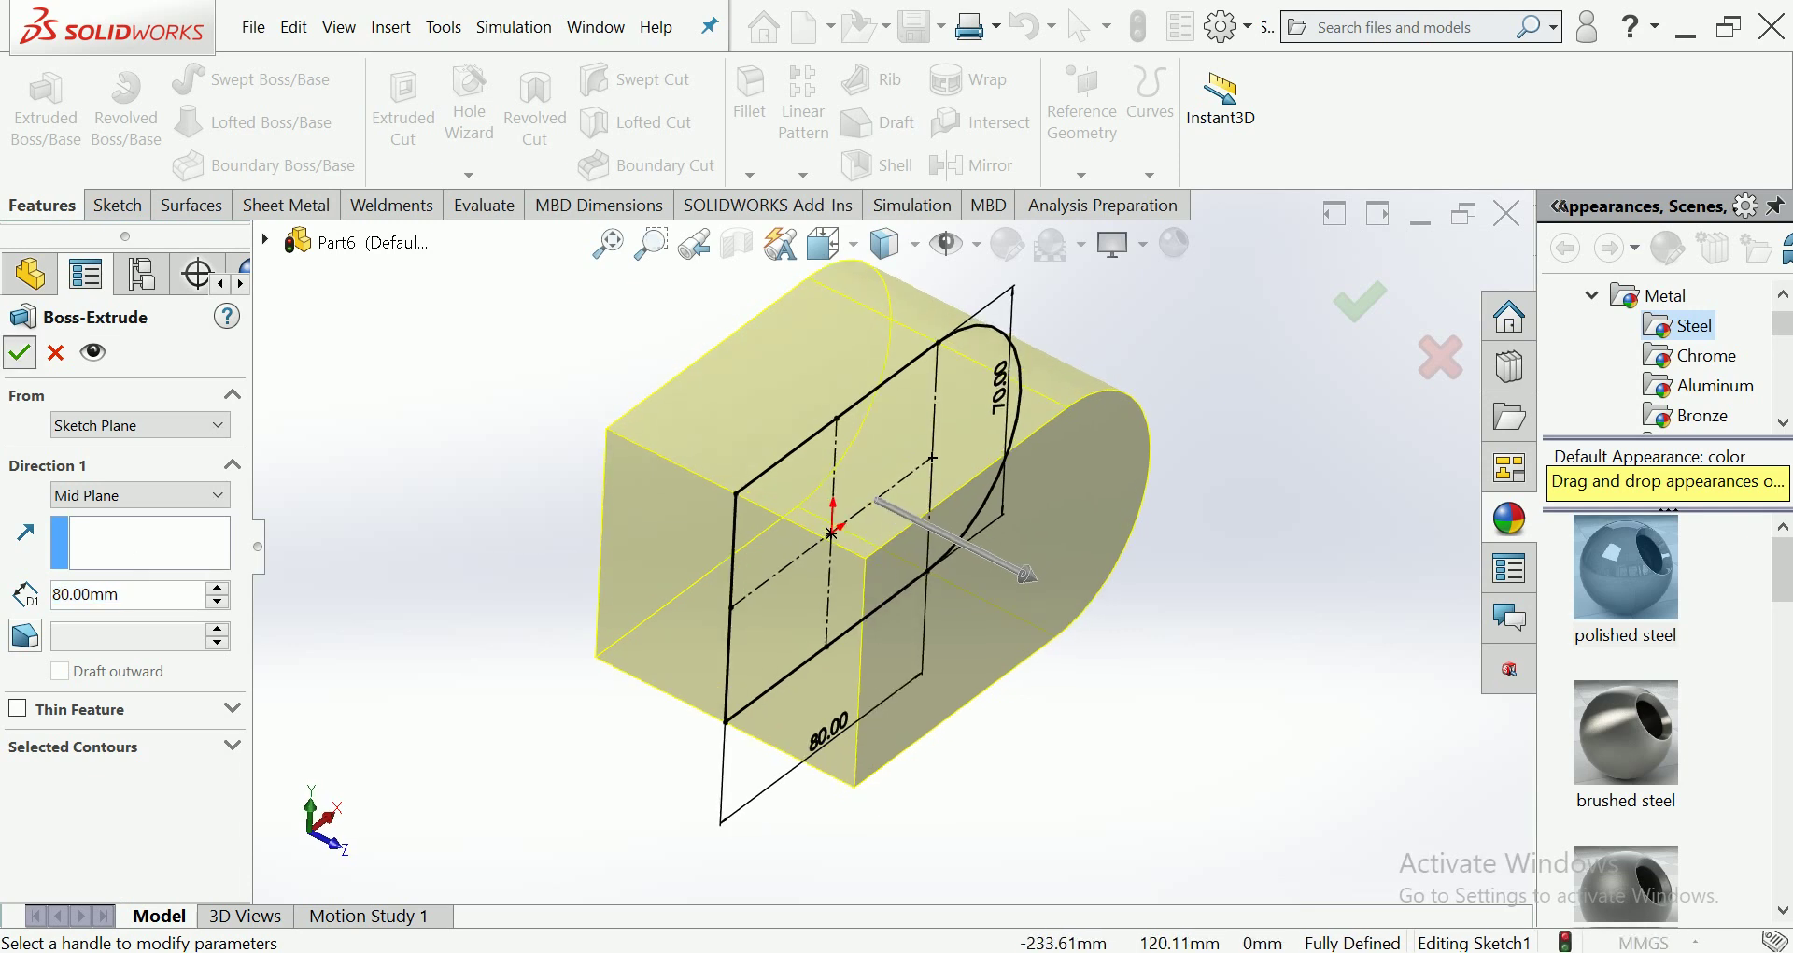
pyautogui.press('Return')
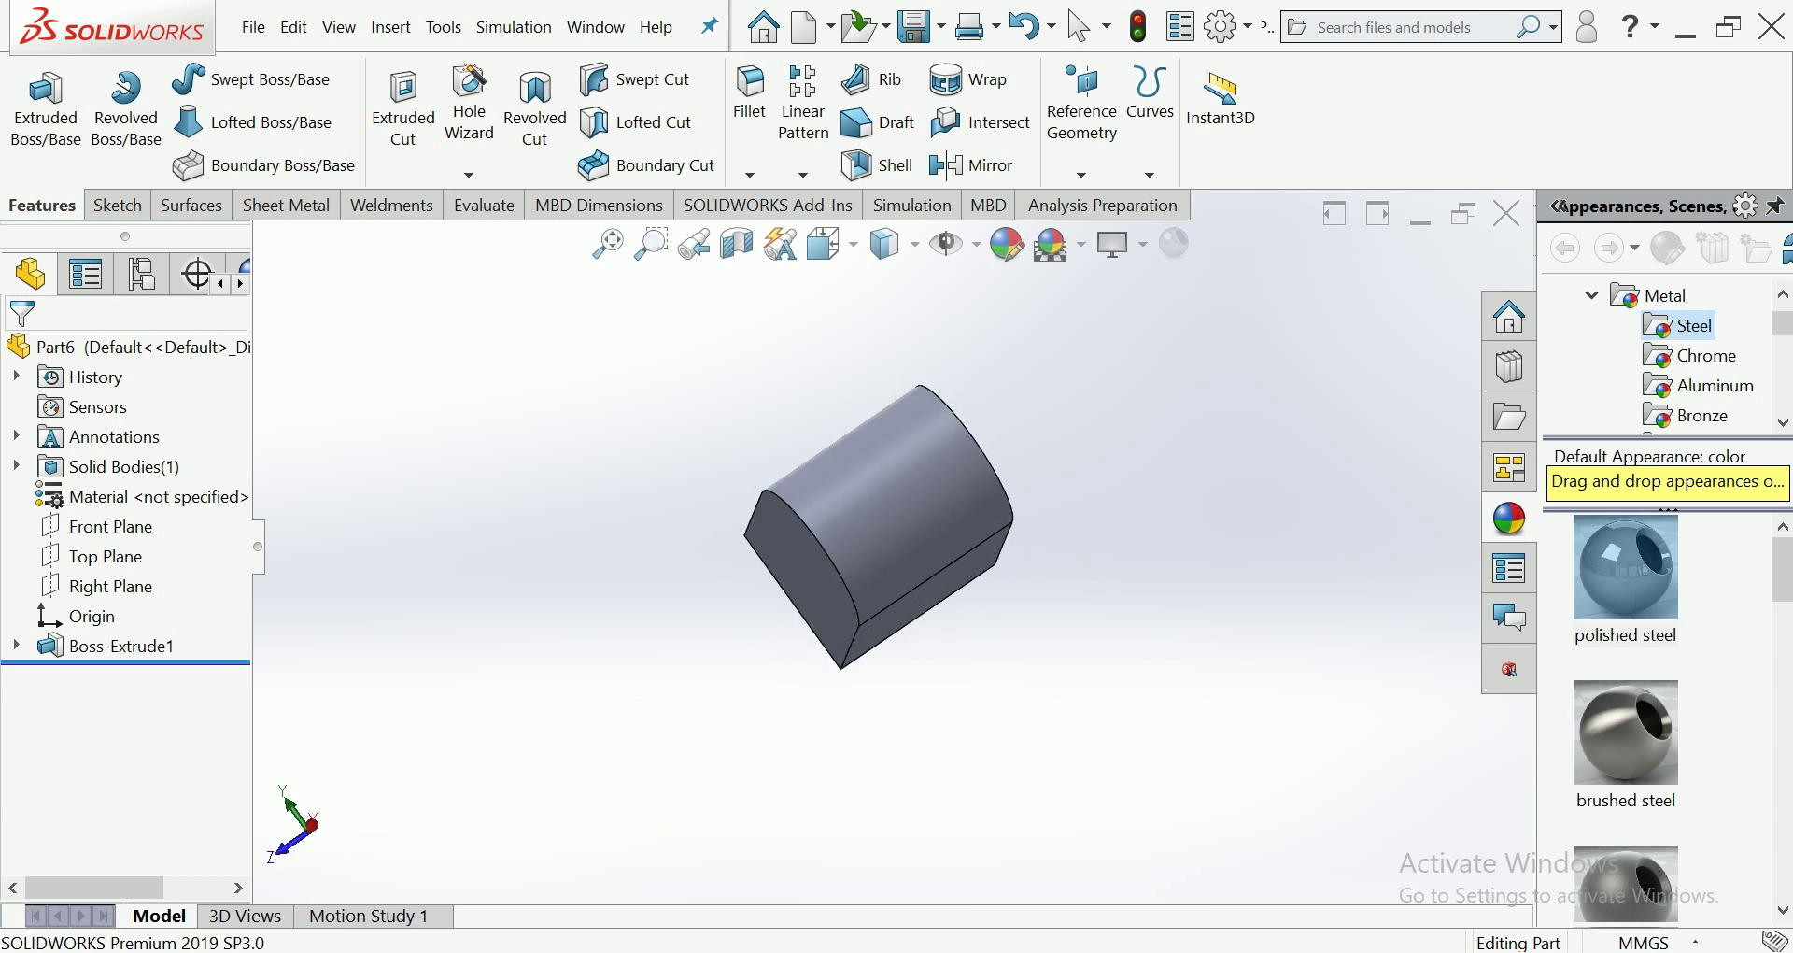
# Step: Start a sketch on the block's flat end face, viewed normal, with a circle at the origin
pyautogui.click(894, 472)
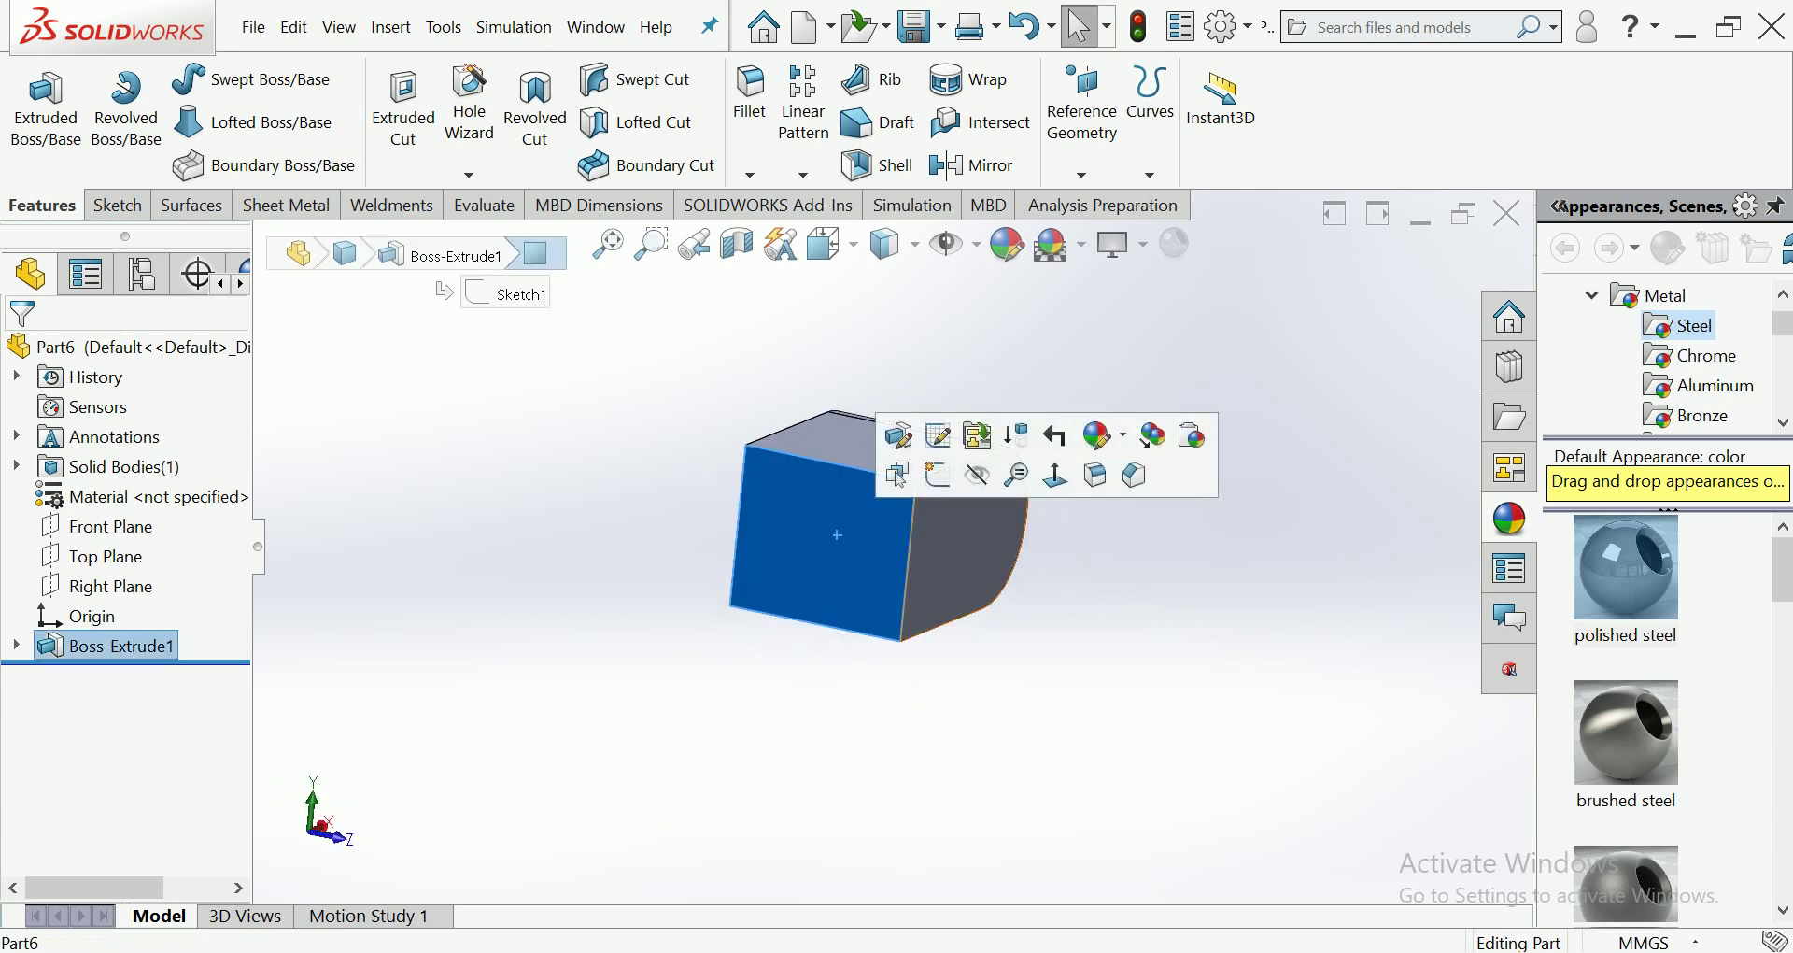
pyautogui.click(896, 474)
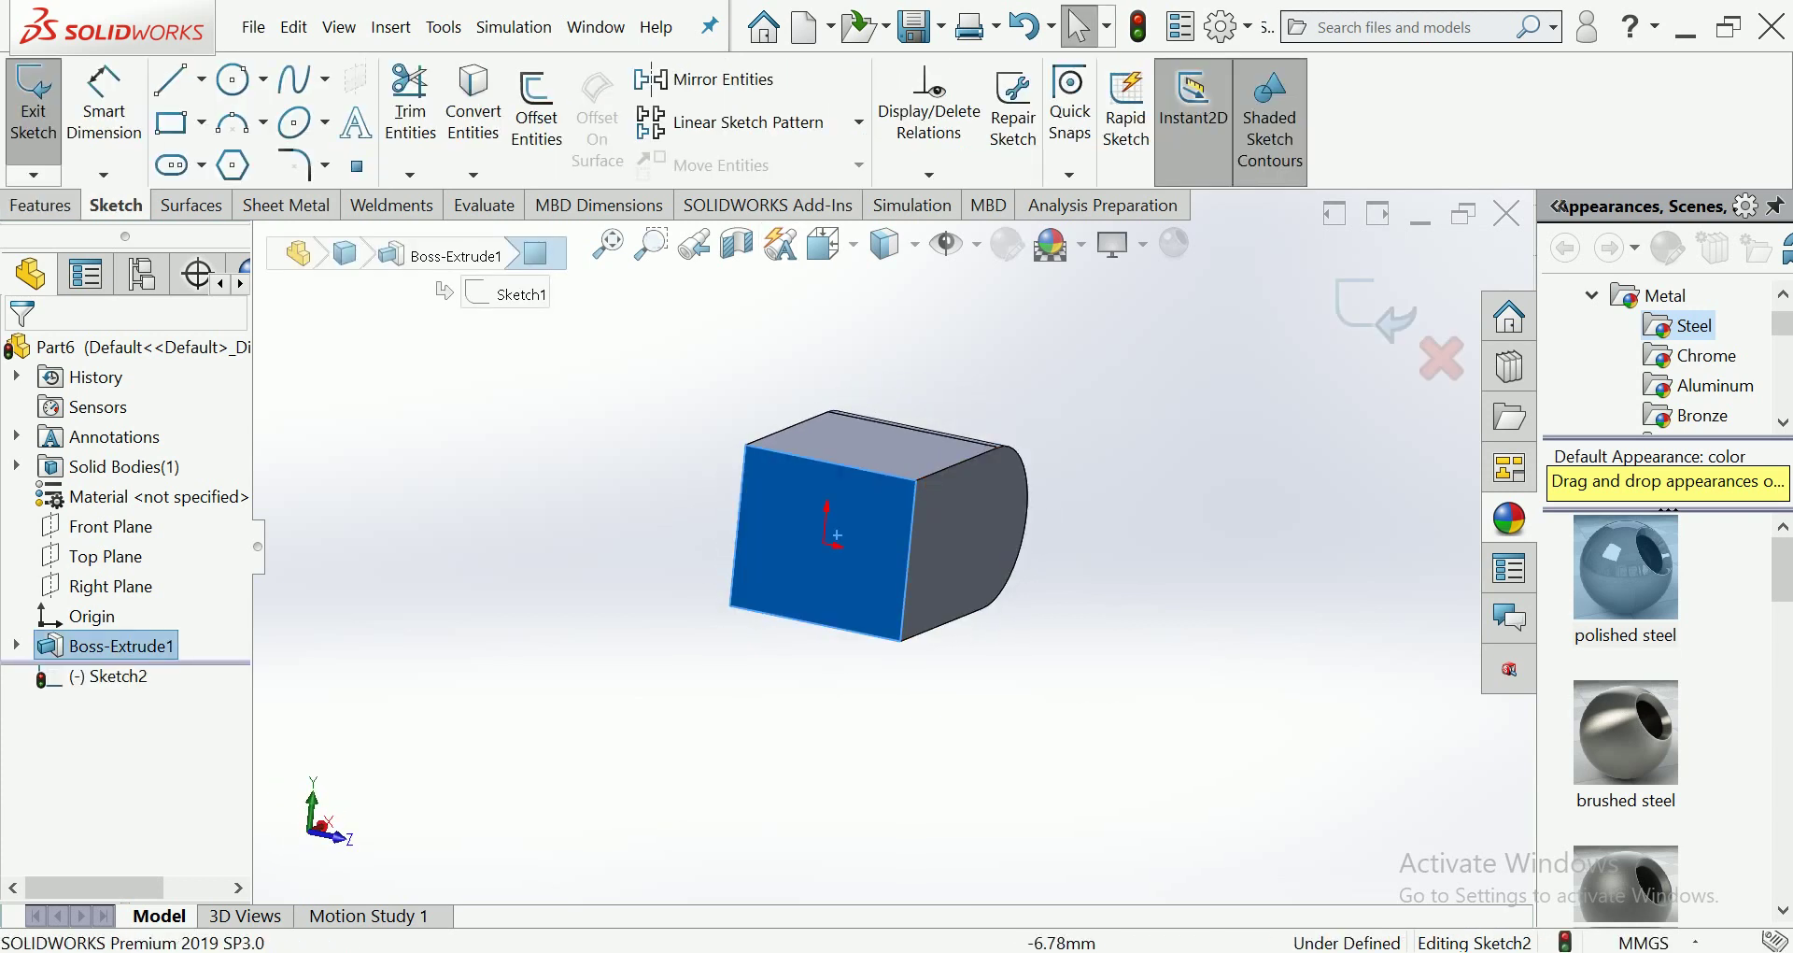
pyautogui.click(829, 244)
pyautogui.click(1000, 417)
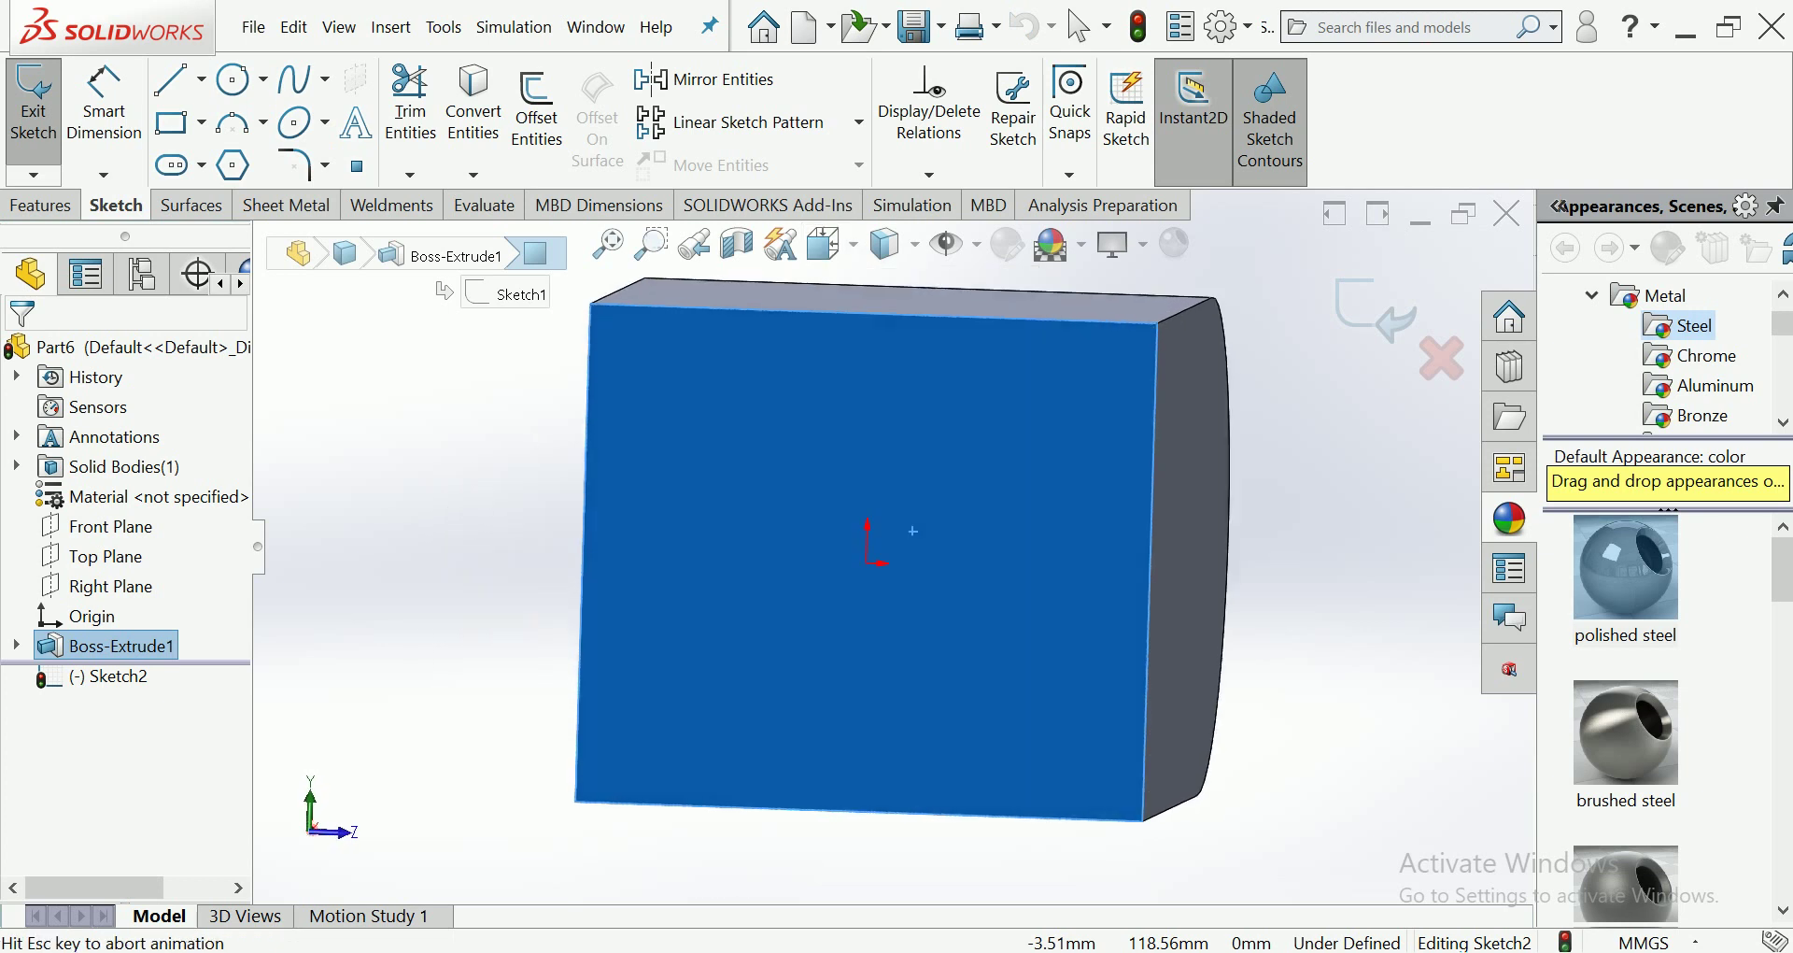
pyautogui.click(233, 79)
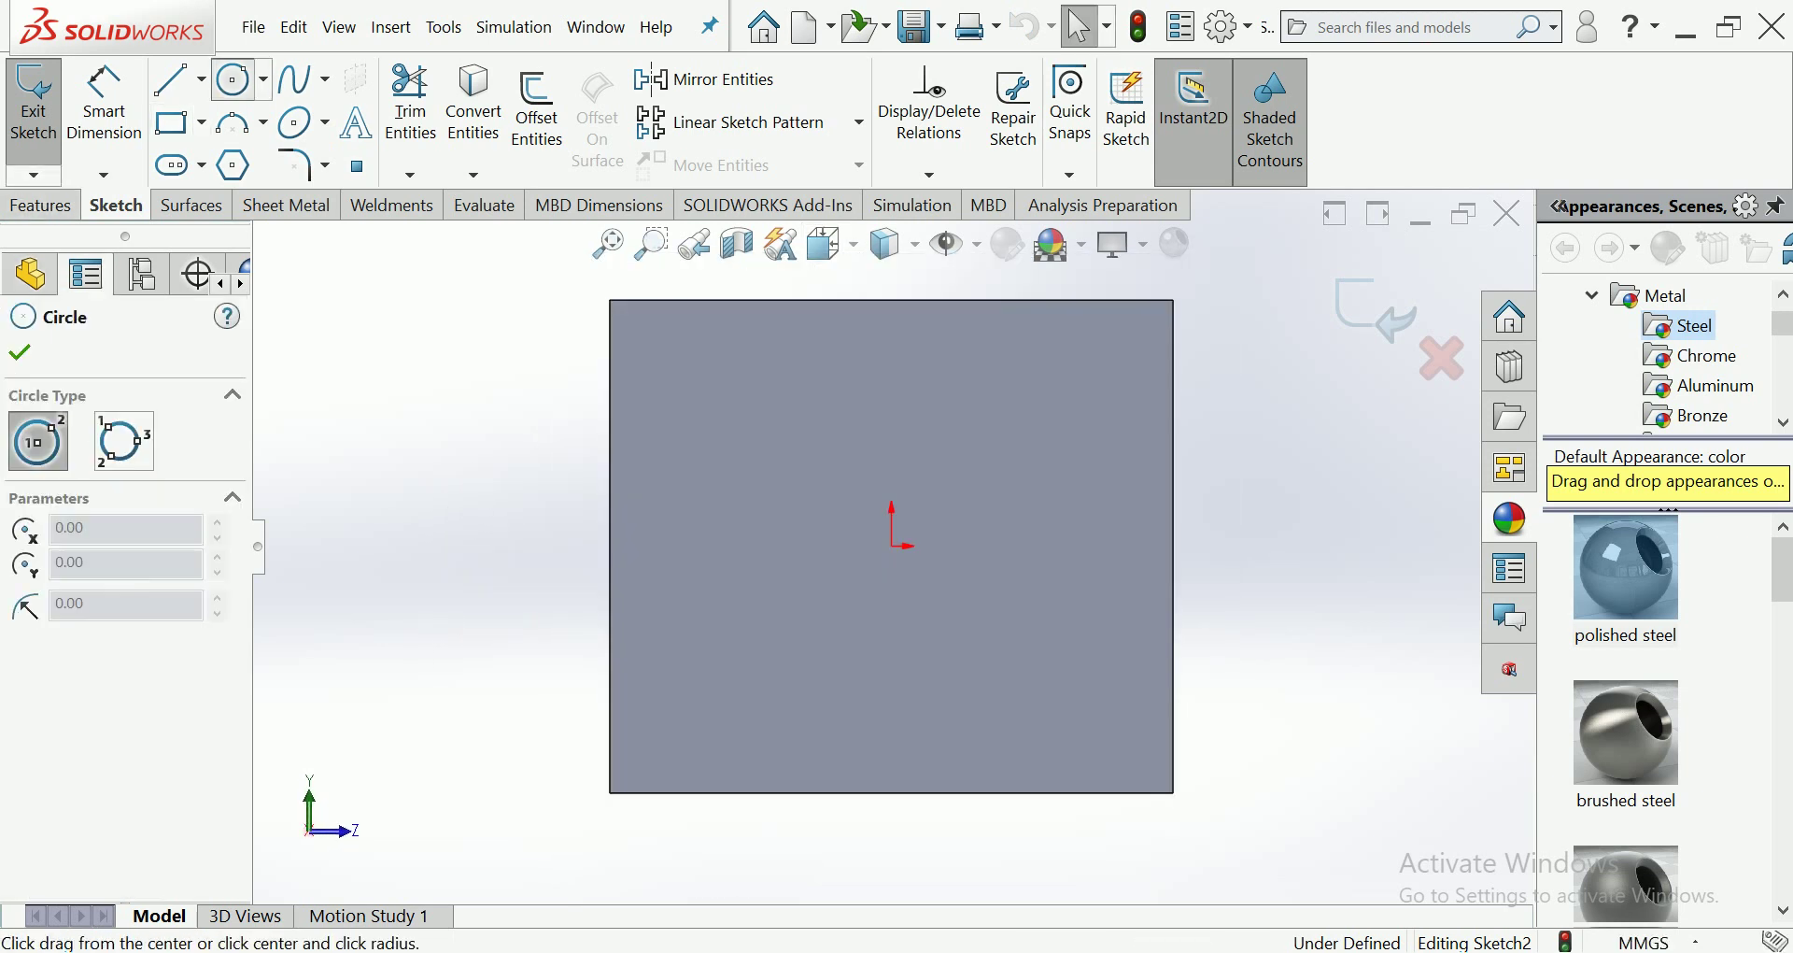
pyautogui.click(891, 546)
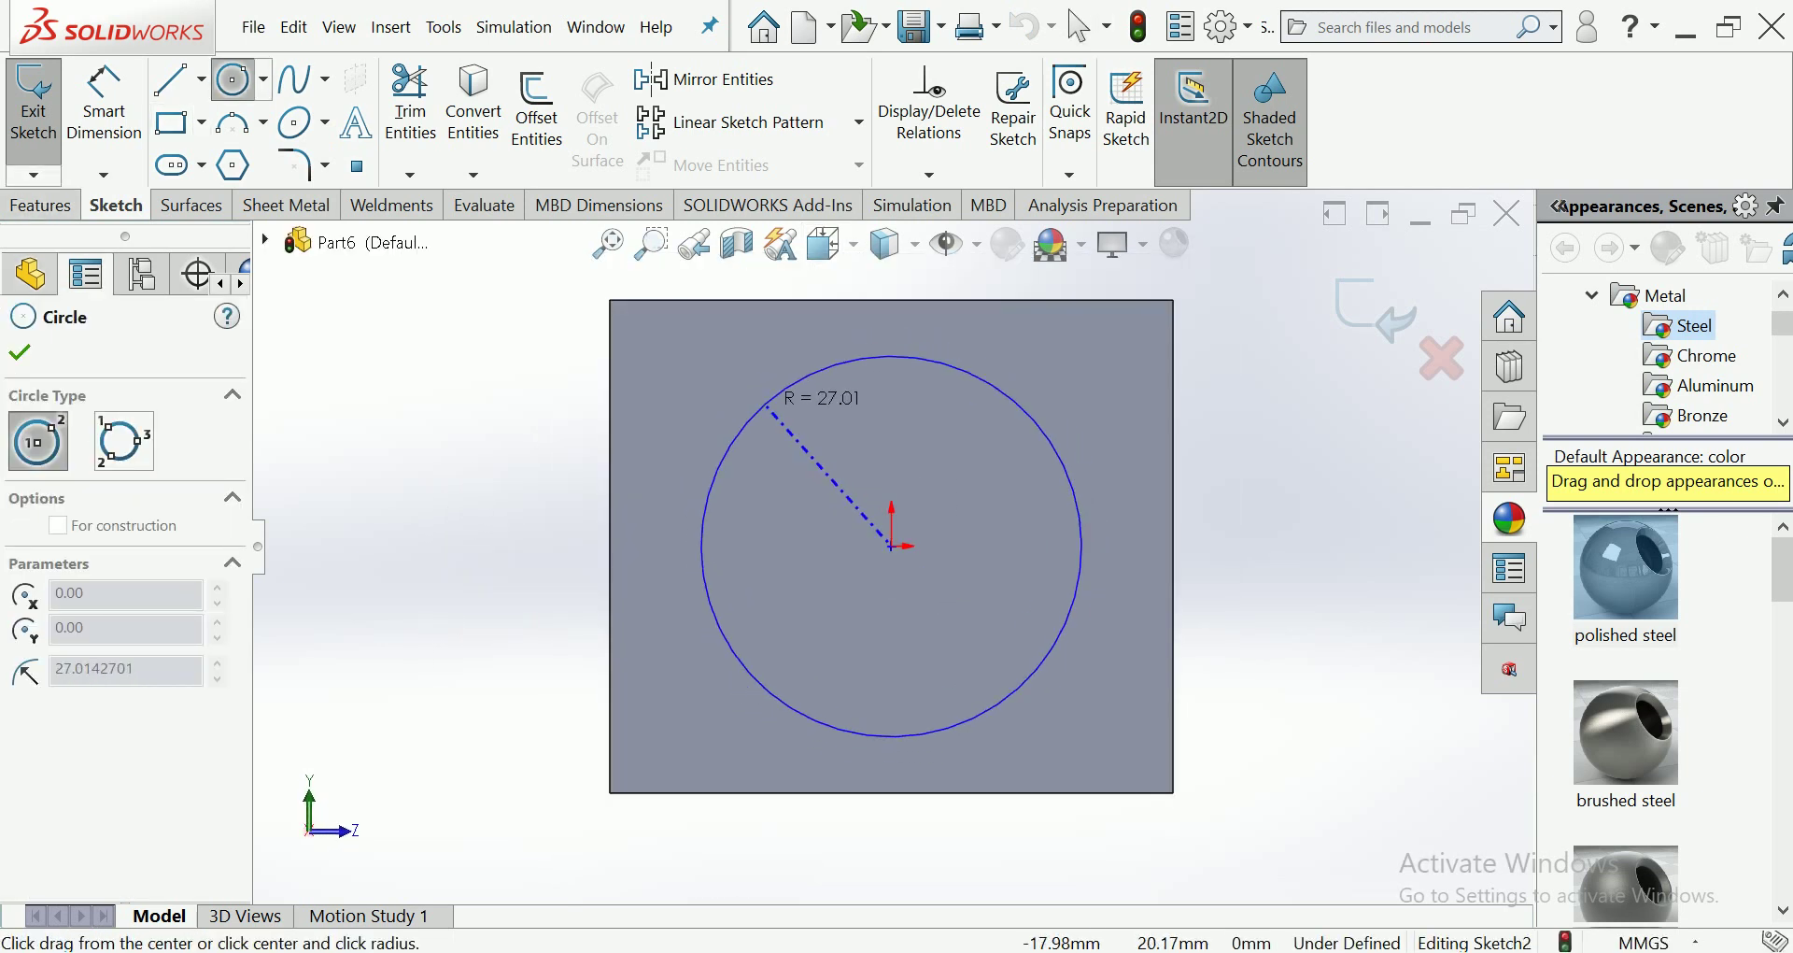
pyautogui.click(782, 422)
pyautogui.moveTo(944, 560)
pyautogui.mouseDown(button='middle')
pyautogui.moveTo(712, 657)
pyautogui.moveTo(840, 645)
pyautogui.mouseUp(button='middle')
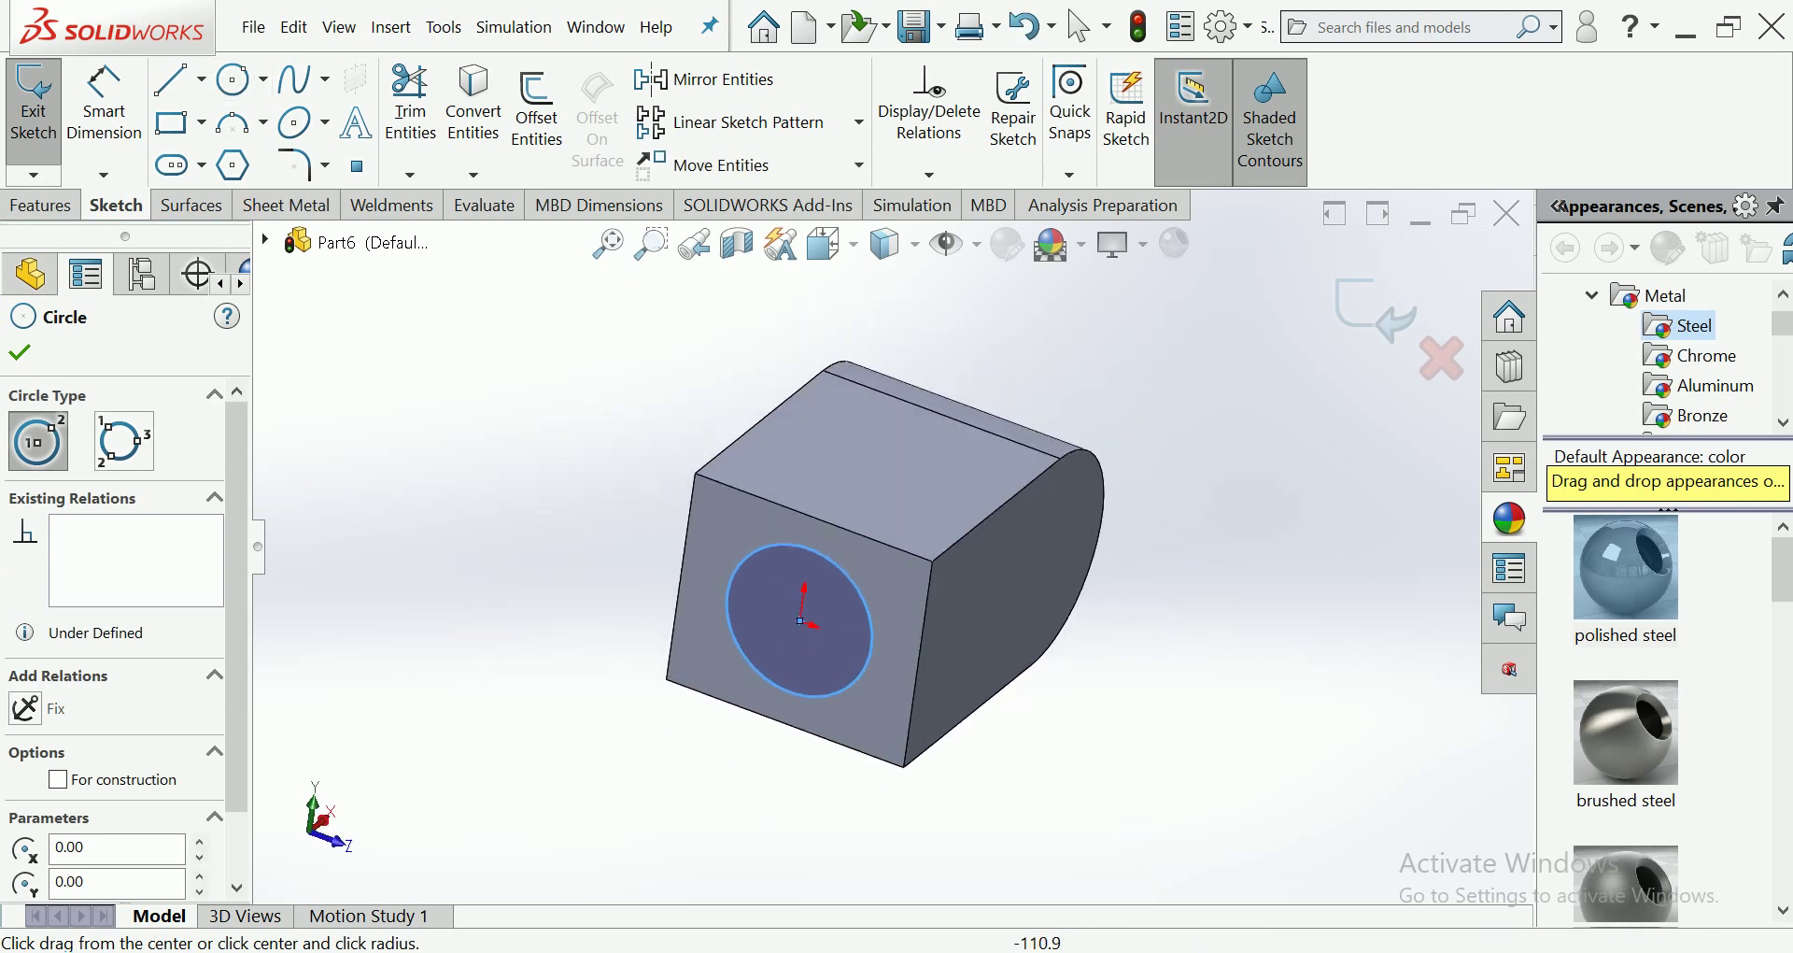
# Step: Dimension the circle to a 50 mm diameter
pyautogui.click(104, 103)
pyautogui.click(728, 598)
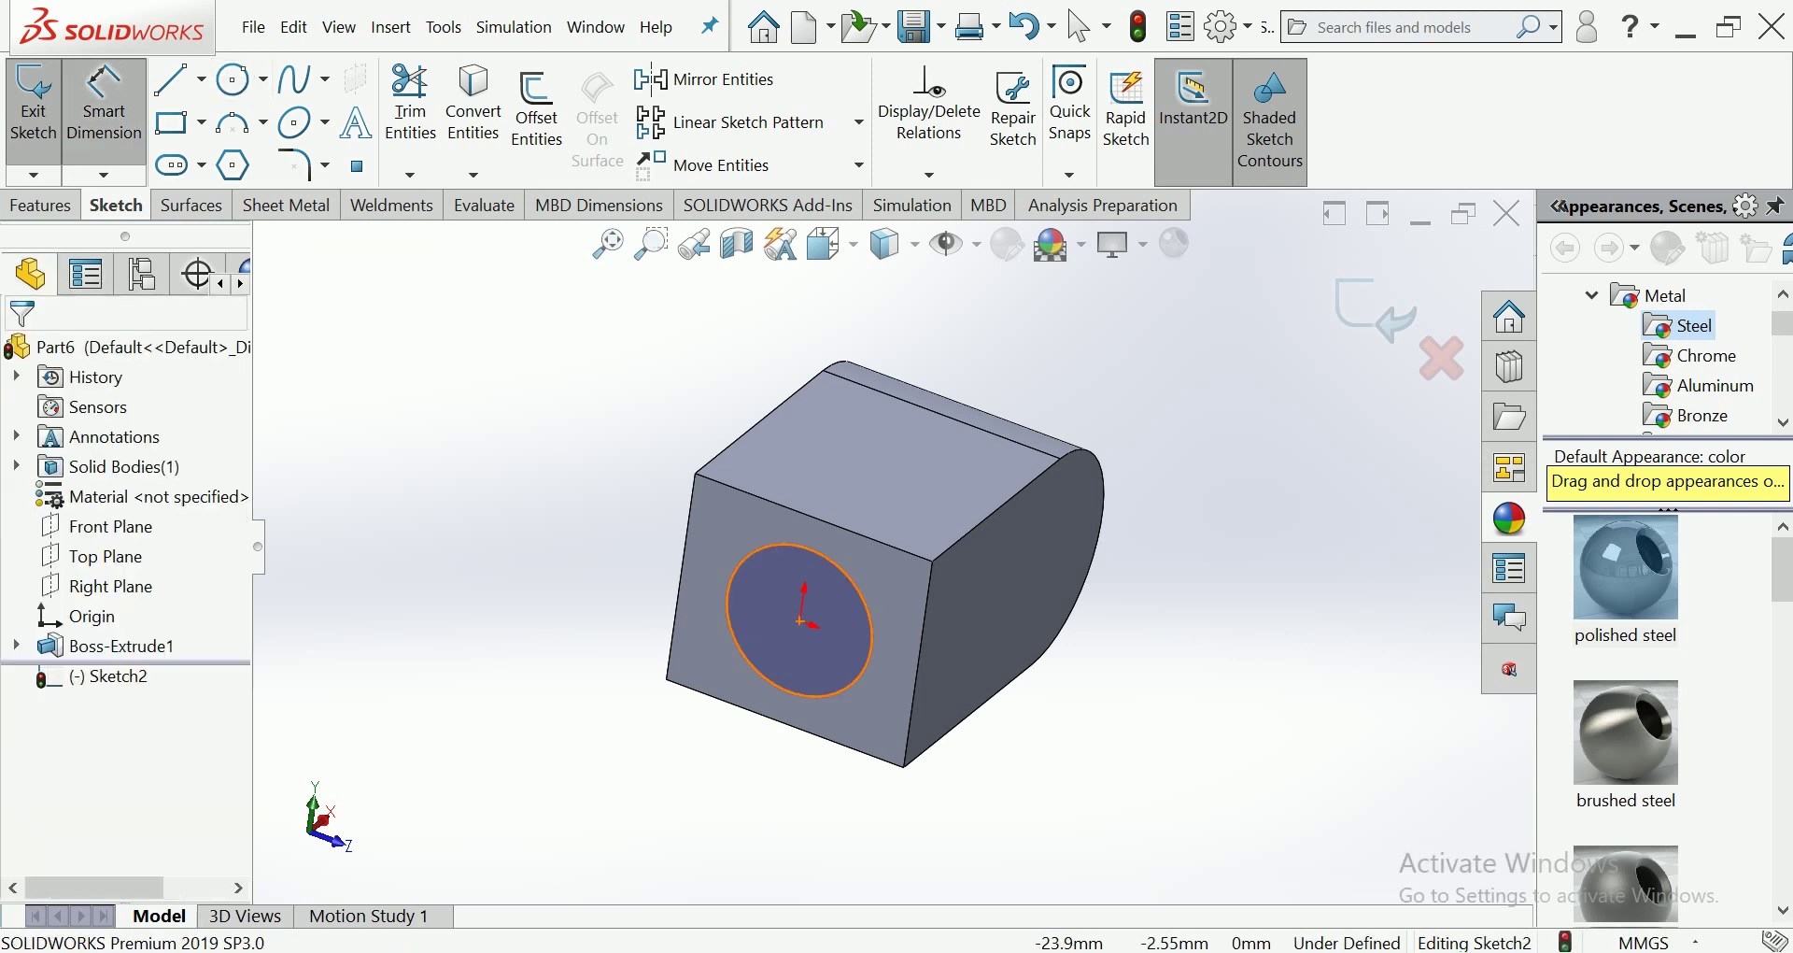
pyautogui.click(553, 560)
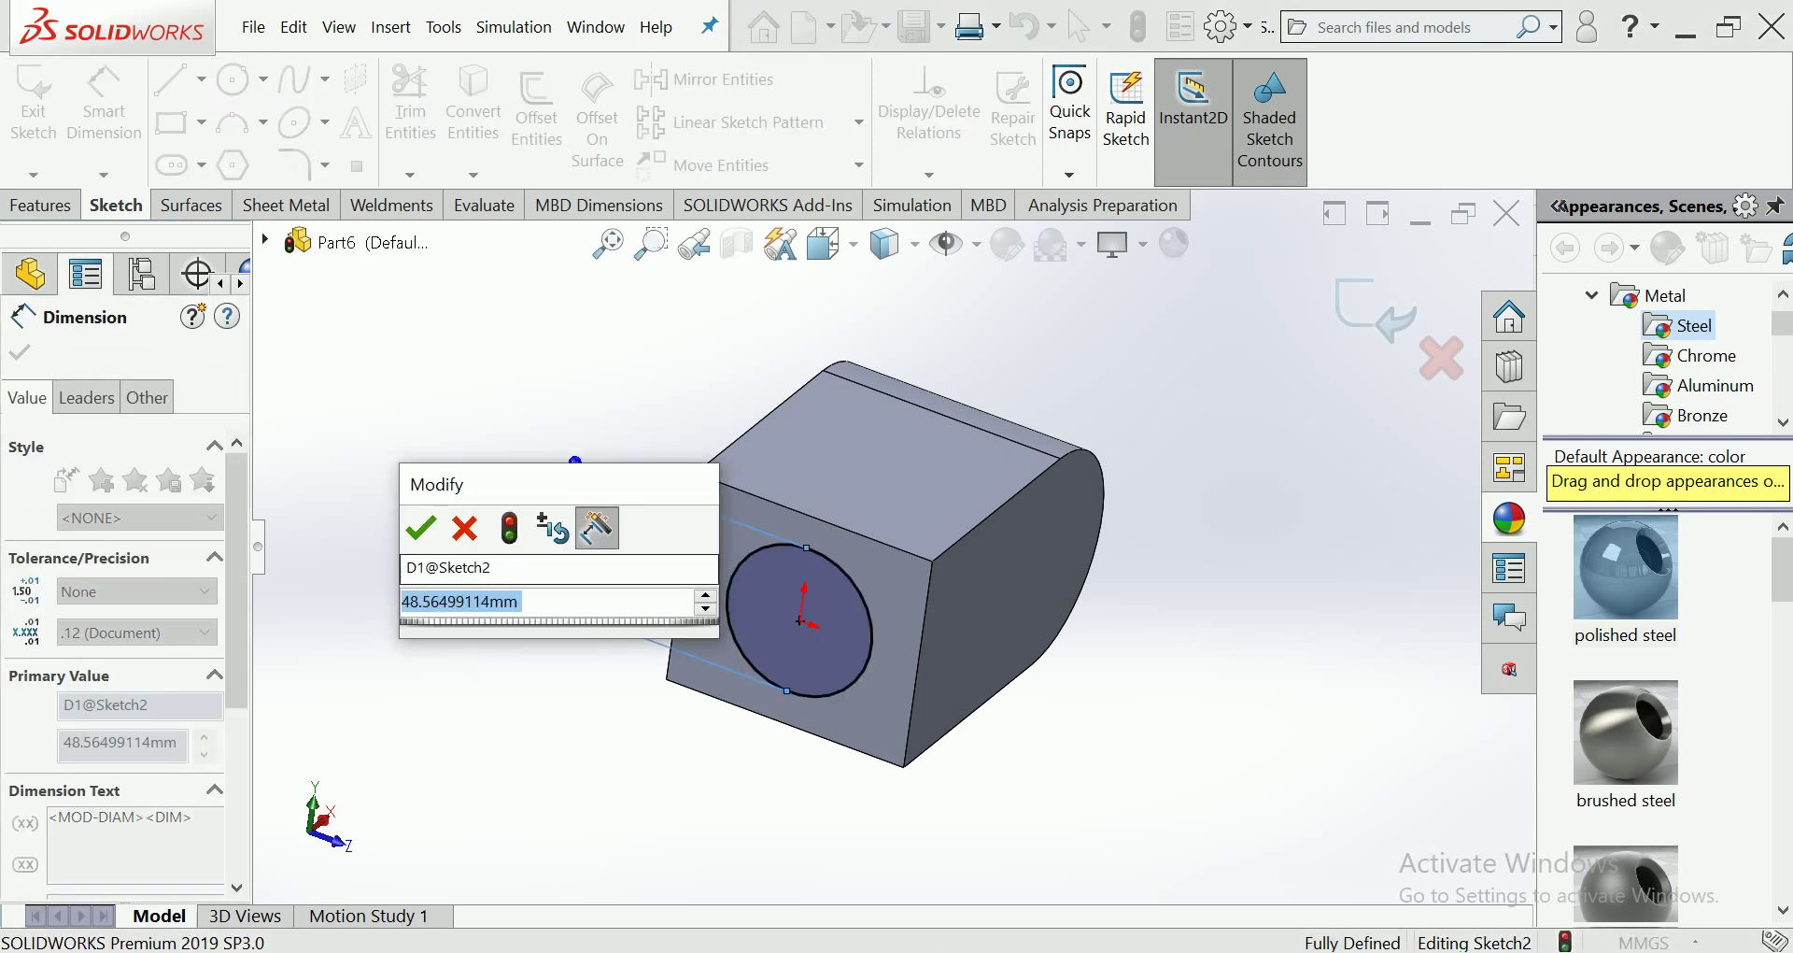
pyautogui.write('50')
pyautogui.press('Return')
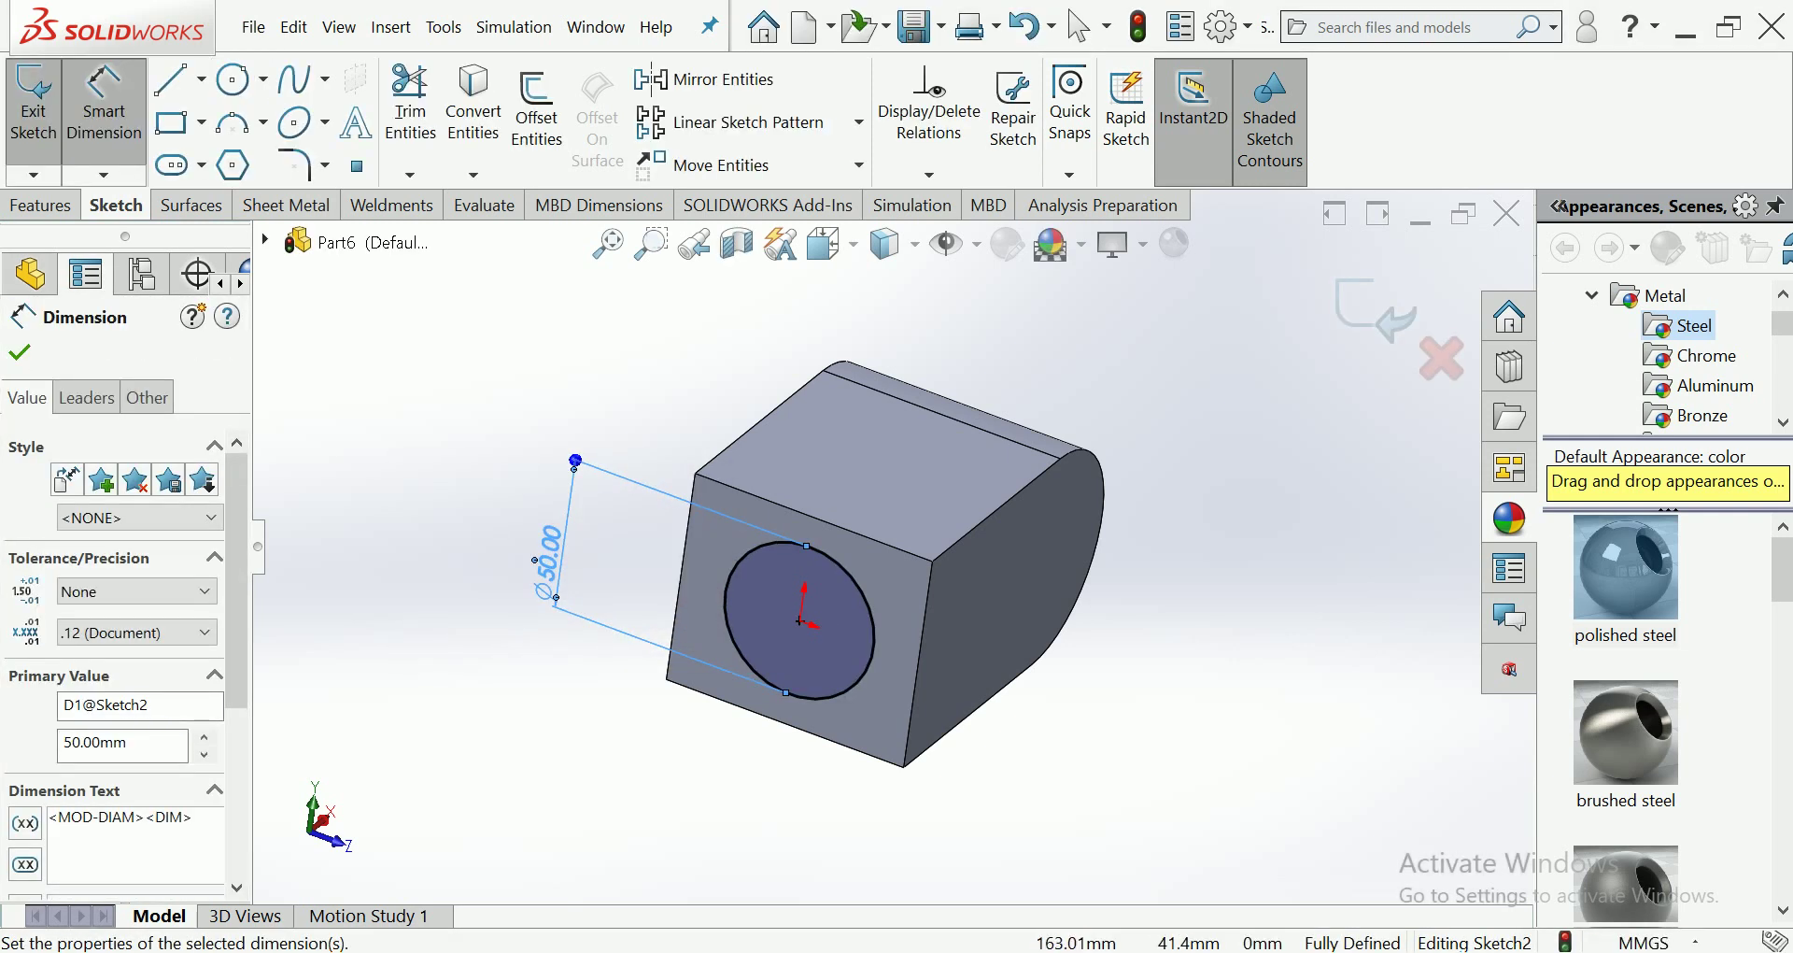
pyautogui.click(103, 175)
pyautogui.click(1079, 26)
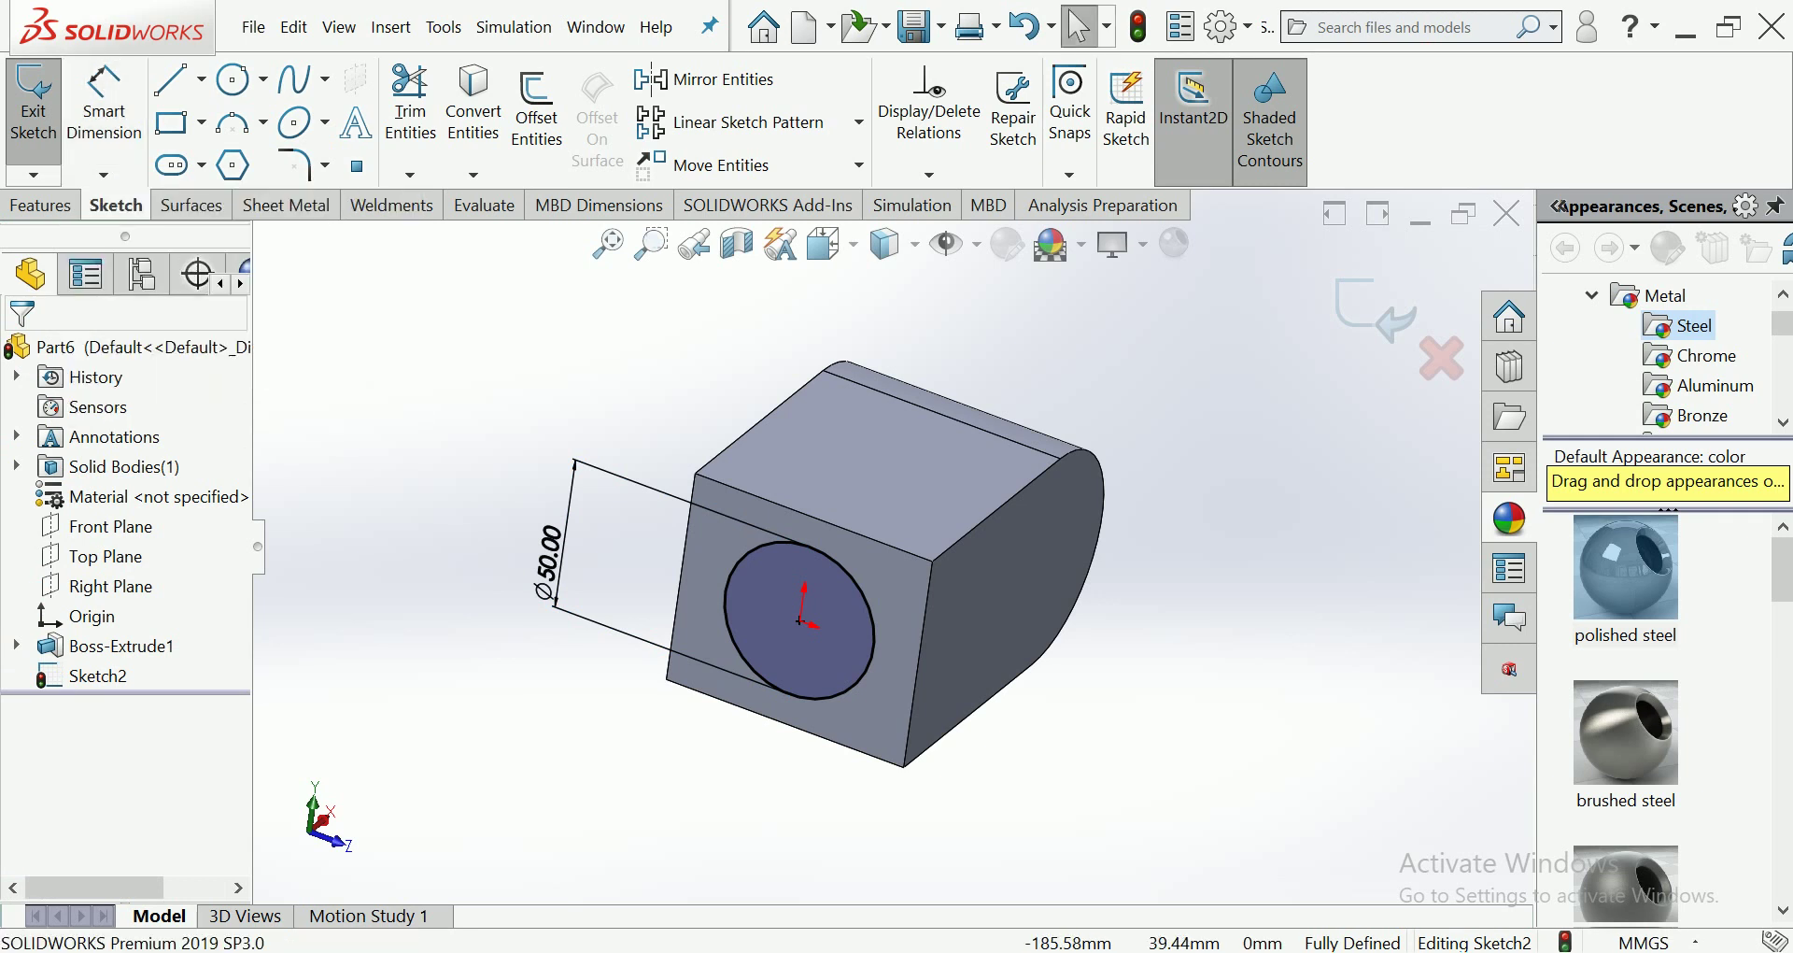
pyautogui.click(41, 204)
# Step: Extrude the Ø50 circle blind to 30 mm as Boss-Extrude2
pyautogui.click(45, 111)
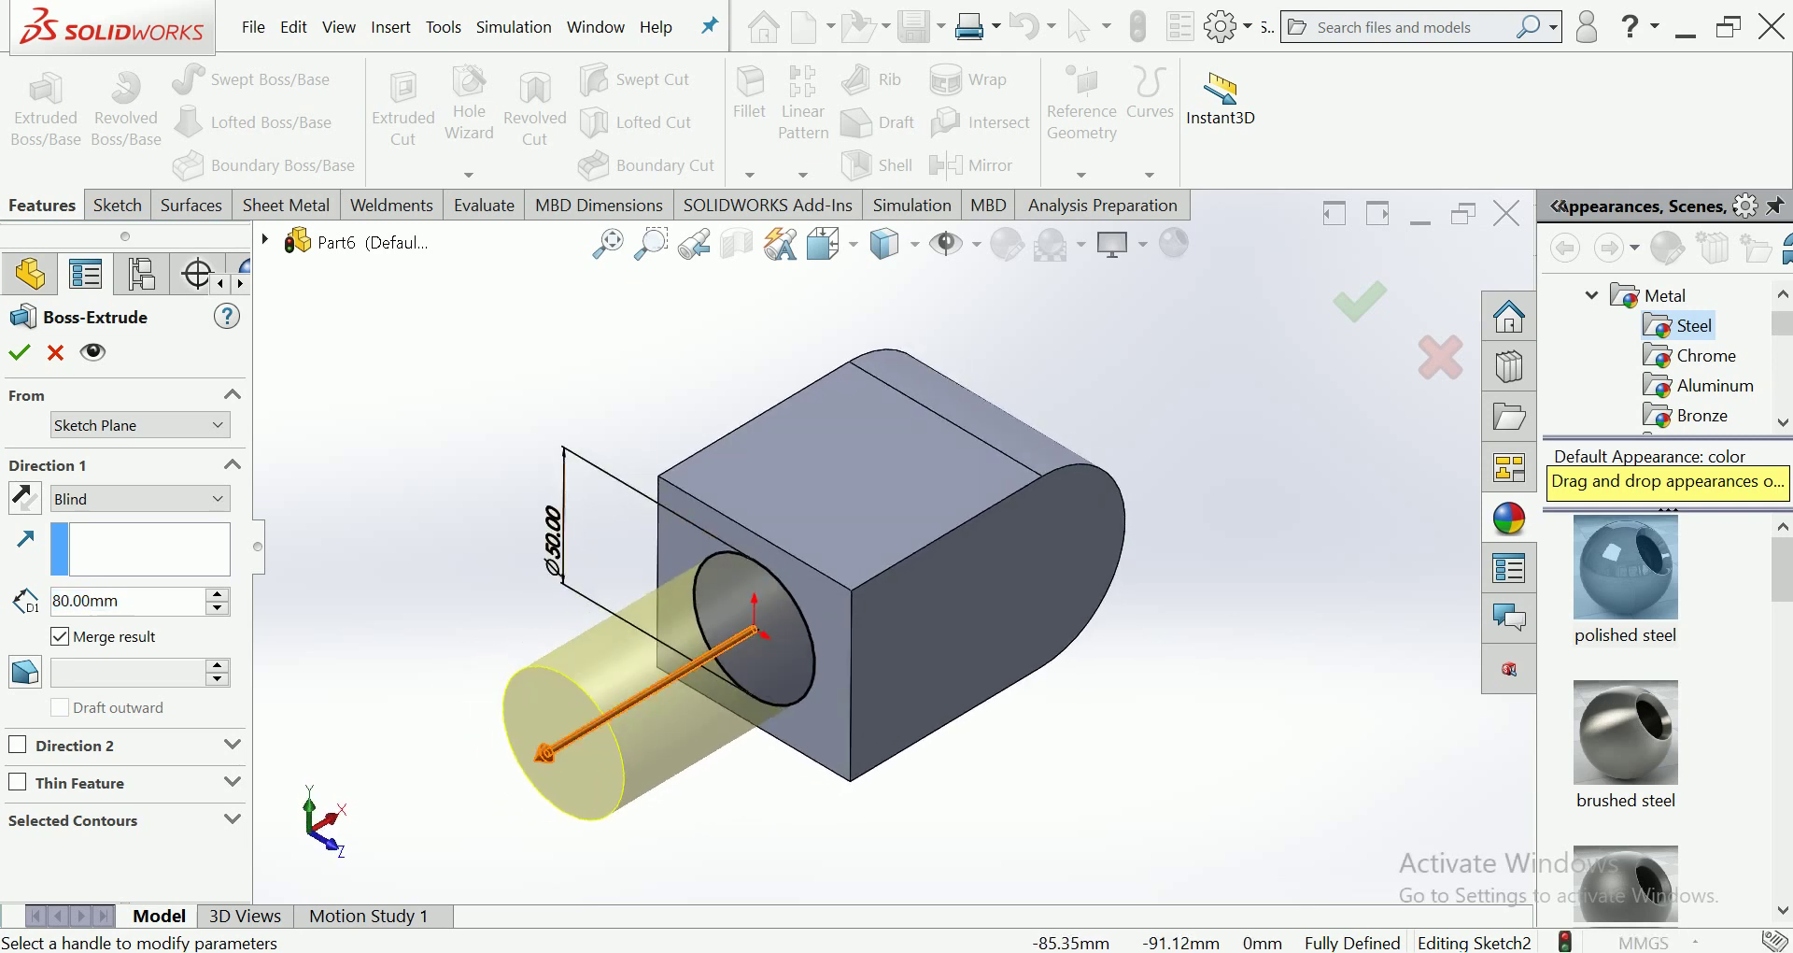
pyautogui.moveTo(545, 753); pyautogui.dragTo(691, 655)
pyautogui.scroll(-3, 691, 655)
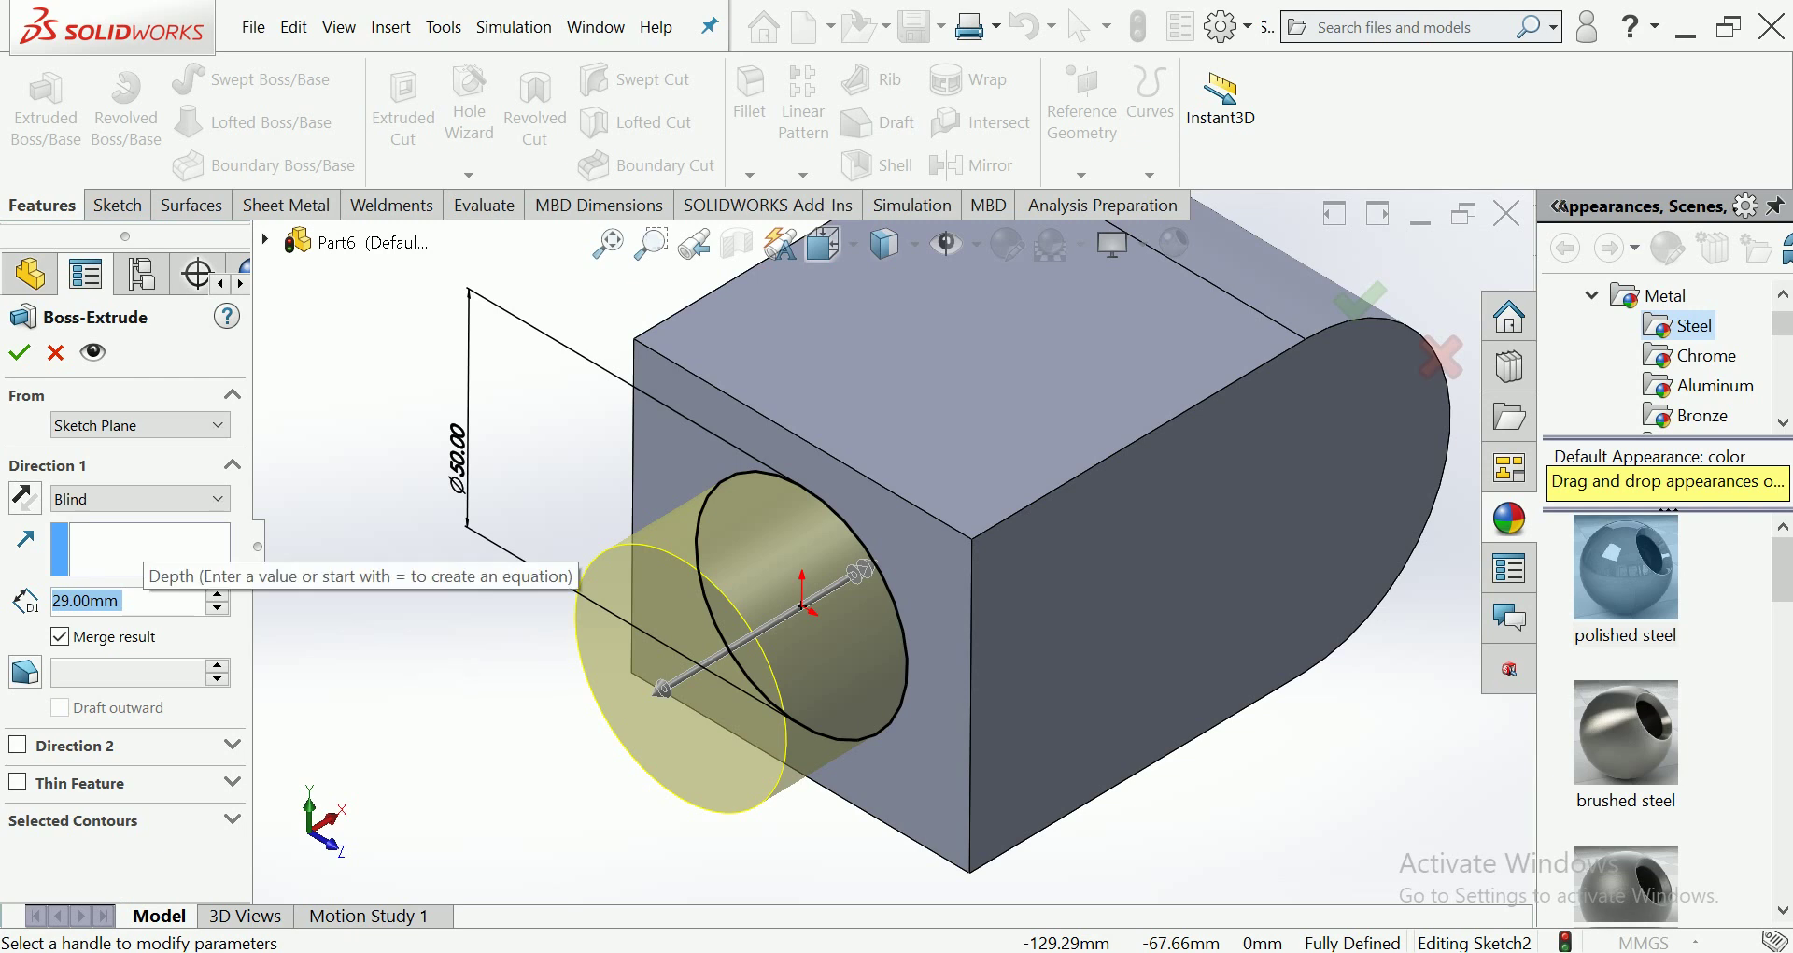
pyautogui.write('30')
pyautogui.press('Return')
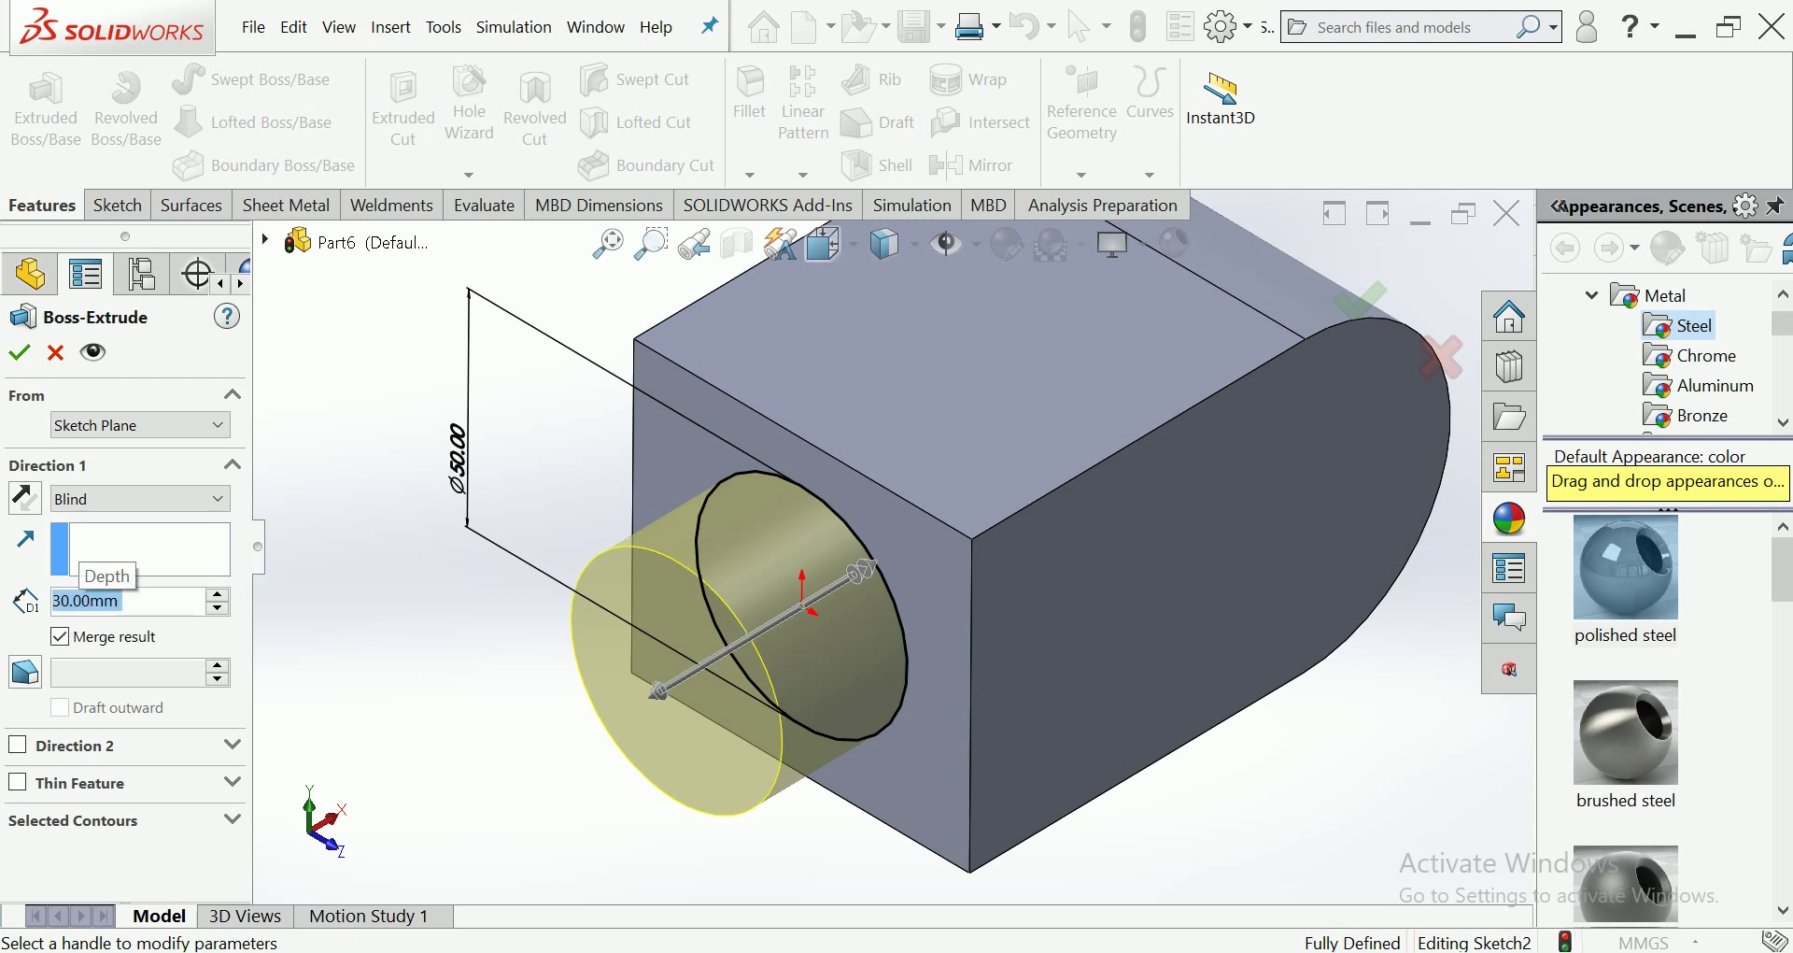
pyautogui.click(19, 352)
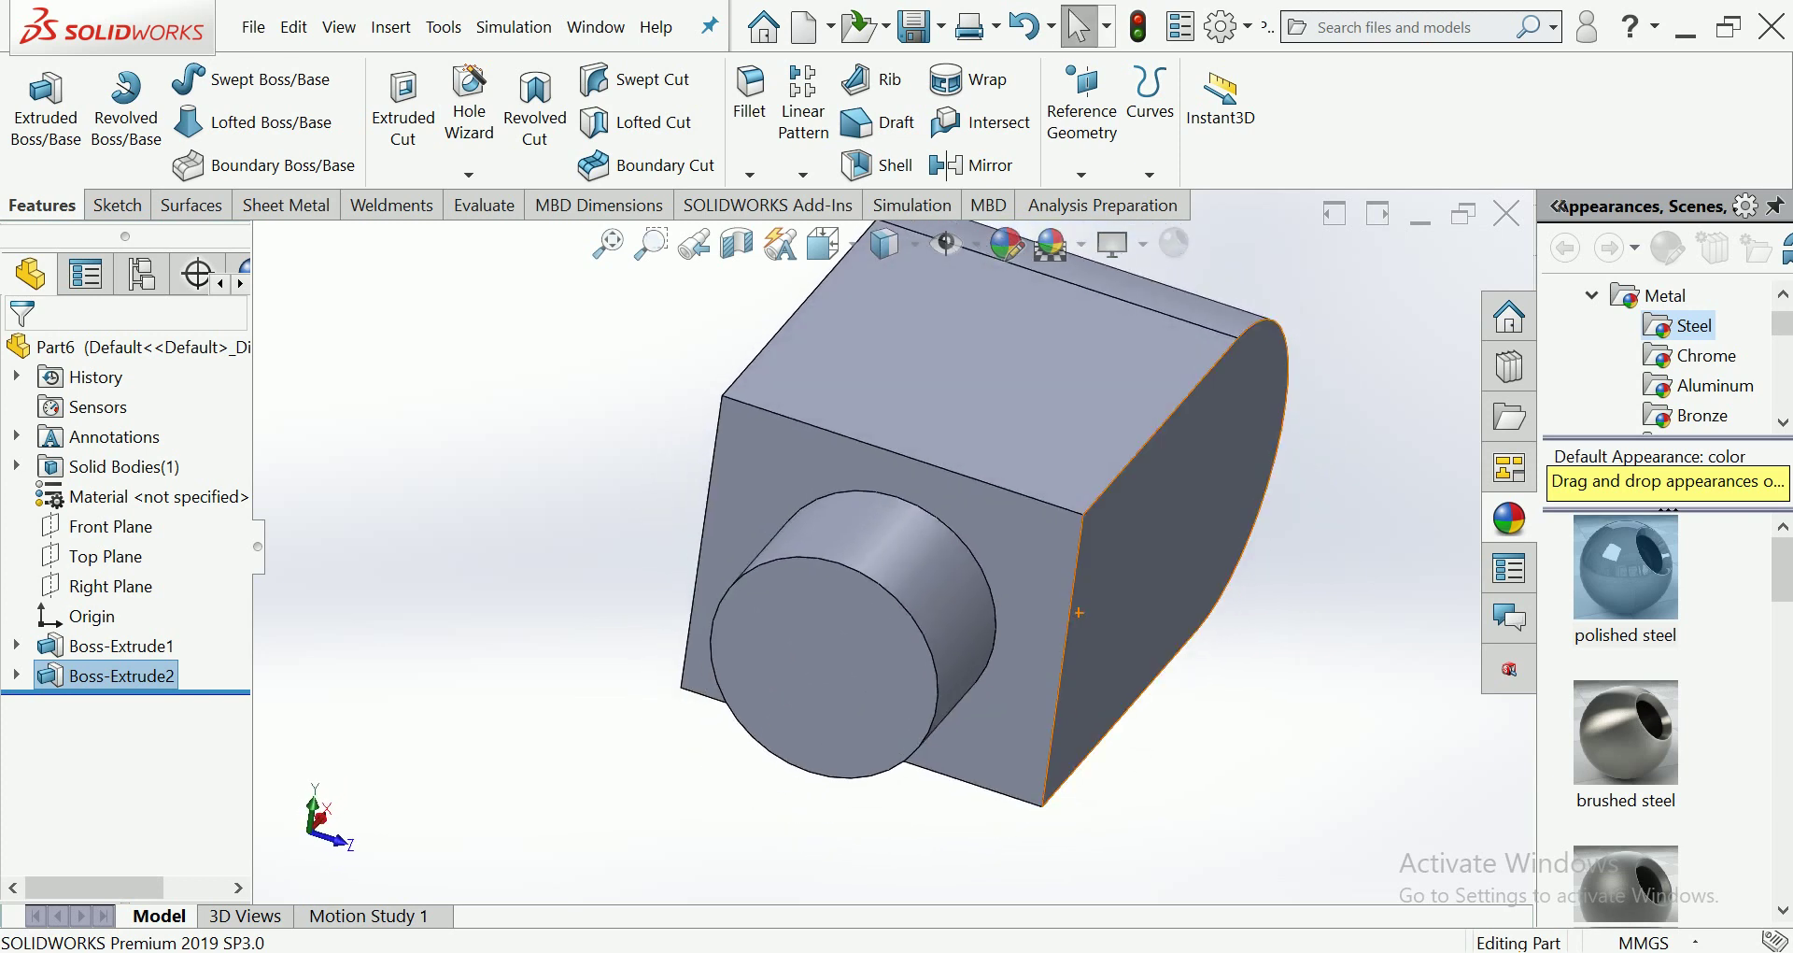
pyautogui.click(901, 645)
# Step: Start a sketch on the boss end face, viewed normal, with a circle centred on the origin
pyautogui.click(956, 627)
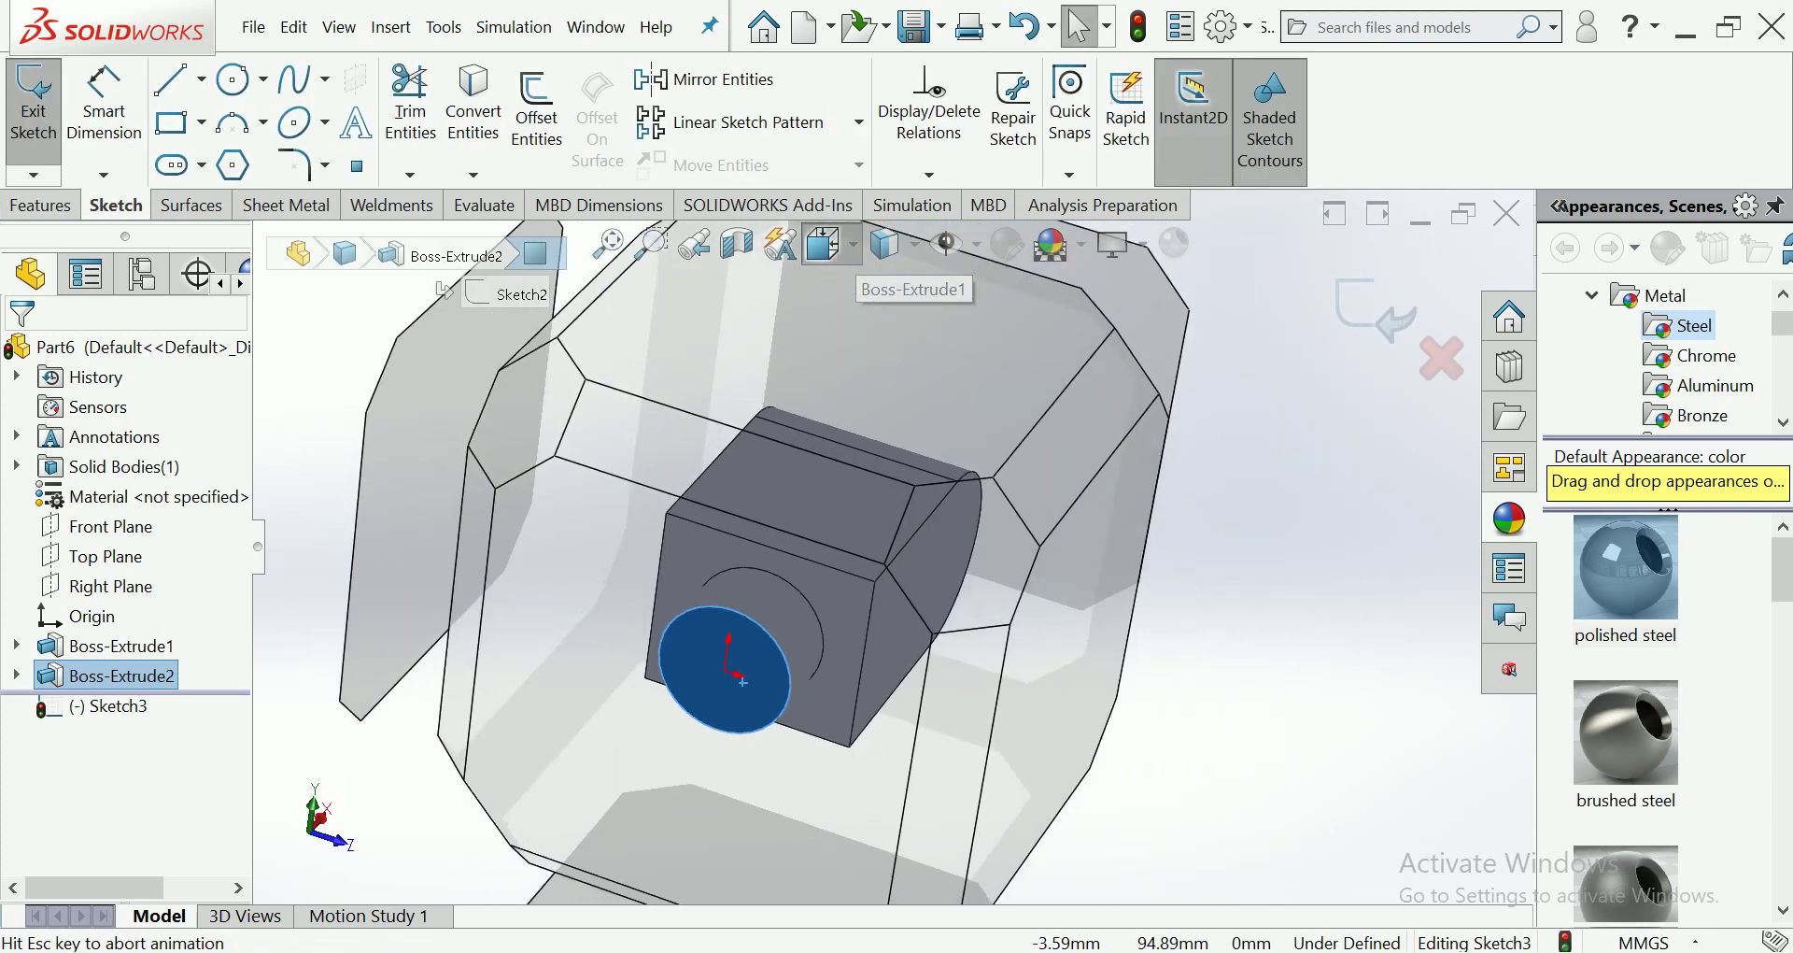
pyautogui.click(826, 245)
pyautogui.click(1000, 415)
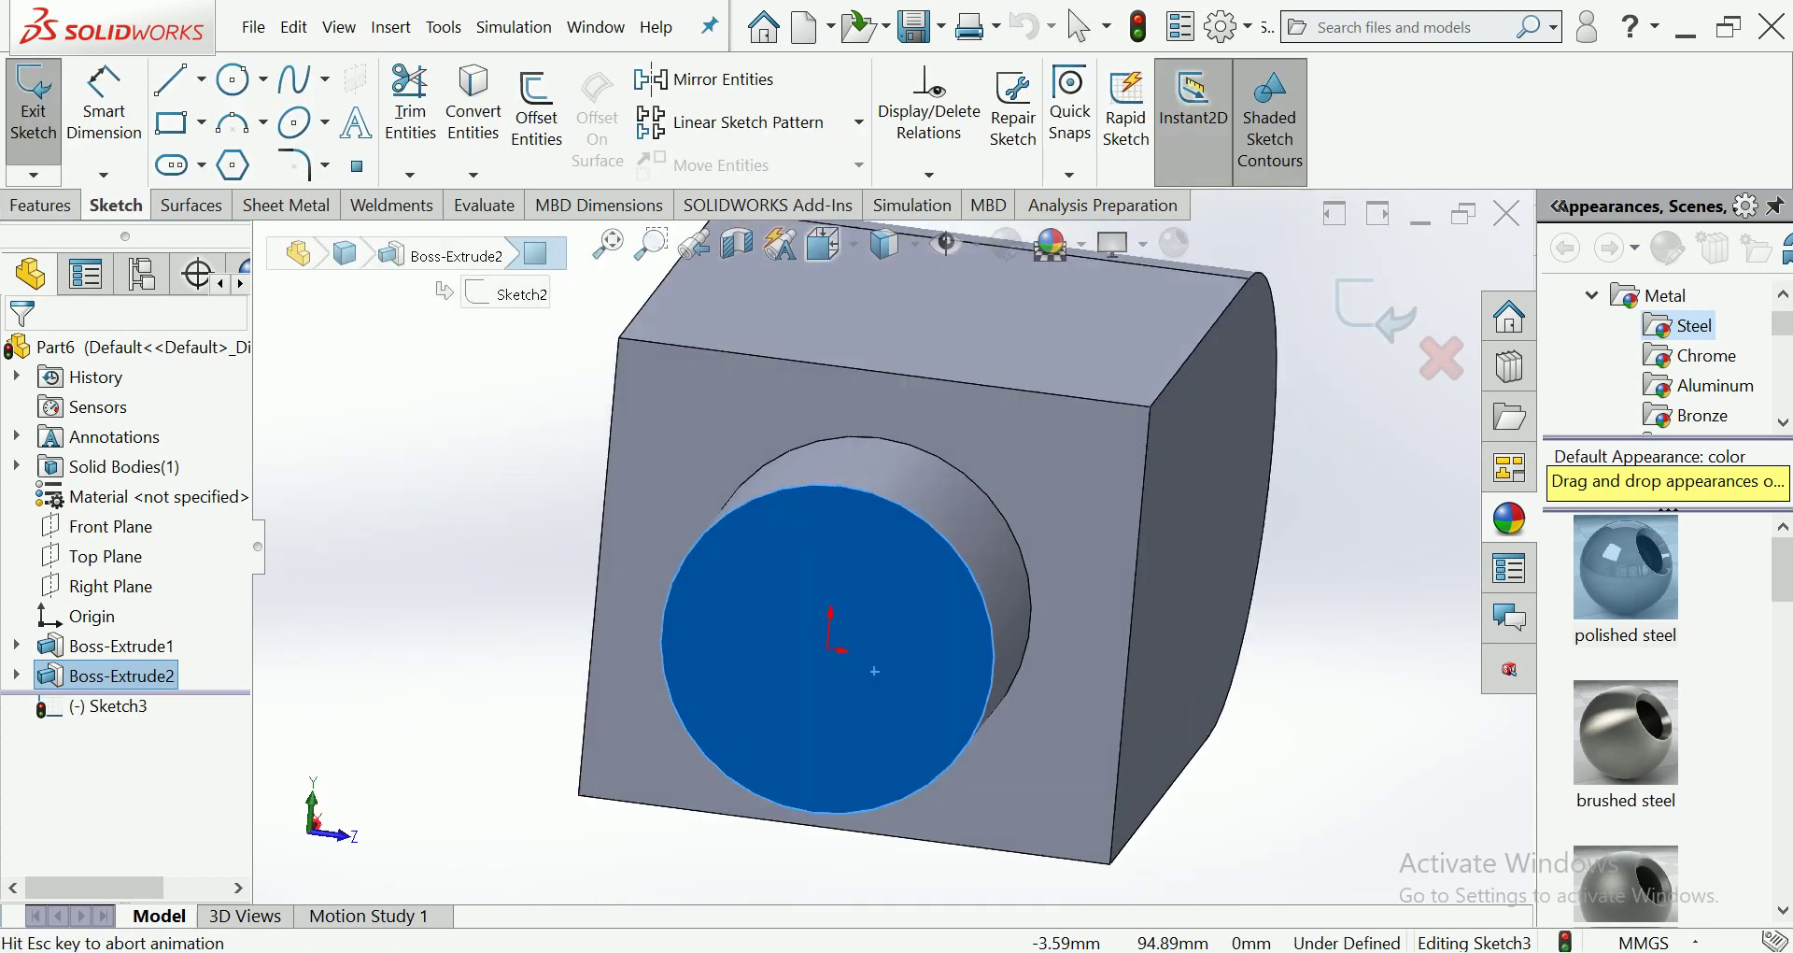
pyautogui.click(234, 80)
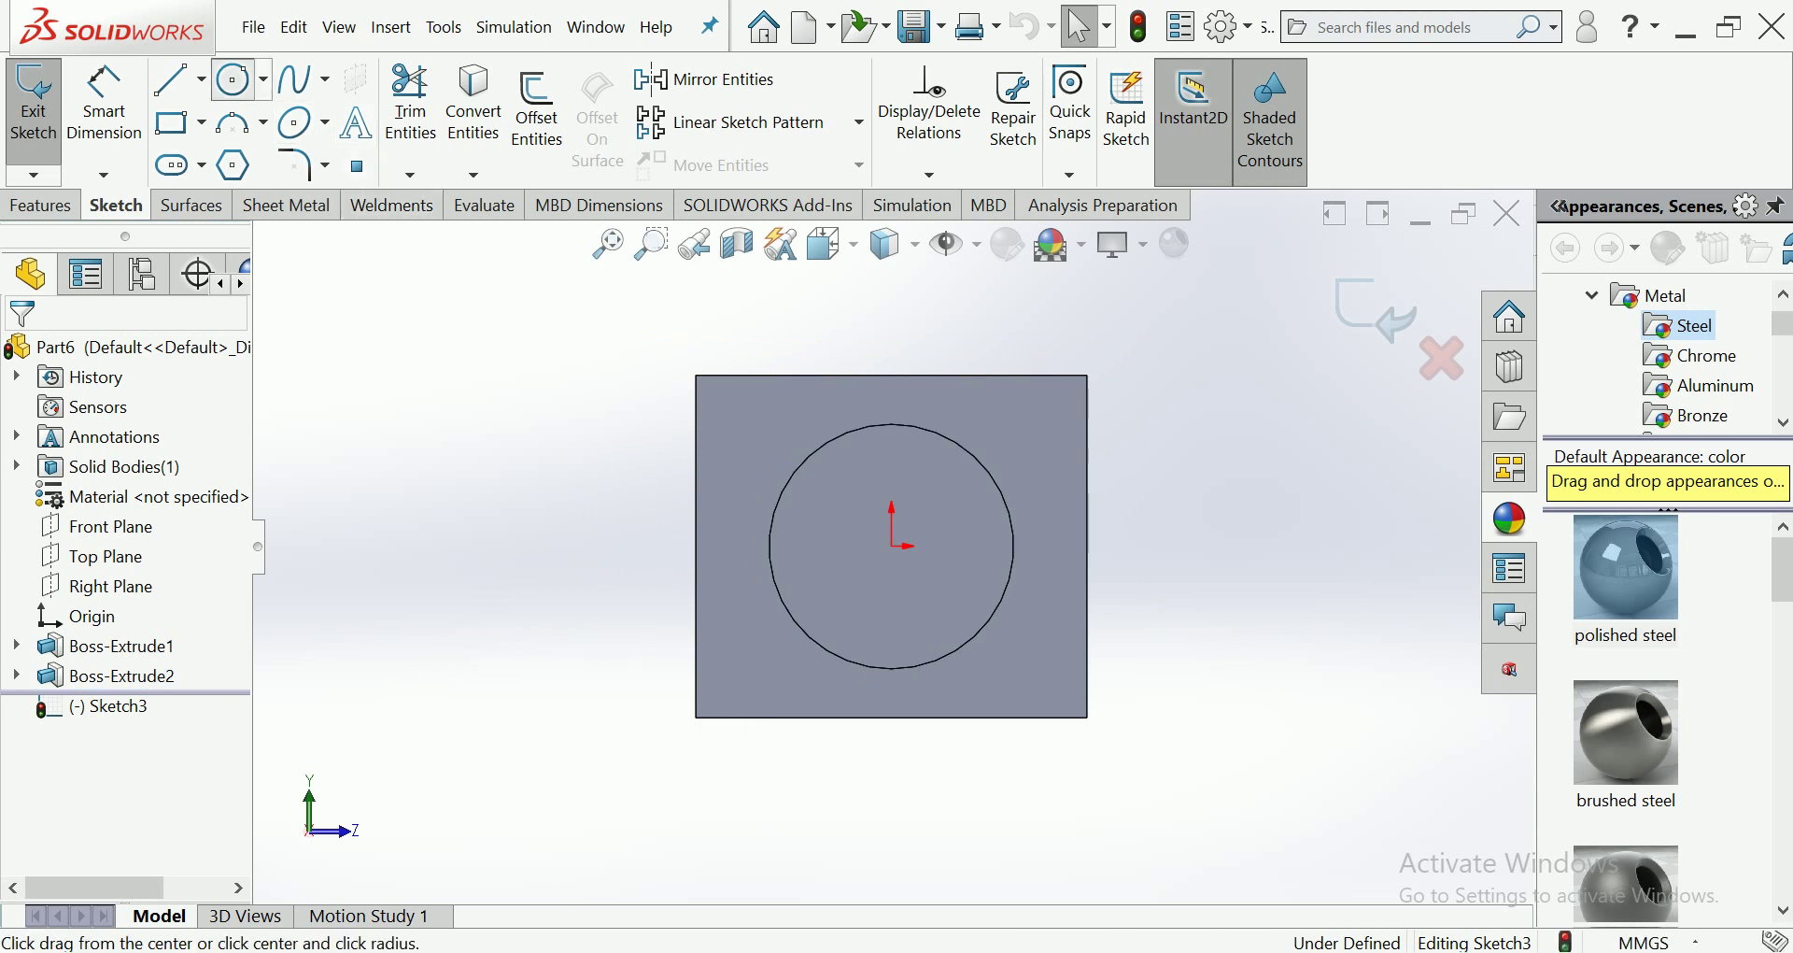
pyautogui.click(892, 546)
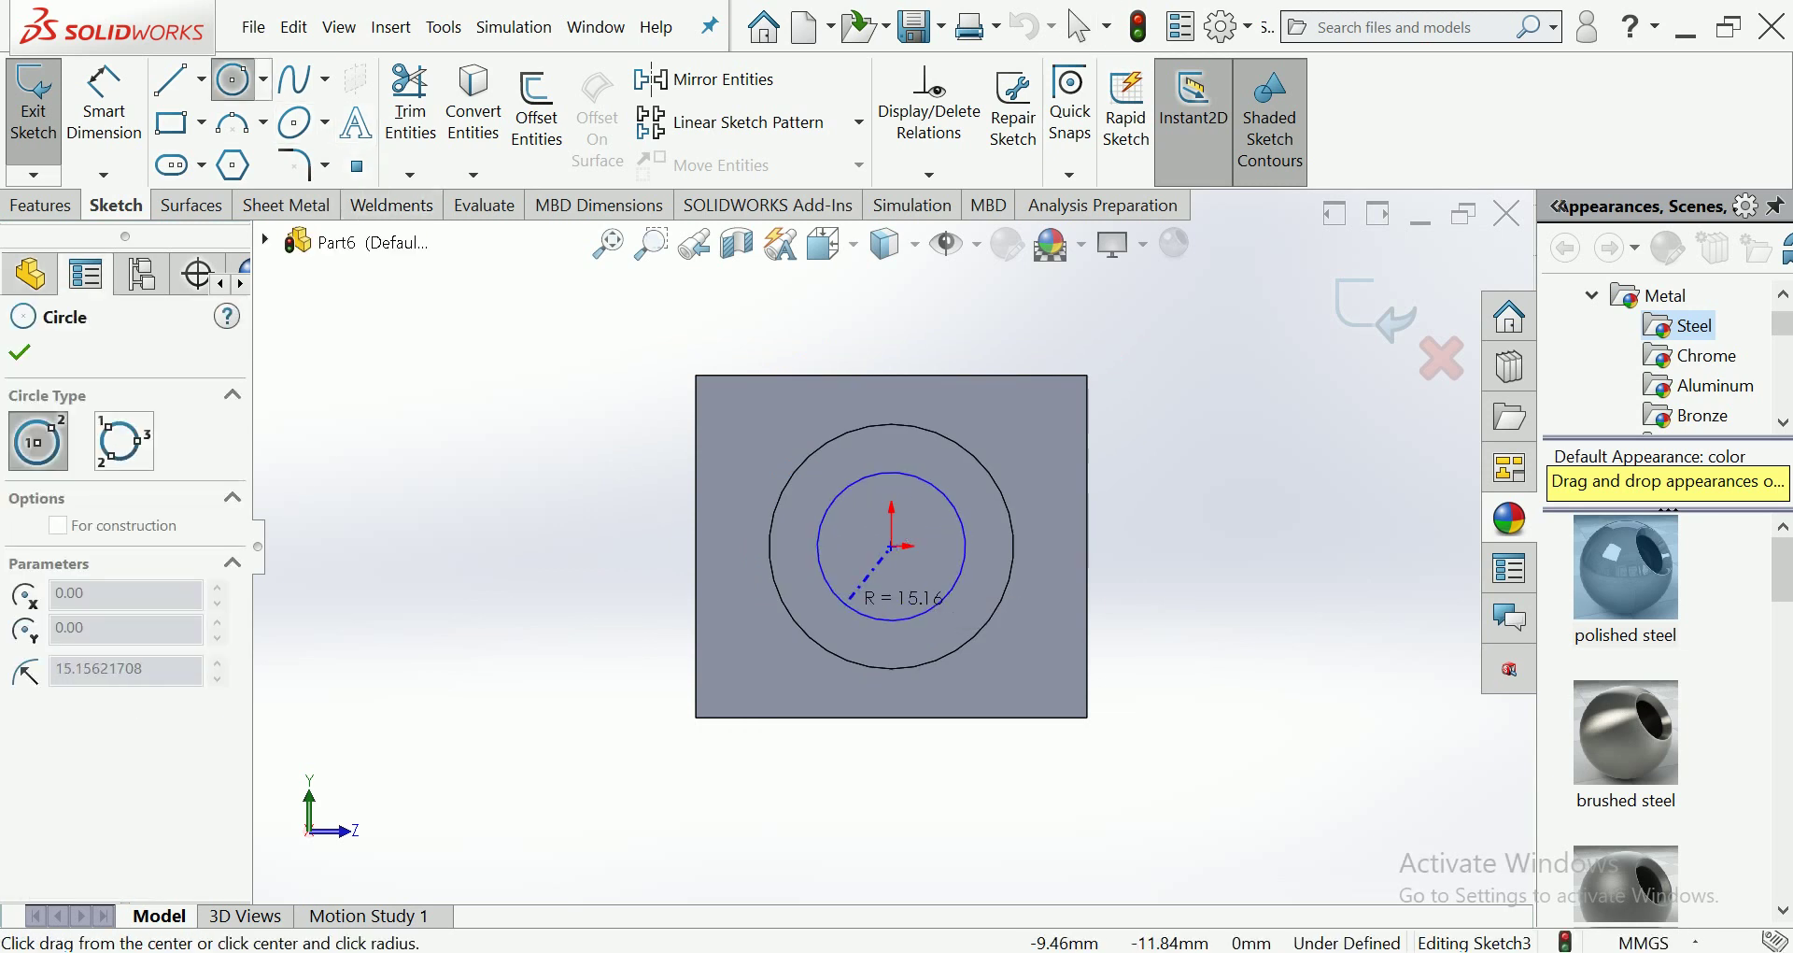
pyautogui.click(849, 598)
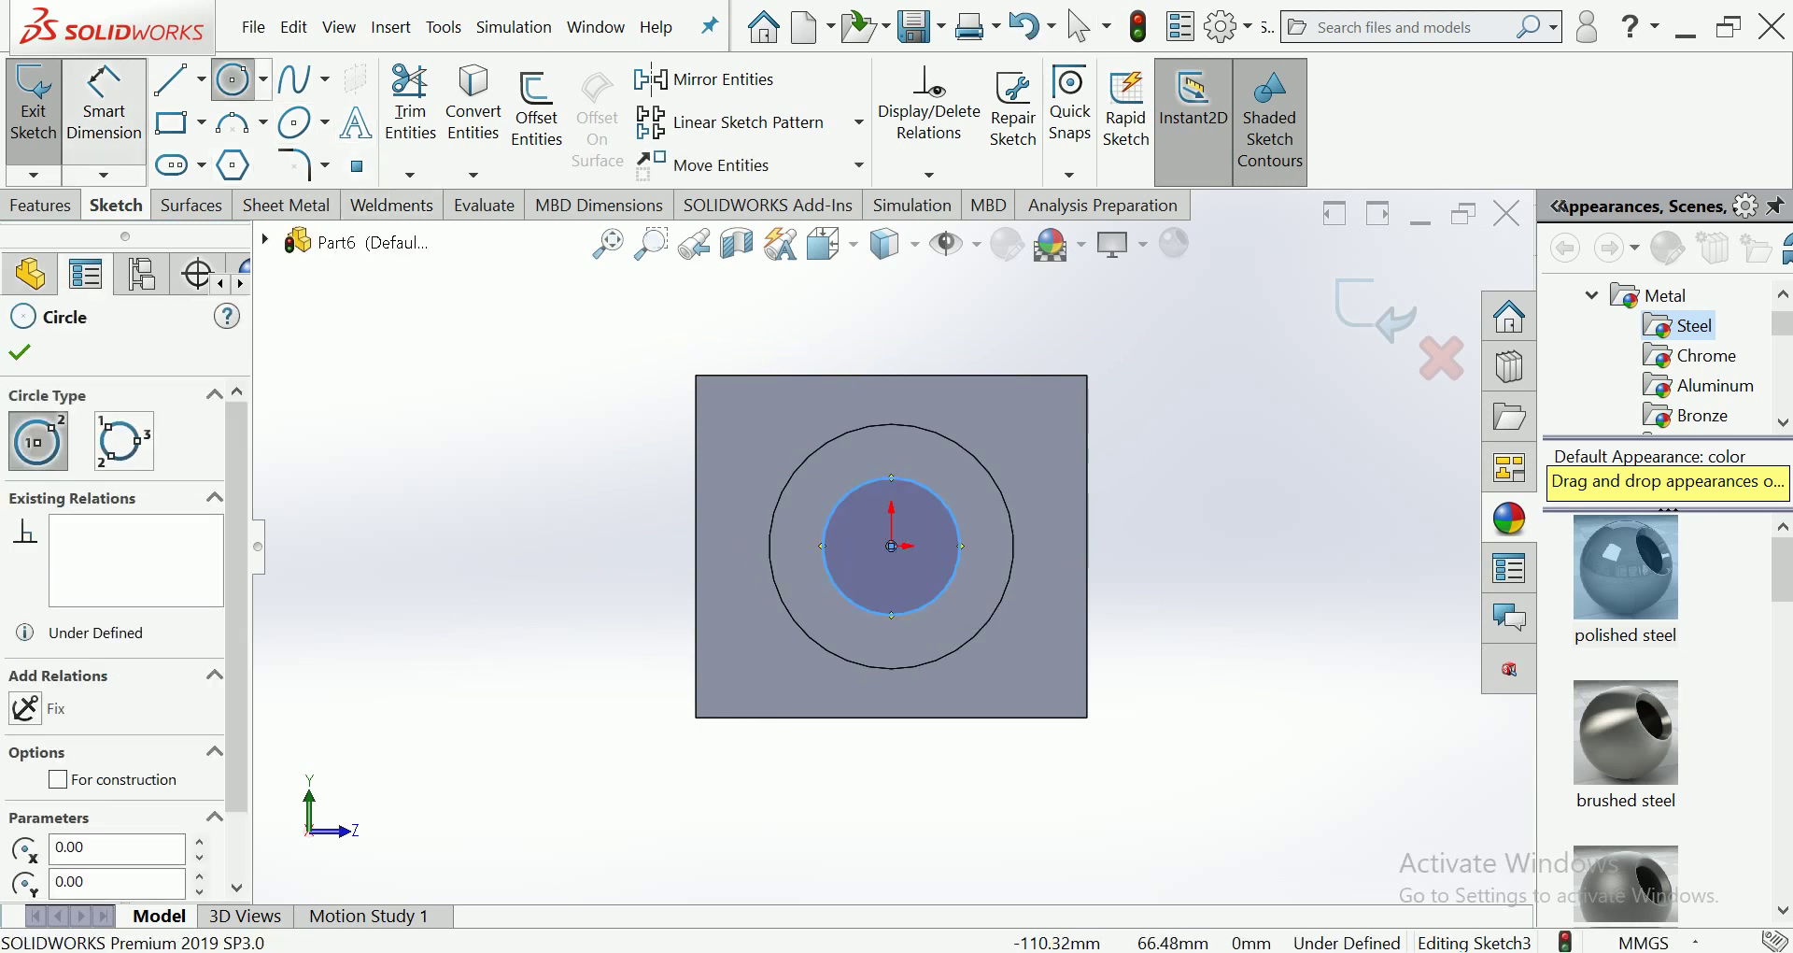
# Step: Dimension the new circle to a 30 mm diameter
pyautogui.click(104, 104)
pyautogui.click(825, 532)
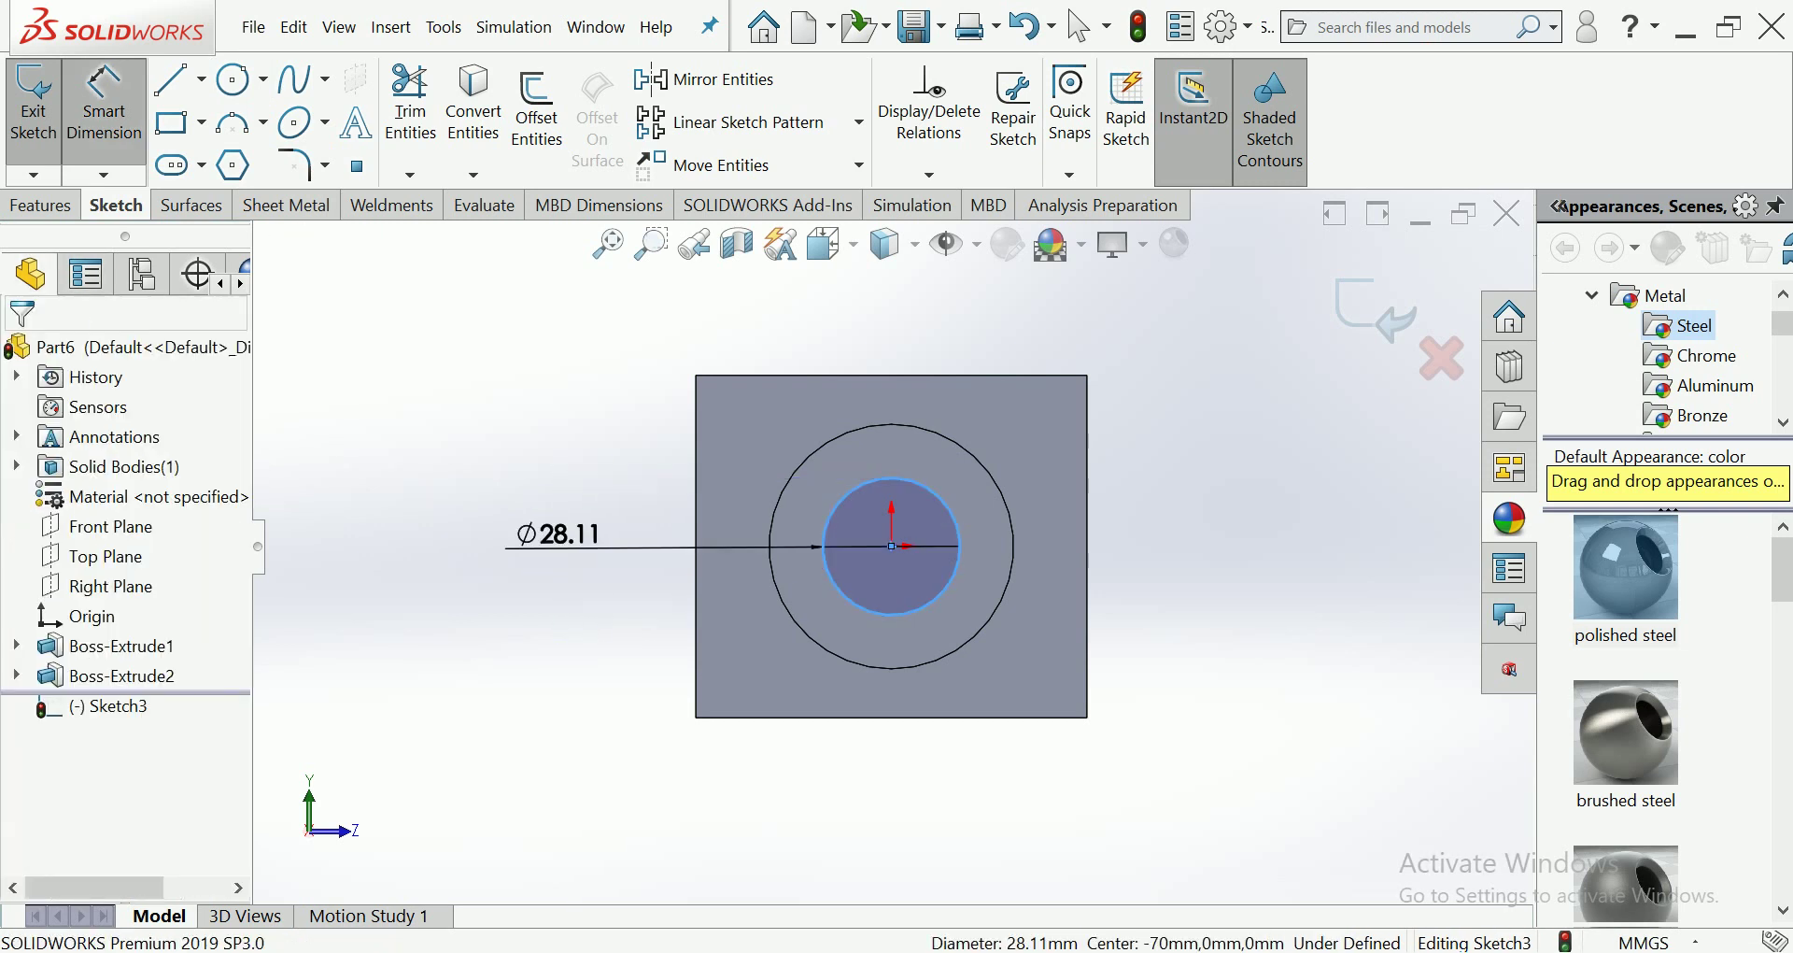
pyautogui.click(557, 624)
pyautogui.write('30')
pyautogui.press('Return')
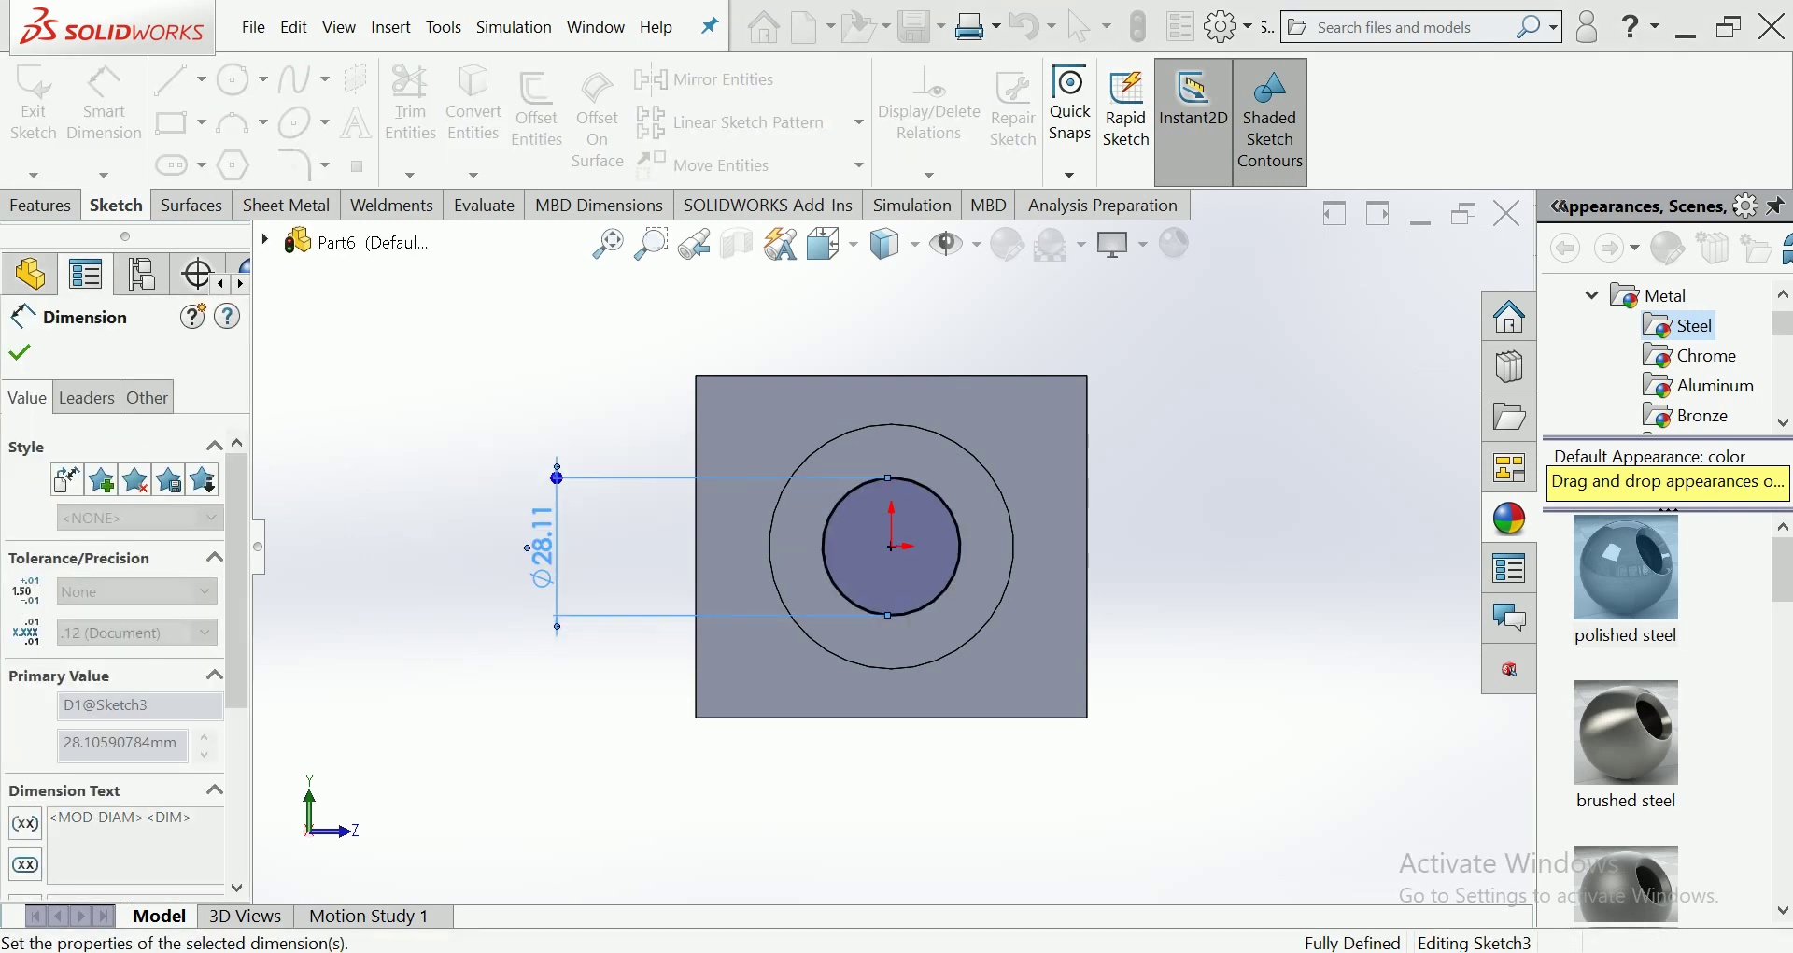
pyautogui.press('Escape')
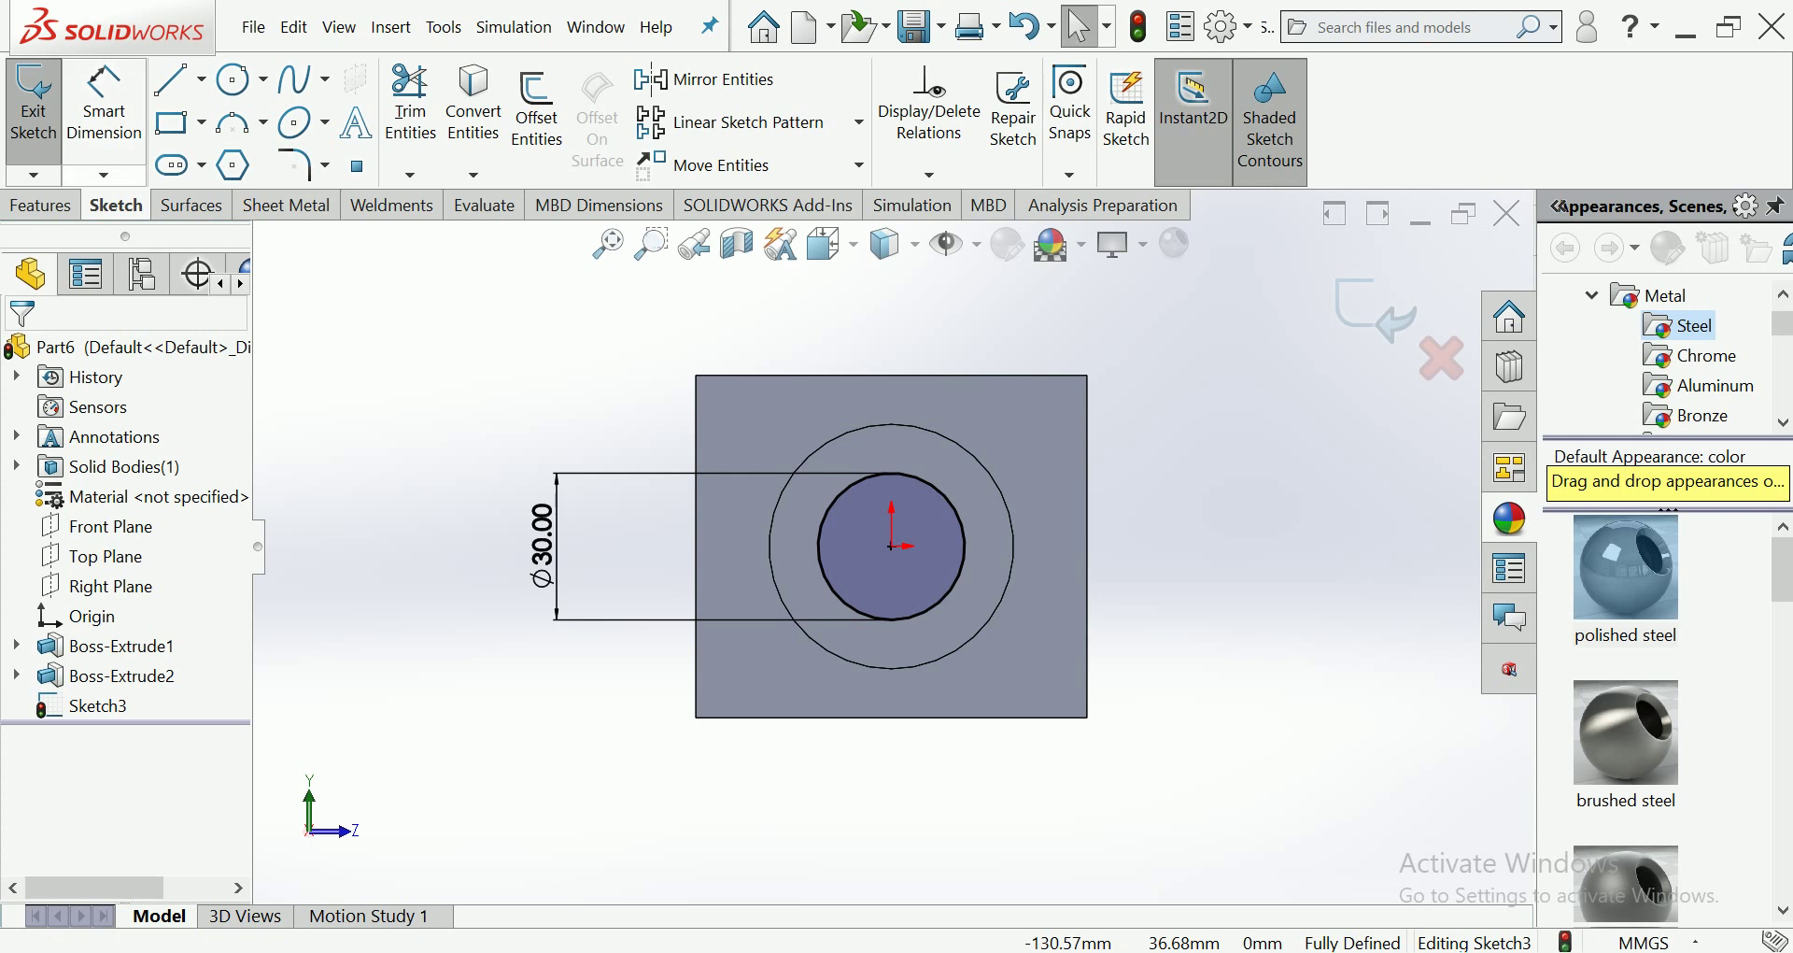
pyautogui.click(40, 205)
pyautogui.click(44, 103)
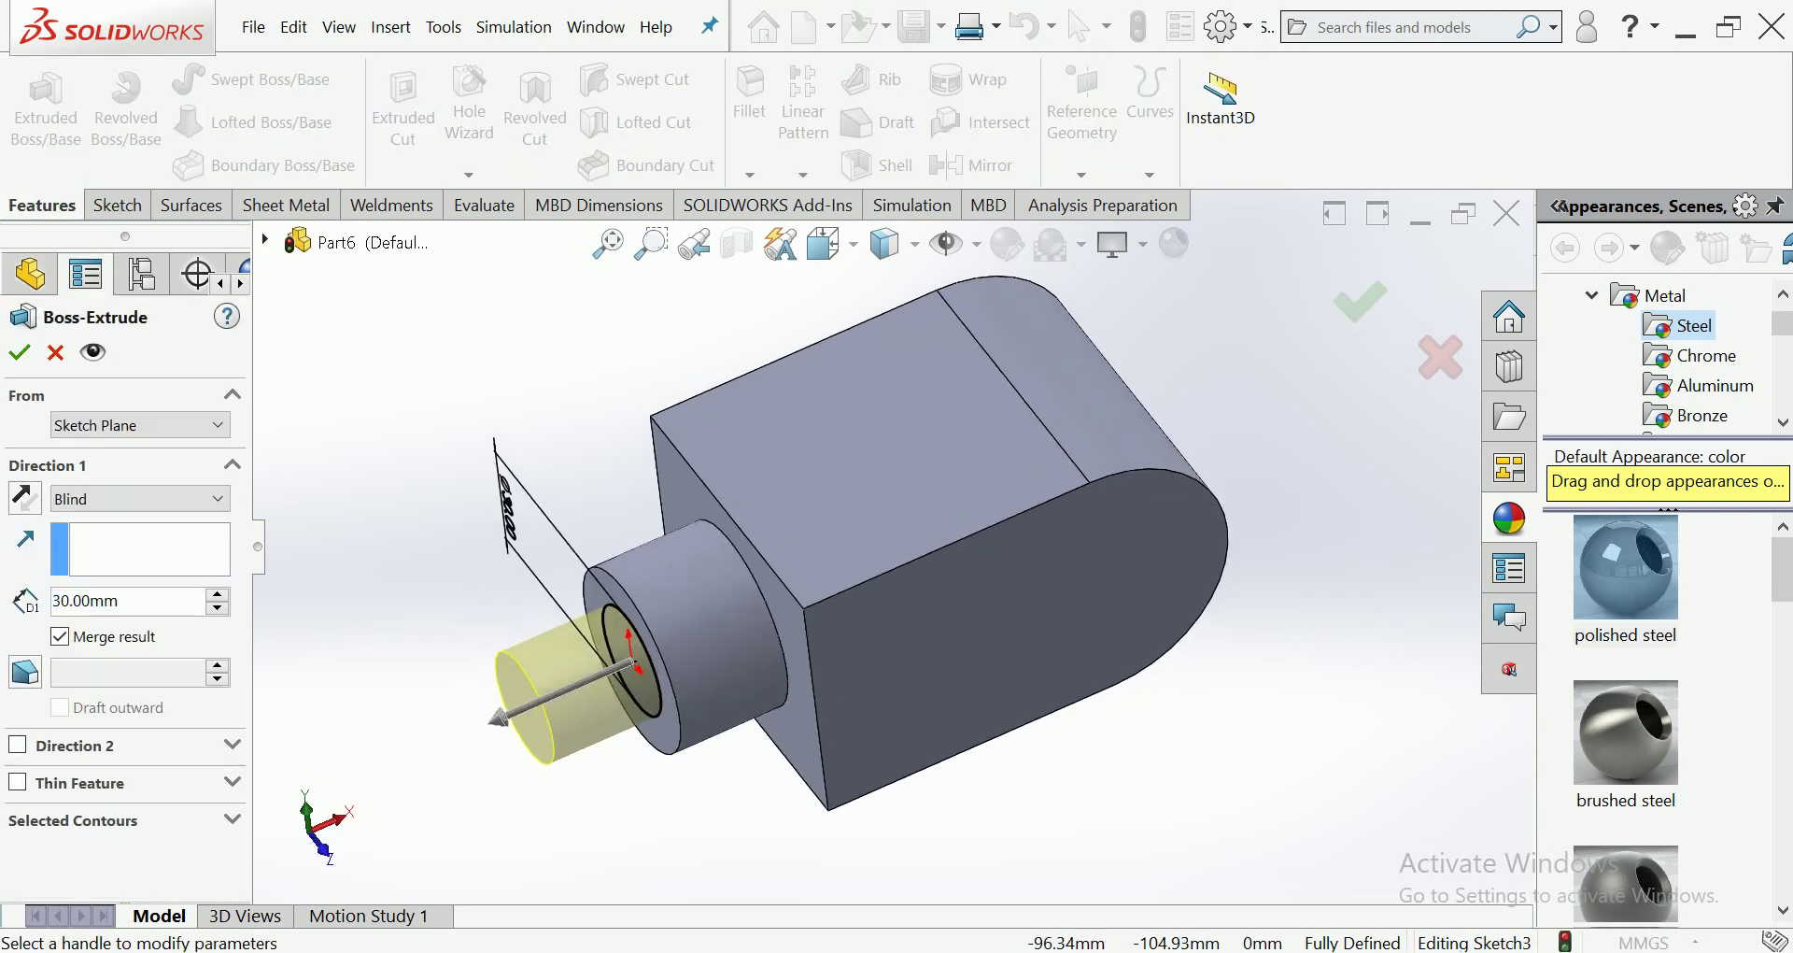
# Step: Set the Ø30 shaft extrusion depth to 50 mm and accept Boss-Extrude3
pyautogui.moveTo(498, 717); pyautogui.dragTo(455, 738)
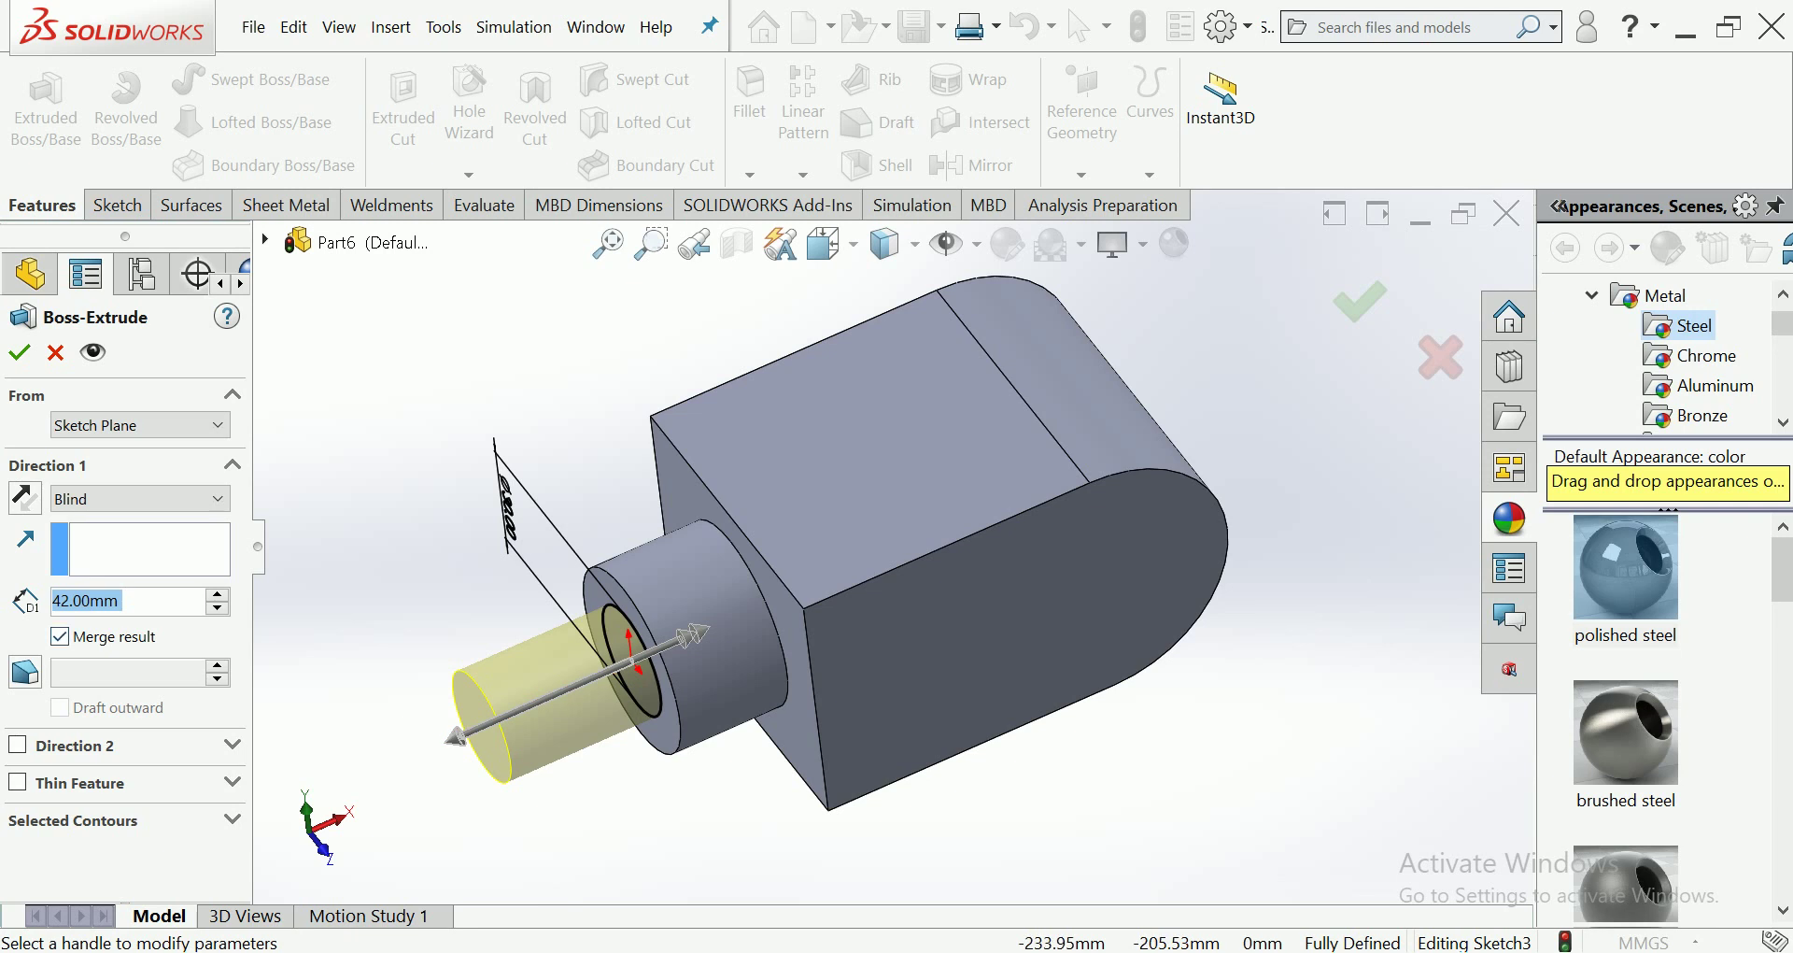
pyautogui.write('50')
pyautogui.press('Return')
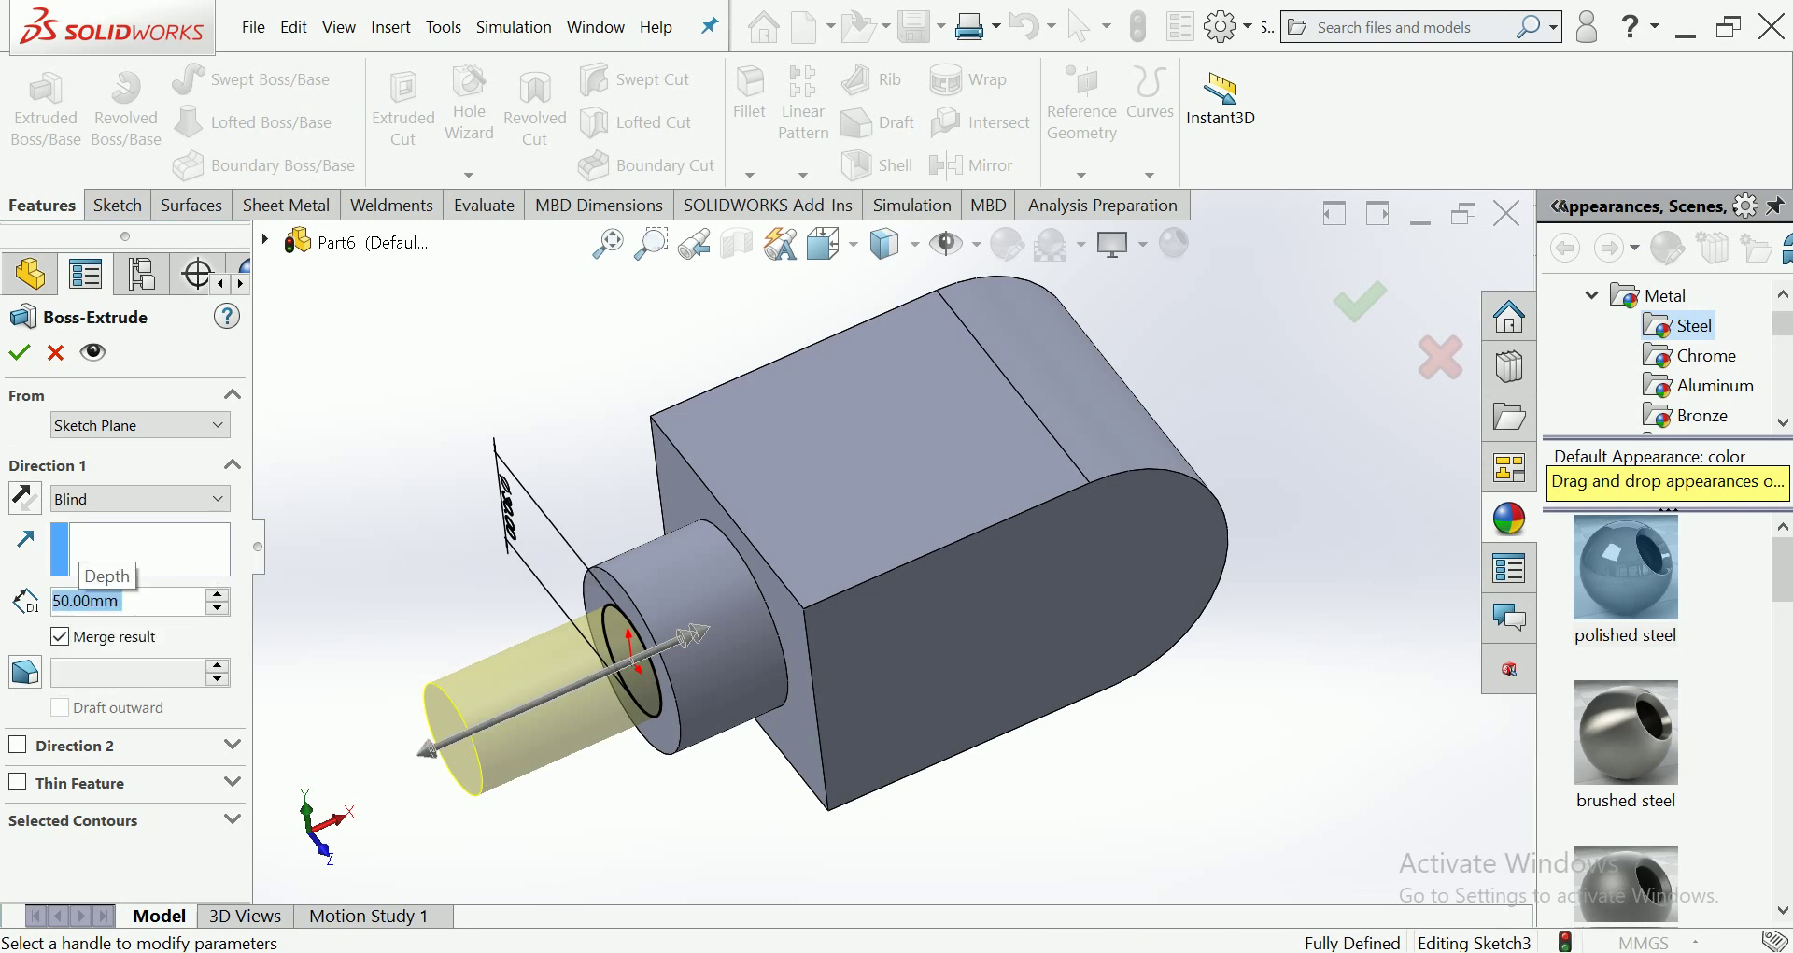
pyautogui.click(19, 352)
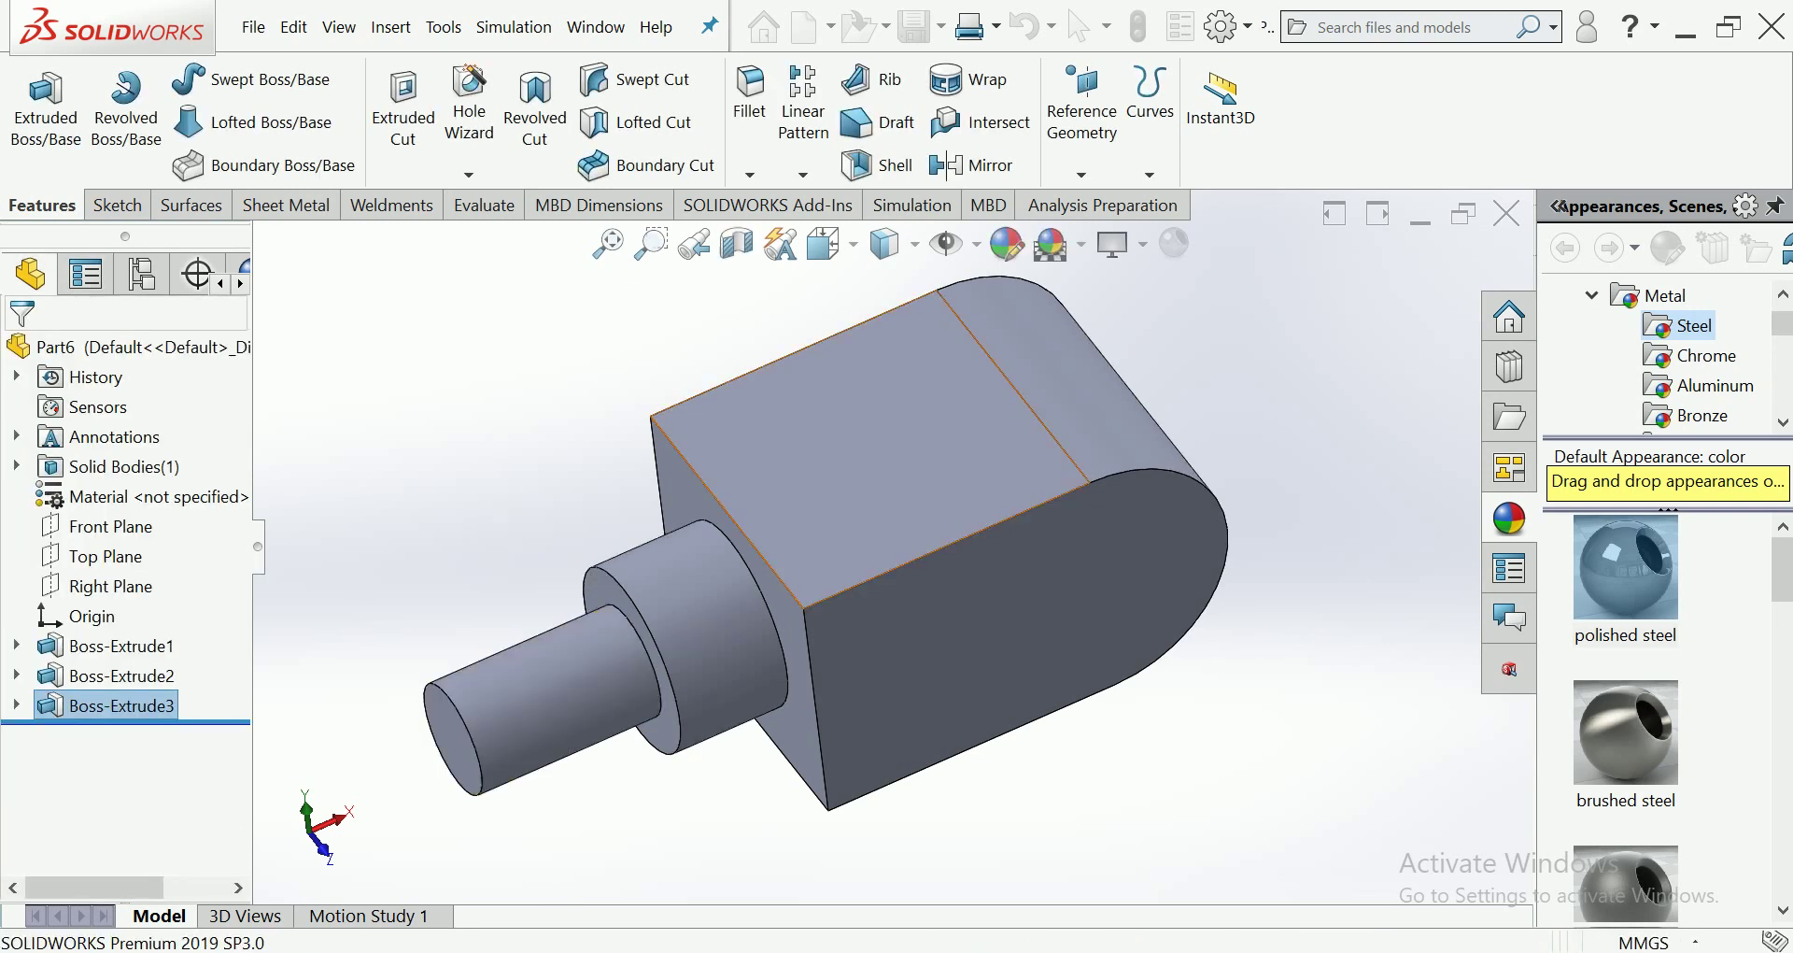
pyautogui.moveTo(1076, 624); pyautogui.dragTo(1009, 597, button='middle')
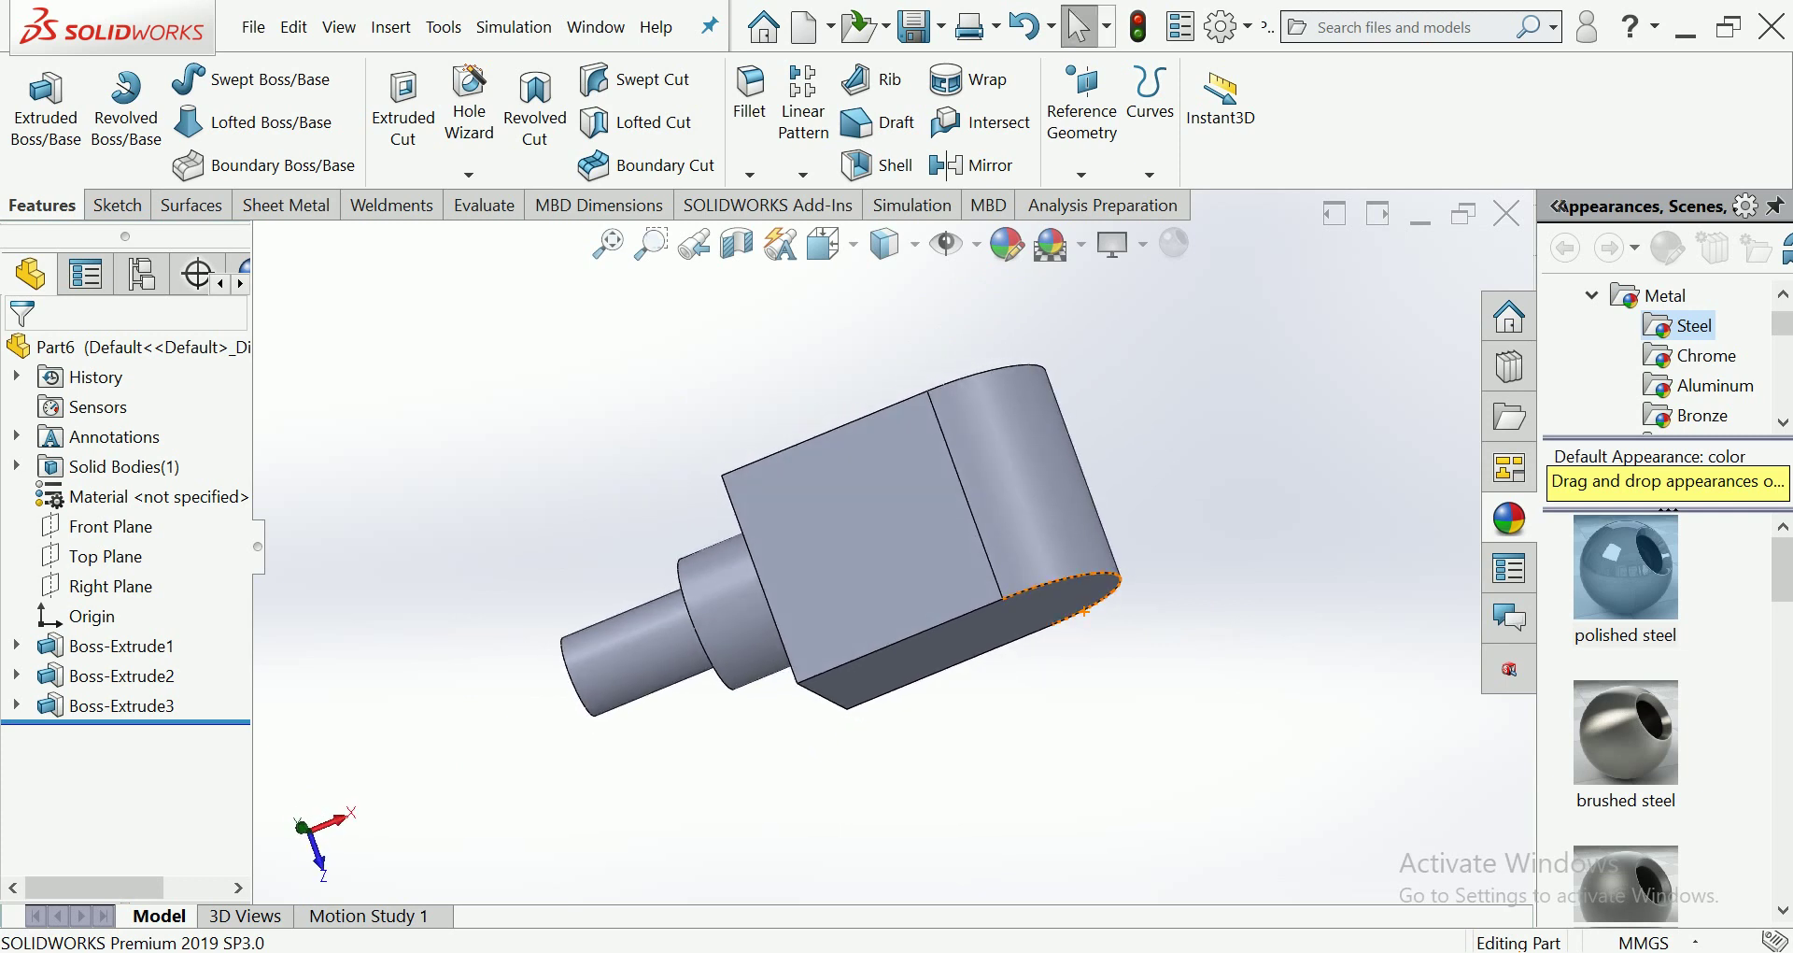
# Step: Start a sketch on the Top Plane and draw a corner rectangle running past the rounded end
pyautogui.click(104, 556)
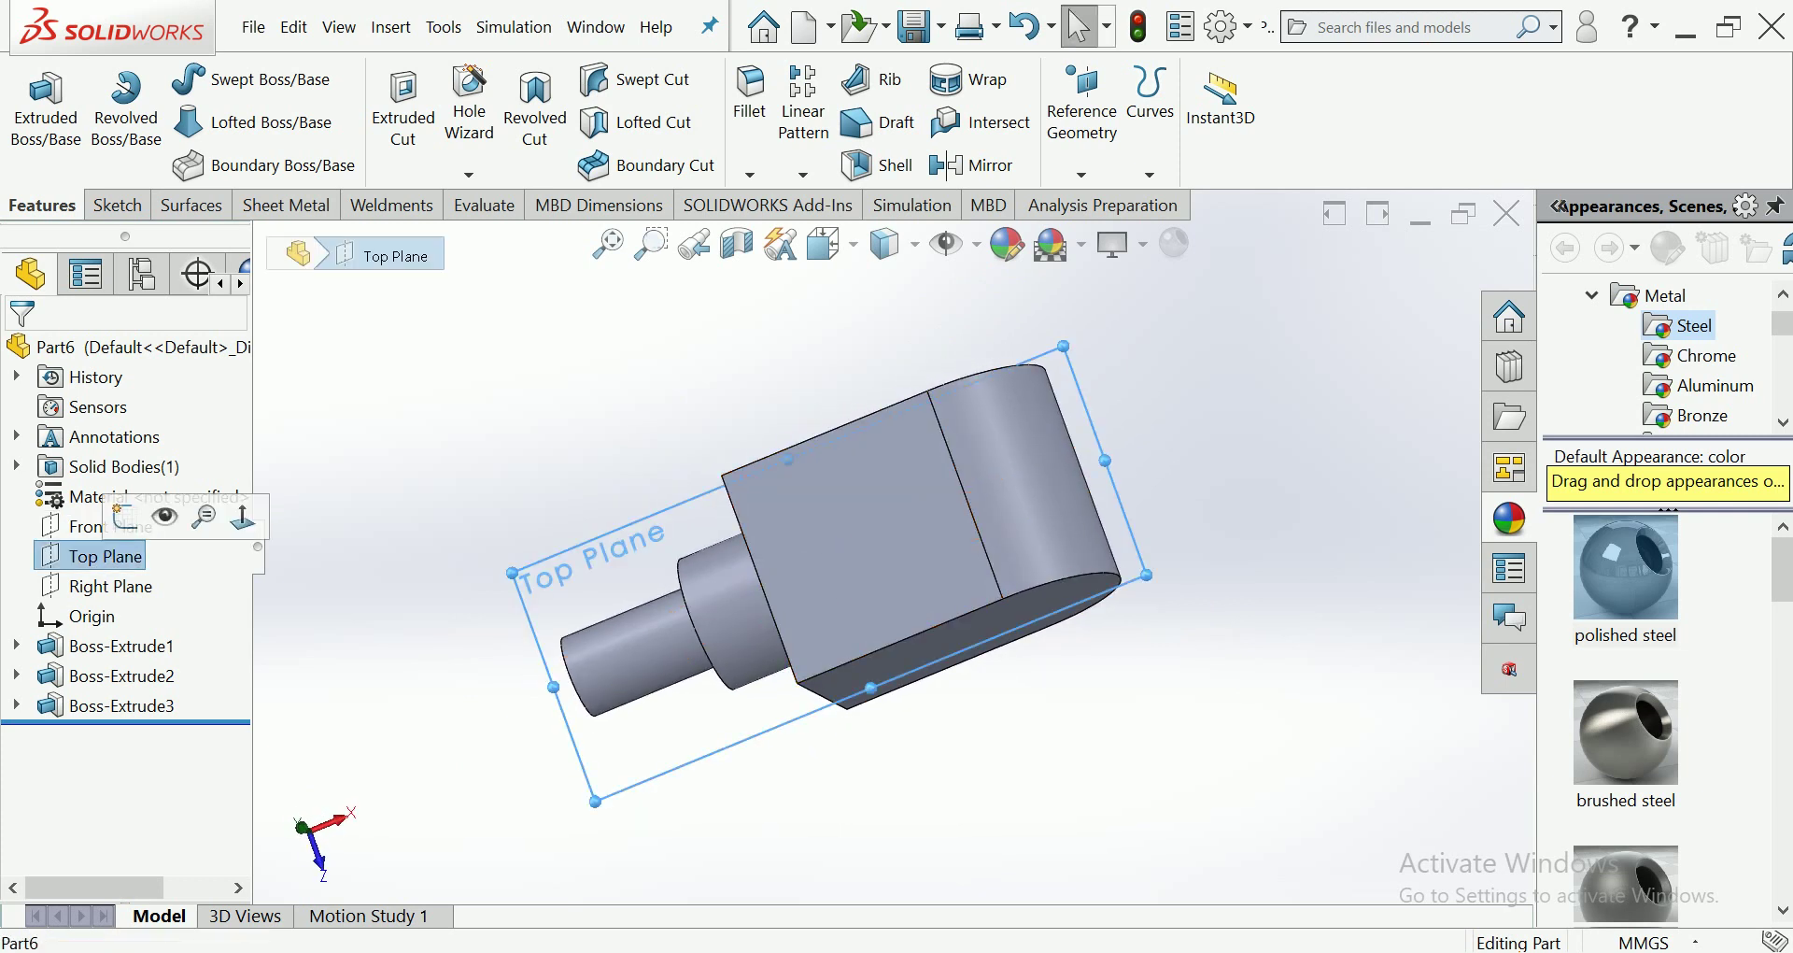
pyautogui.click(161, 513)
pyautogui.click(826, 244)
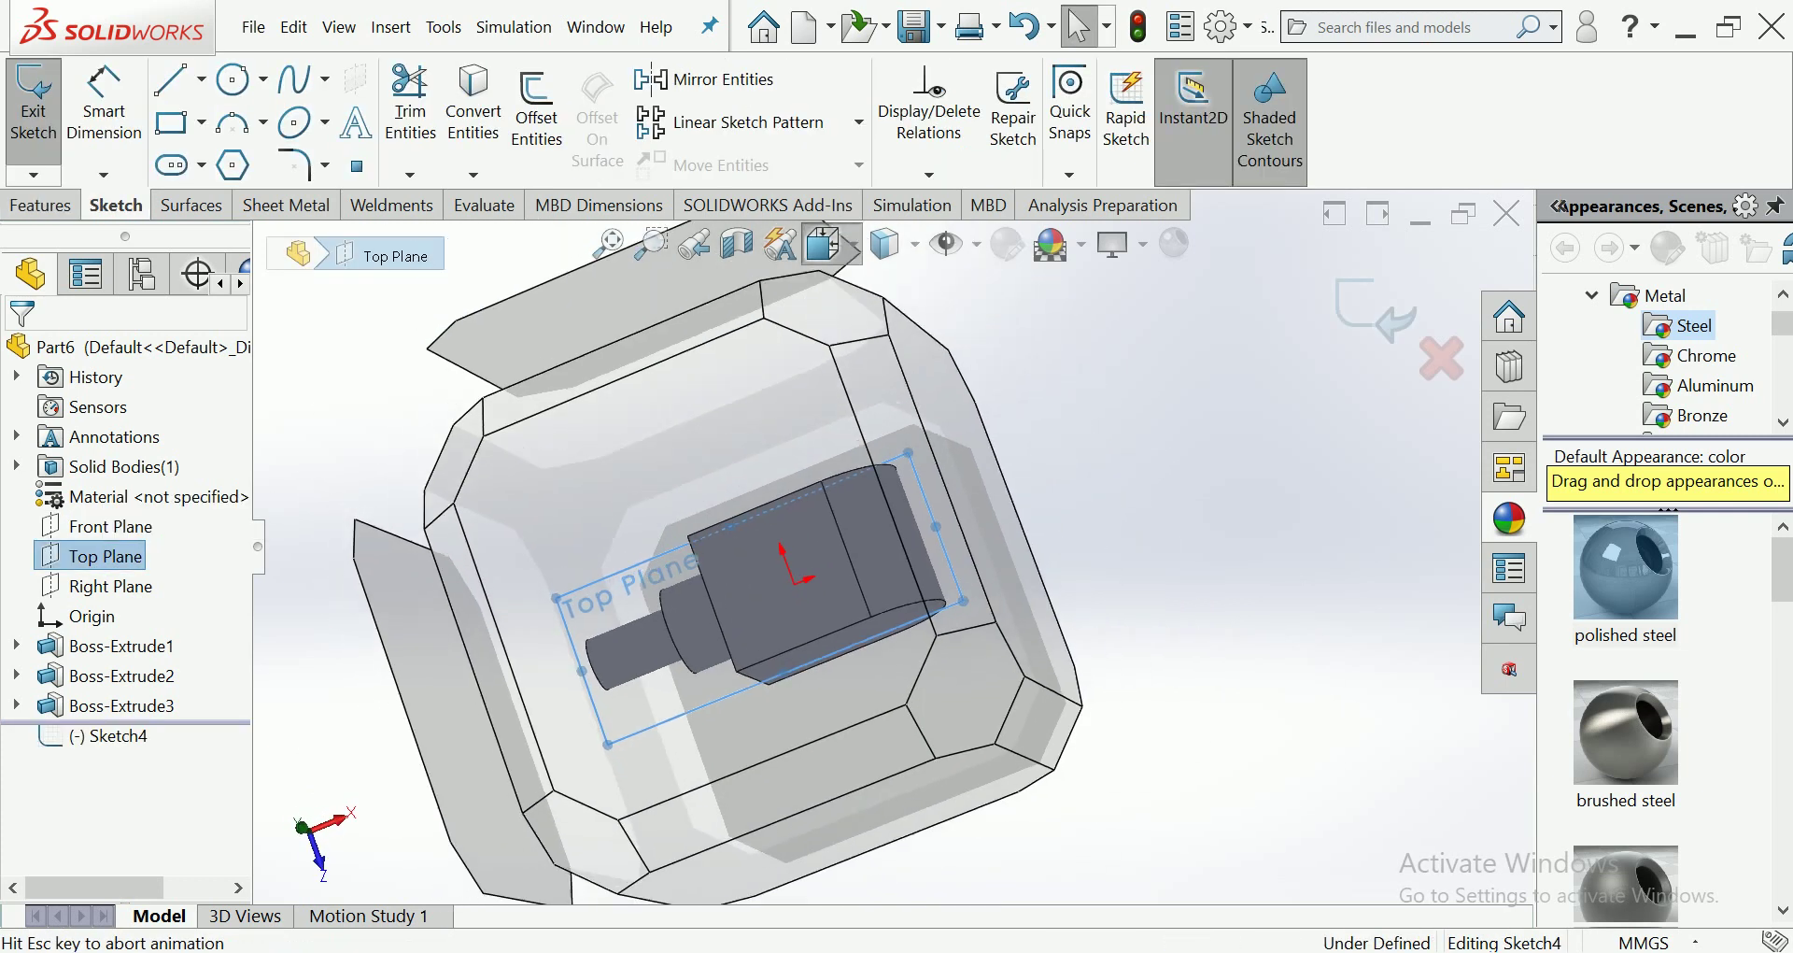
pyautogui.press('Escape')
pyautogui.hotkey('ctrl', '8')
pyautogui.scroll(2, 915, 514)
pyautogui.scroll(3, 915, 515)
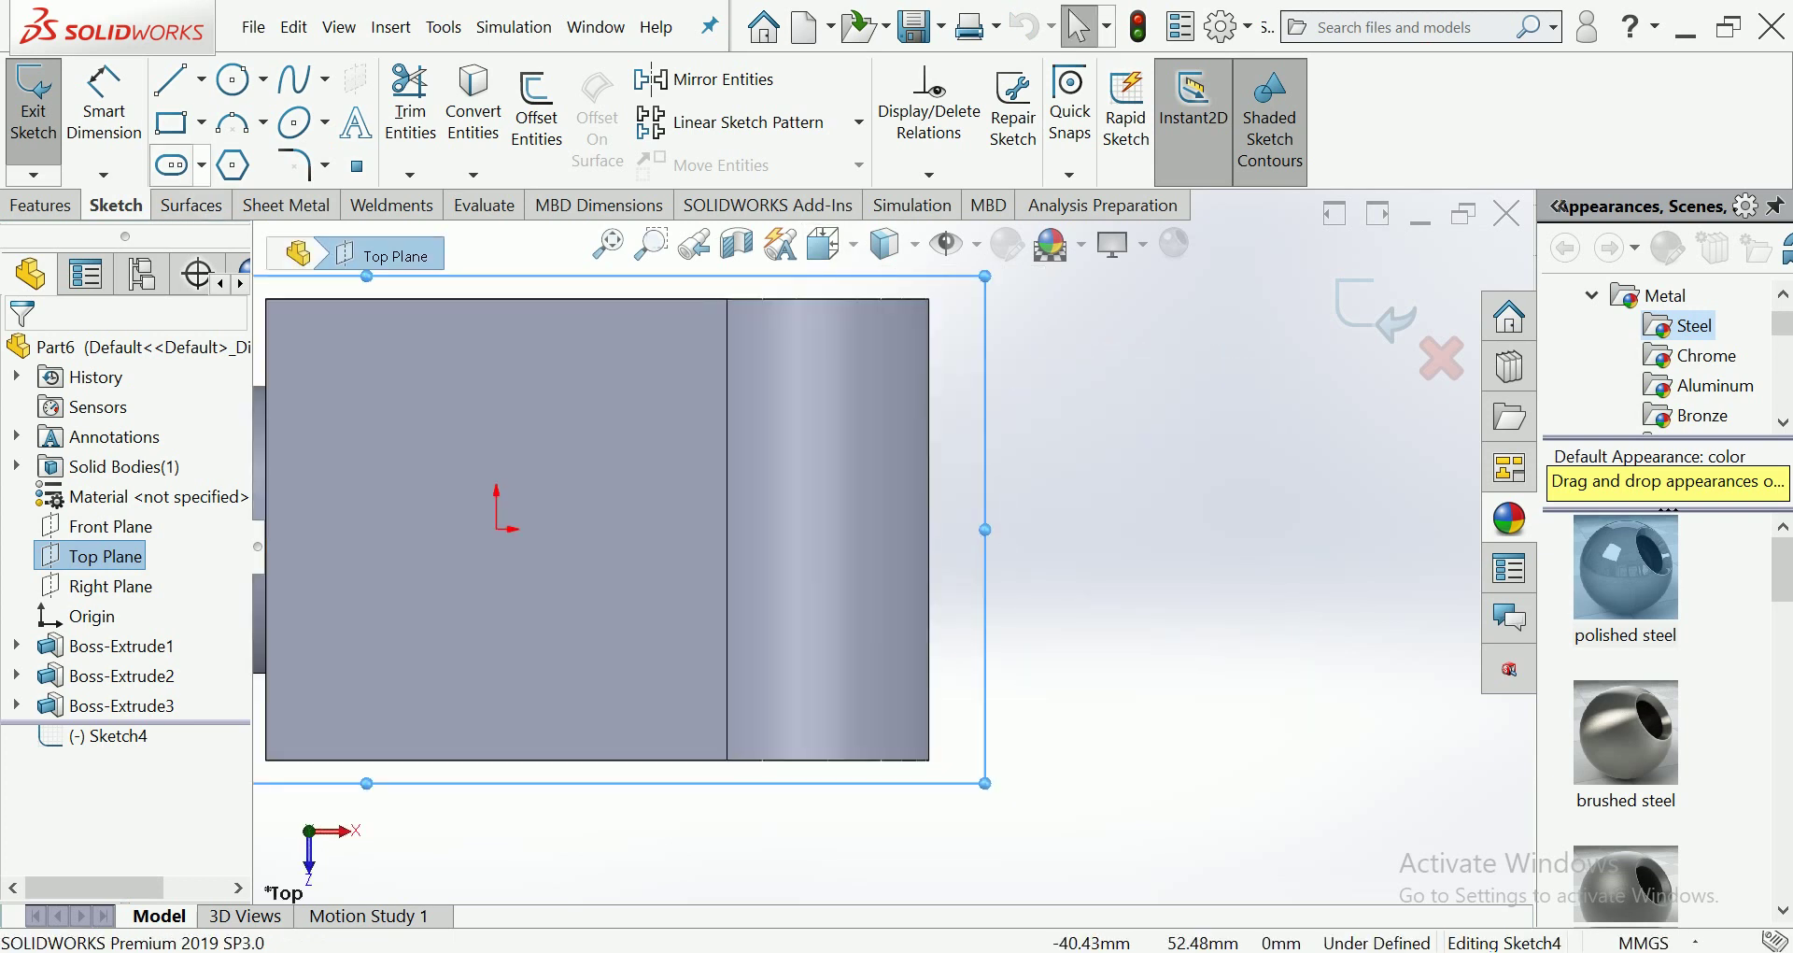
pyautogui.click(201, 122)
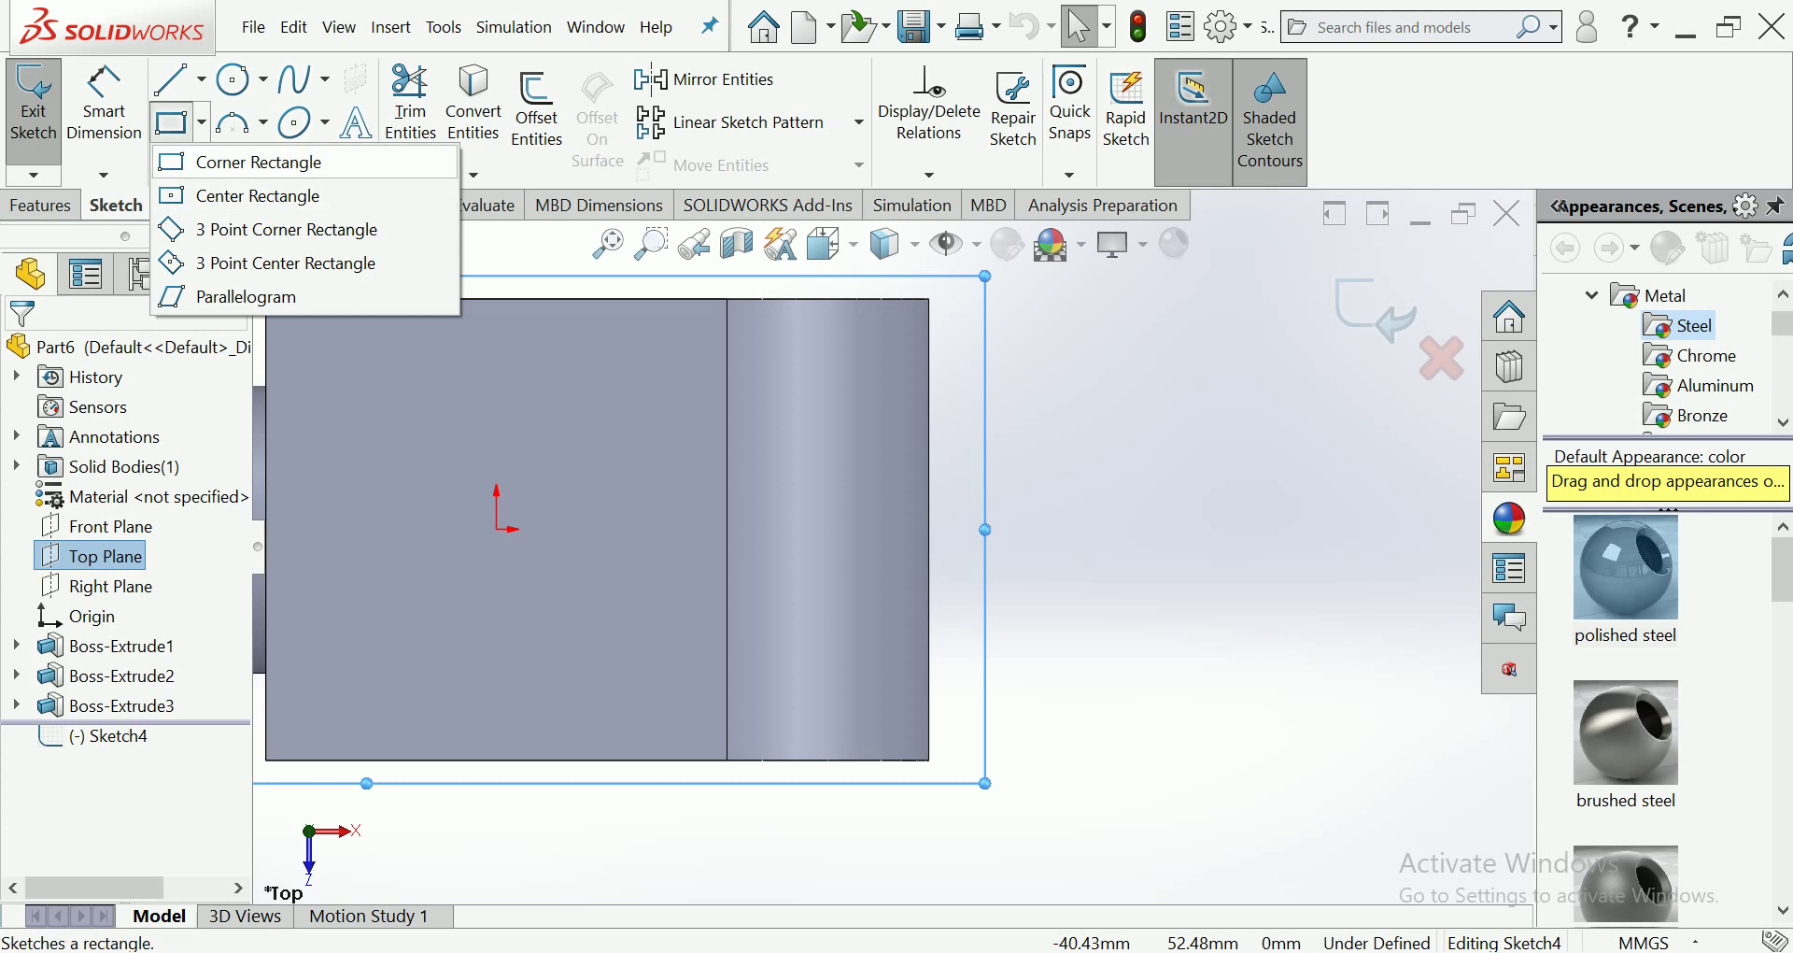
pyautogui.click(258, 162)
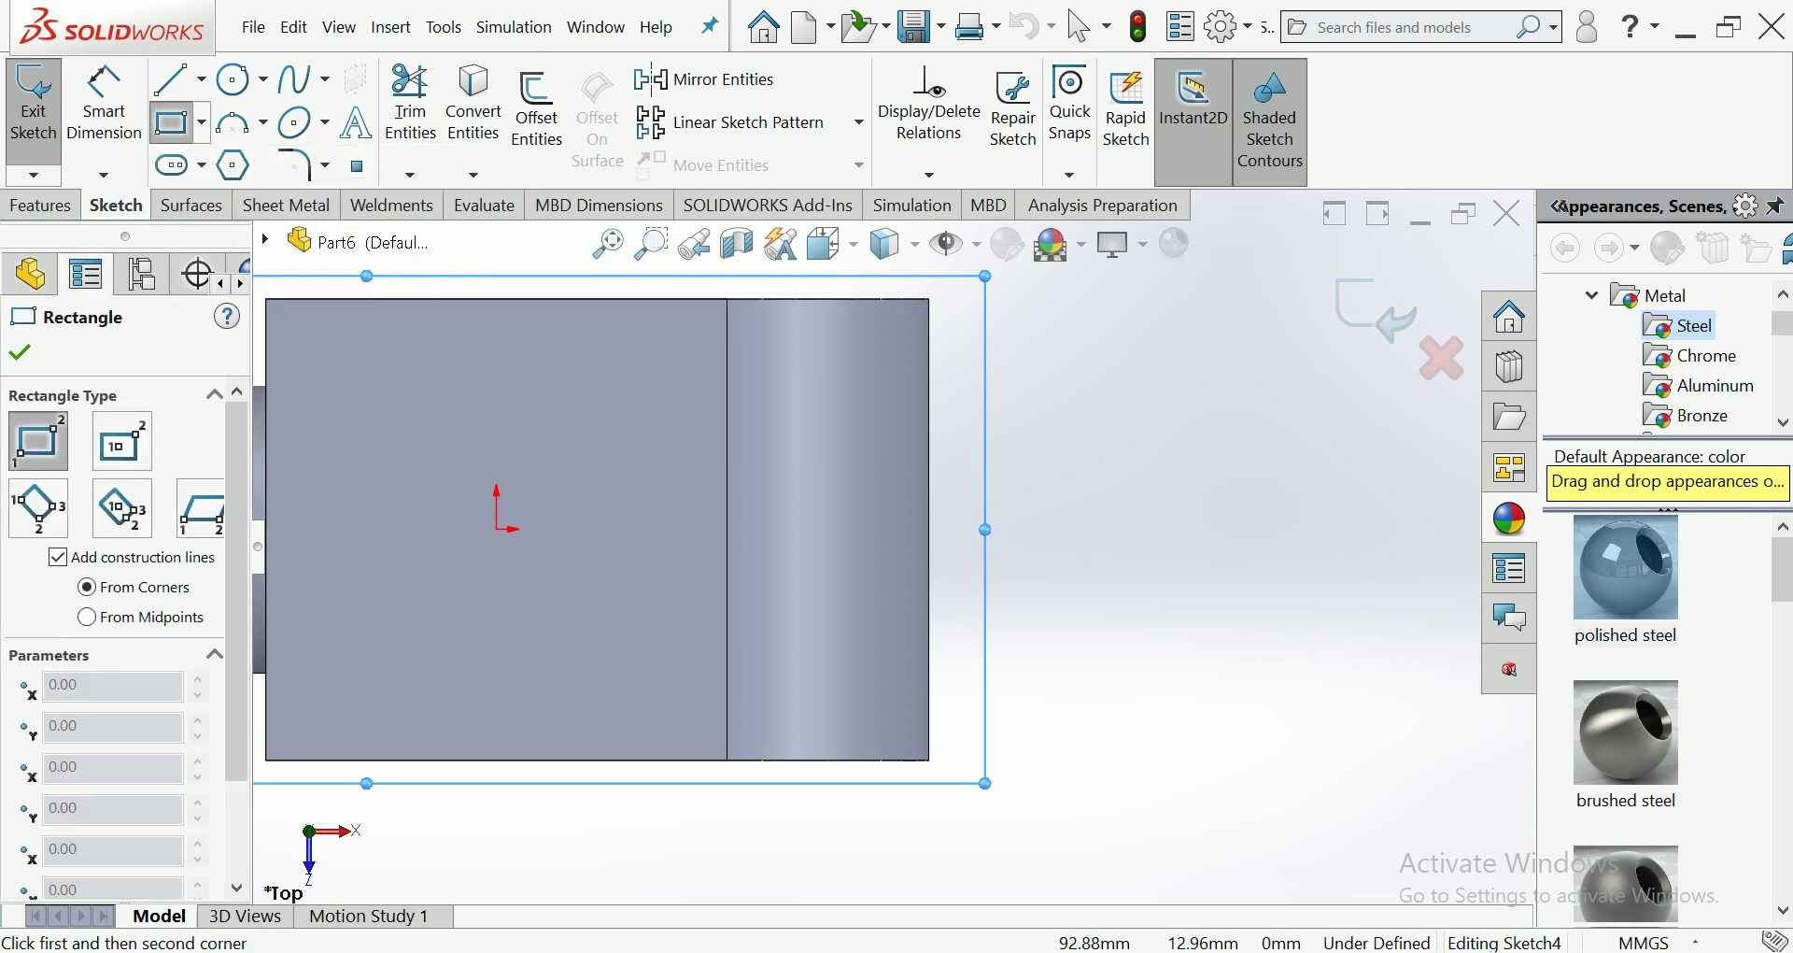
pyautogui.click(1027, 429)
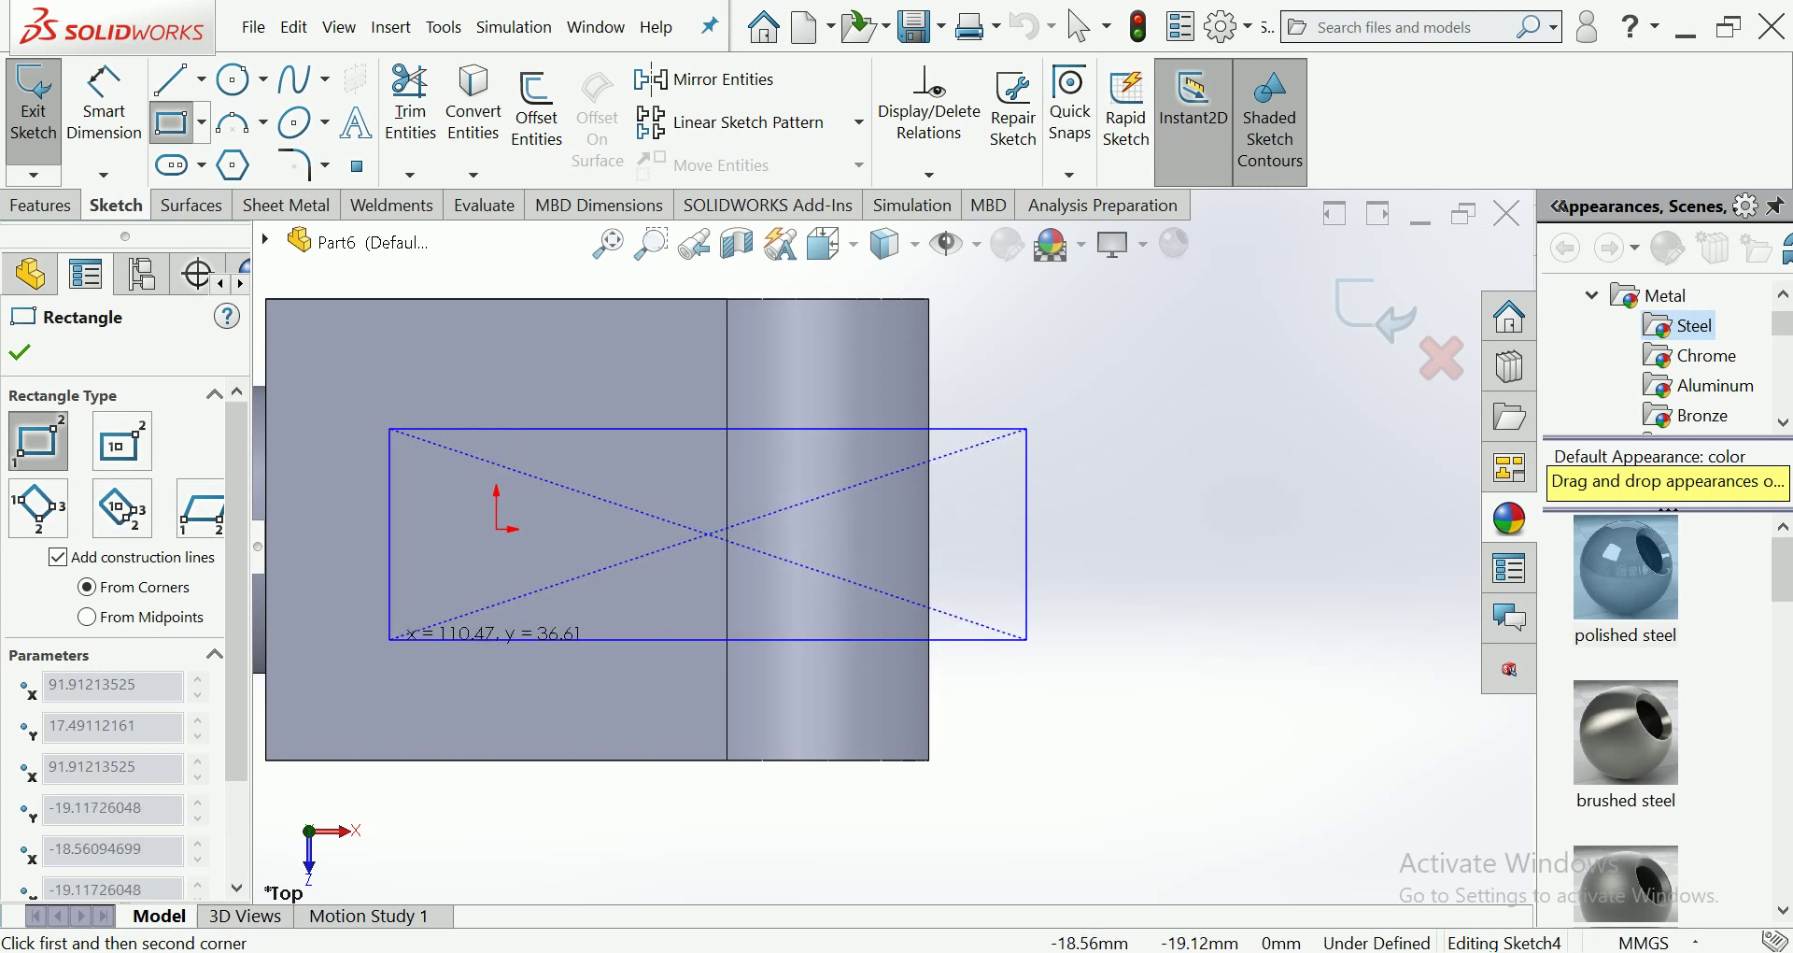
pyautogui.click(1027, 639)
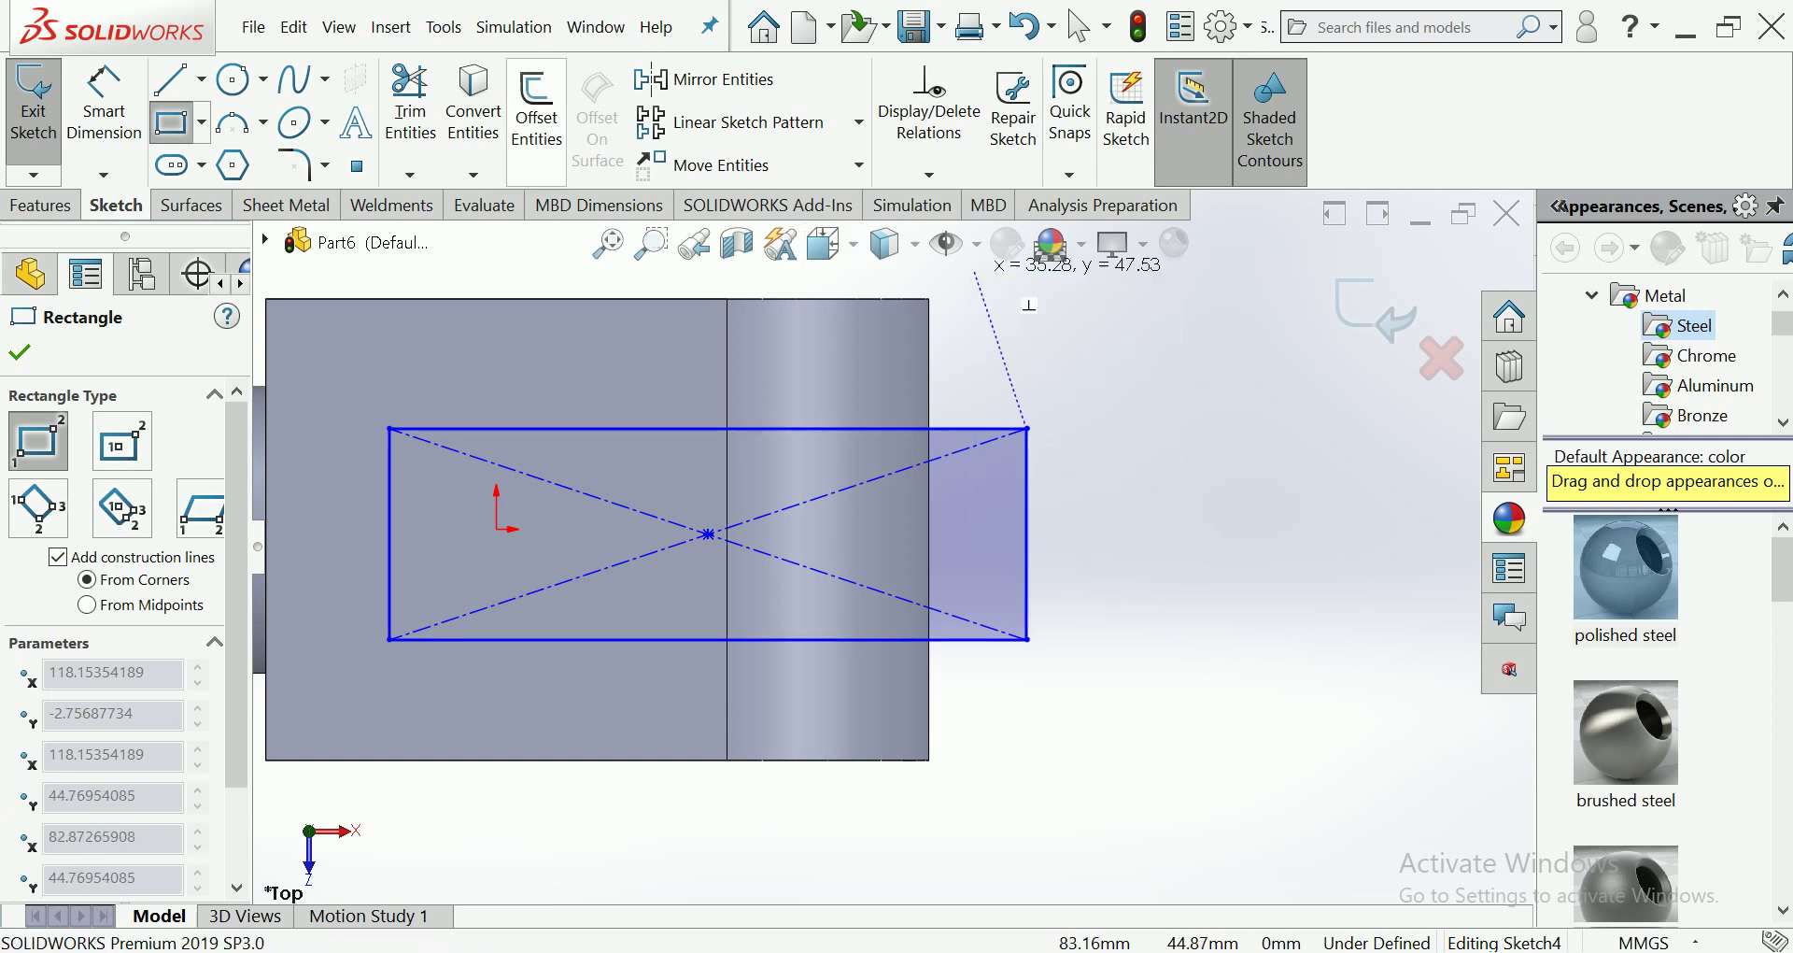
# Step: Offset the rectangle 20 mm from the block's top and bottom edges
pyautogui.click(104, 103)
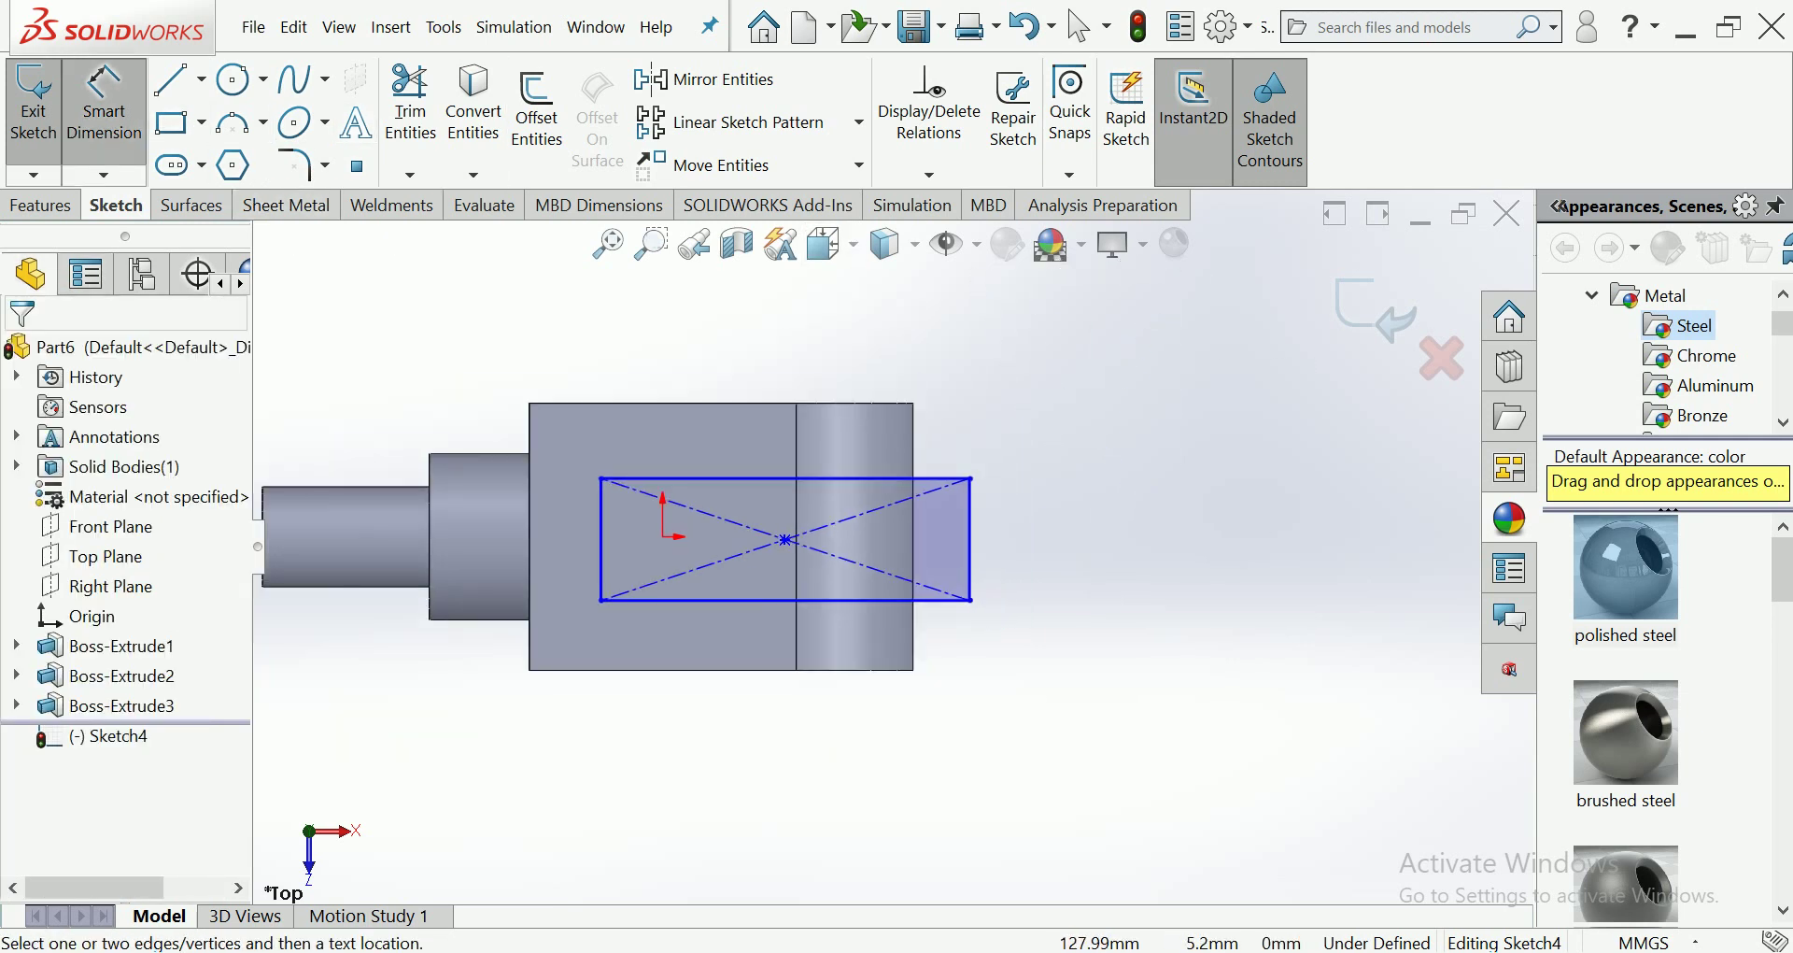
pyautogui.scroll(-2, 817, 478)
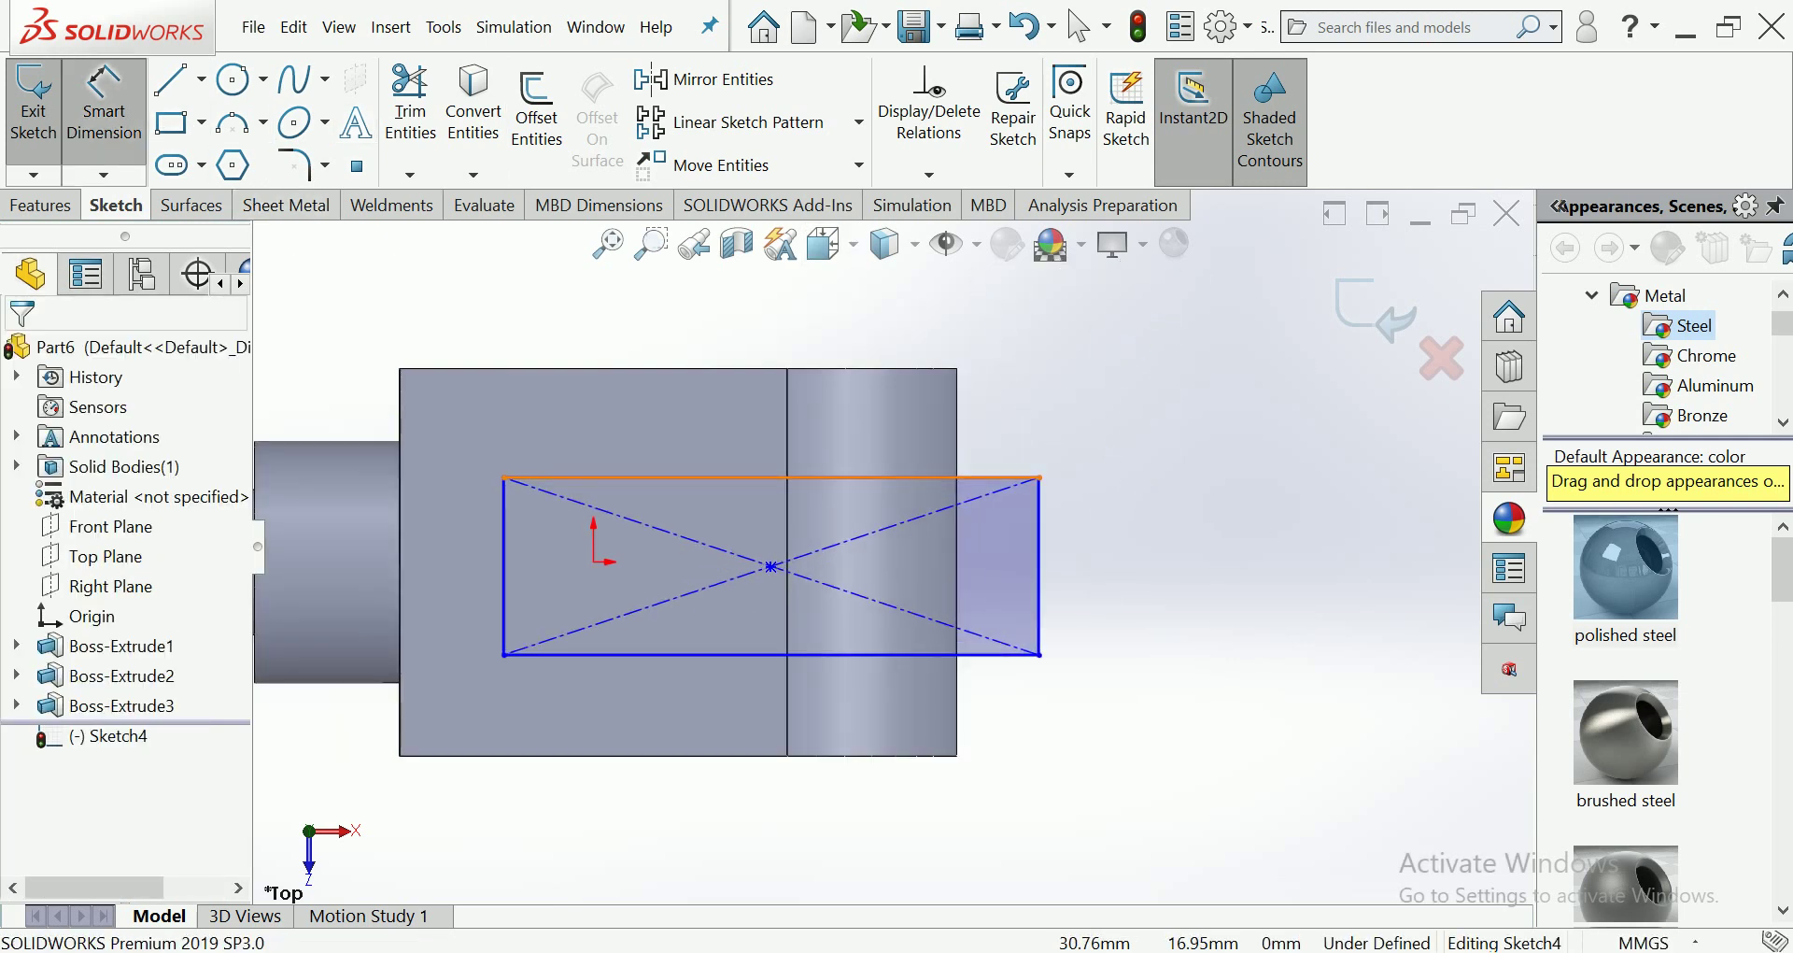
pyautogui.click(817, 478)
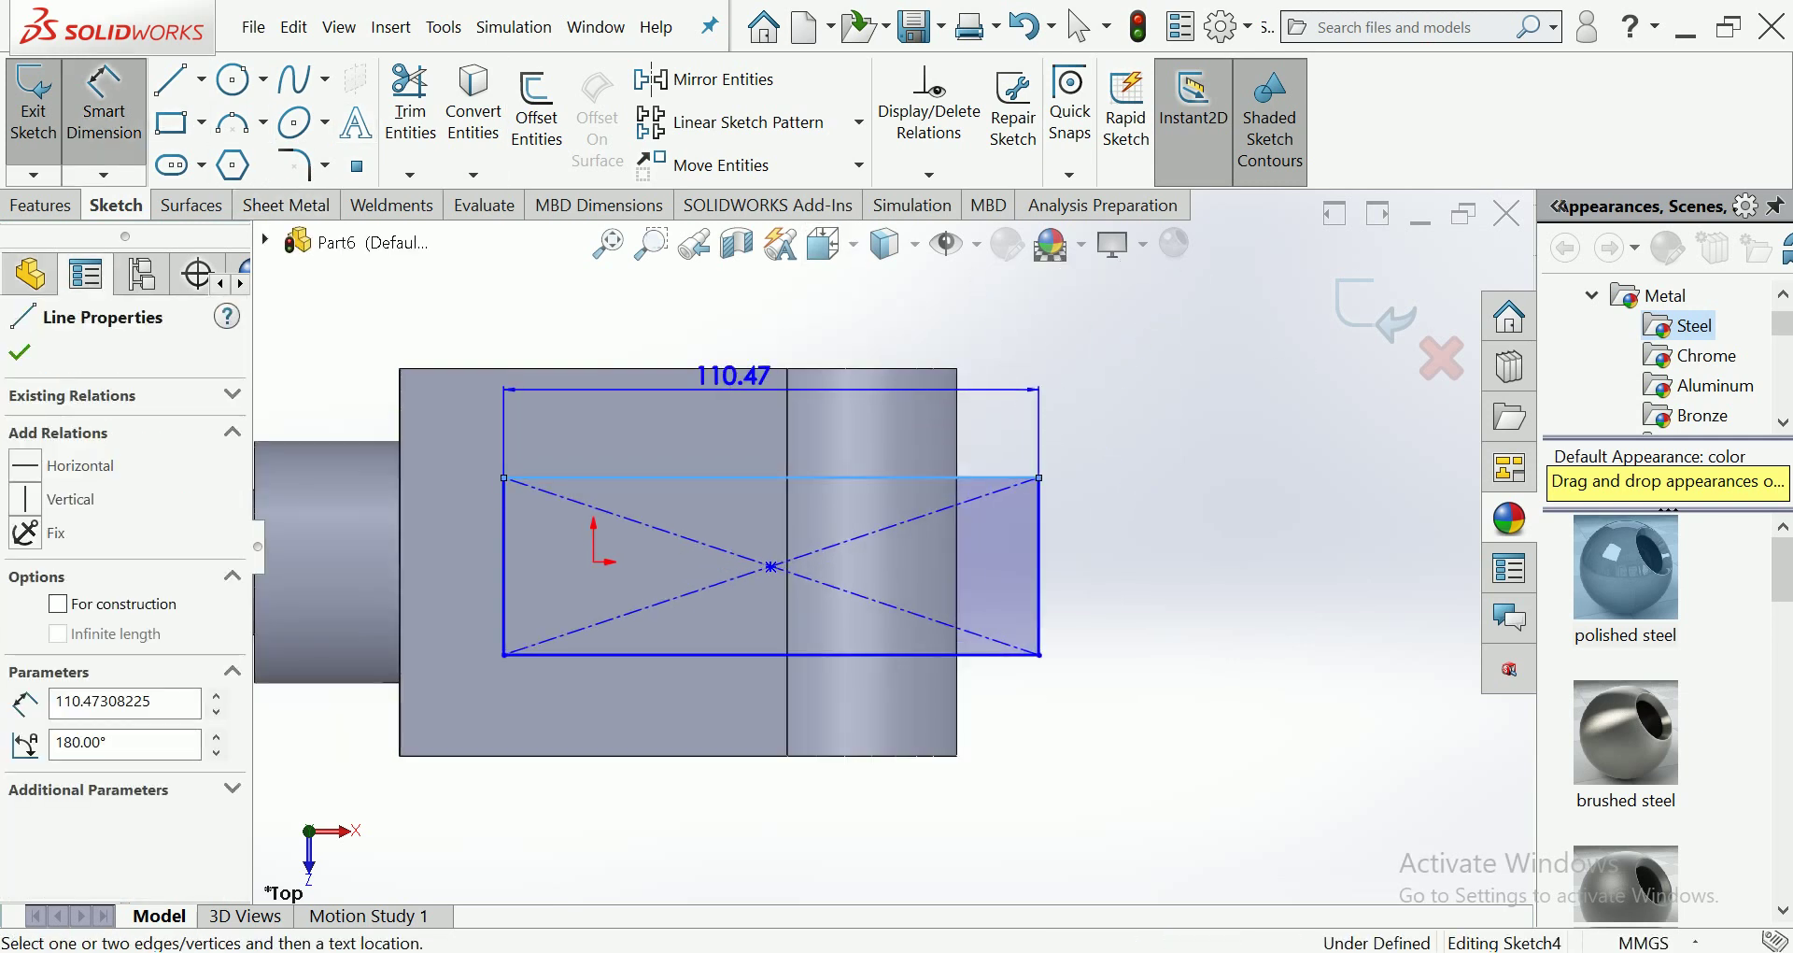
pyautogui.click(594, 368)
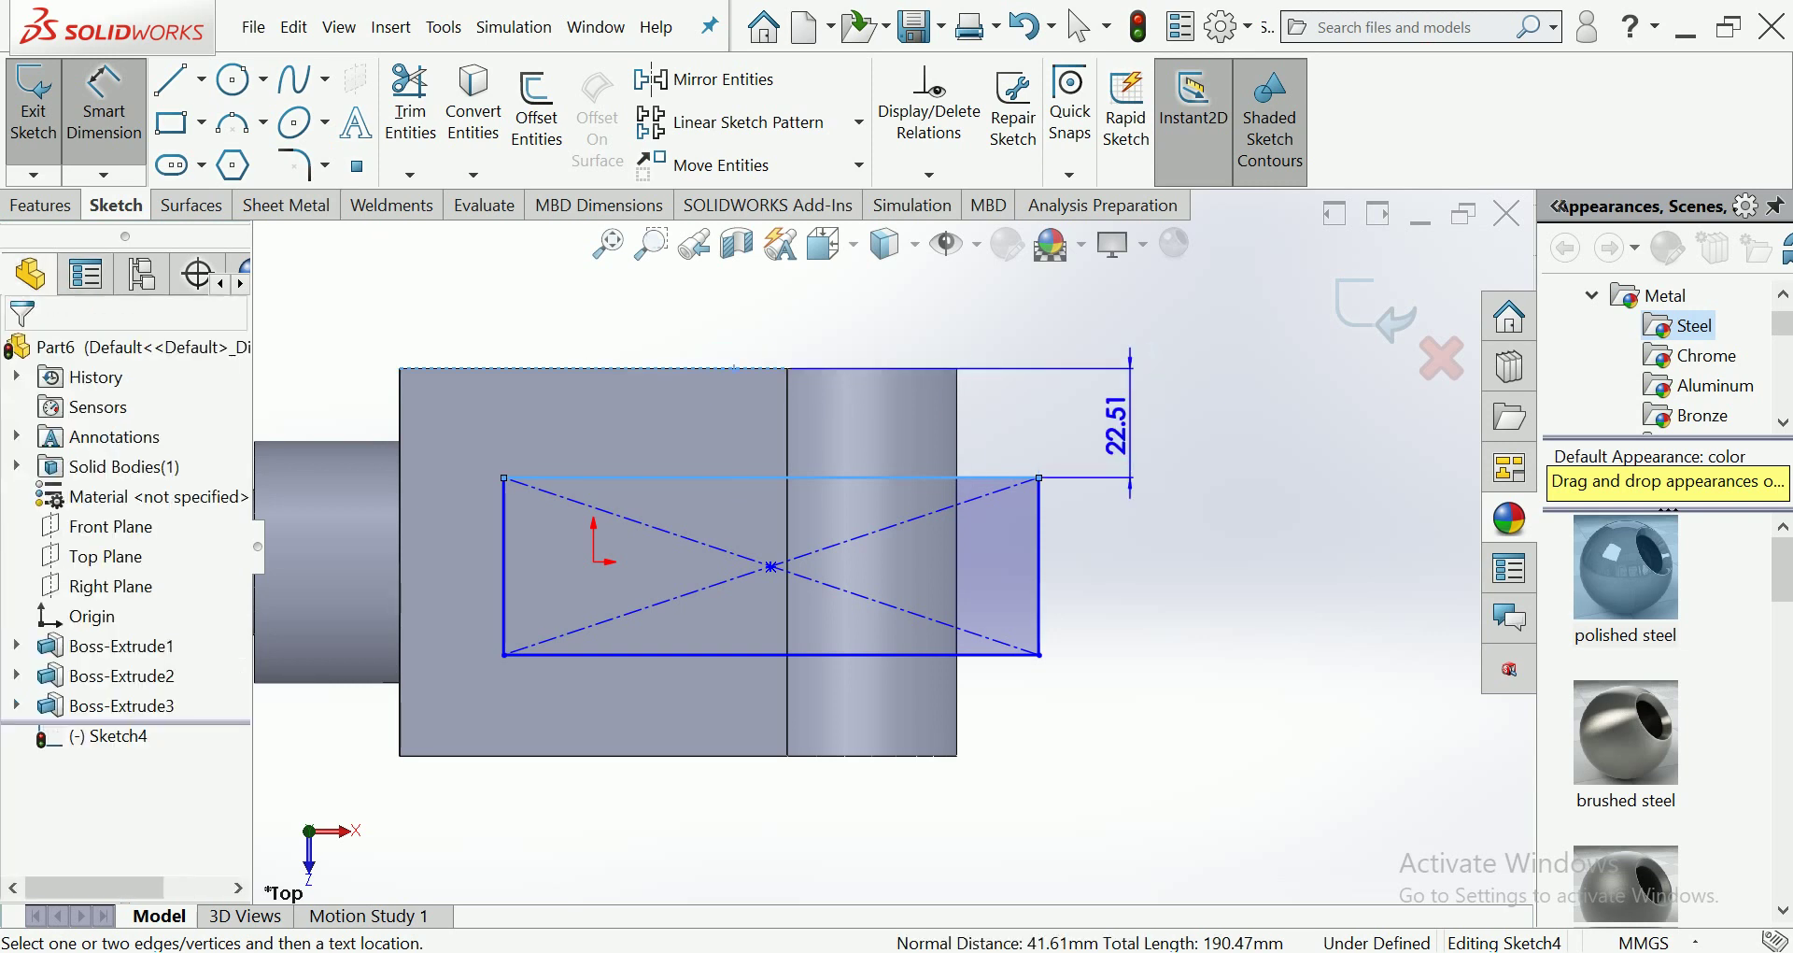
pyautogui.click(1113, 420)
pyautogui.write('20')
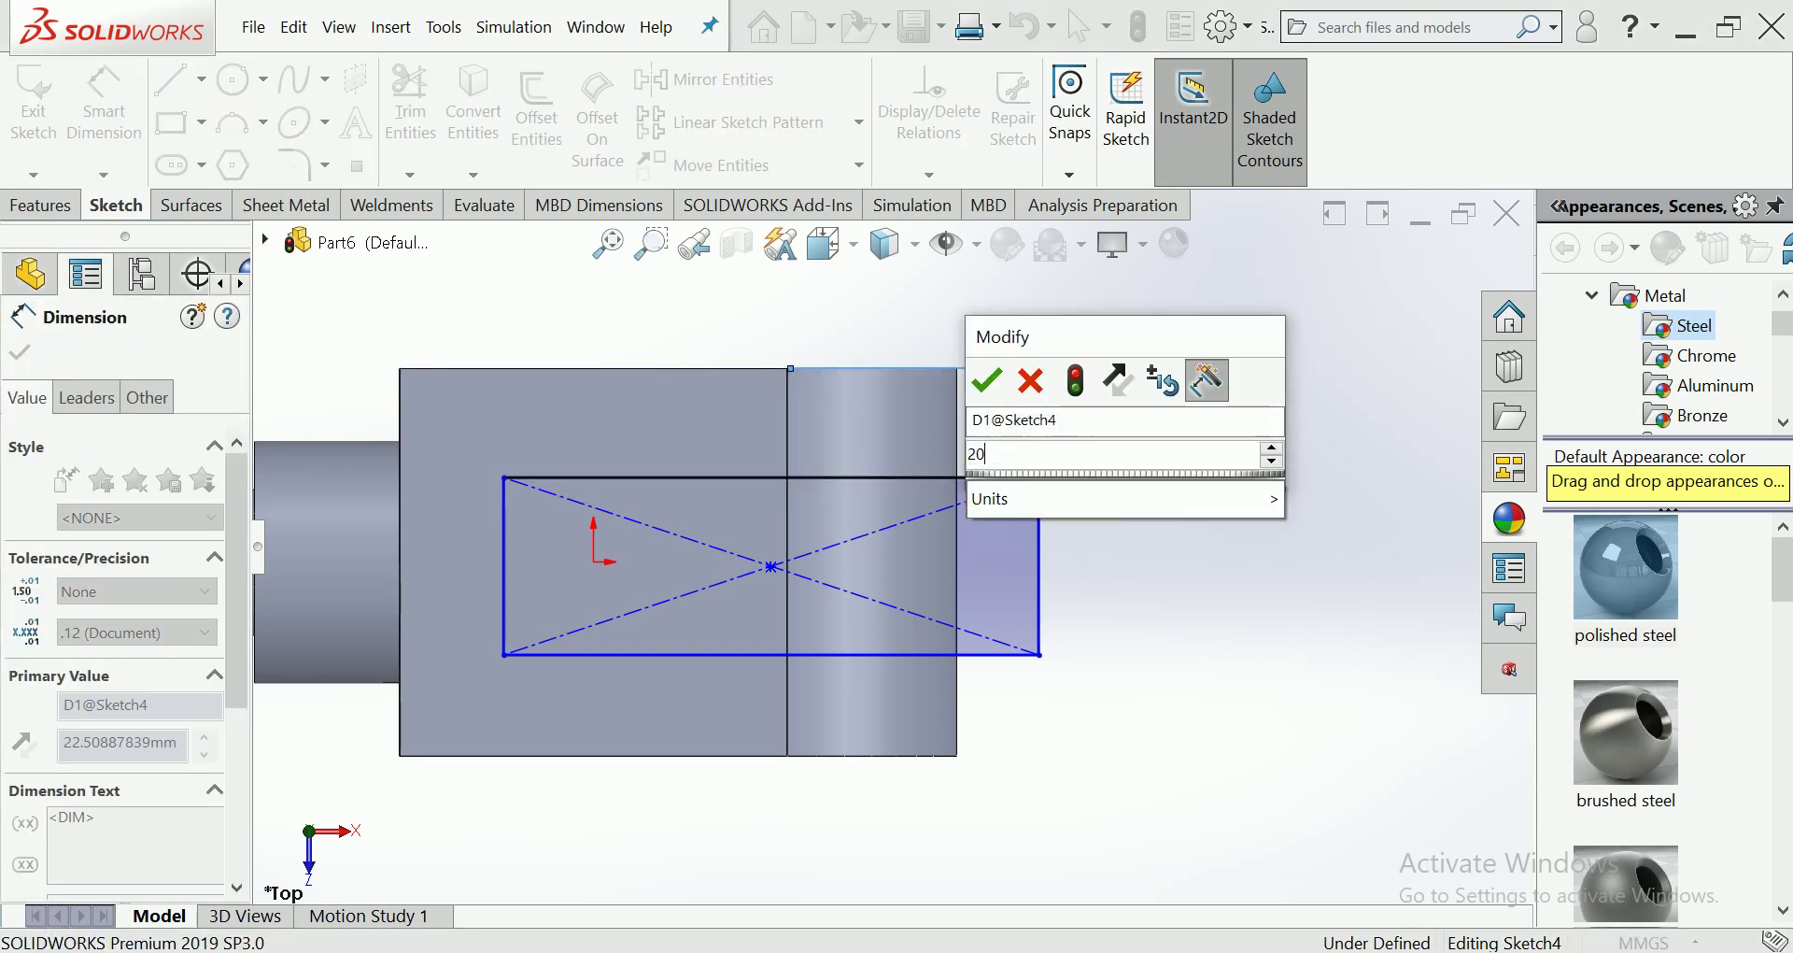
pyautogui.press('Escape')
pyautogui.press('Escape')
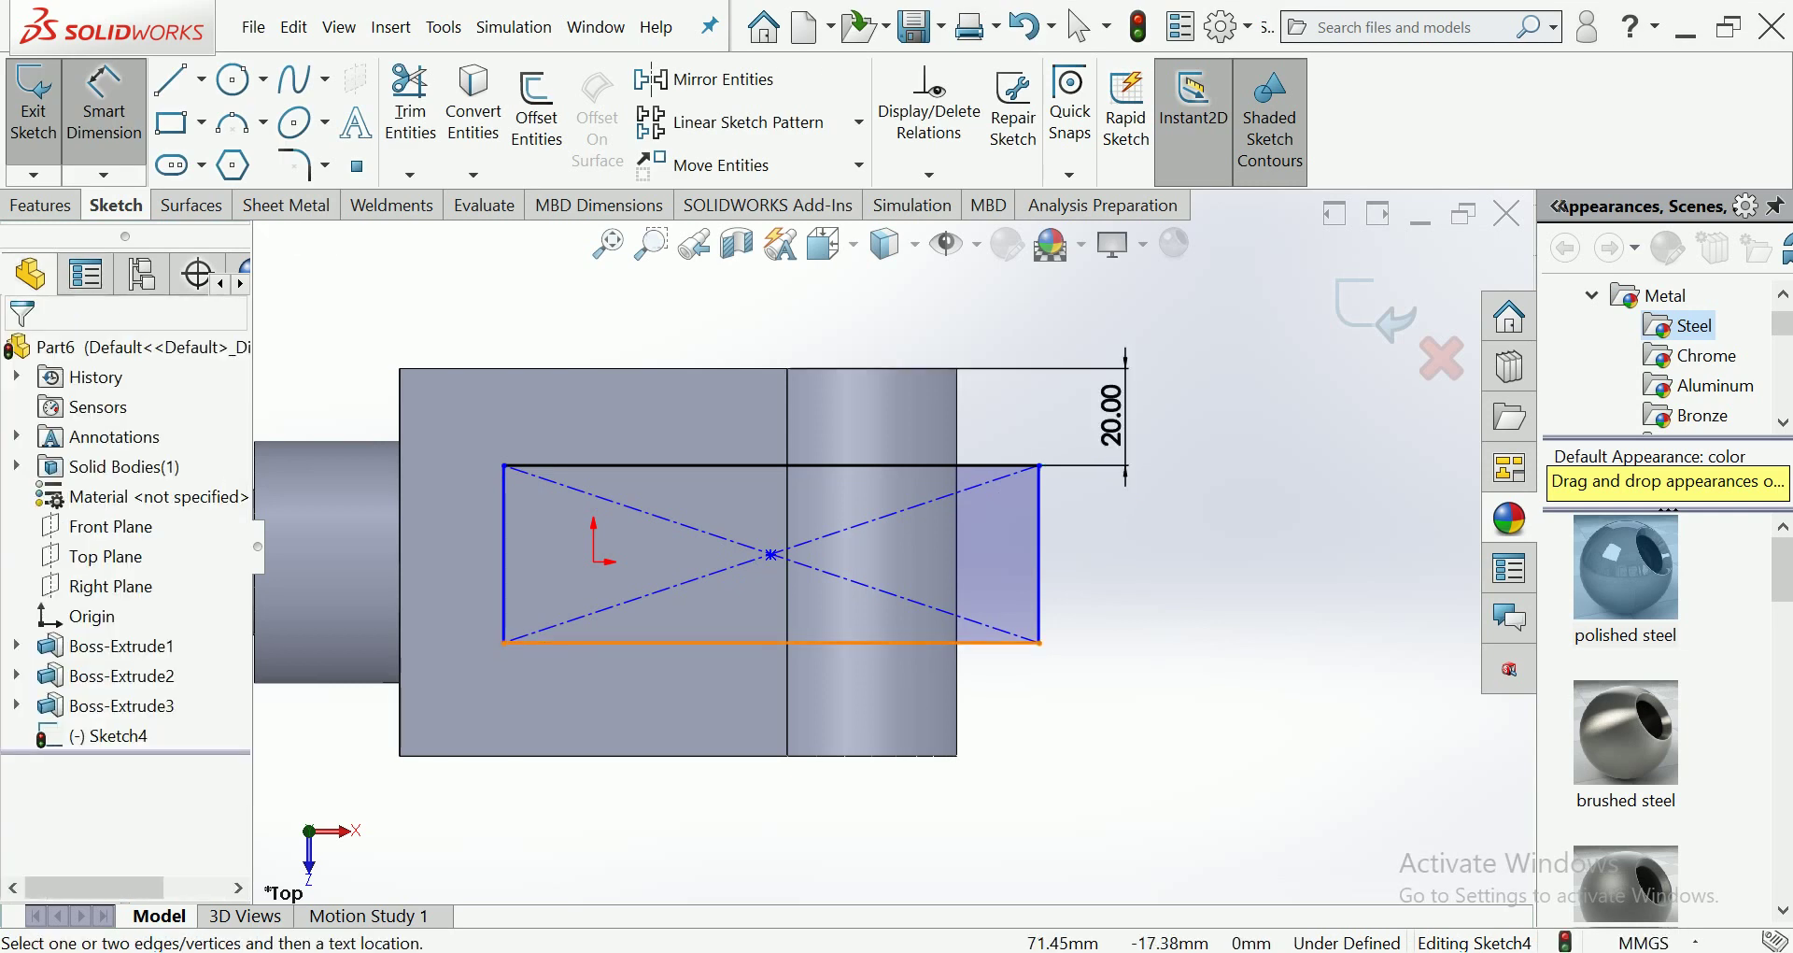
pyautogui.click(941, 643)
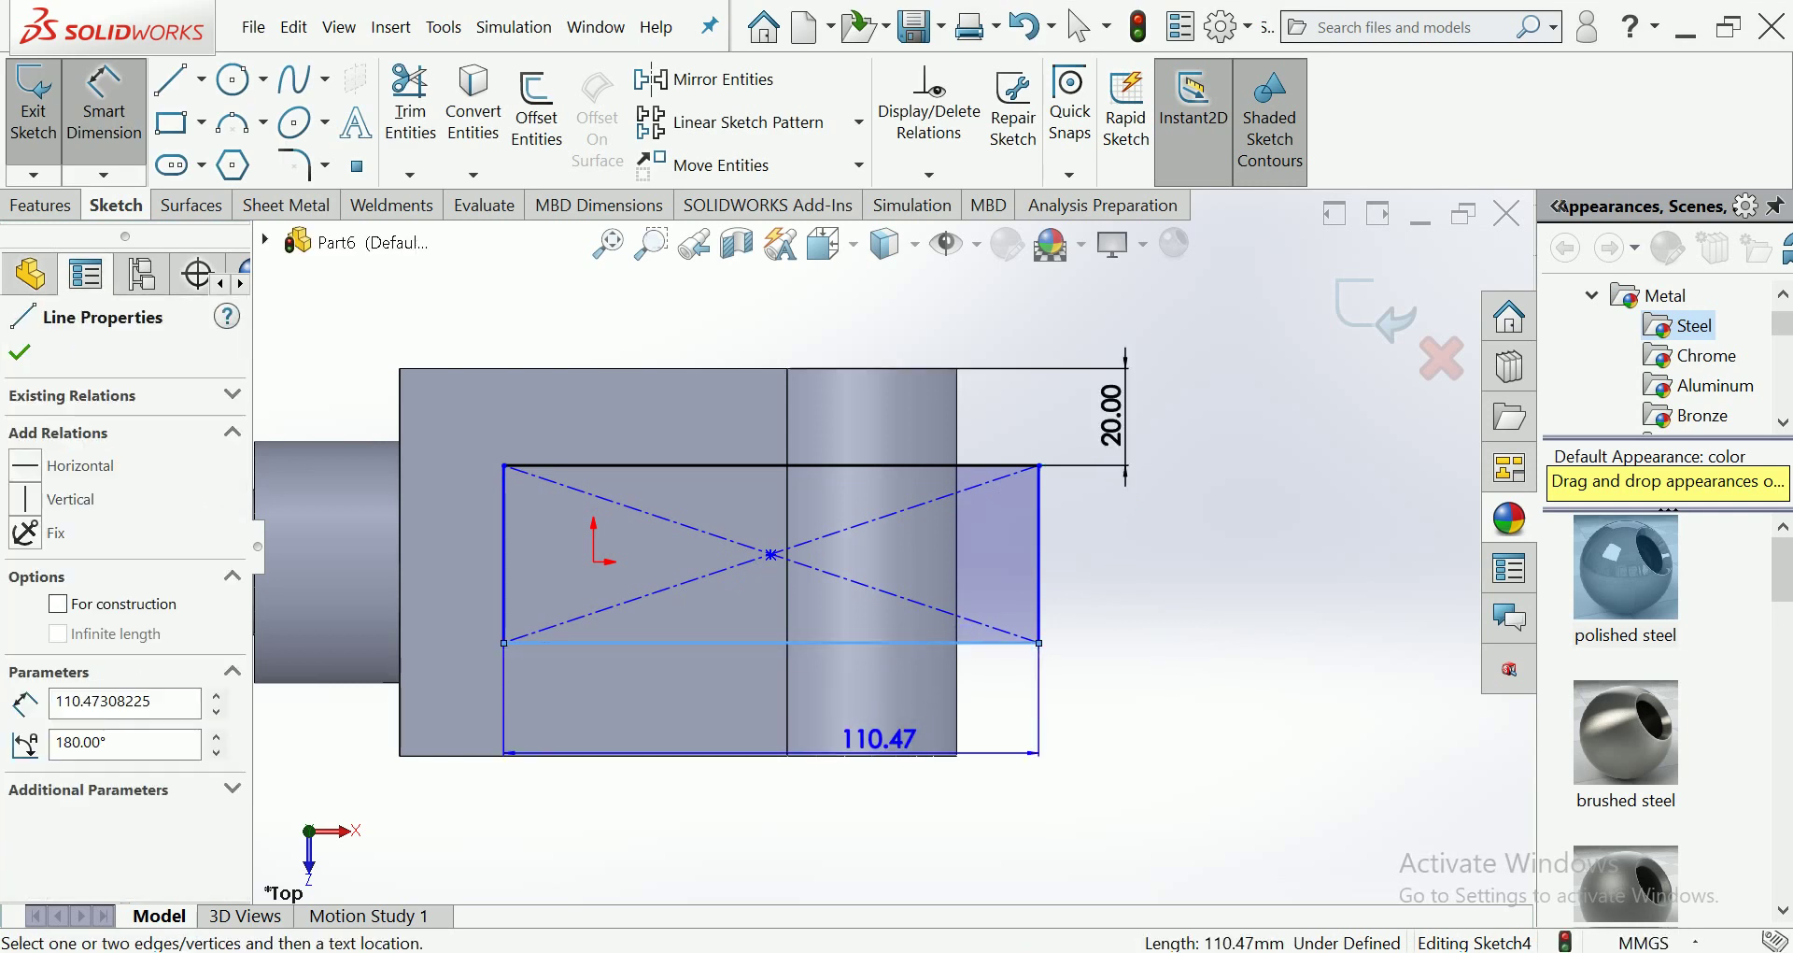
pyautogui.click(873, 756)
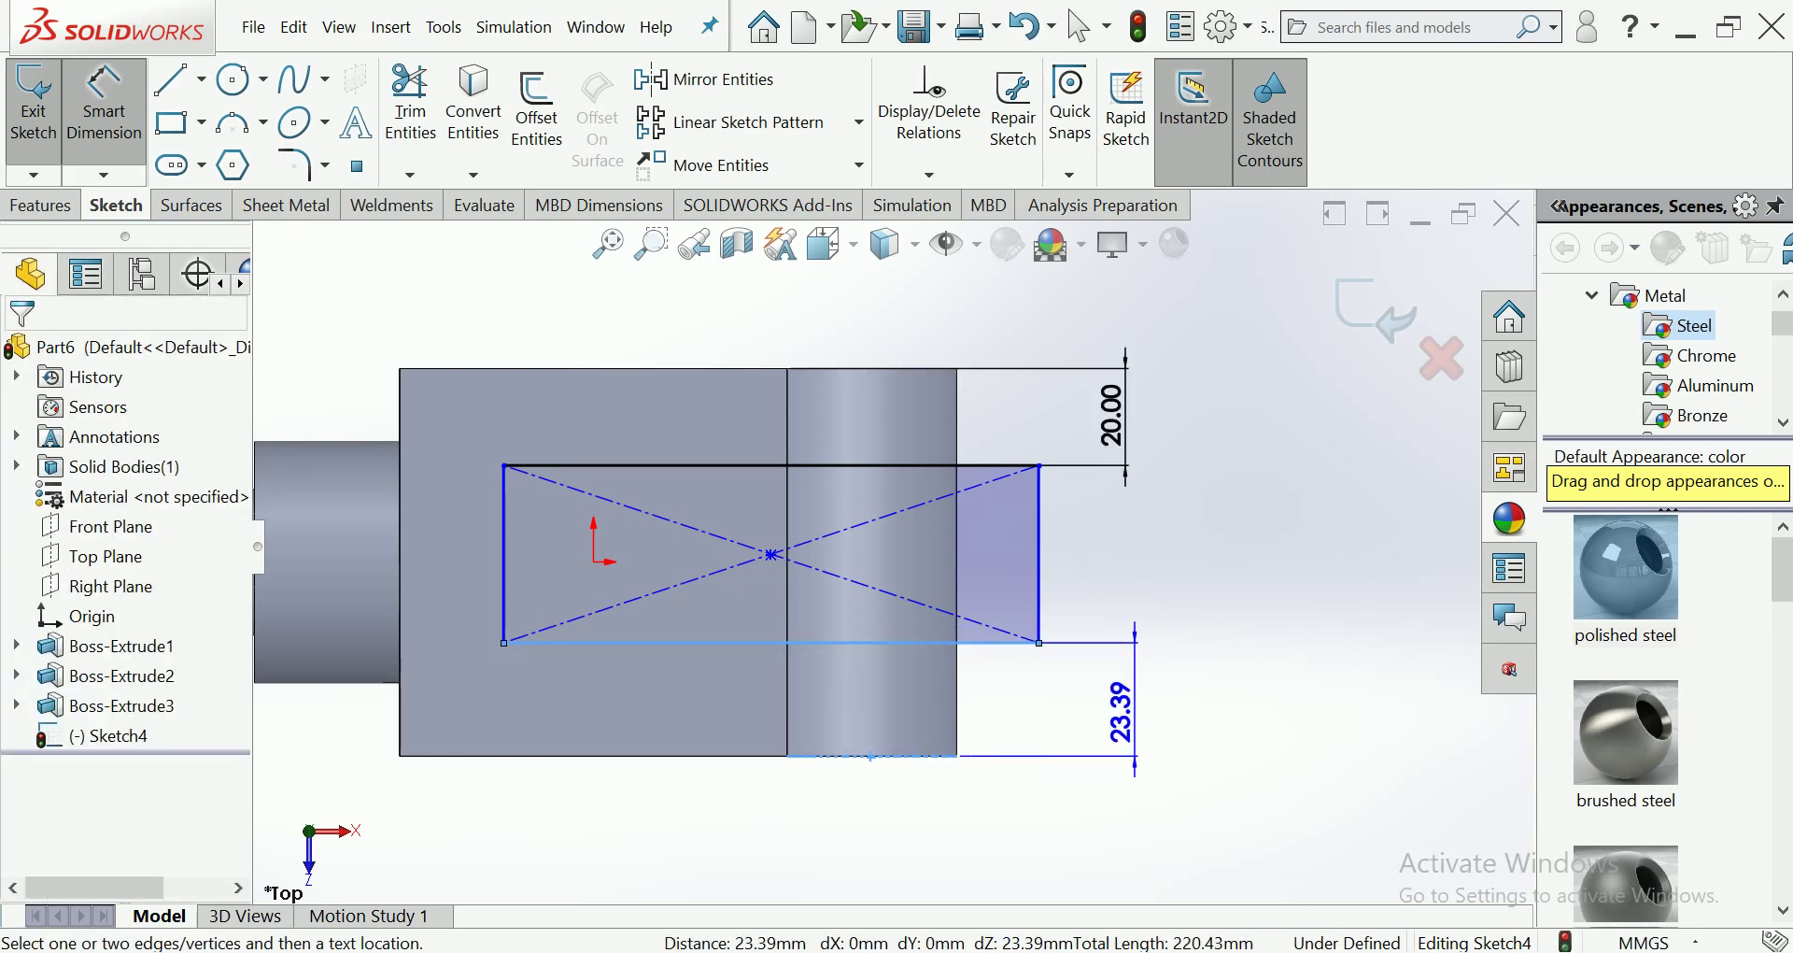
pyautogui.click(1135, 700)
pyautogui.write('20')
pyautogui.press('Return')
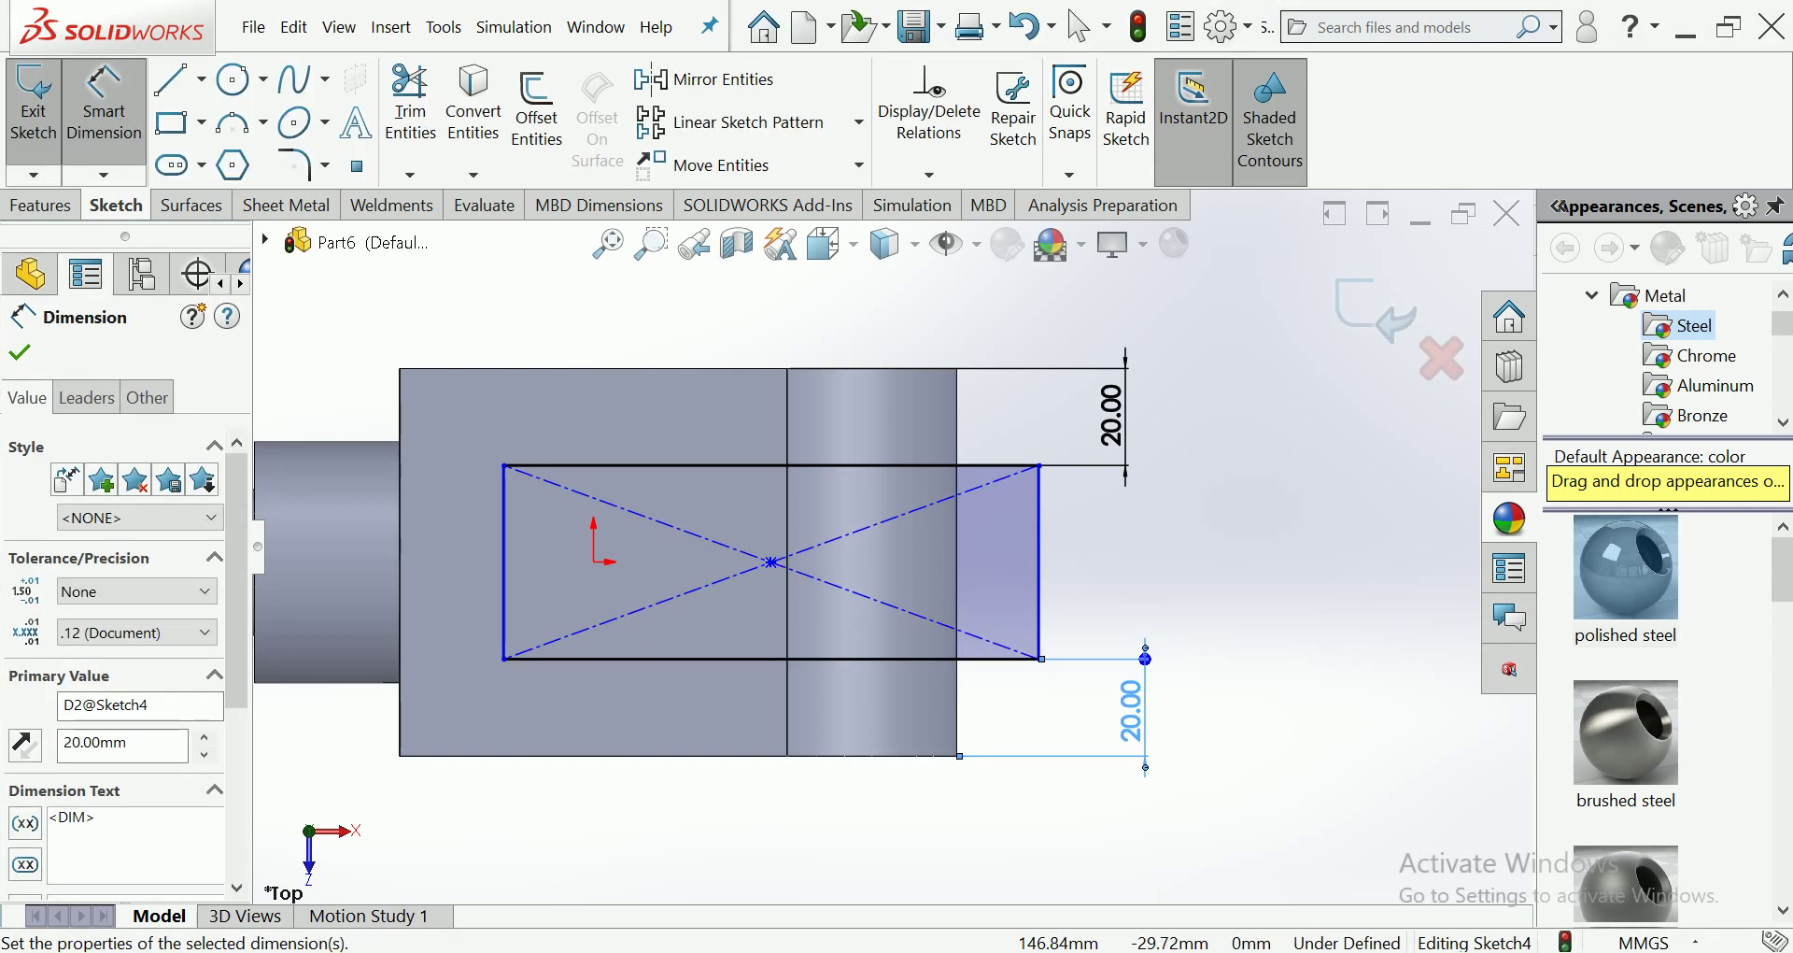
pyautogui.press('Escape')
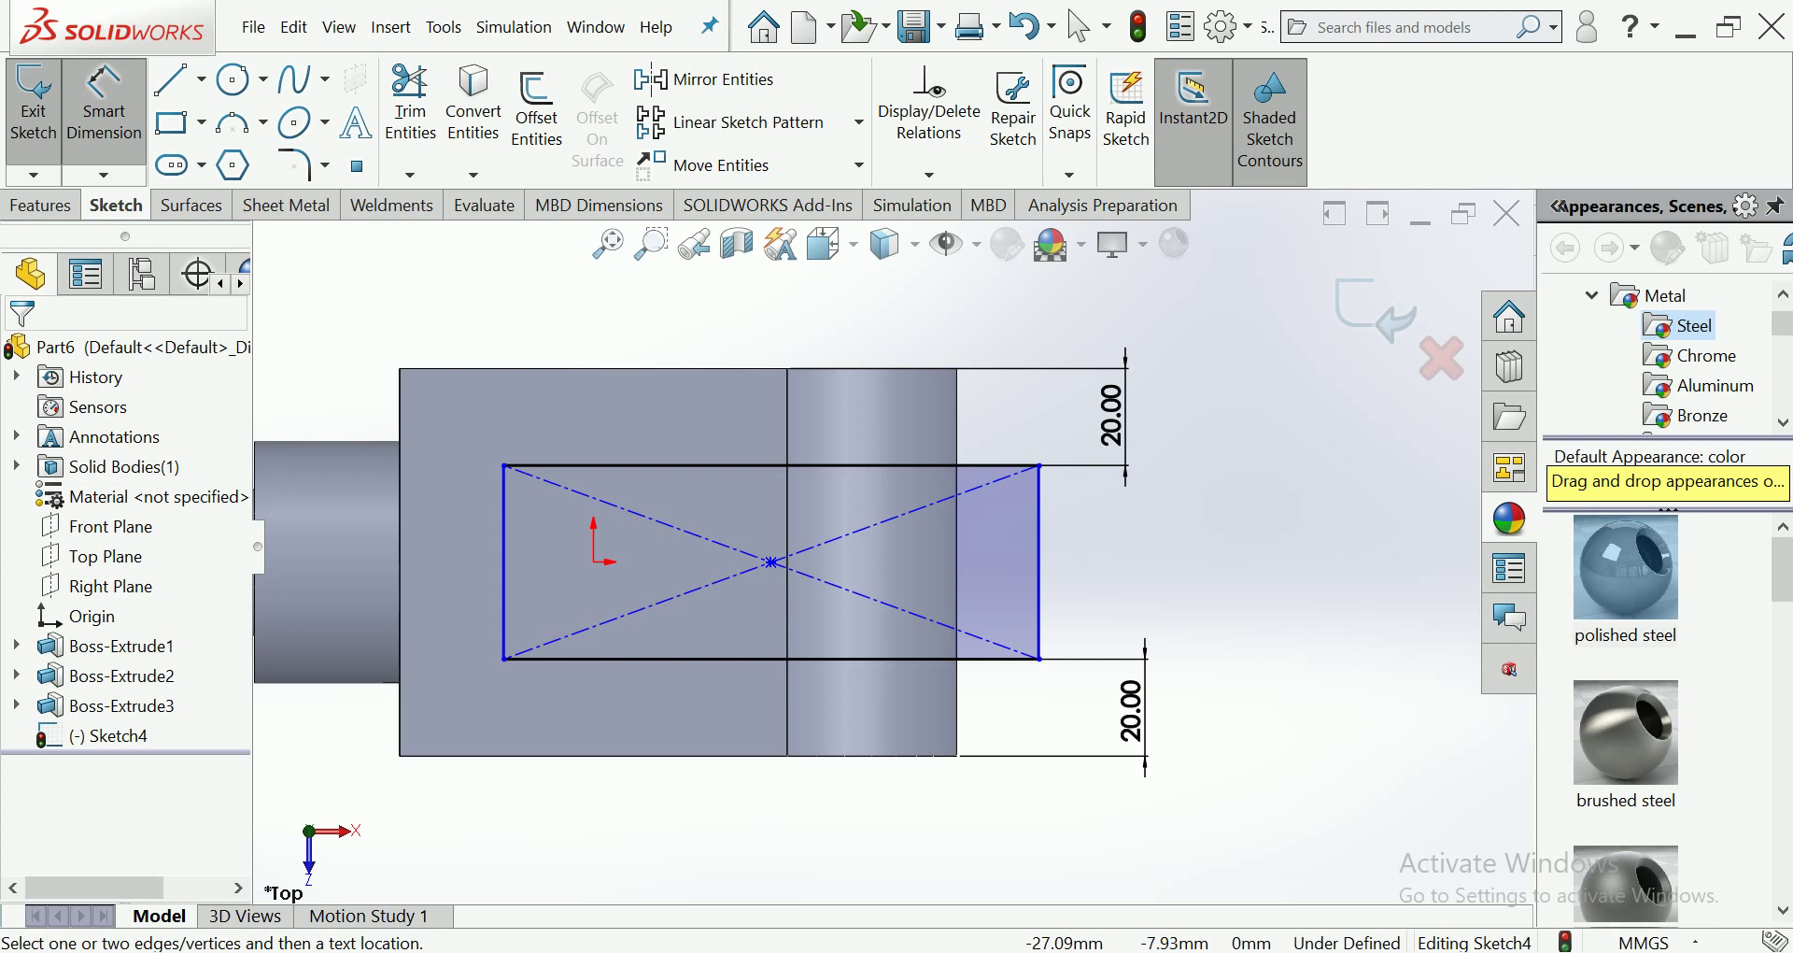
# Step: Offset the rectangle's left side 20 mm from the block's left edge
pyautogui.click(400, 588)
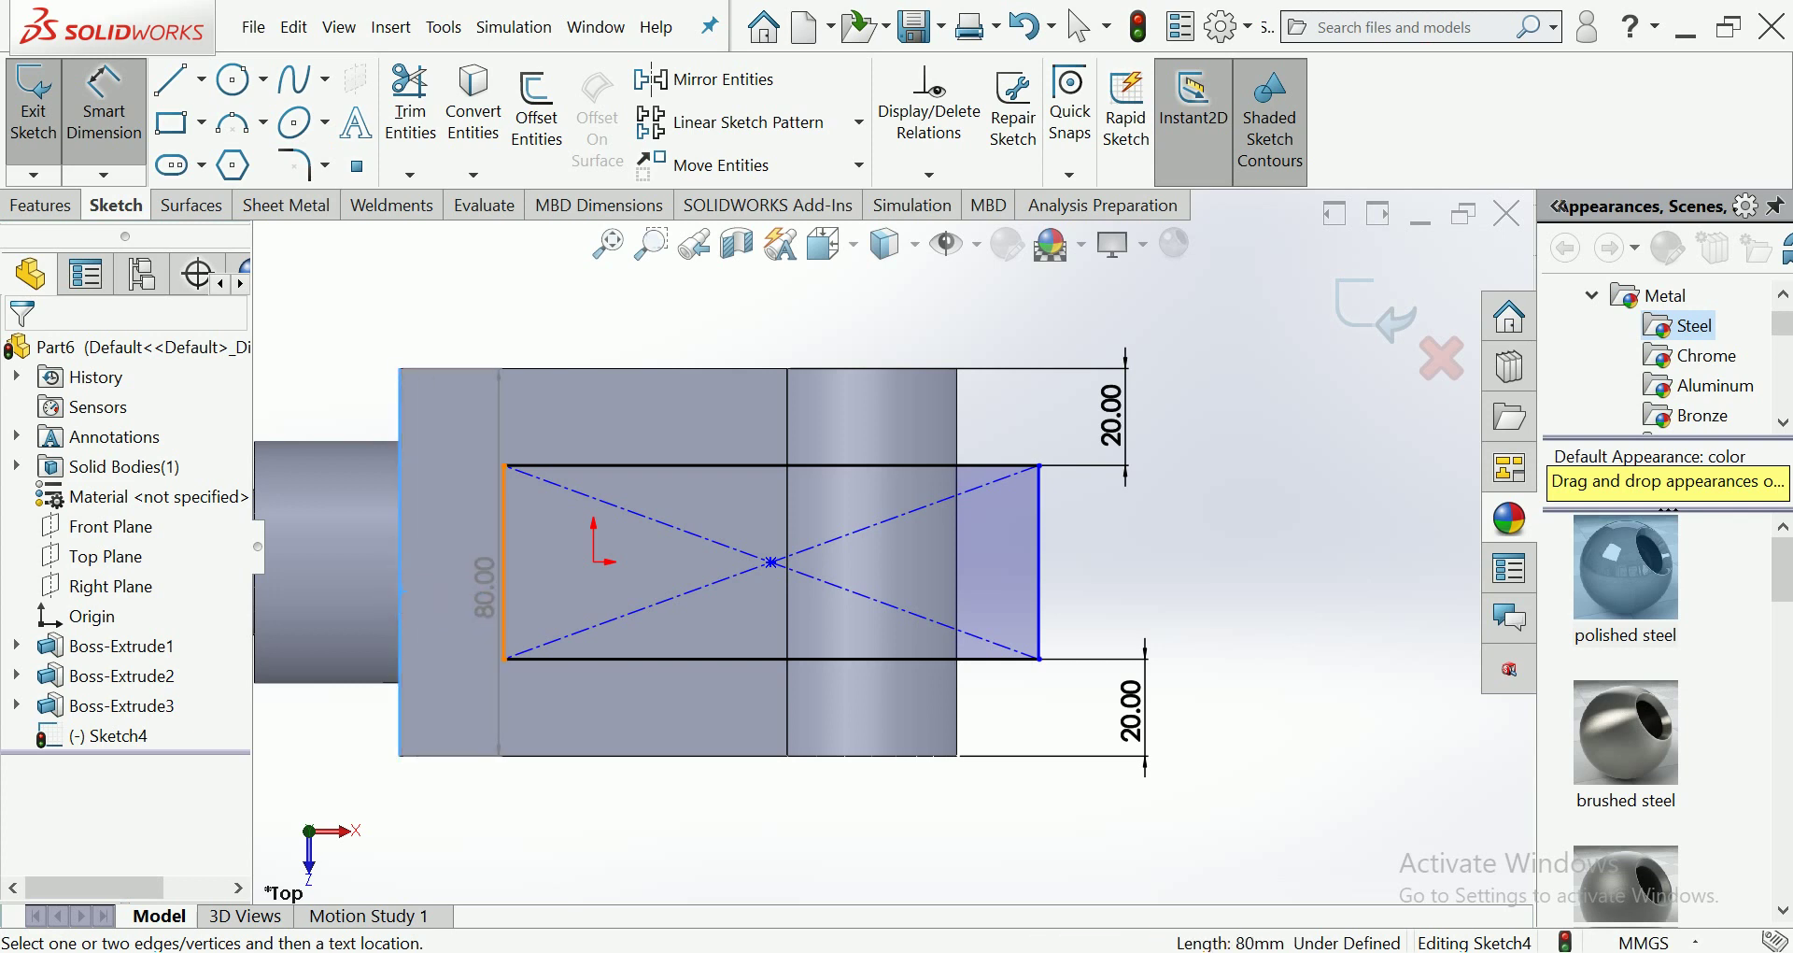
pyautogui.click(506, 561)
pyautogui.scroll(2, 887, 542)
pyautogui.click(582, 355)
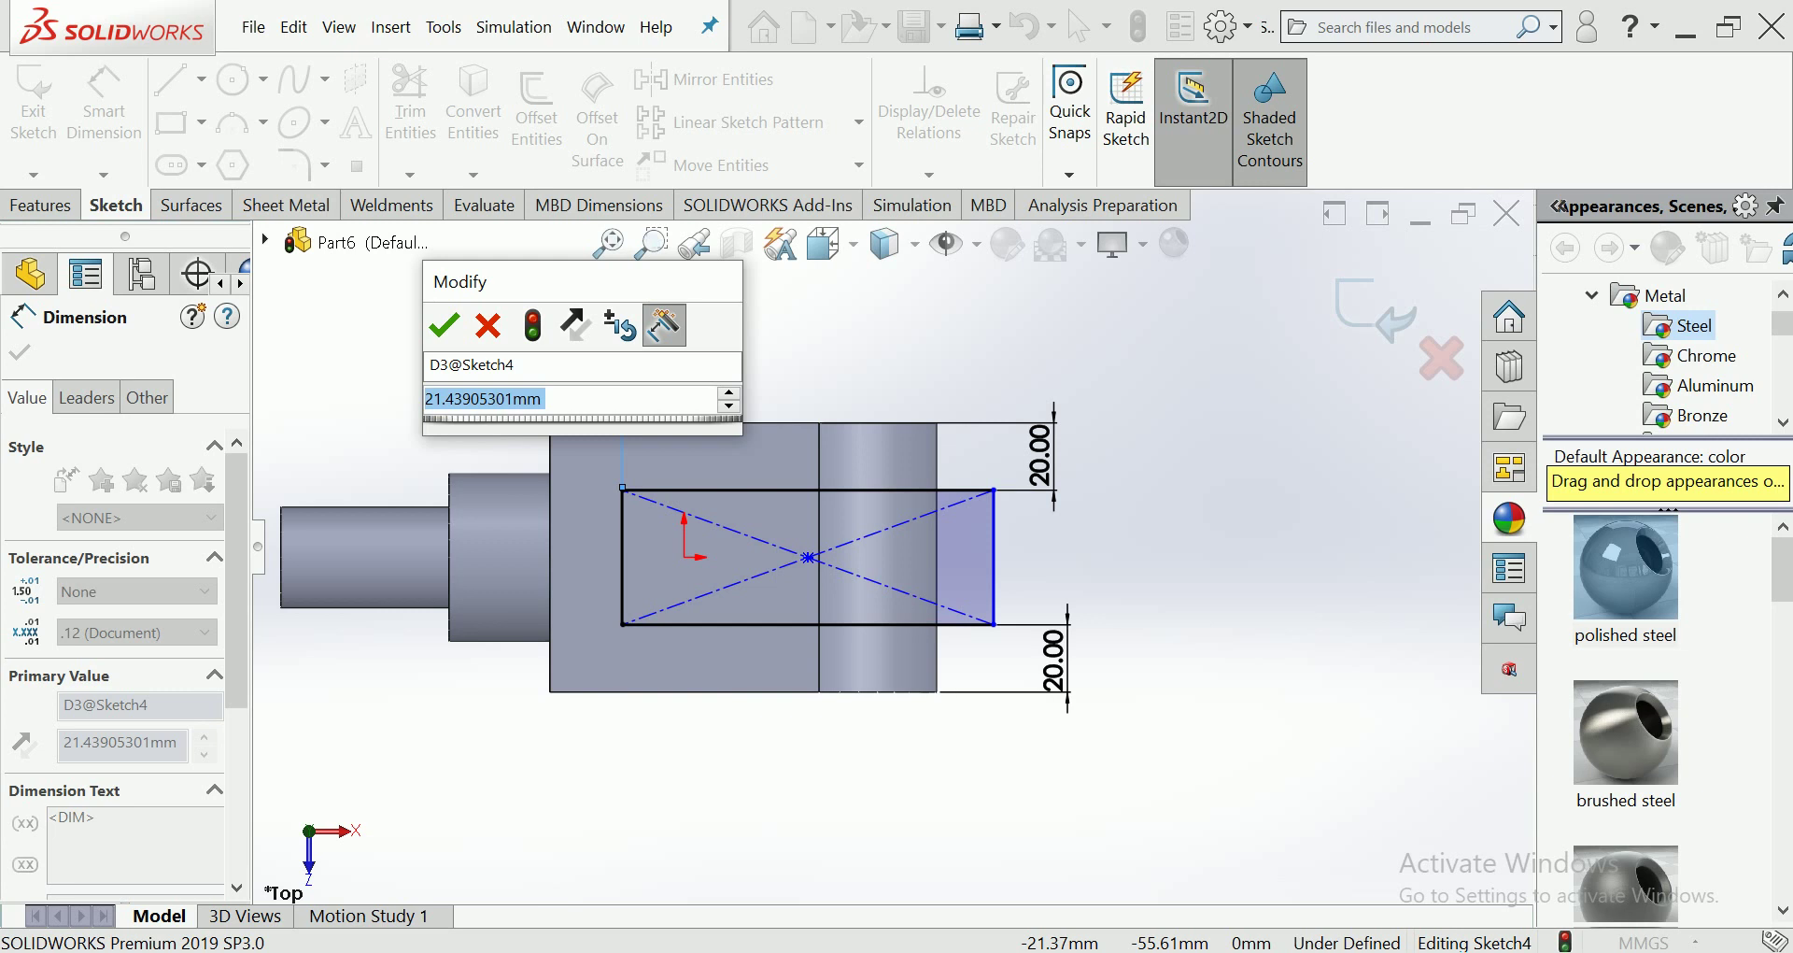
pyautogui.write('20')
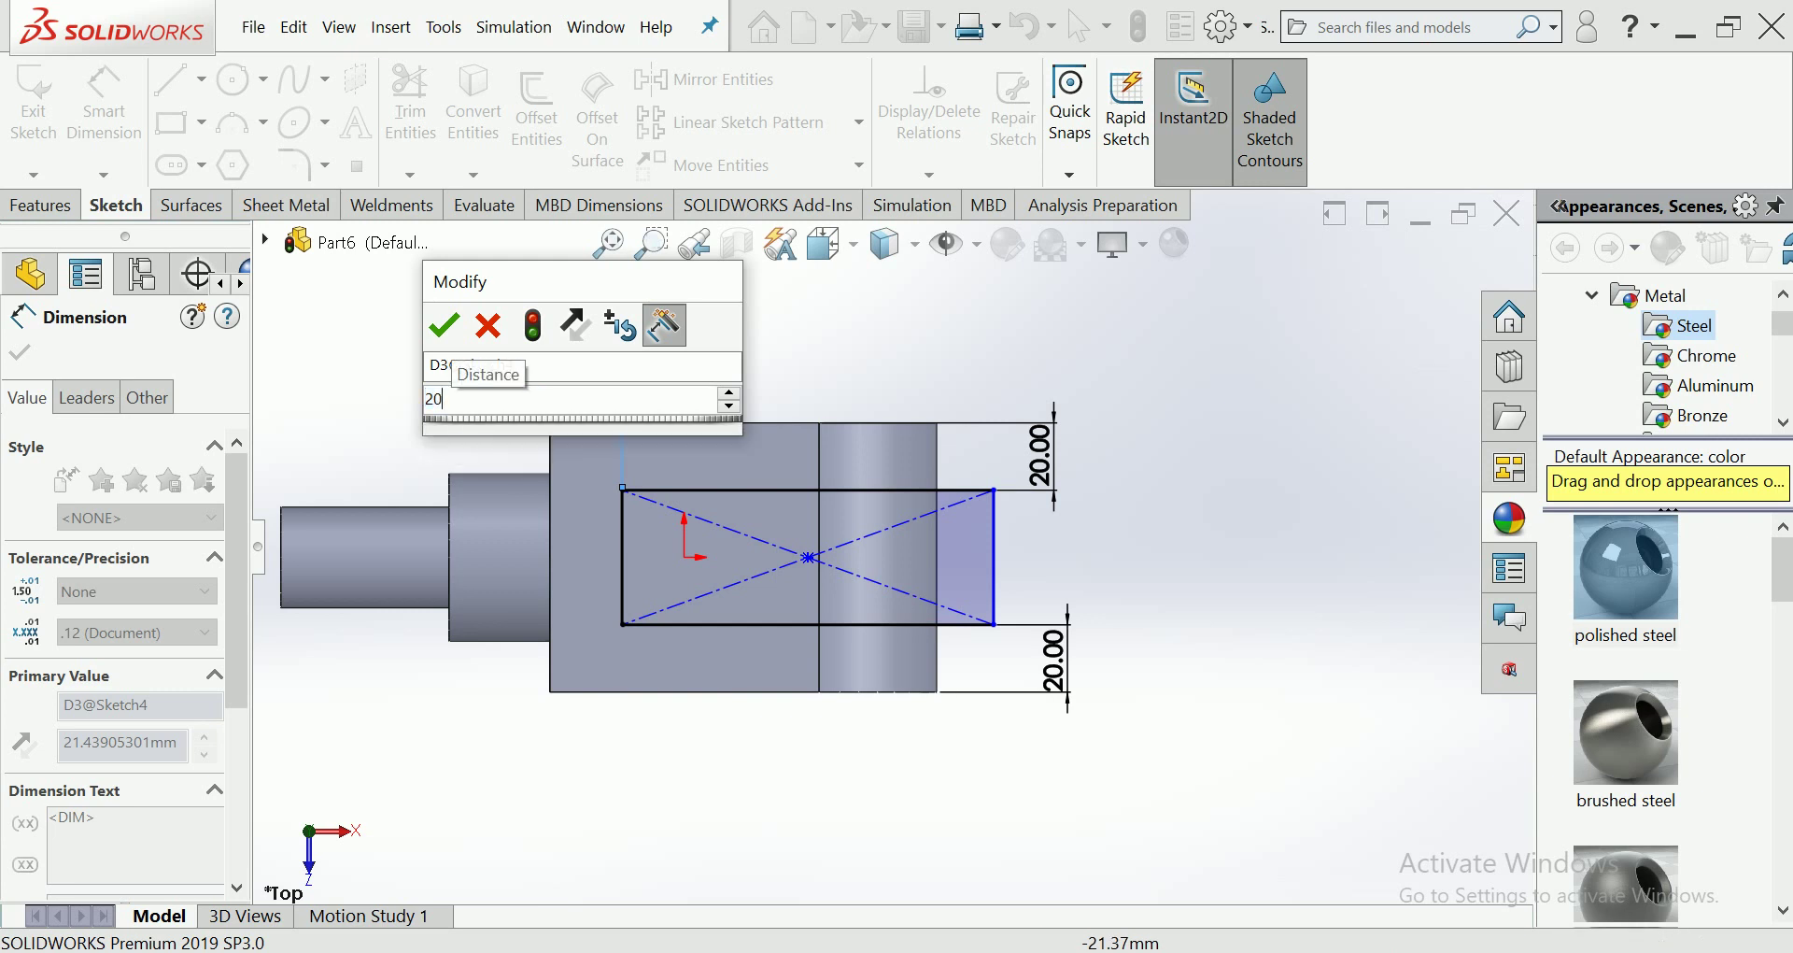
pyautogui.press('Return')
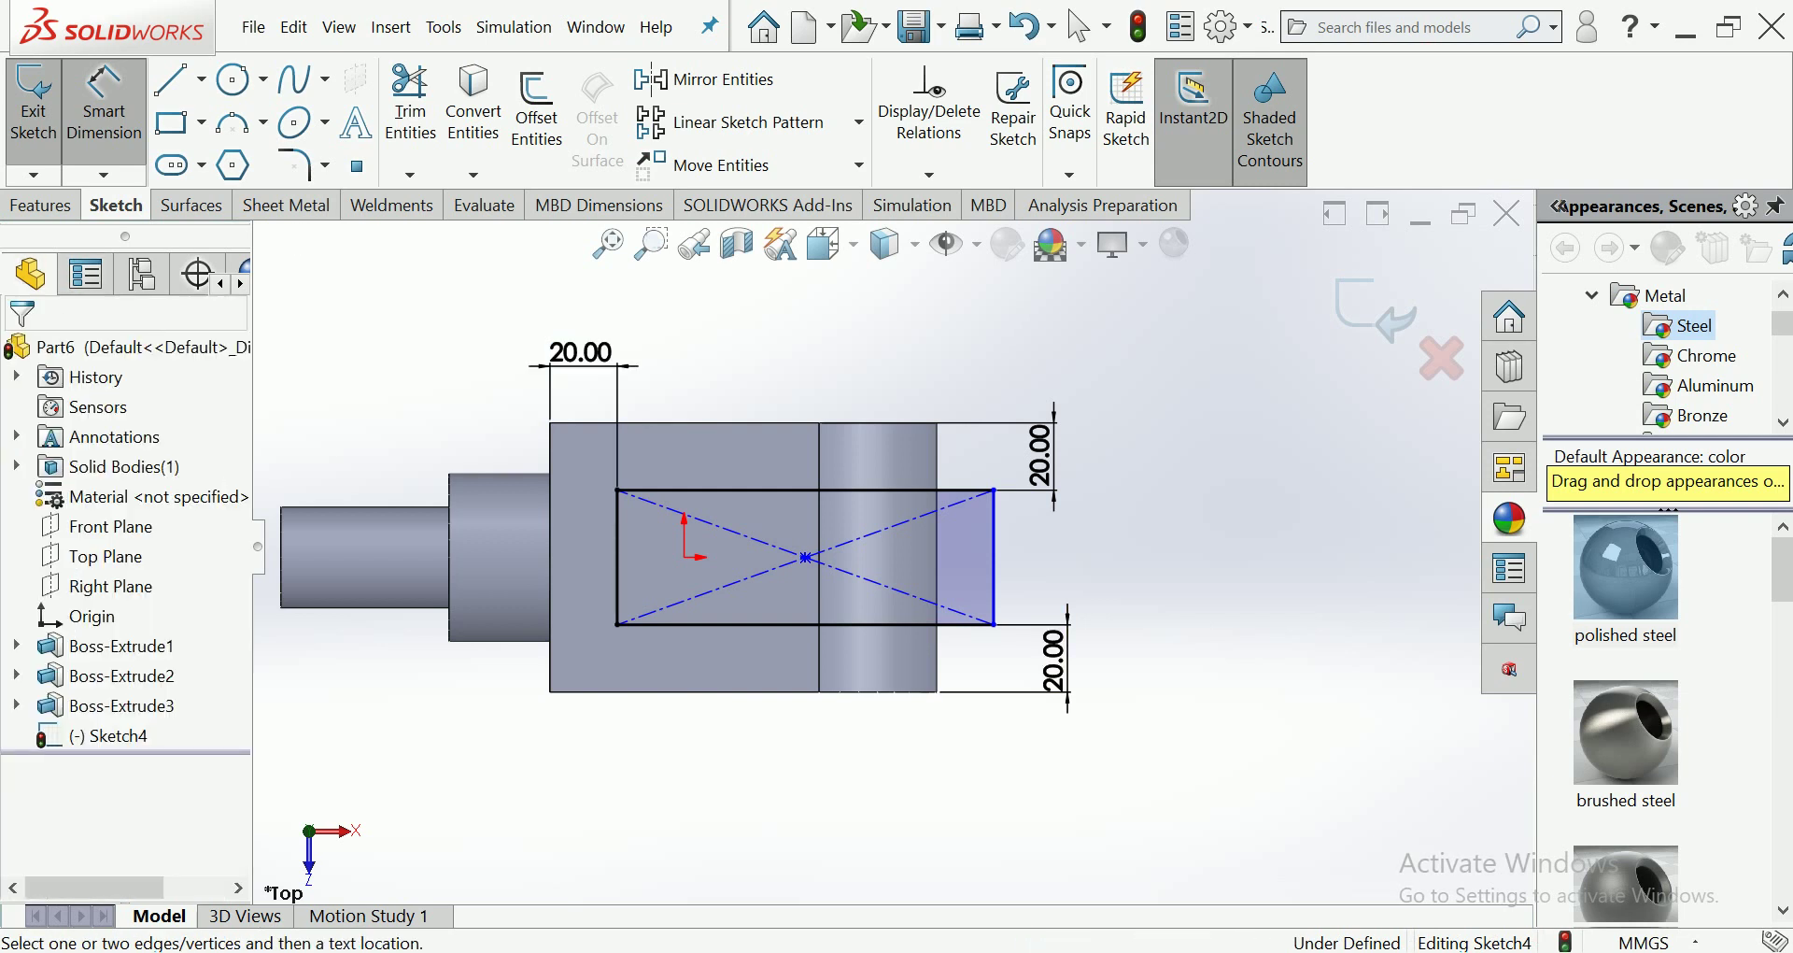
pyautogui.click(1079, 26)
pyautogui.click(40, 205)
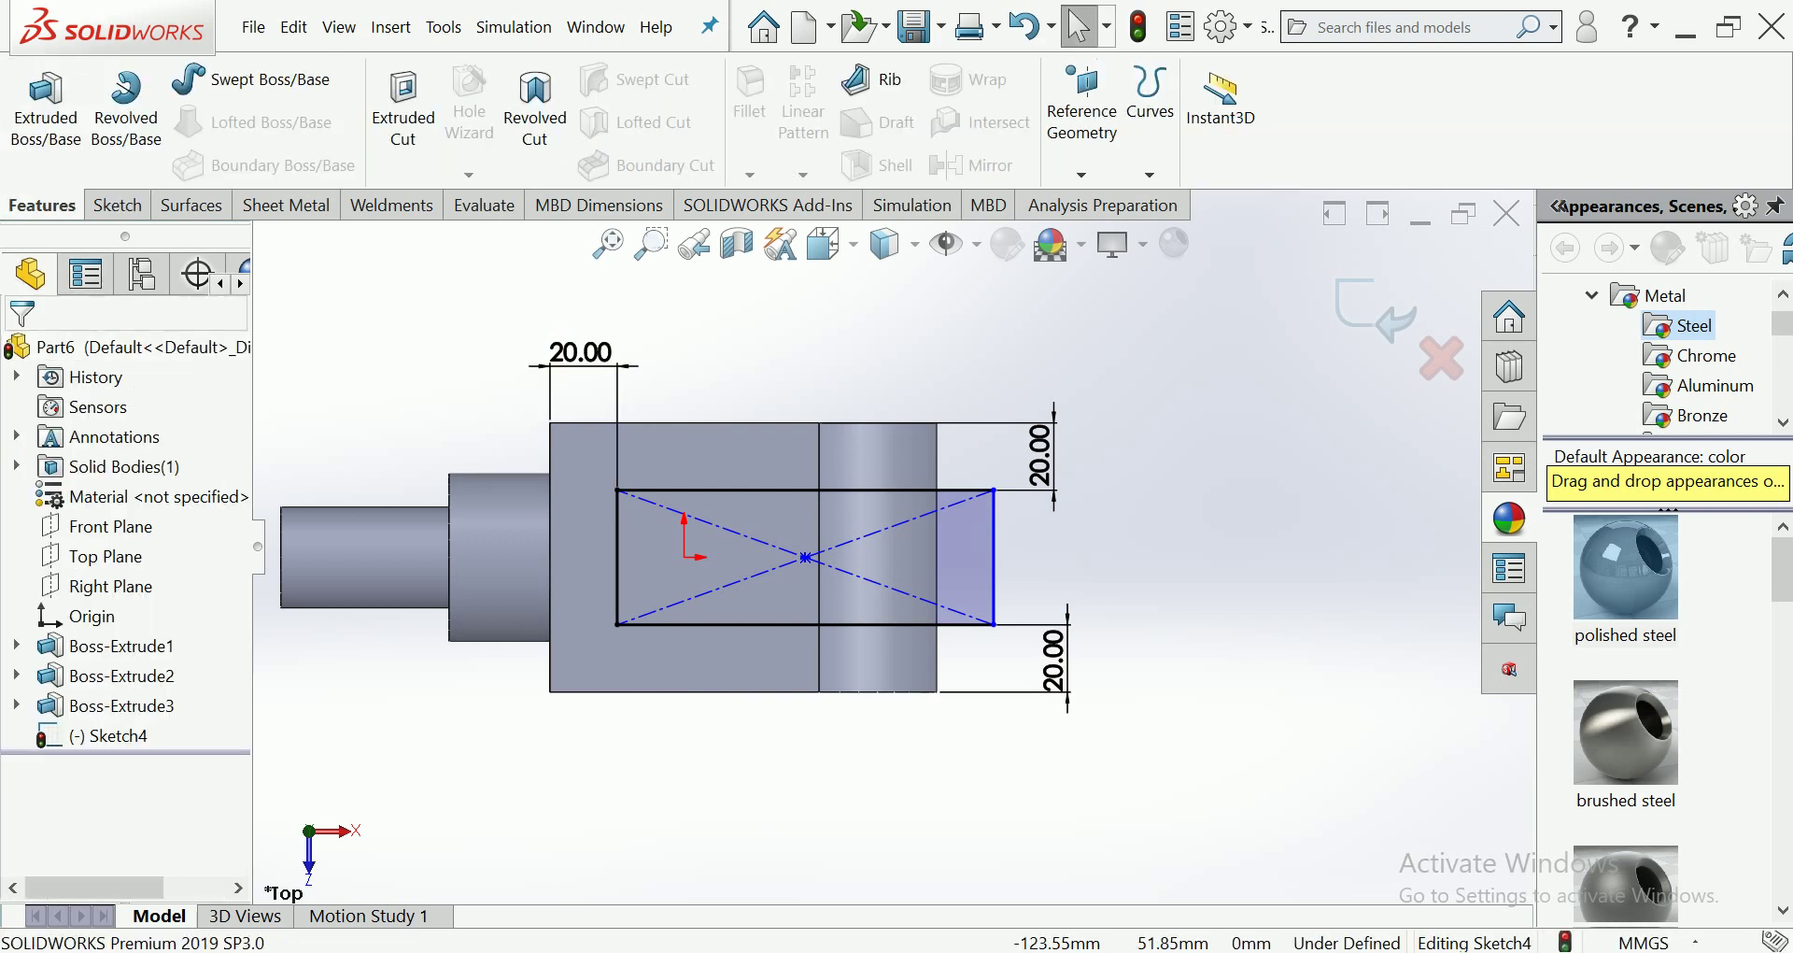
# Step: Extrude-cut the Sketch4 rectangle Through All - Both, slotting the block into a fork
pyautogui.click(402, 103)
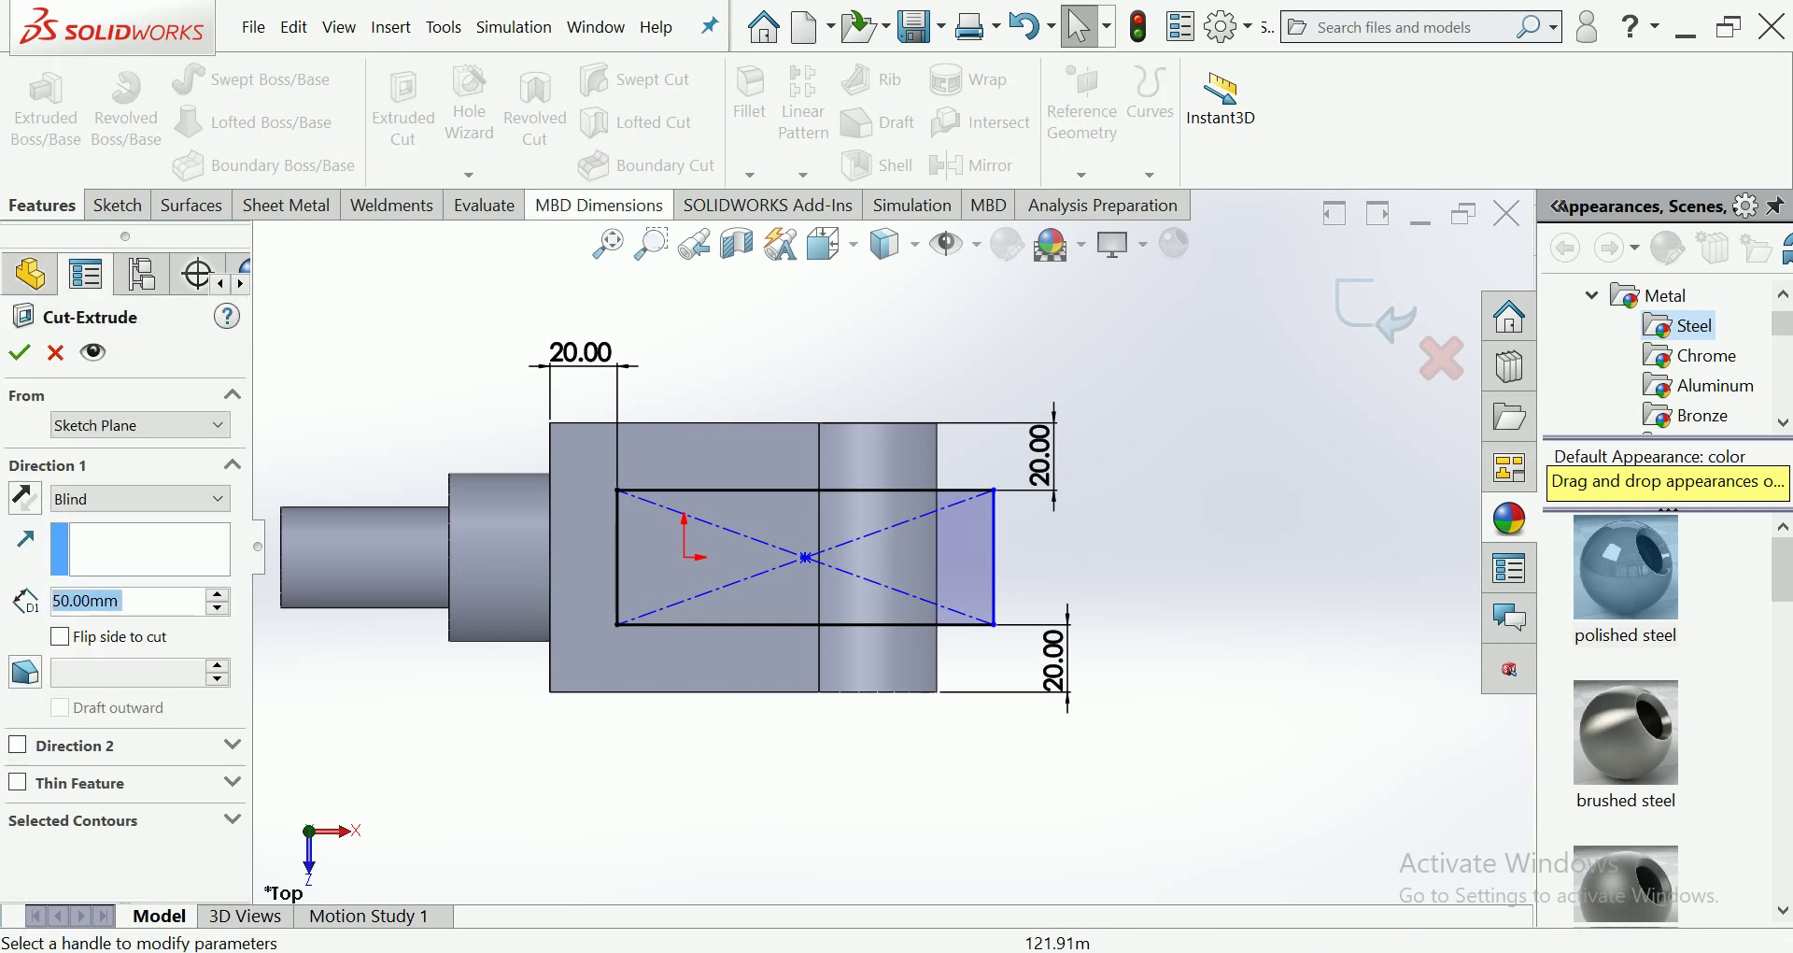
pyautogui.scroll(-3, 276, 514)
pyautogui.scroll(2, 275, 515)
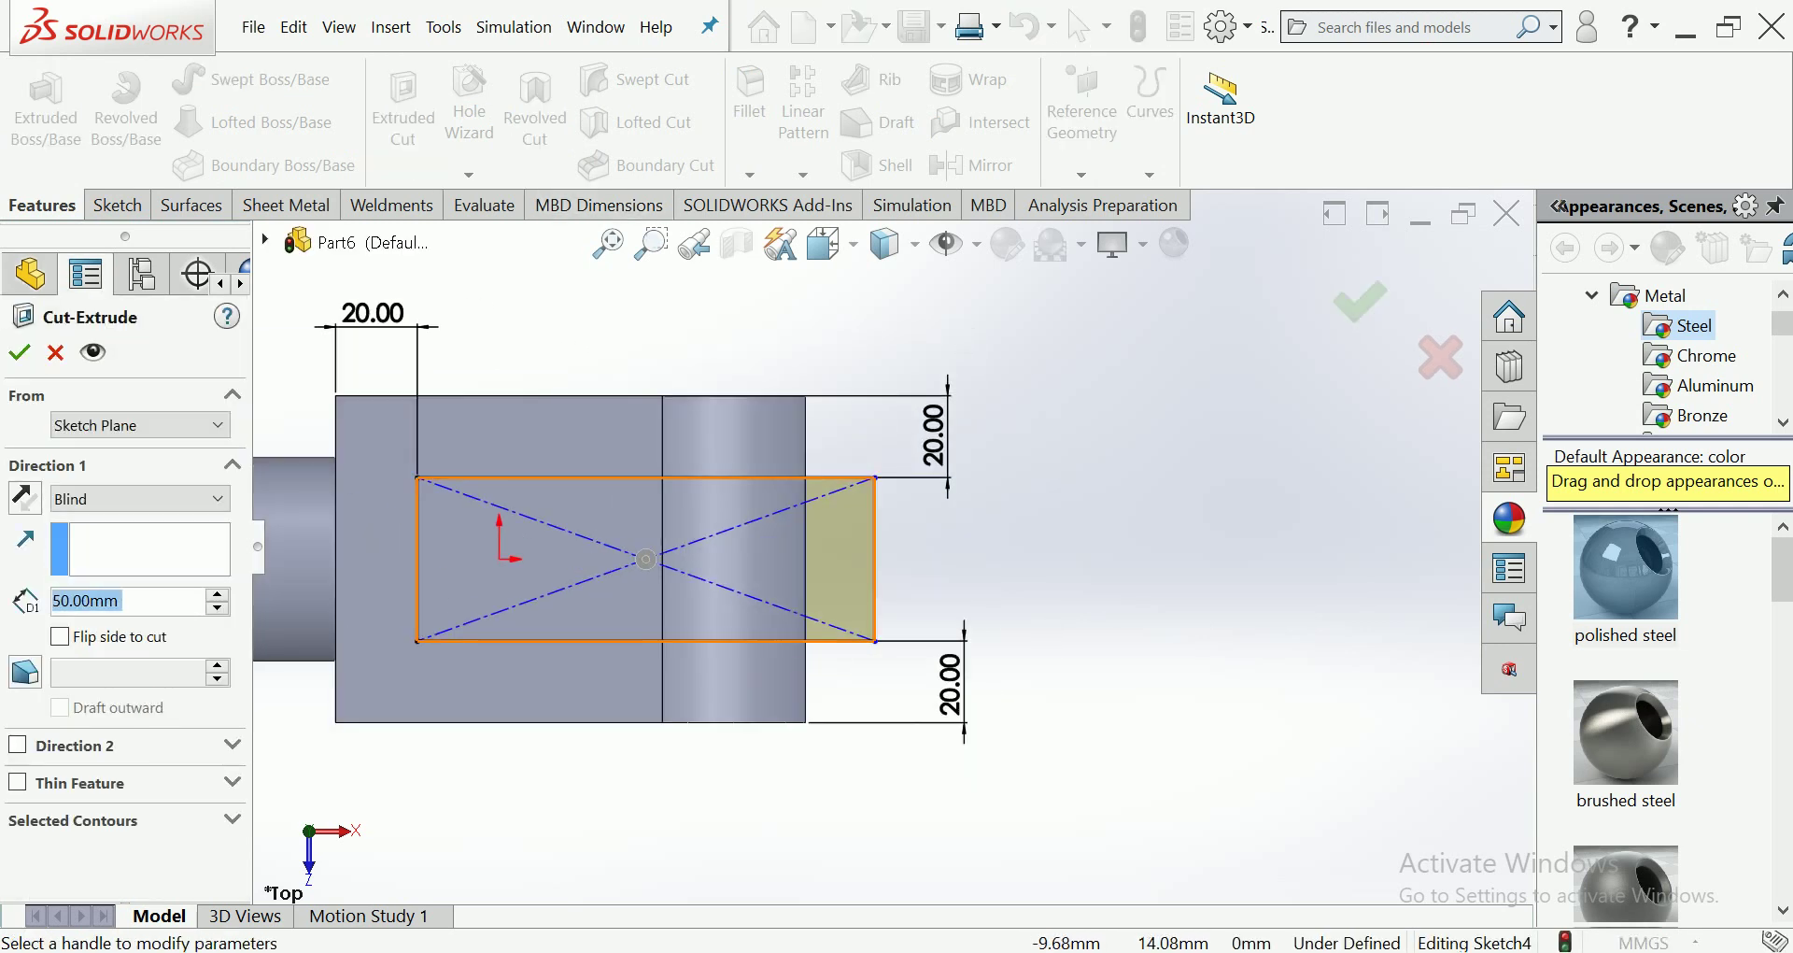
pyautogui.click(140, 497)
pyautogui.click(98, 559)
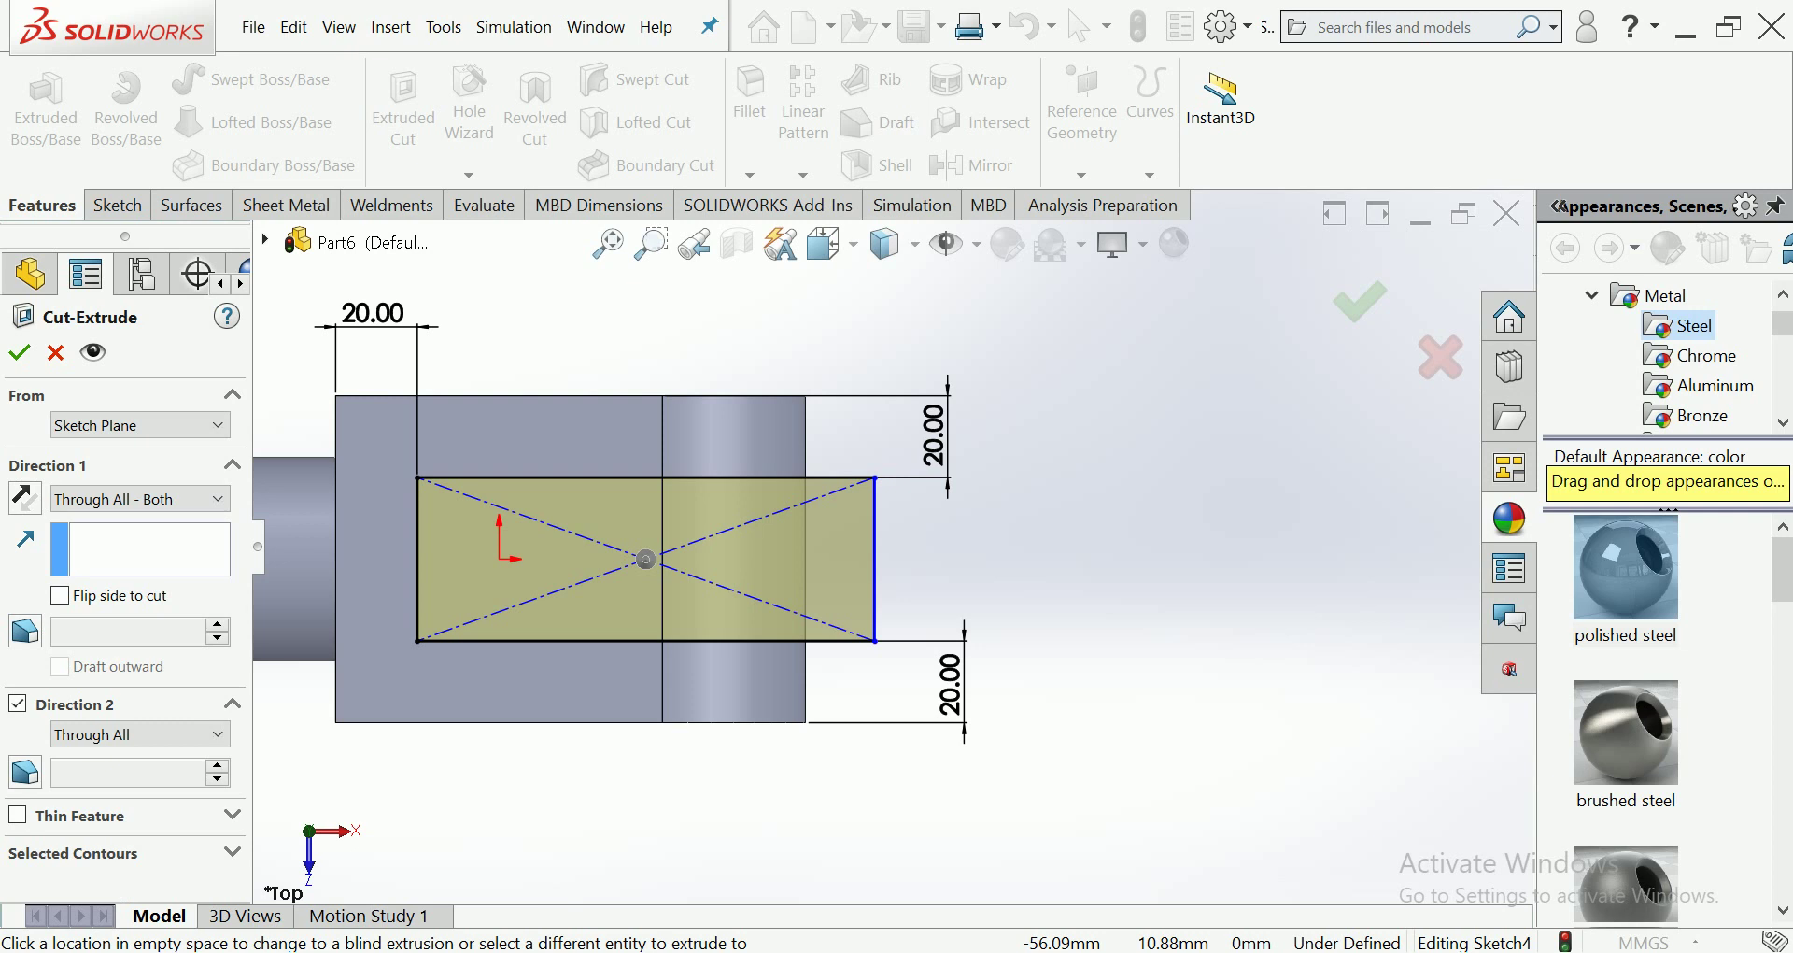
pyautogui.click(18, 352)
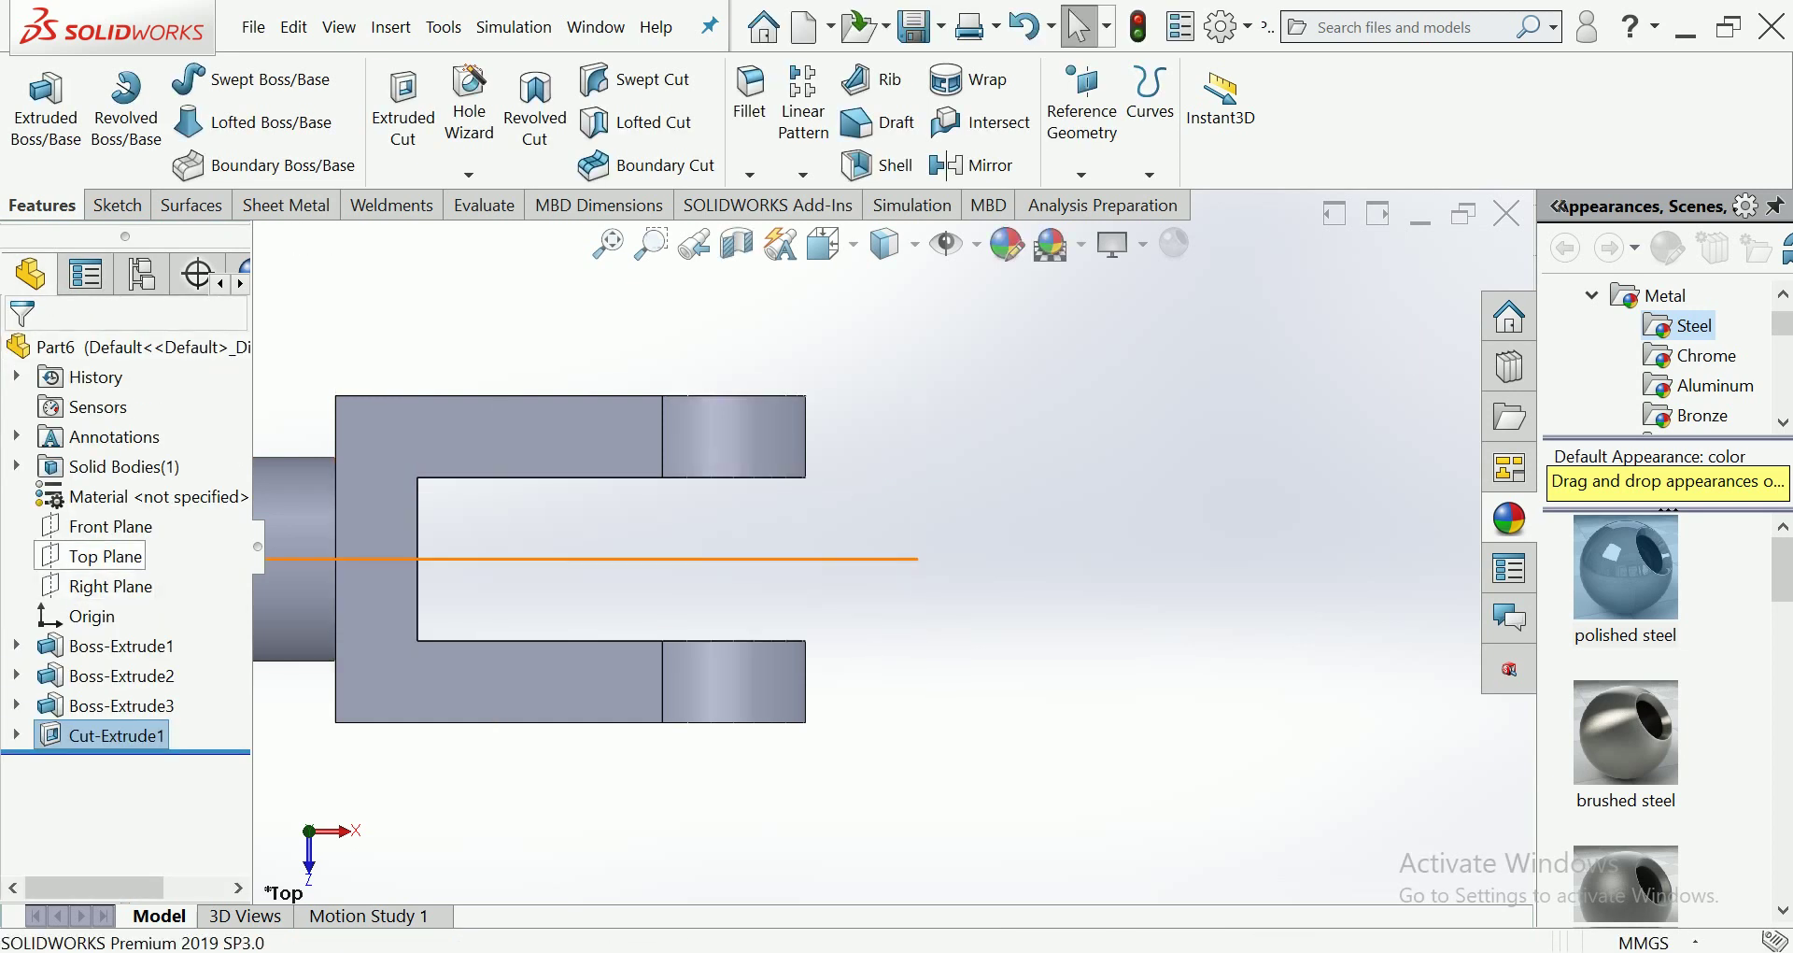
pyautogui.click(110, 525)
# Step: Start a new sketch on the Front Plane and view it face-on
pyautogui.click(116, 499)
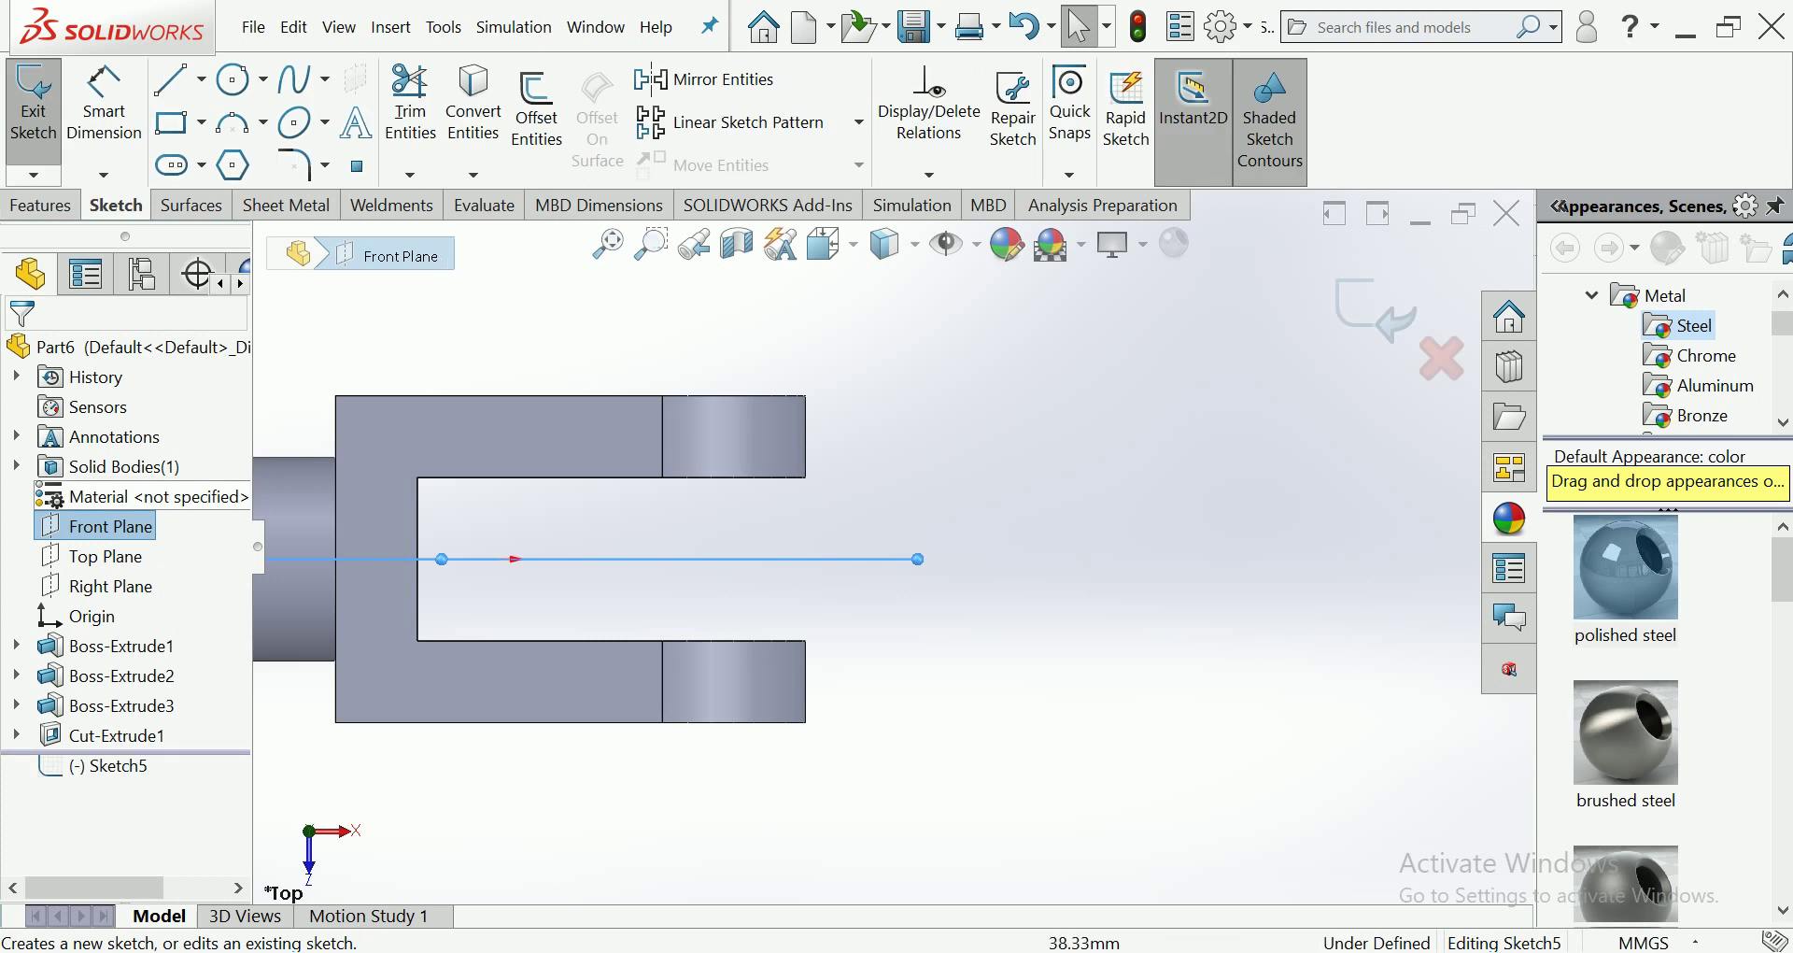
pyautogui.click(824, 244)
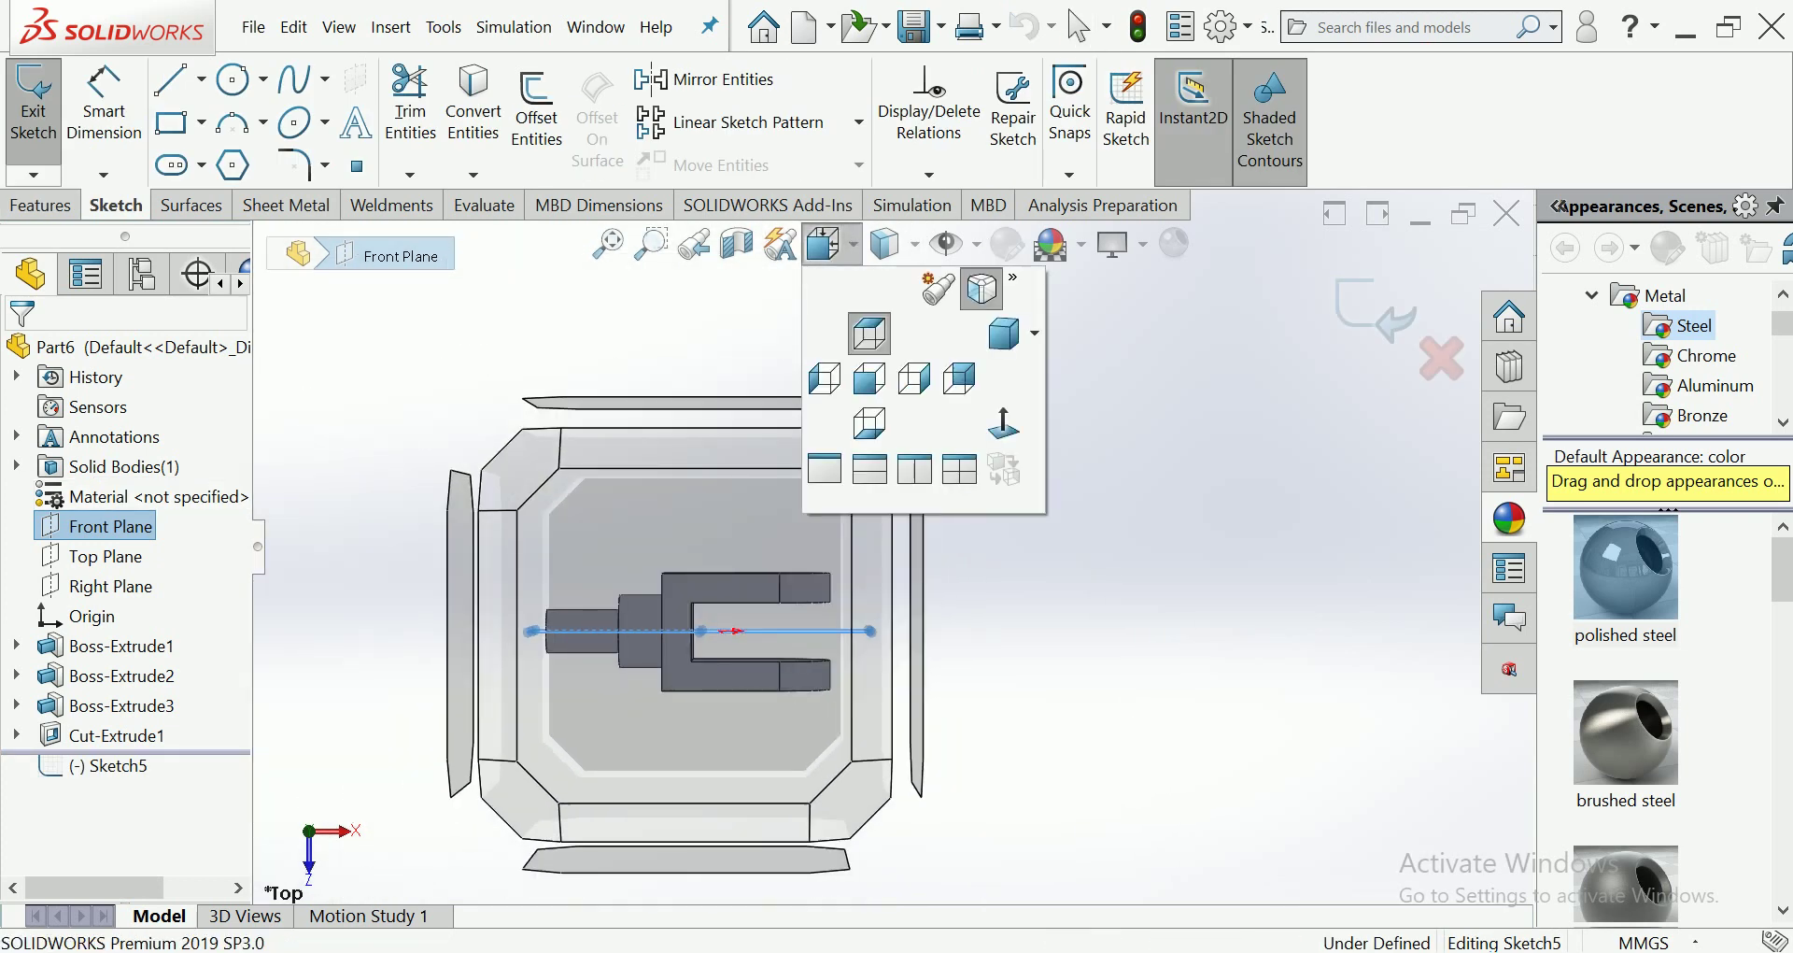
pyautogui.click(821, 340)
pyautogui.scroll(-5, 1229, 564)
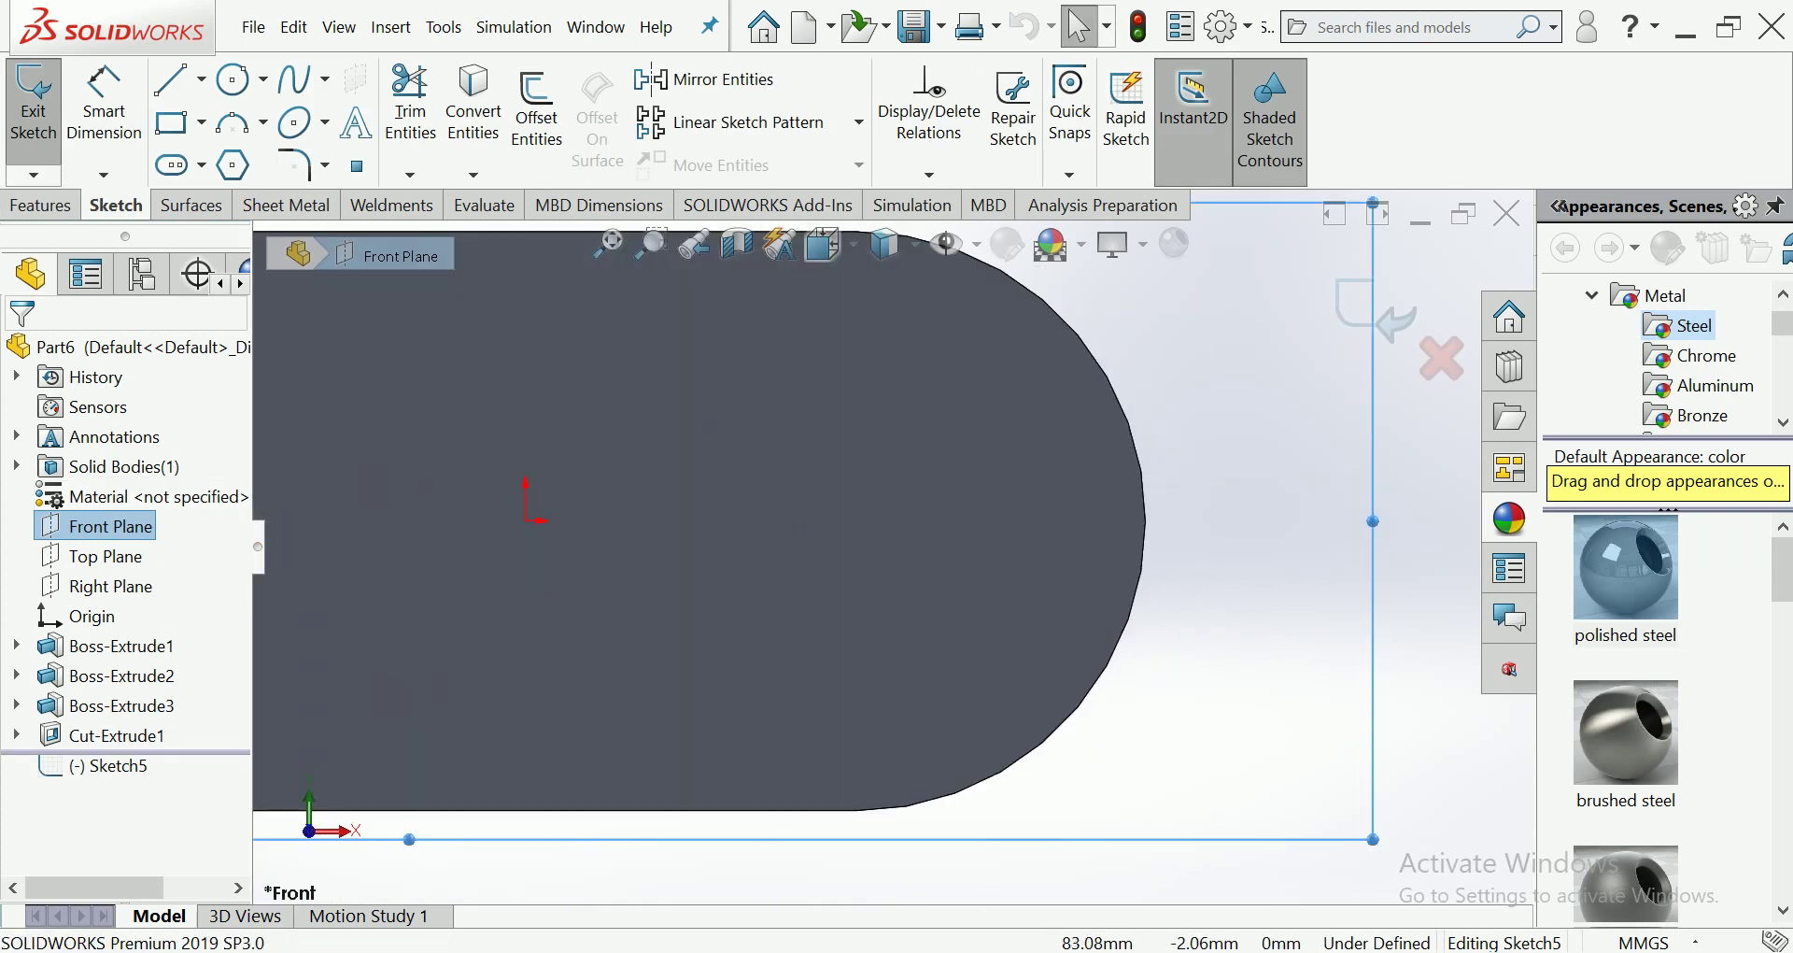
pyautogui.scroll(3, 761, 557)
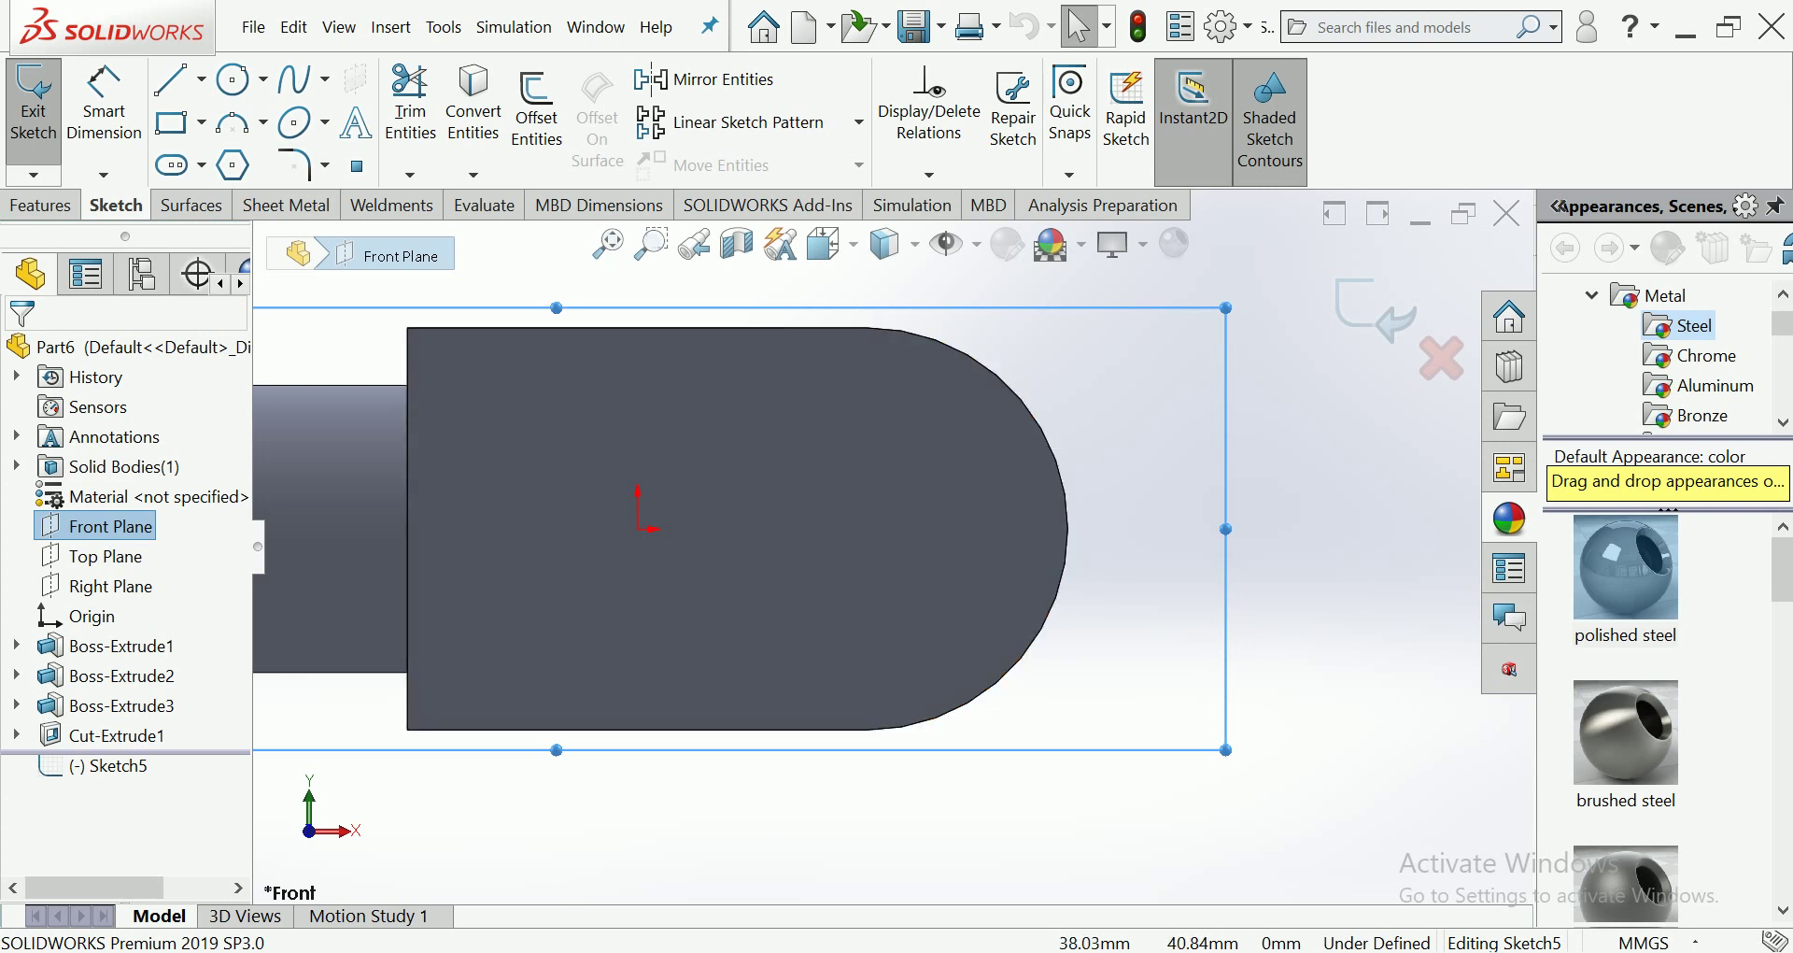
# Step: Draw a circle centred on the rounded end's arc centre and place its diameter dimension
pyautogui.click(234, 80)
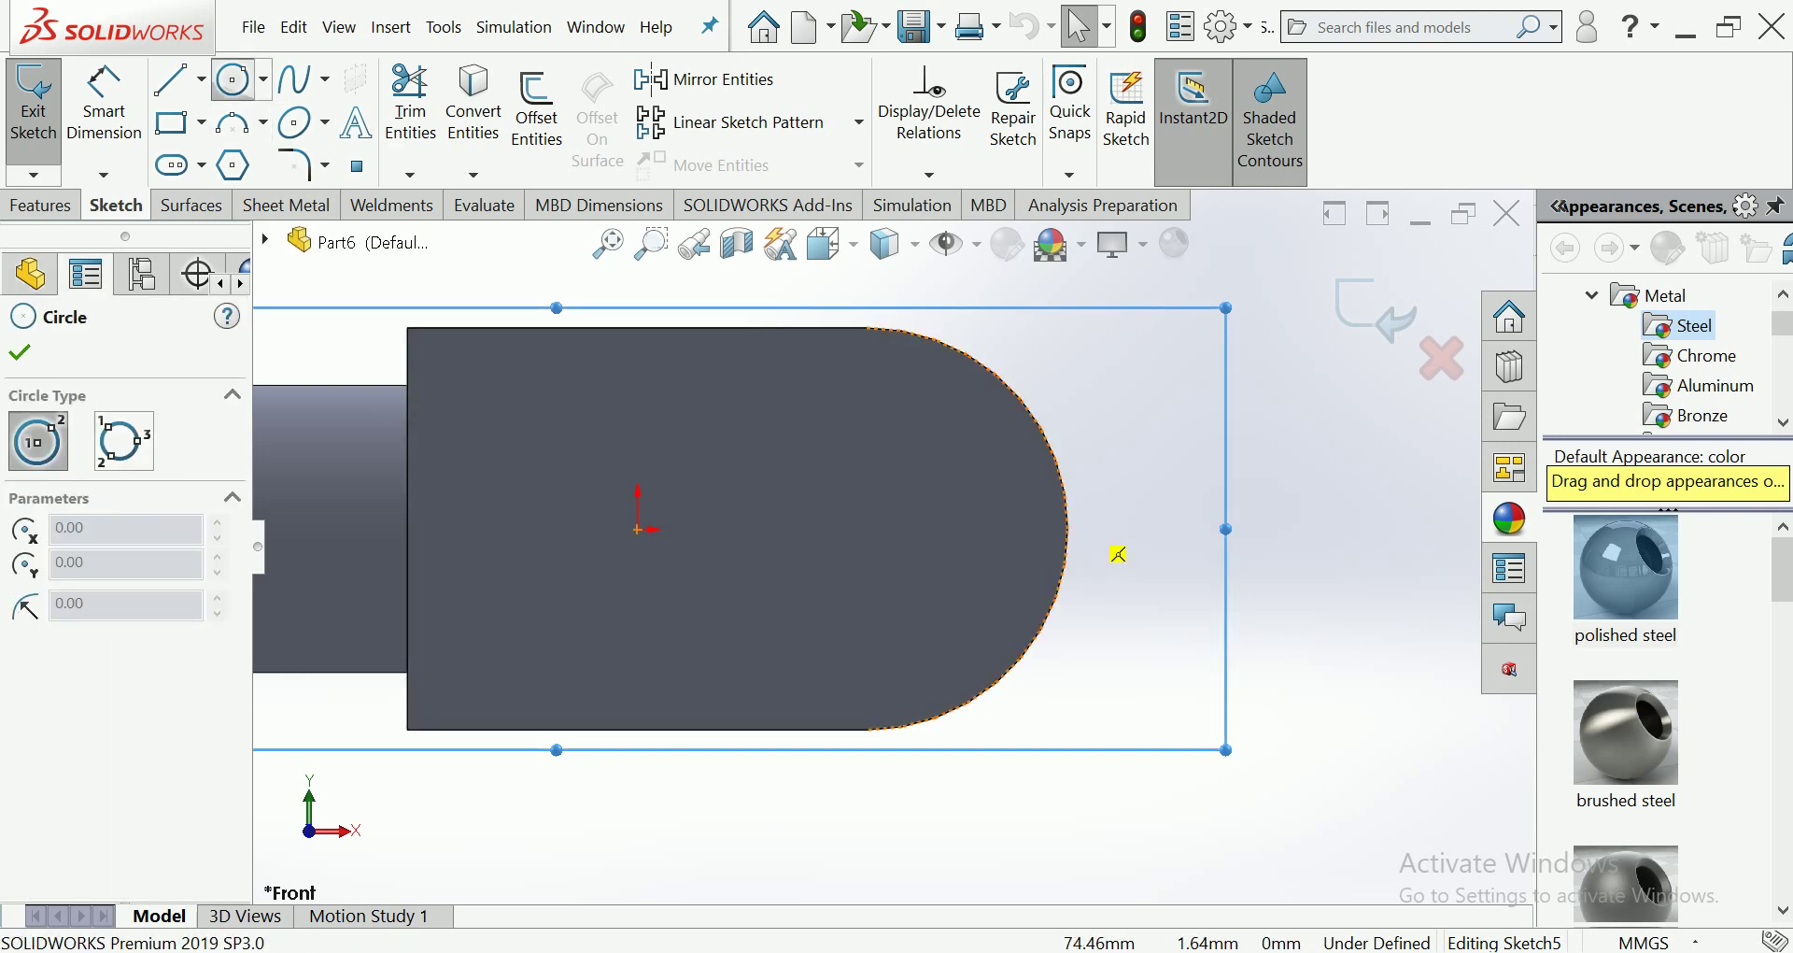
pyautogui.click(867, 529)
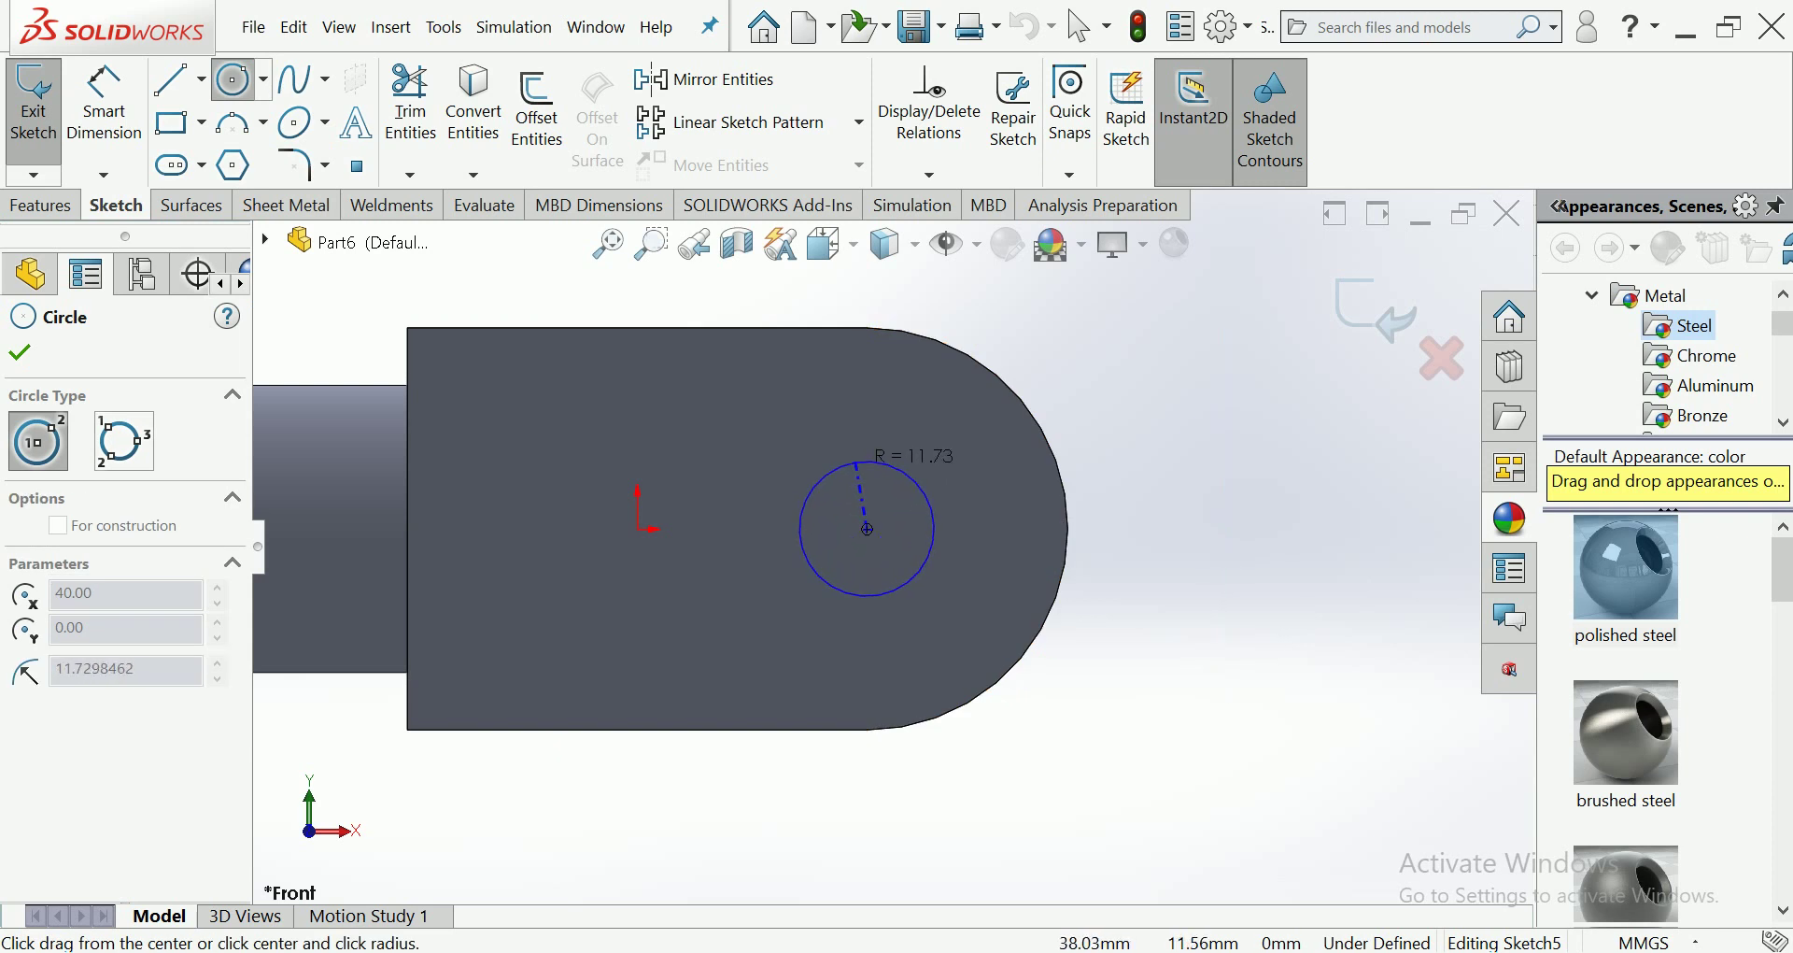
pyautogui.click(858, 455)
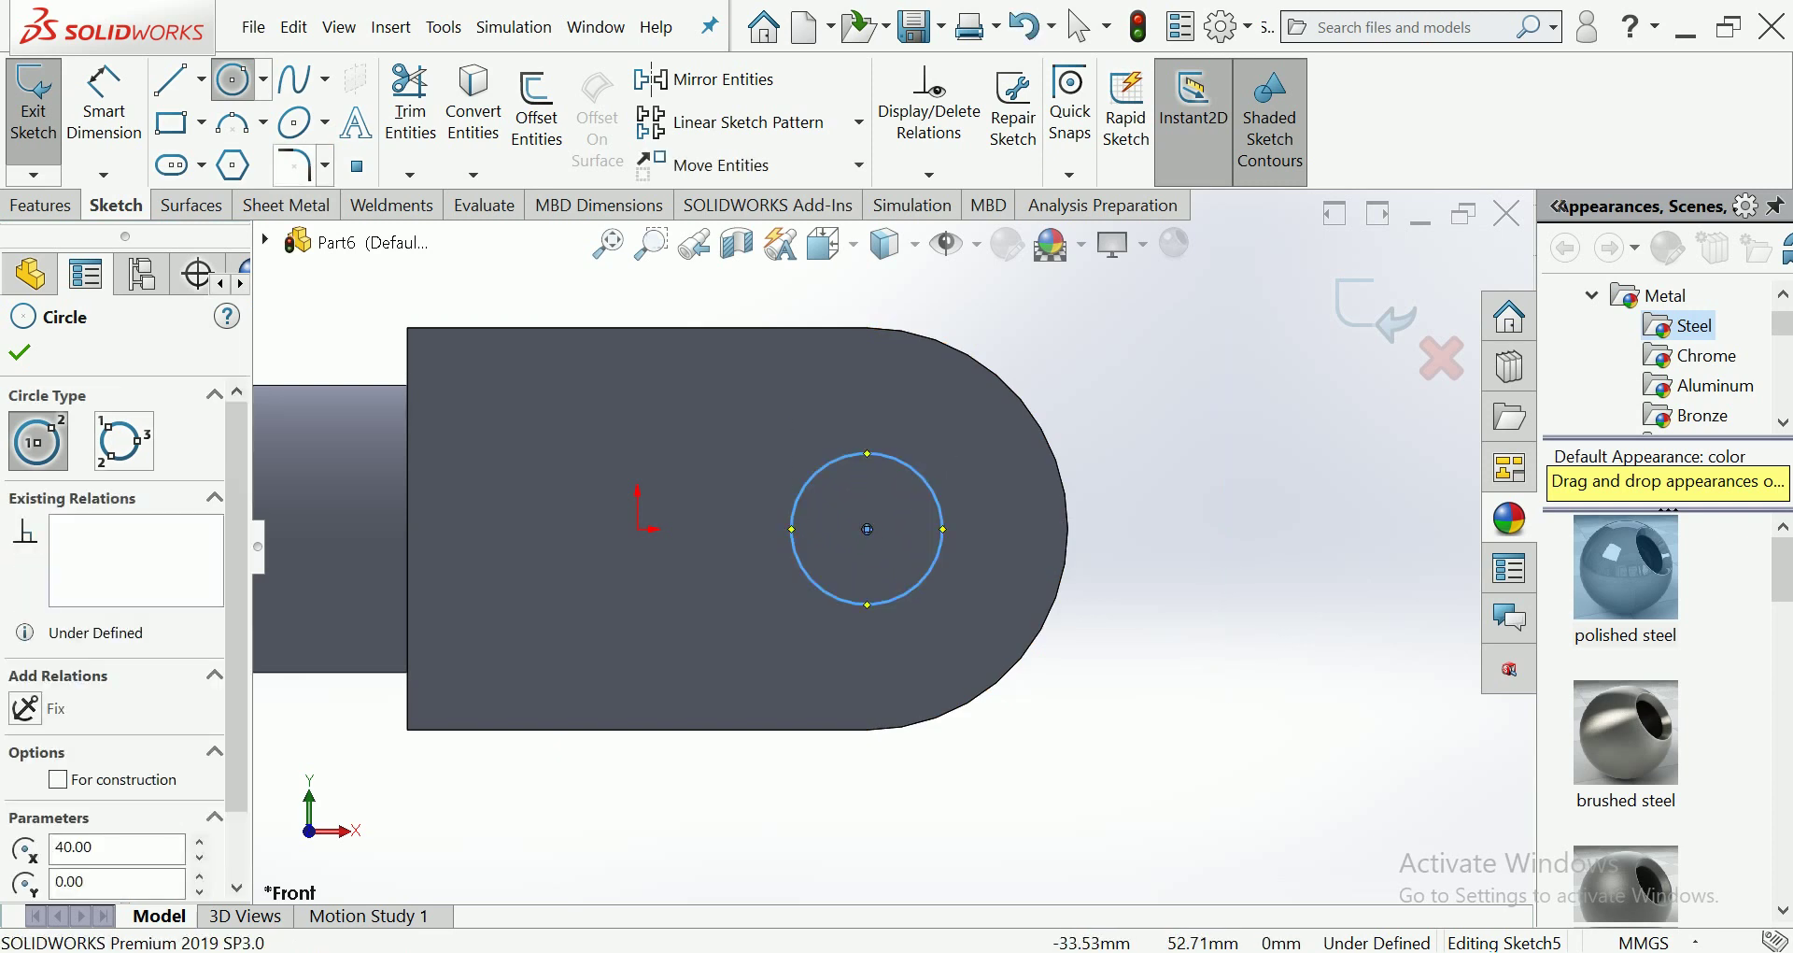
pyautogui.click(103, 98)
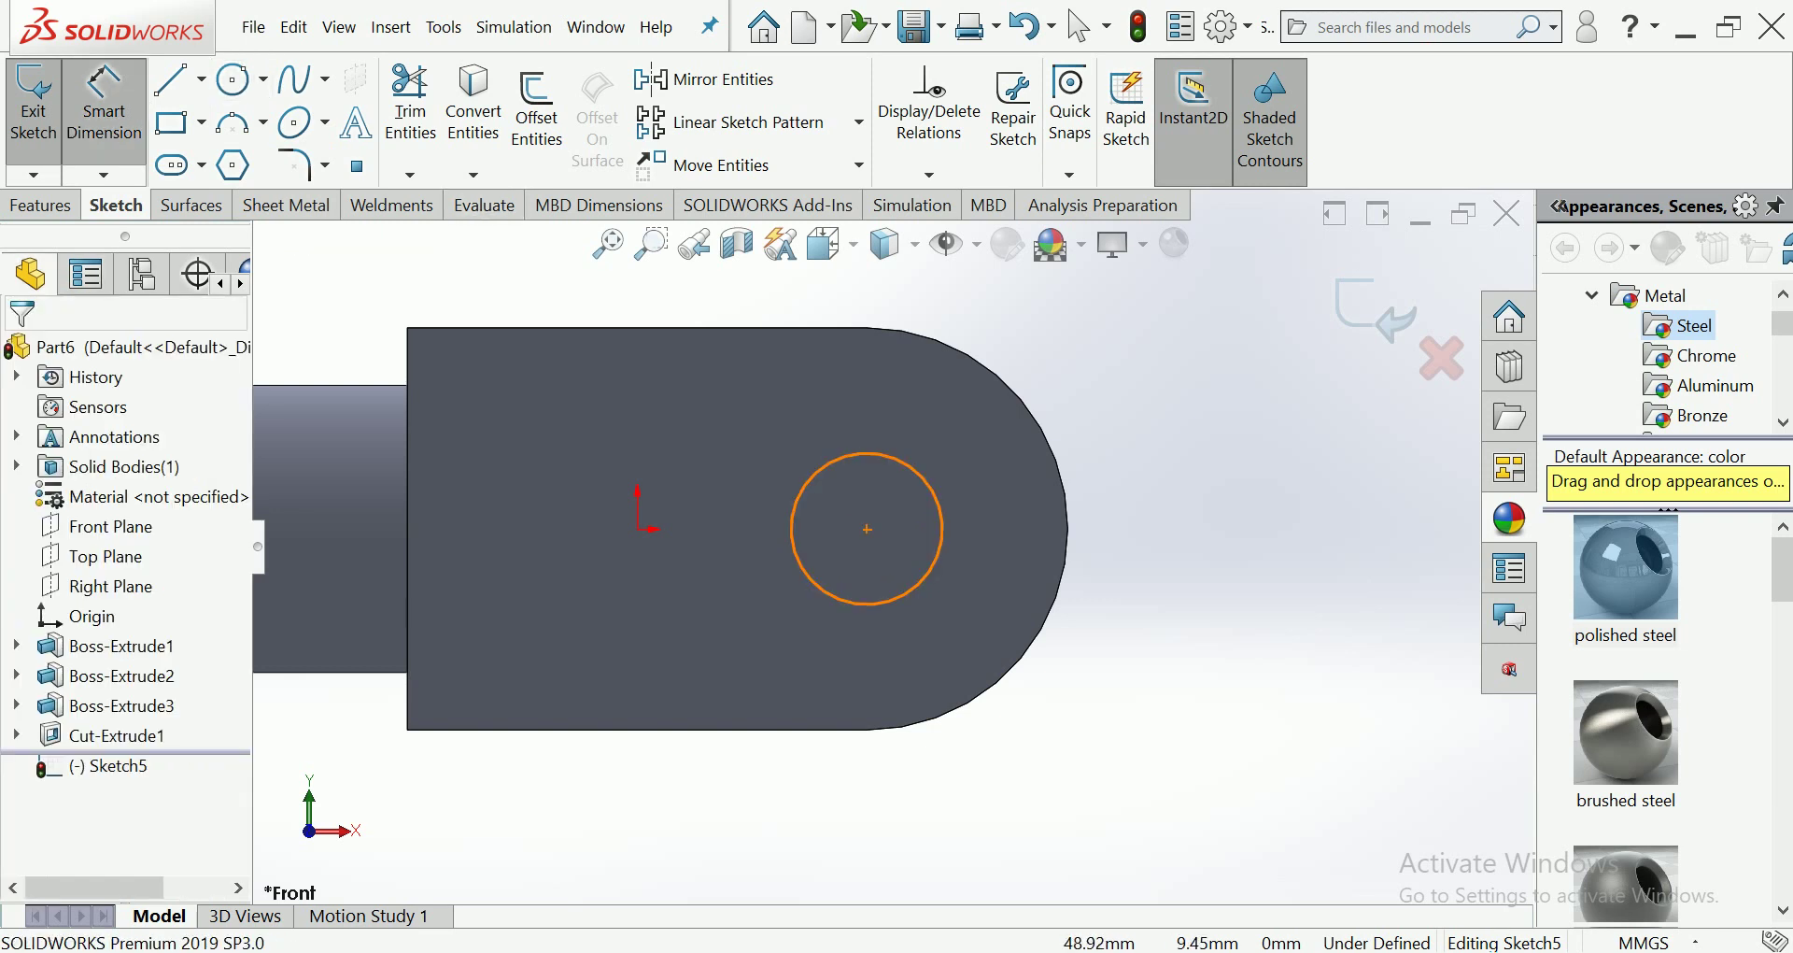
pyautogui.click(939, 492)
pyautogui.click(1097, 400)
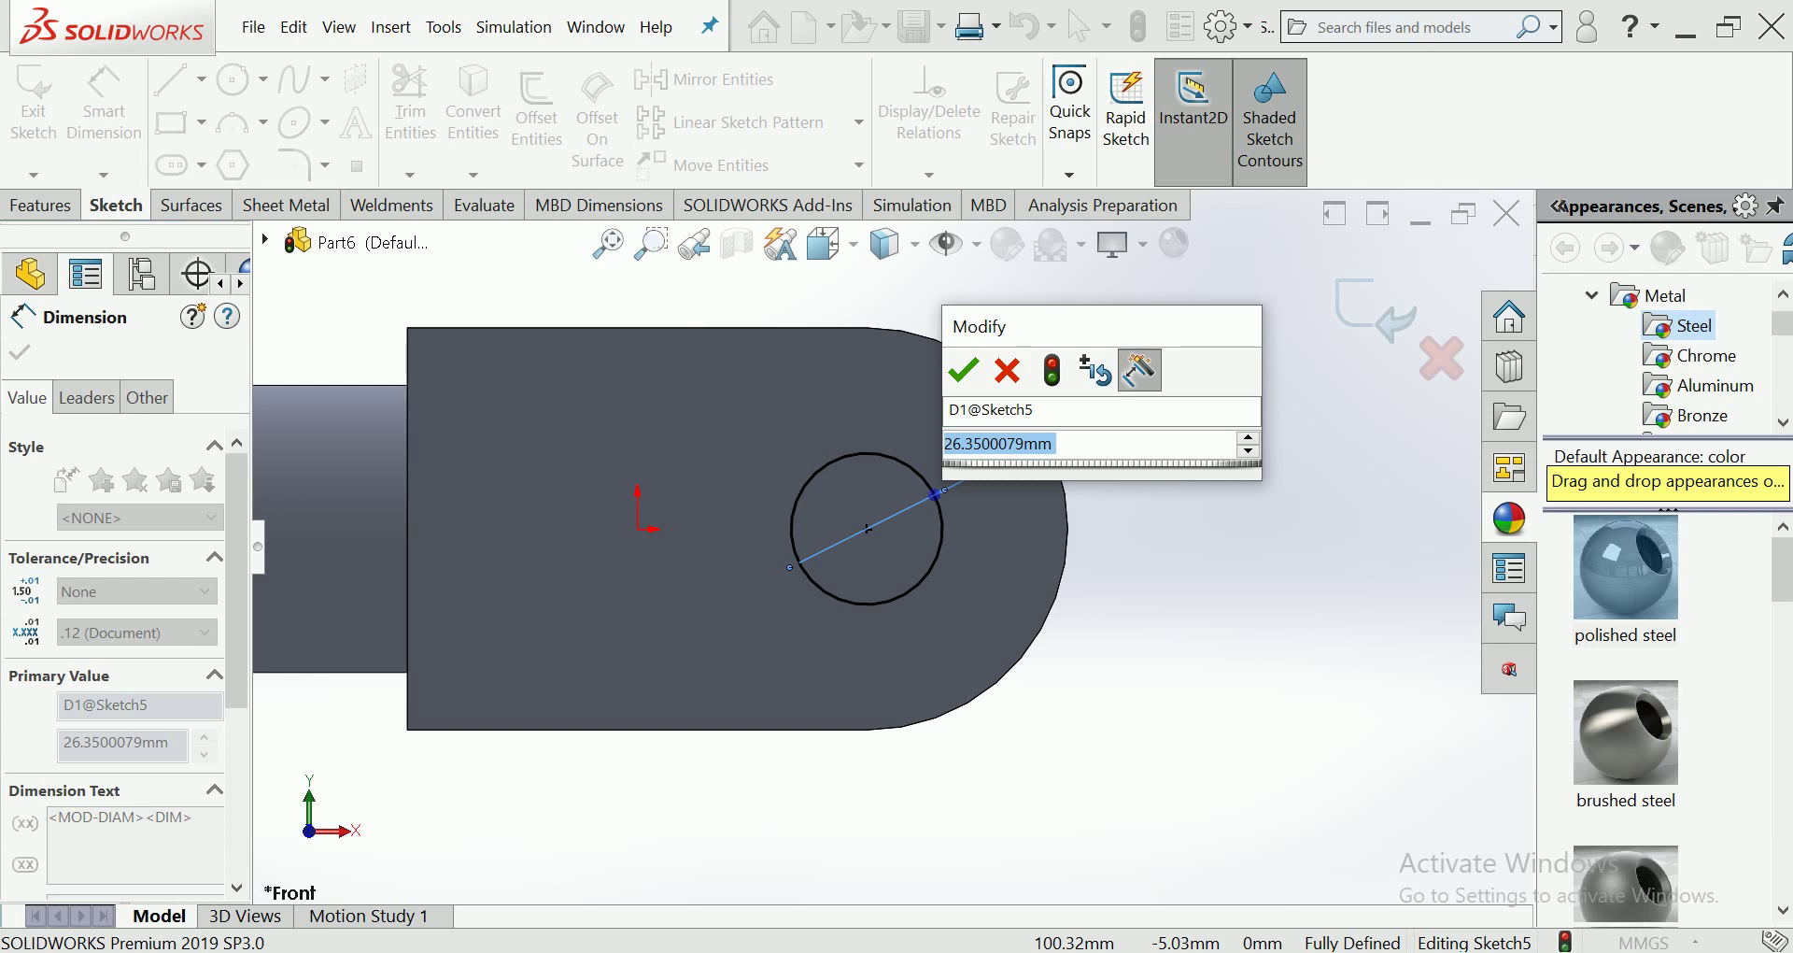
# Step: Give the circle a 25 mm diameter dimension
pyautogui.write('25')
pyautogui.press('Return')
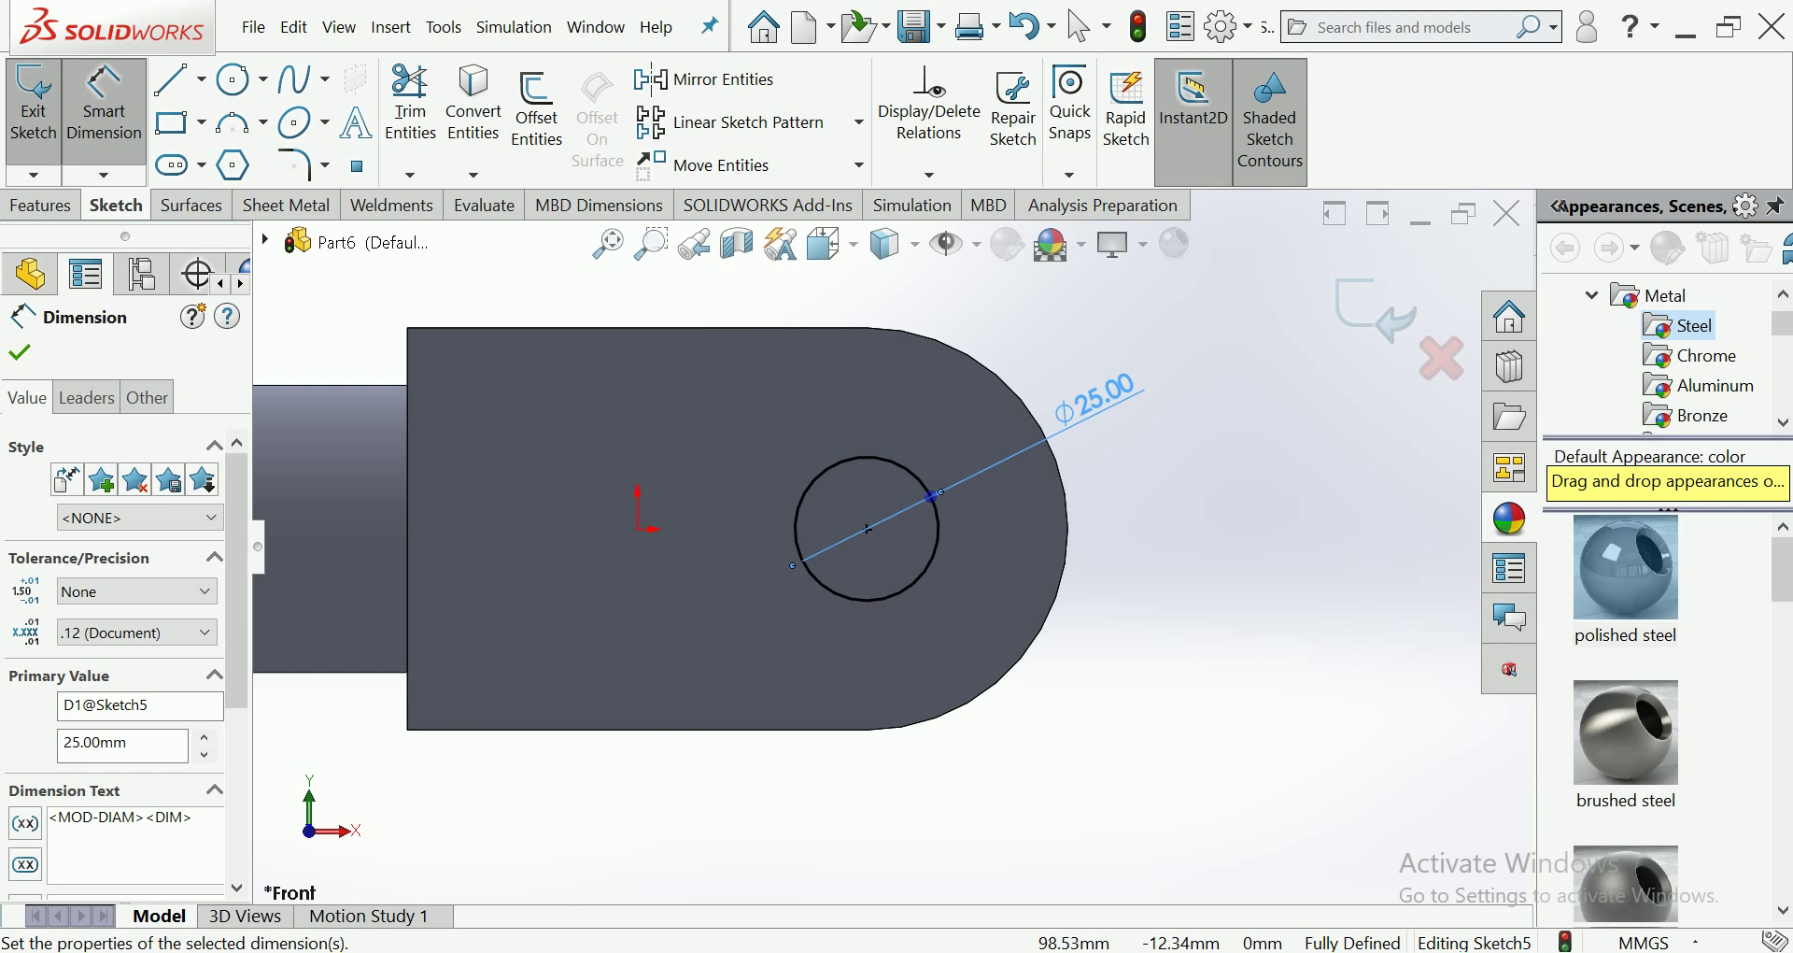
pyautogui.press('super')
pyautogui.press('super')
pyautogui.scroll(-1, 1011, 542)
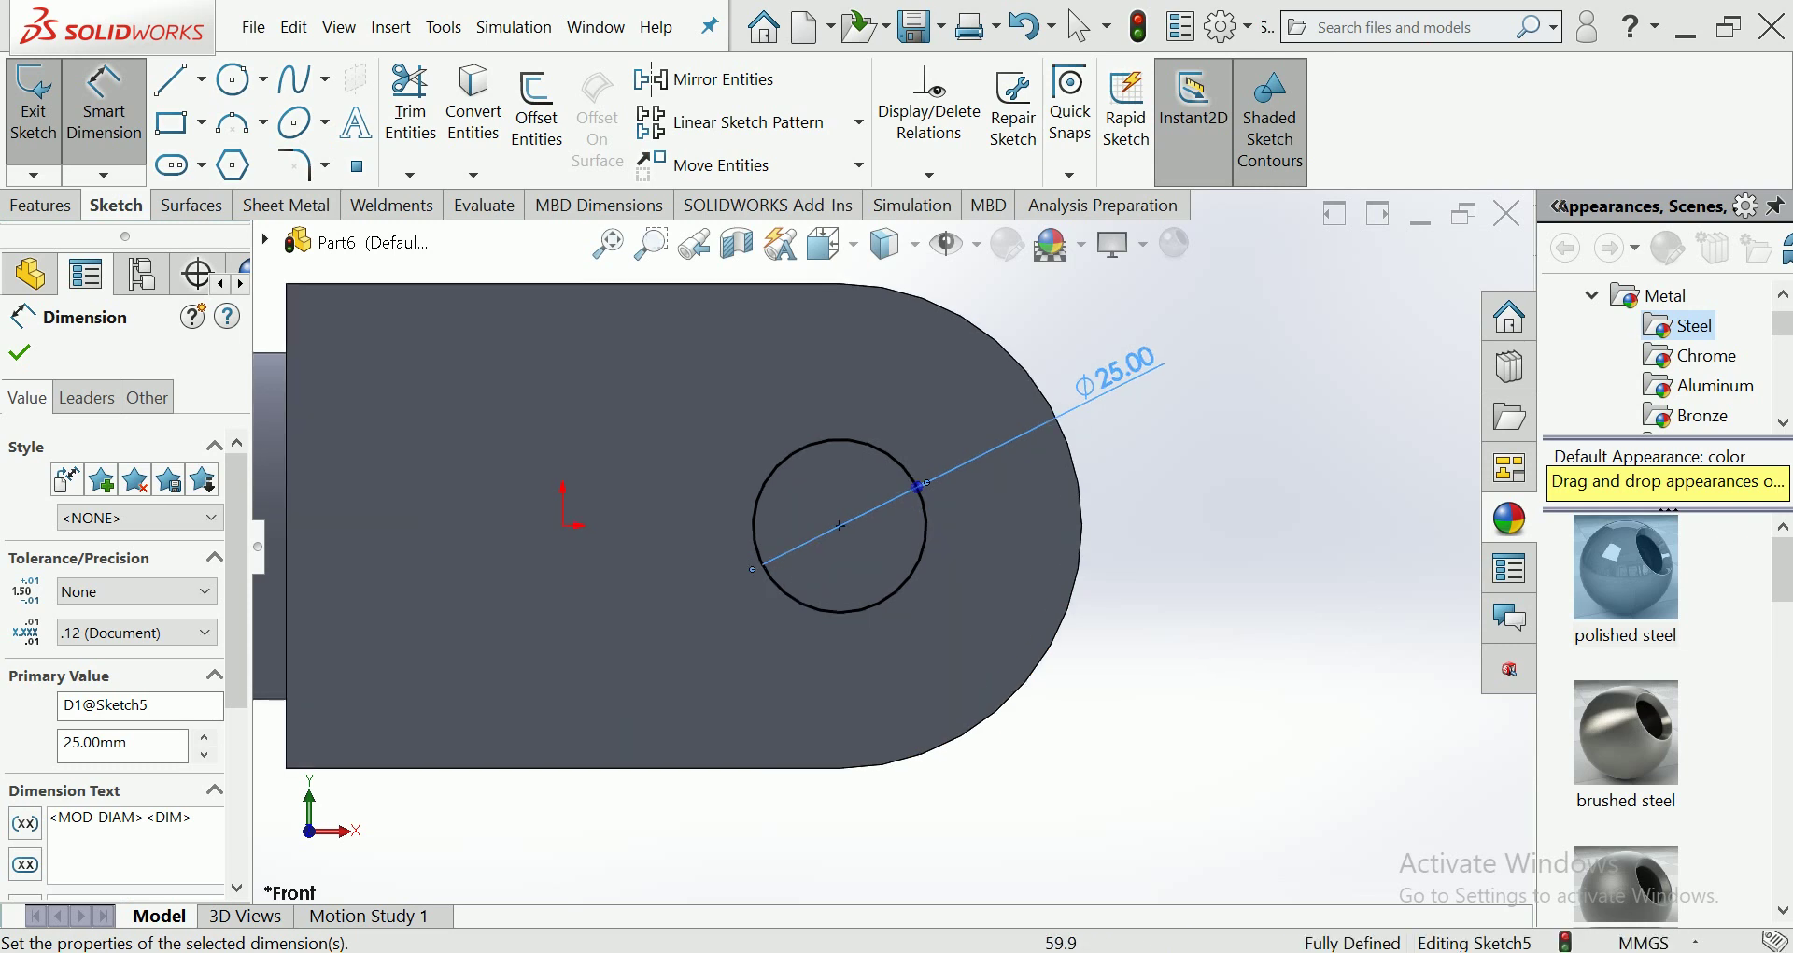
pyautogui.scroll(-1, 920, 485)
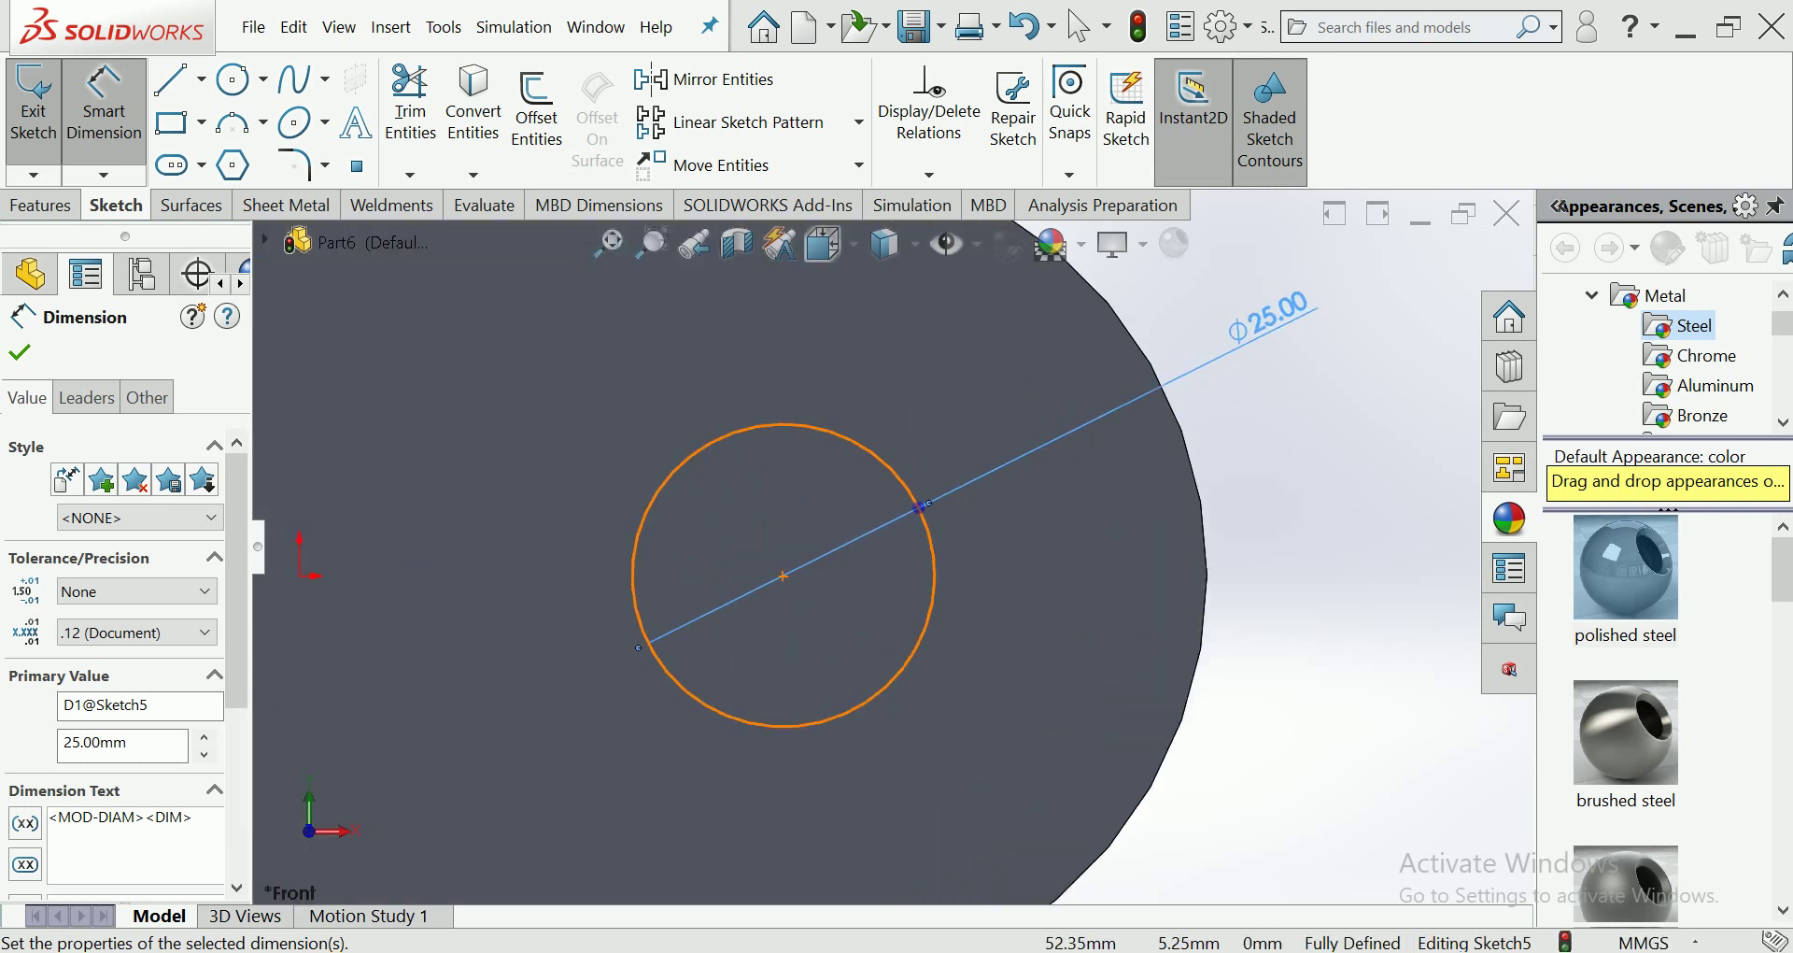
pyautogui.scroll(1, 1102, 483)
pyautogui.press('Escape')
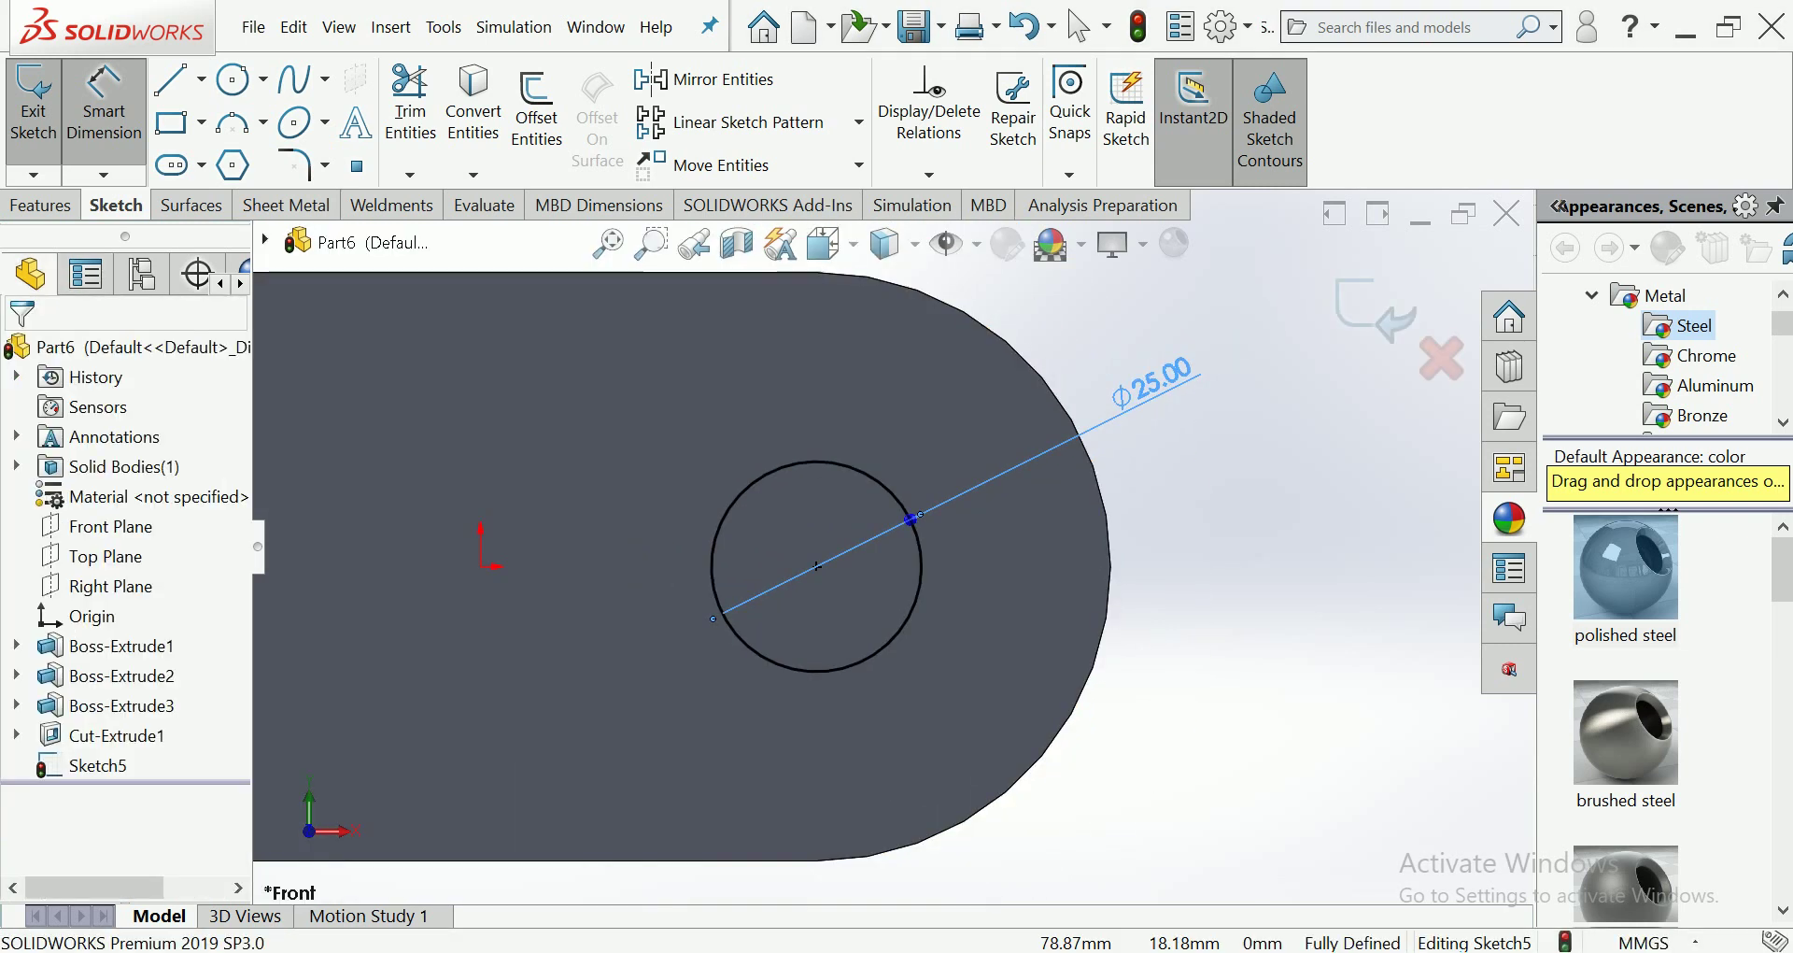
pyautogui.scroll(-1, 1205, 397)
pyautogui.scroll(-1, 1204, 397)
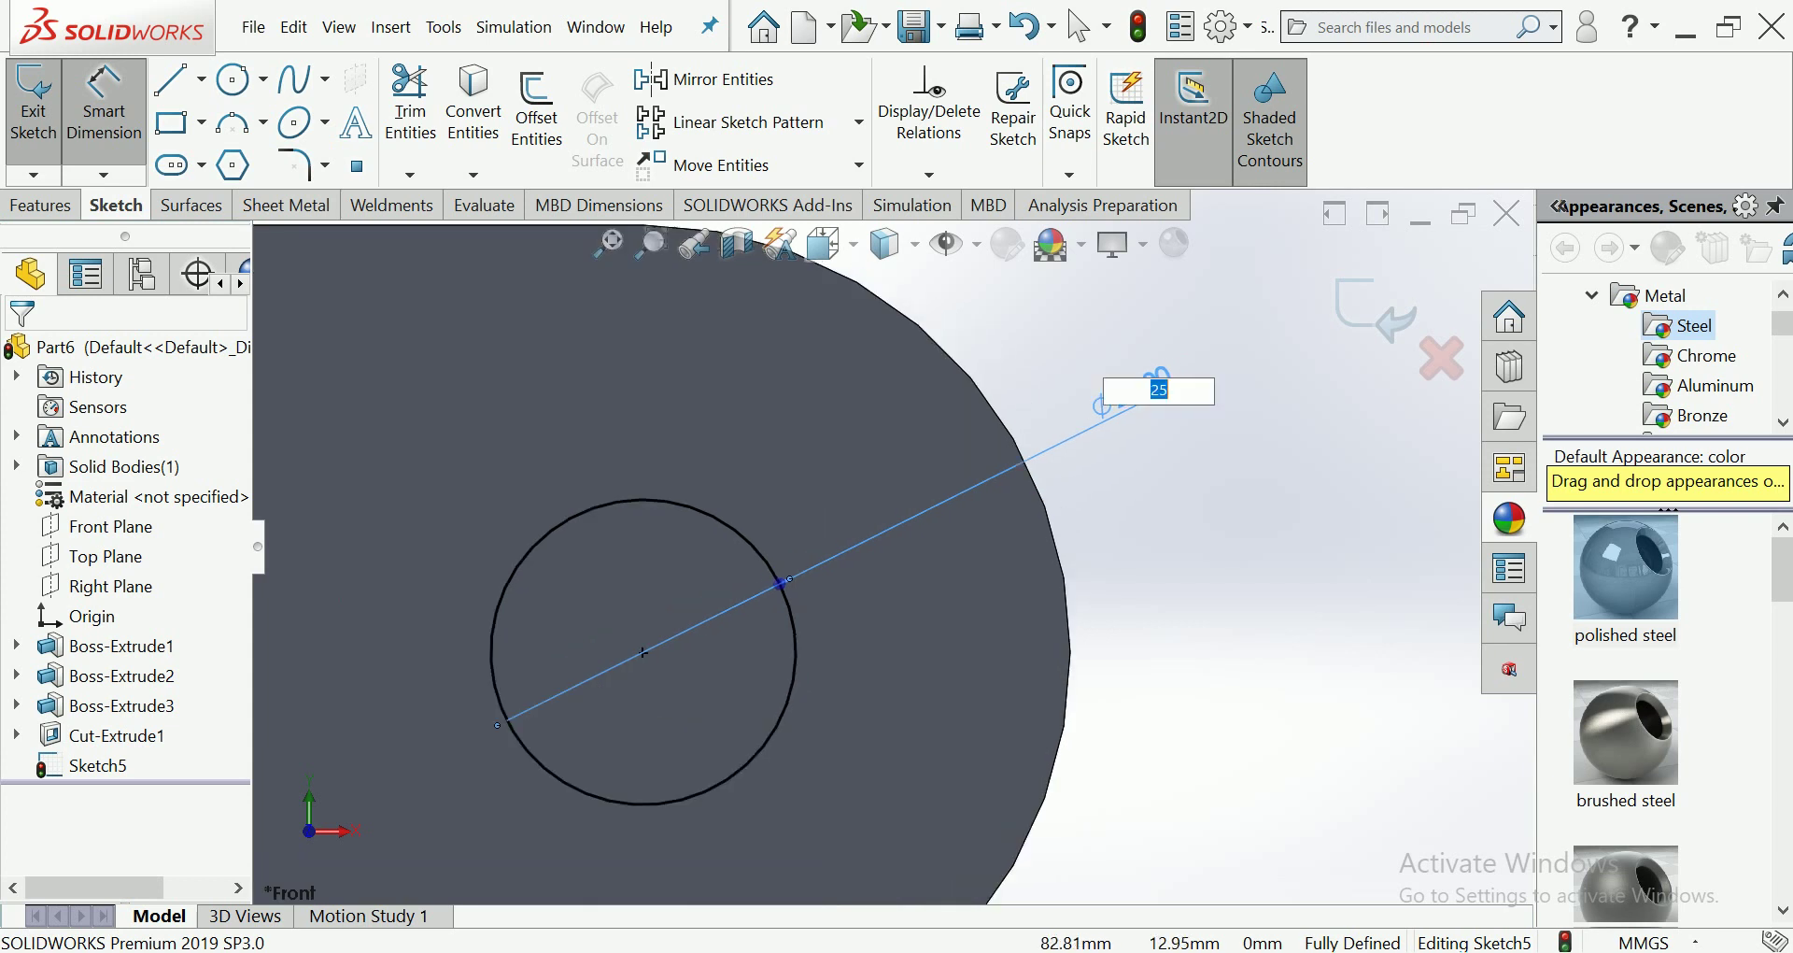
# Step: Change the circle's diameter to 30 mm and orbit the part into a 3D view
pyautogui.doubleClick(1152, 383)
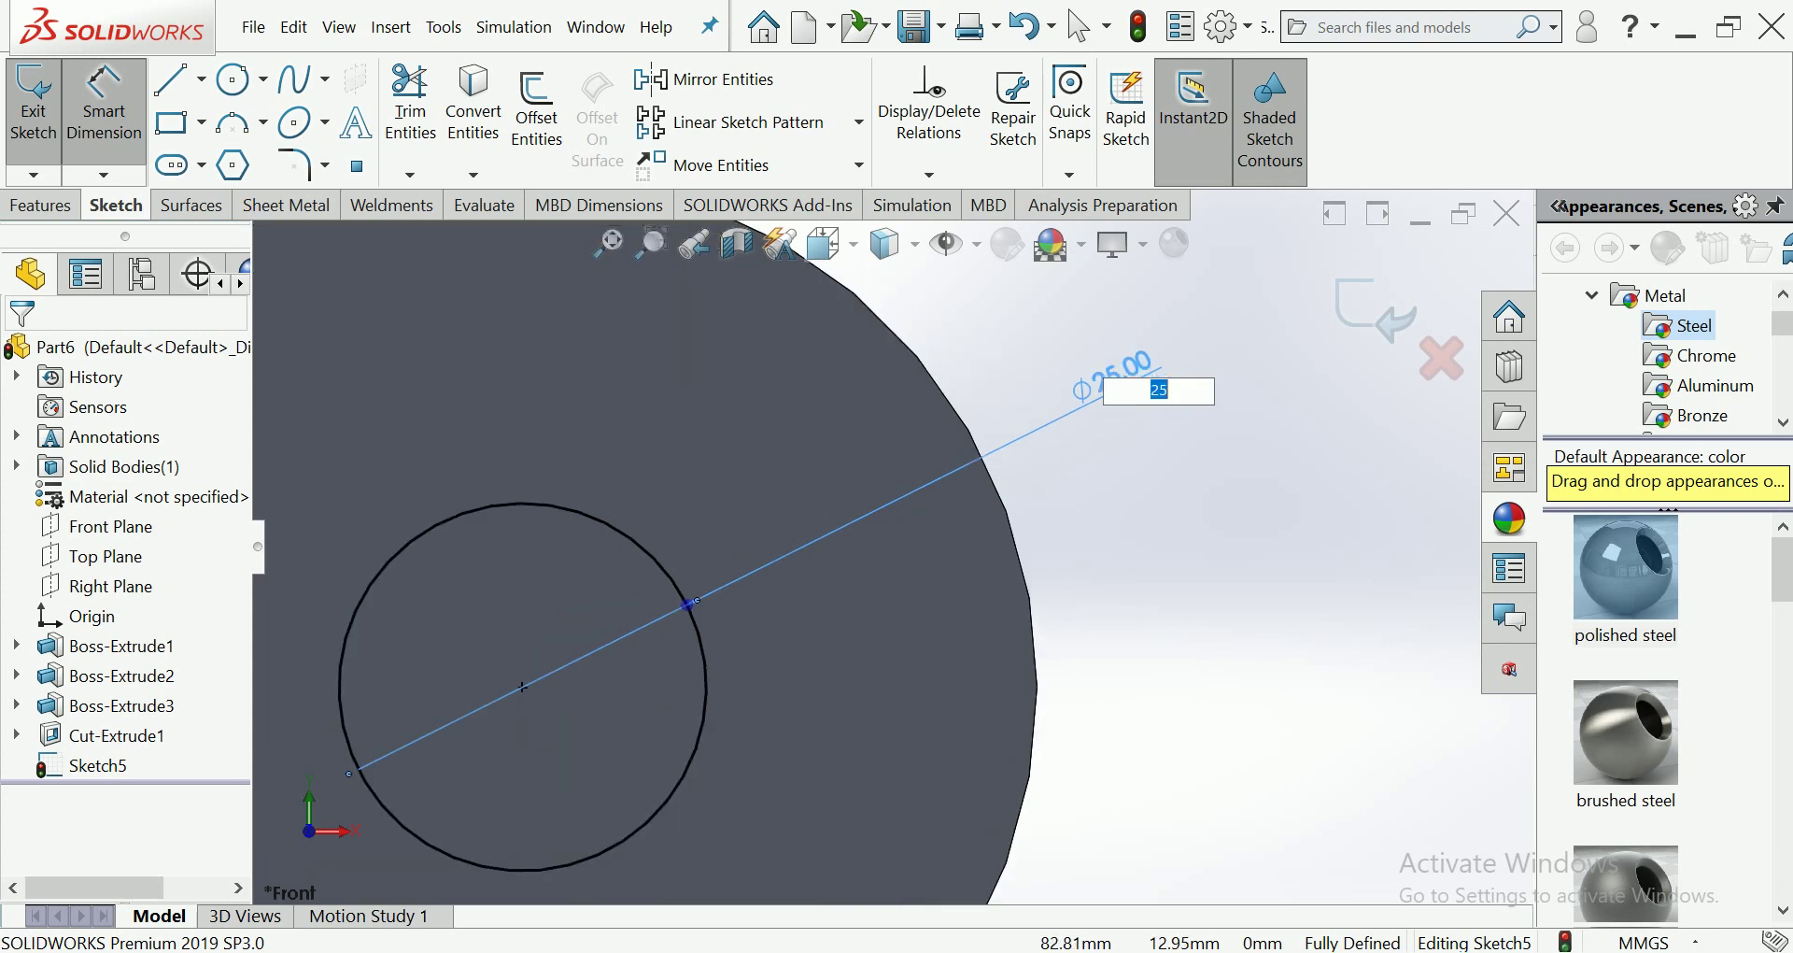
pyautogui.write('3')
pyautogui.press('Return')
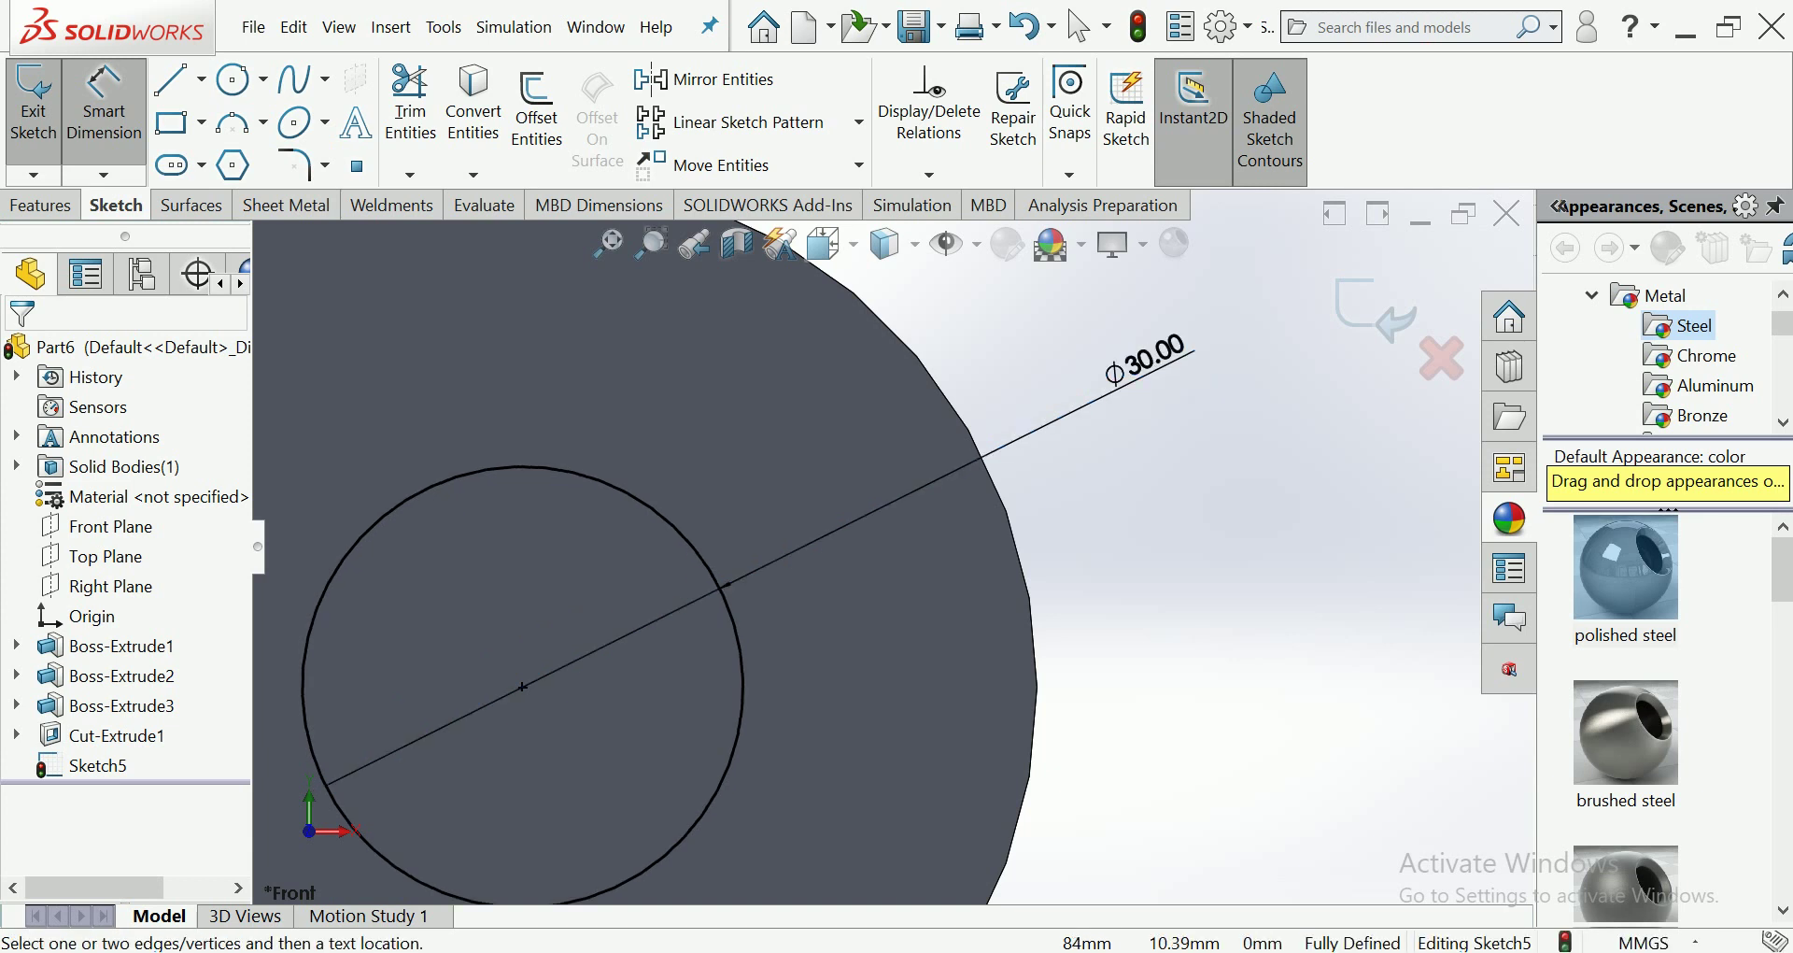
pyautogui.scroll(3, 888, 561)
pyautogui.scroll(3, 890, 546)
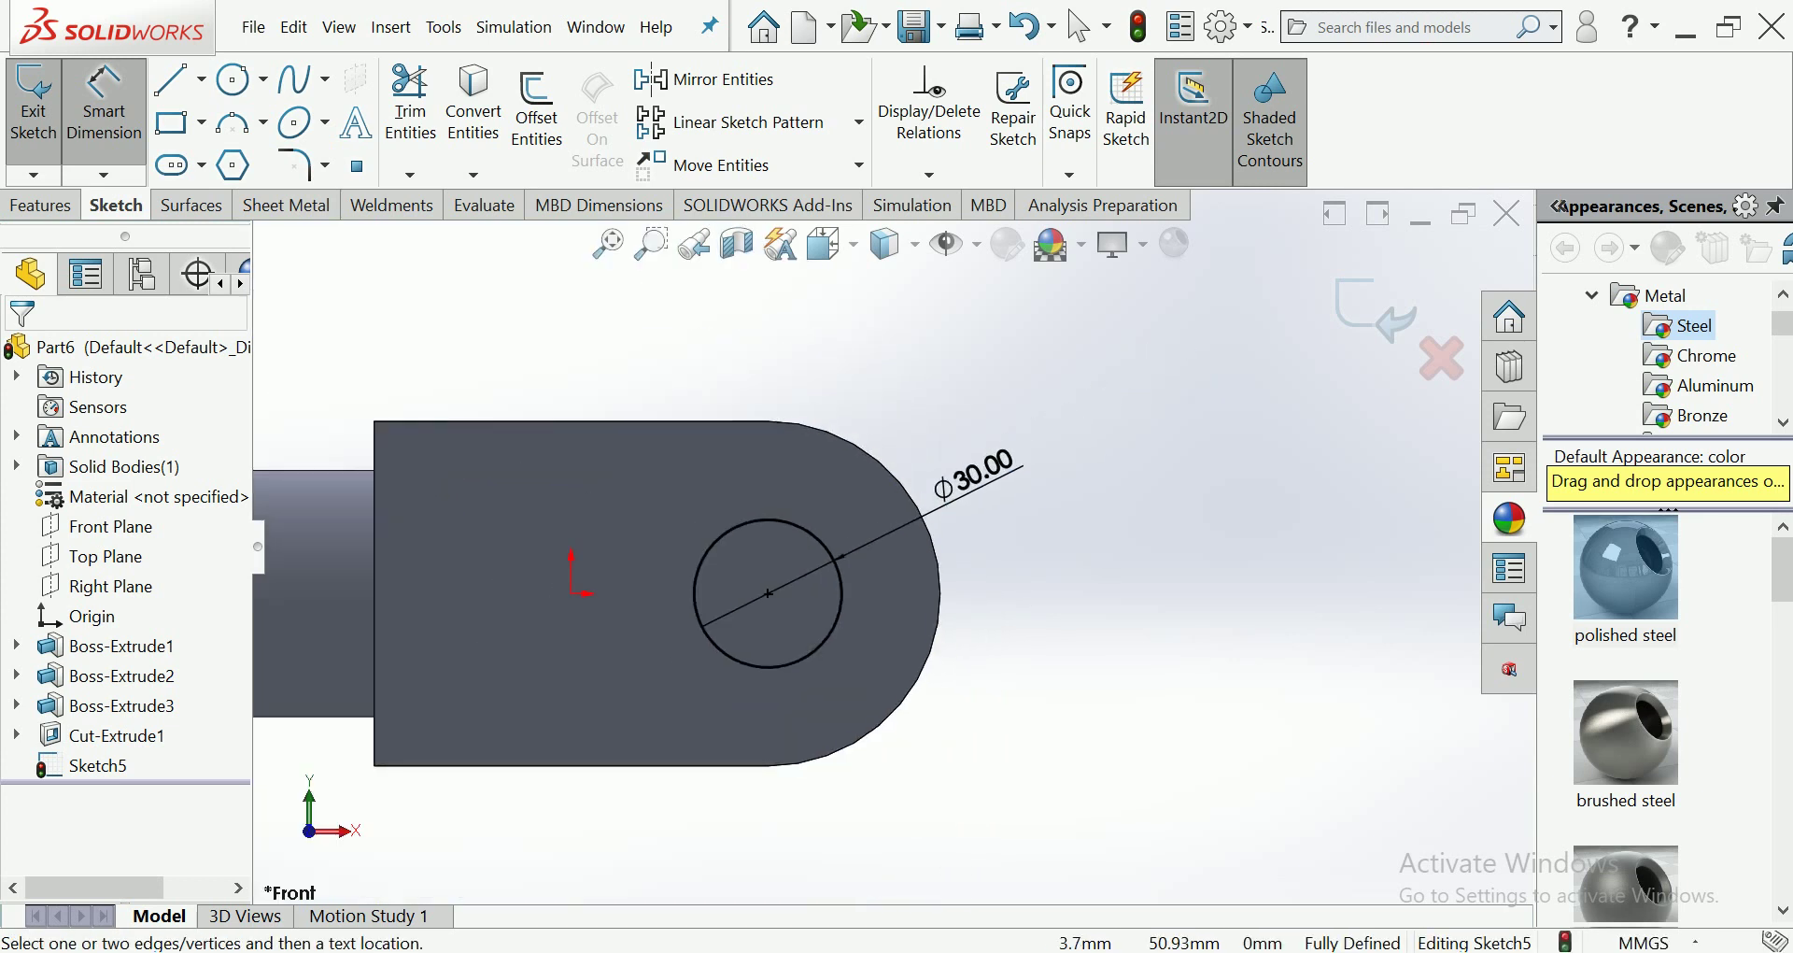
pyautogui.moveTo(1120, 514); pyautogui.dragTo(1009, 654, button='middle')
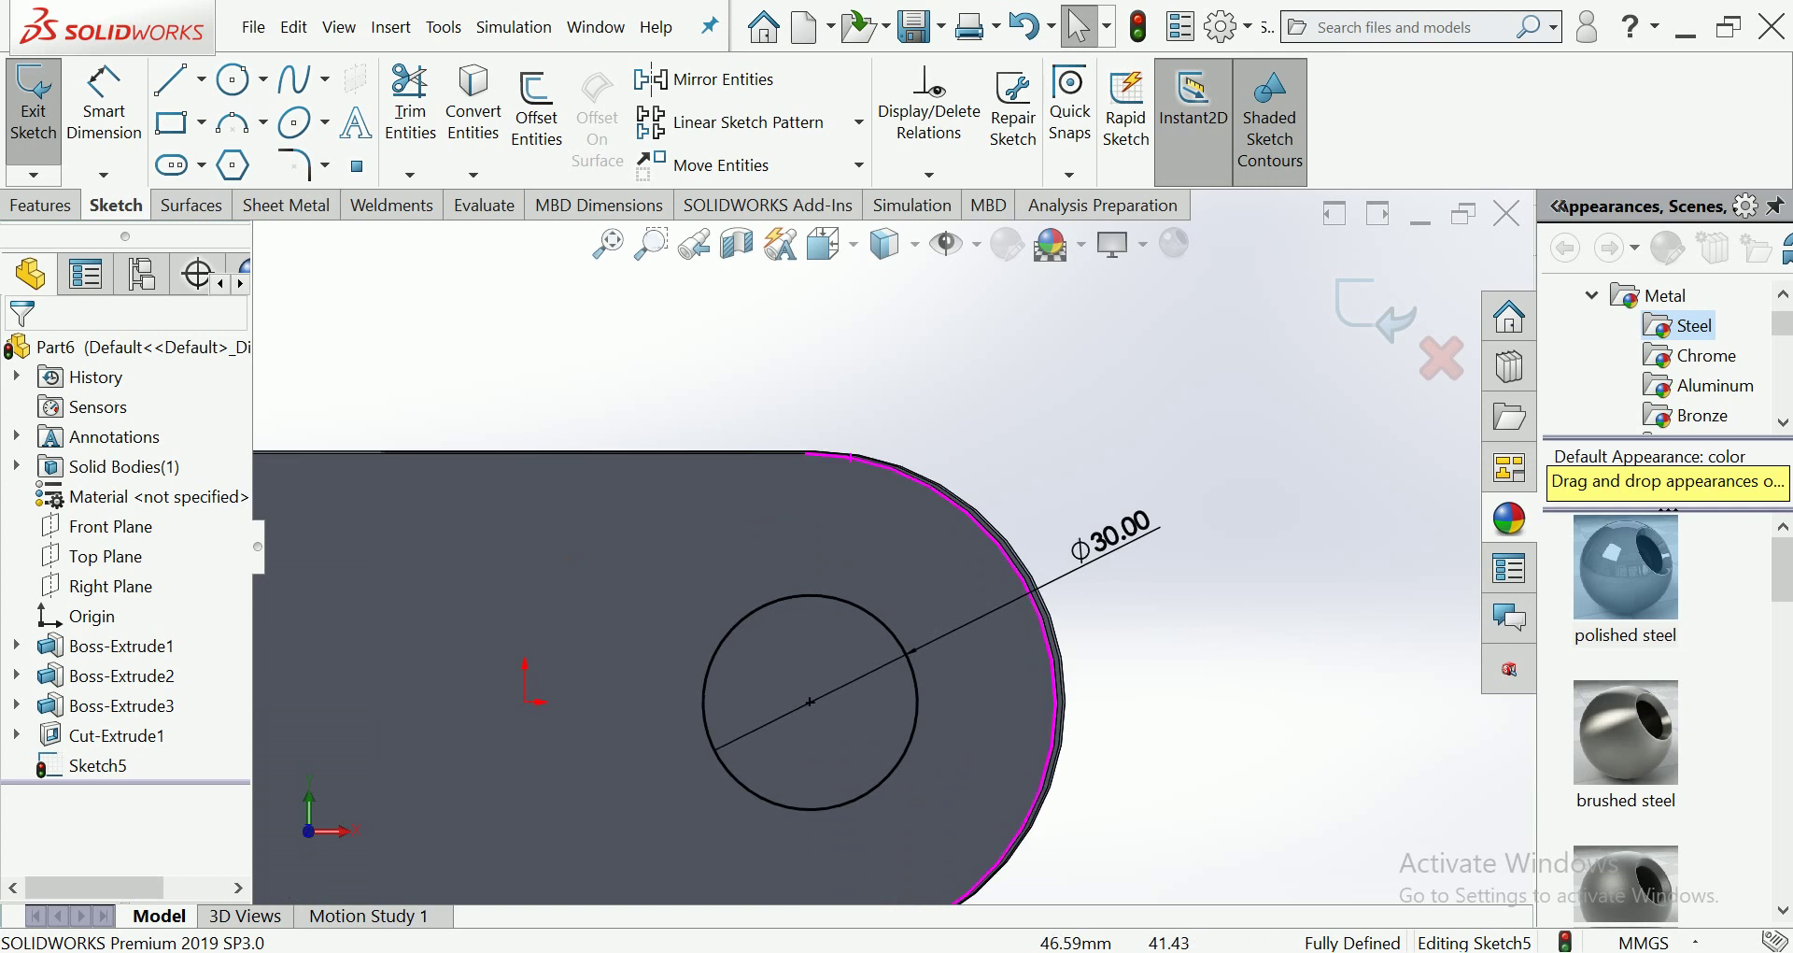
pyautogui.scroll(3, 884, 528)
pyautogui.scroll(2, 884, 527)
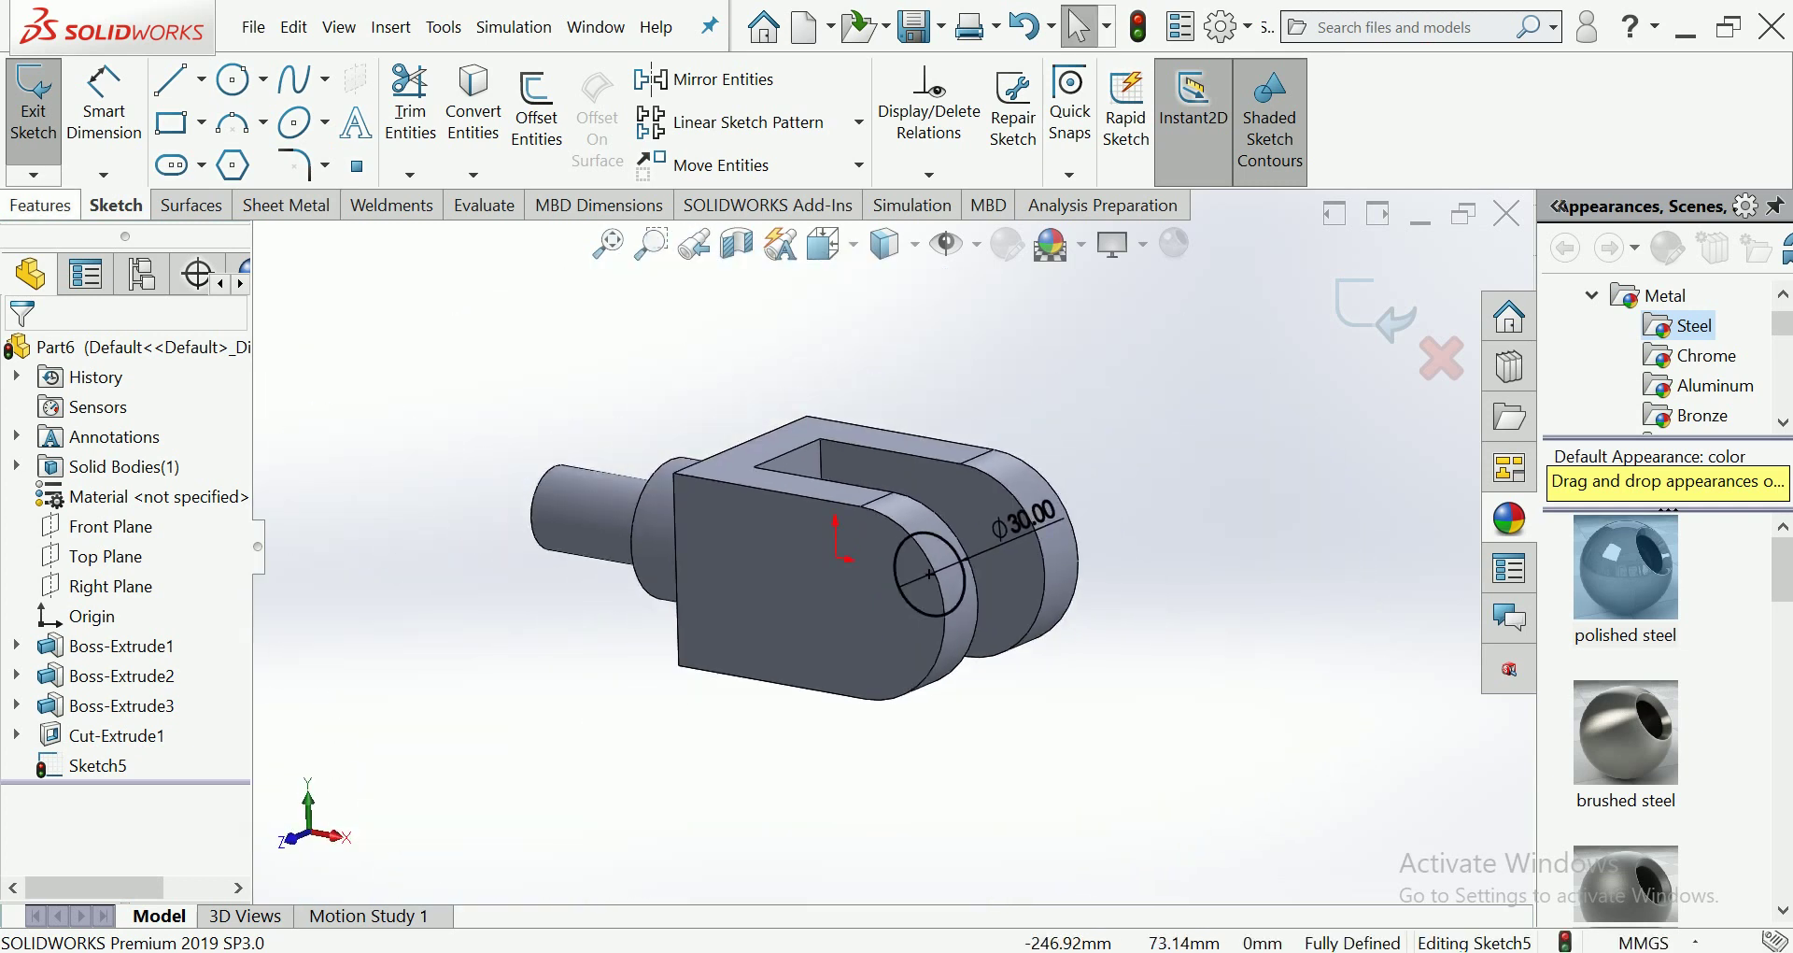
pyautogui.click(39, 205)
pyautogui.click(403, 121)
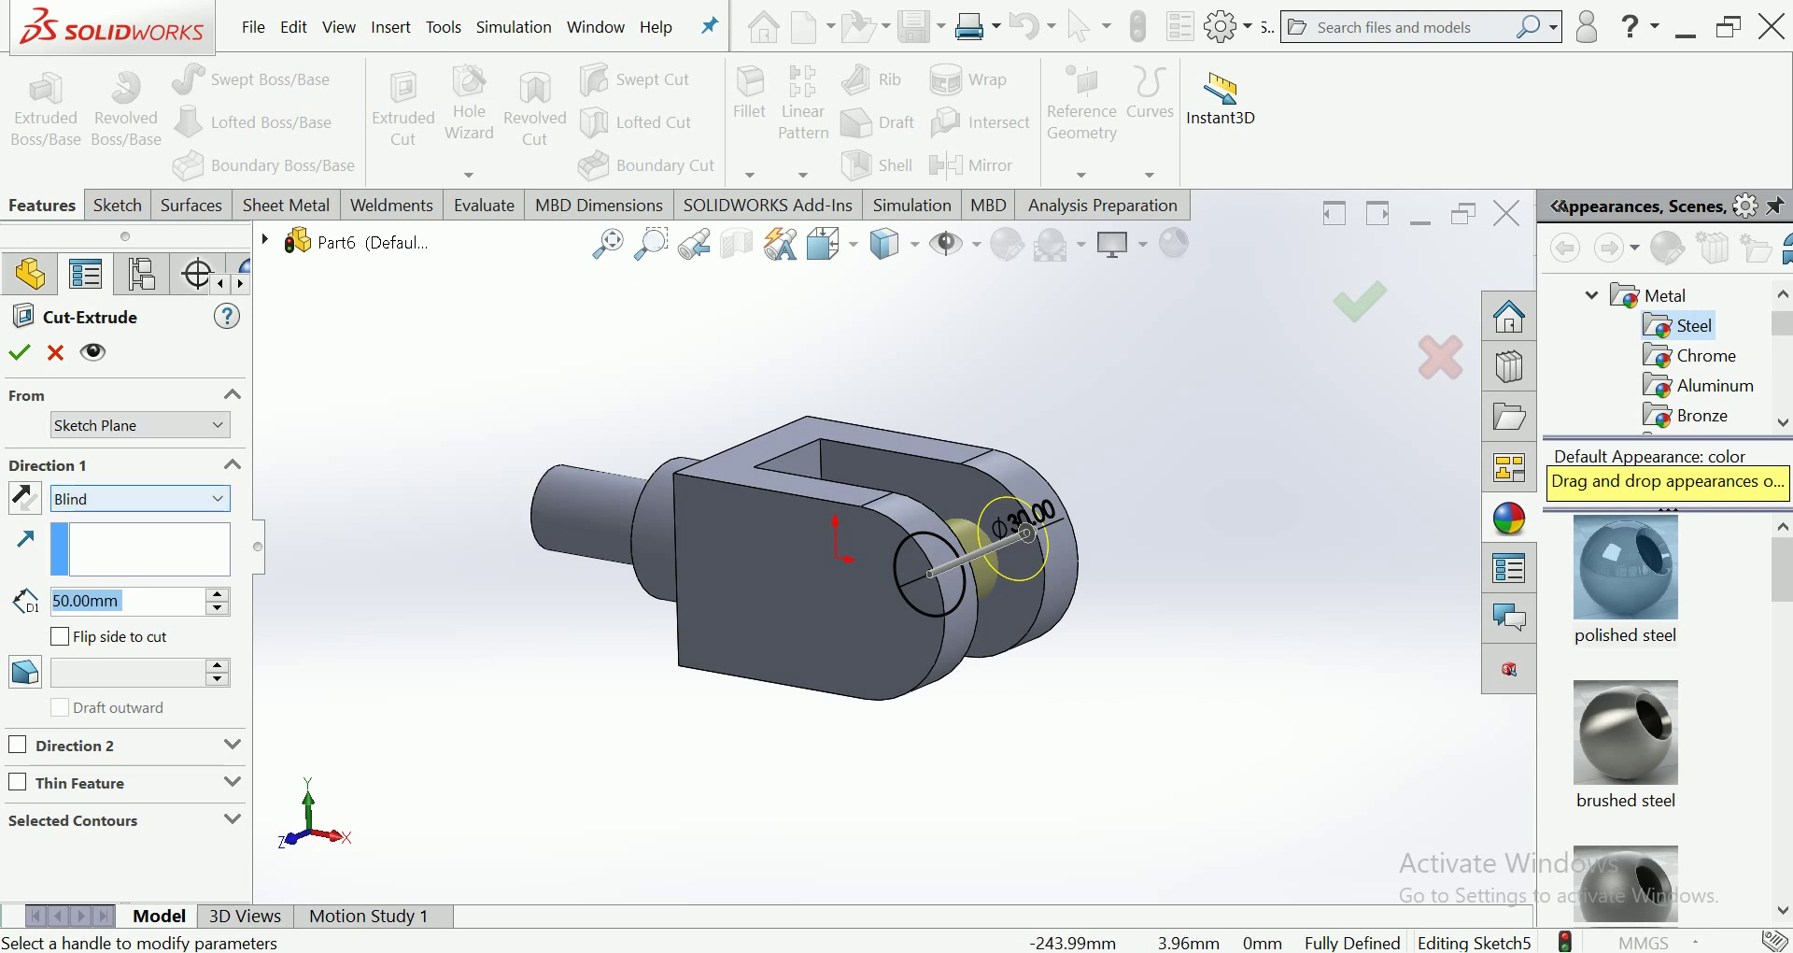
# Step: Cut the Ø30 circle Through All - Both for the cross hole, then rotate to inspect it
pyautogui.click(140, 498)
pyautogui.click(103, 525)
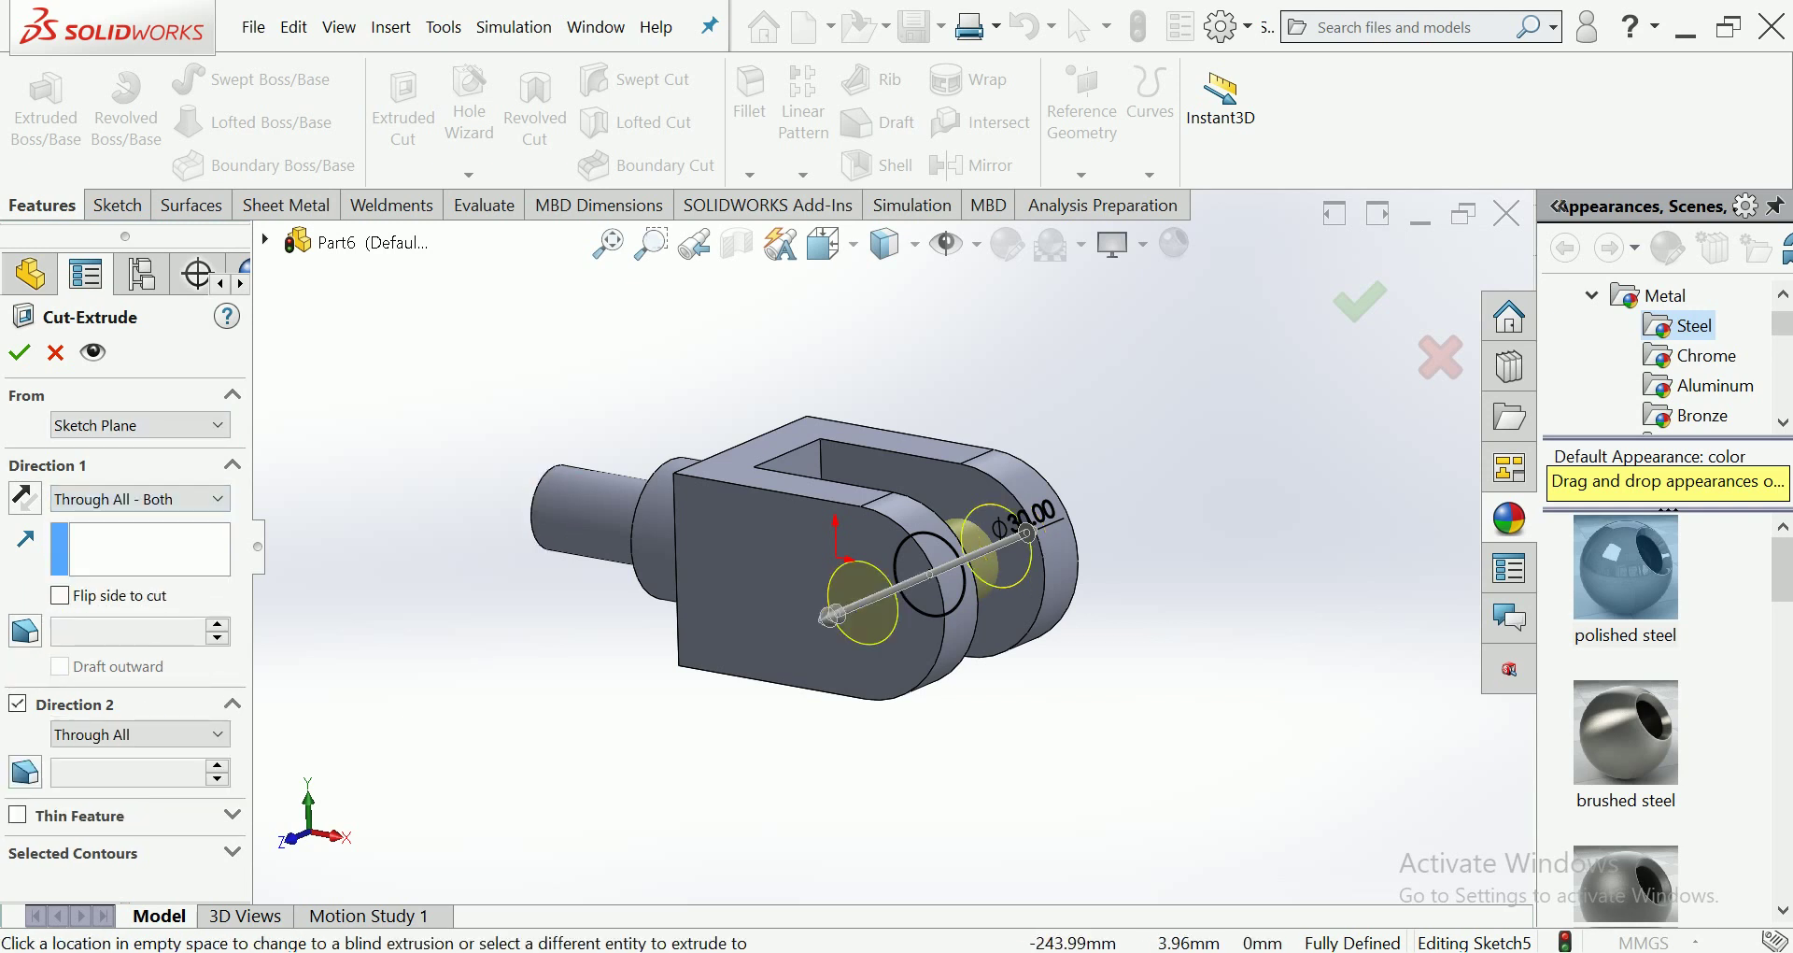
pyautogui.click(20, 352)
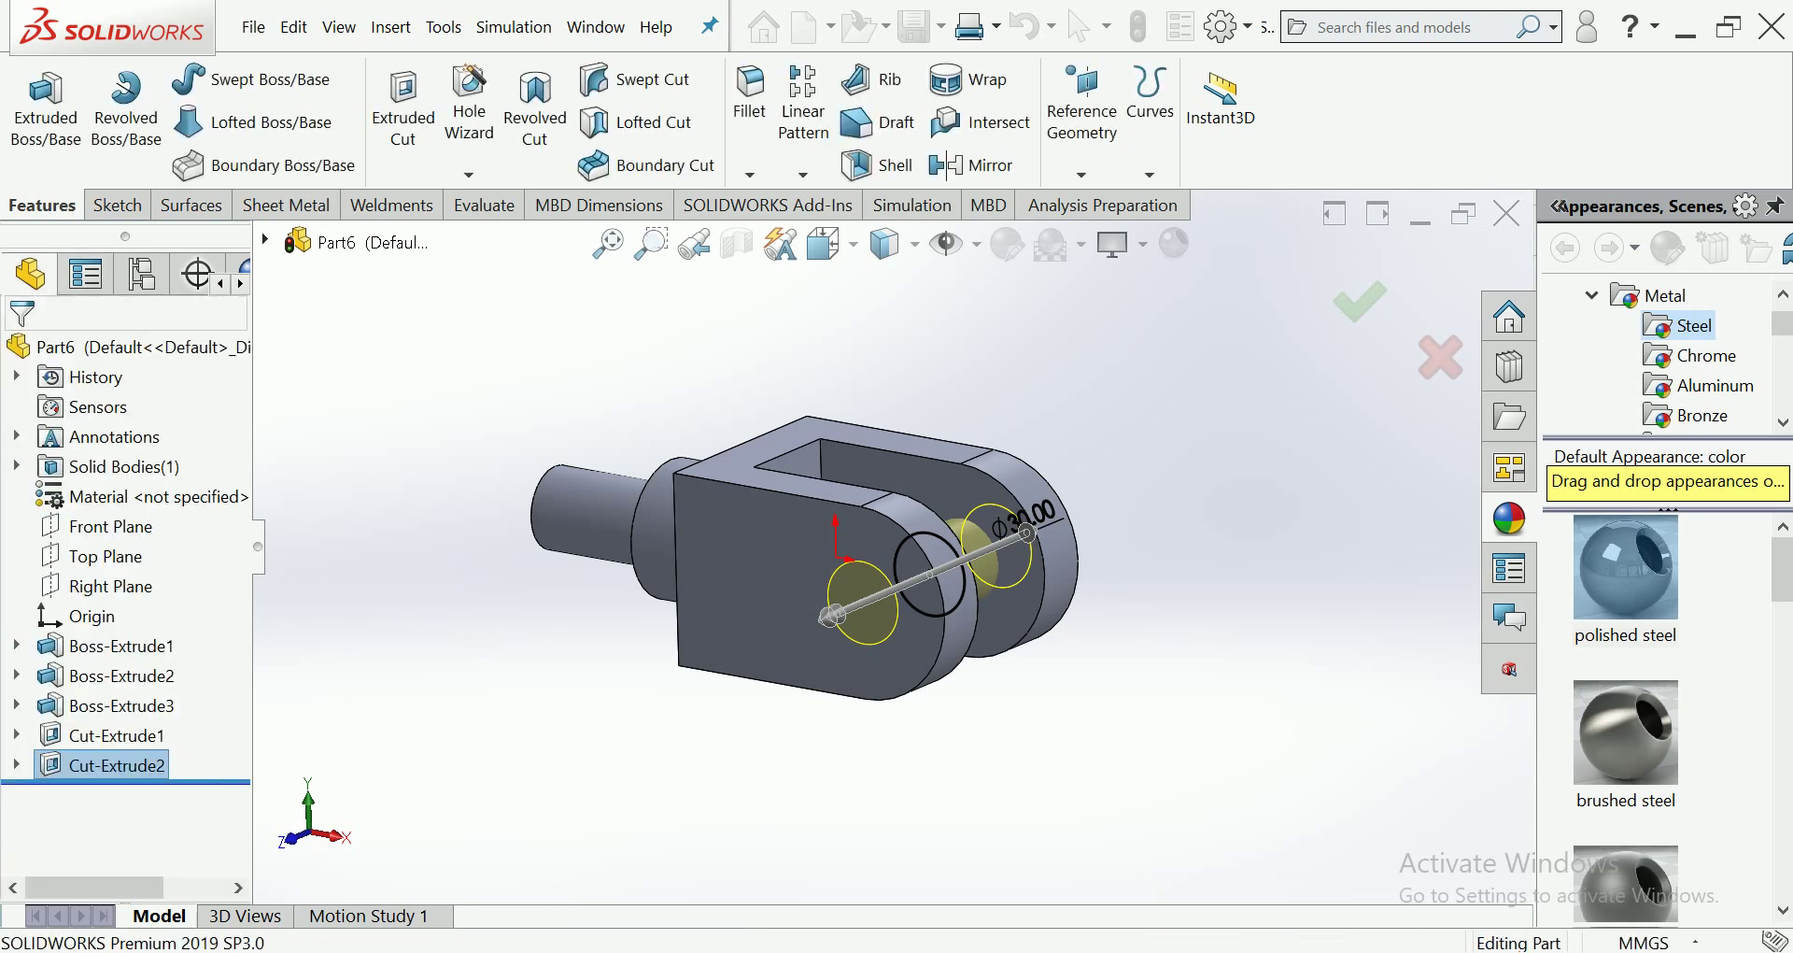
pyautogui.press('Left')
pyautogui.press('Left')
pyautogui.press('Left')
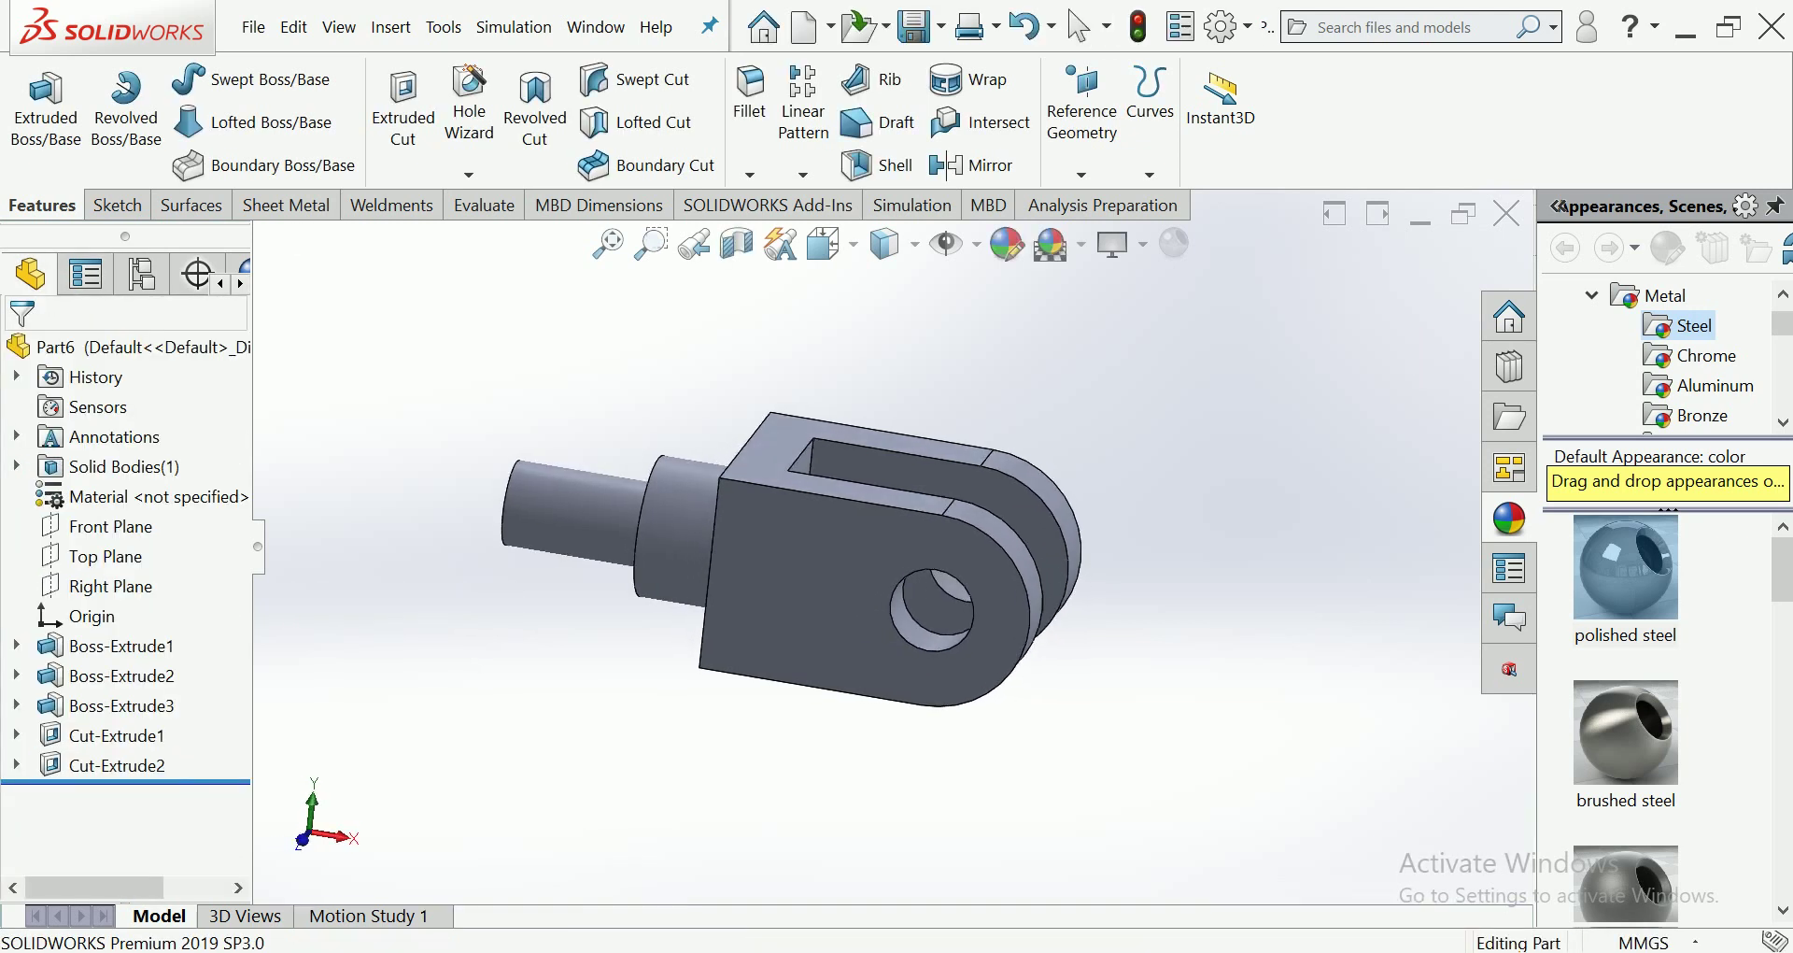
pyautogui.press('Up')
pyautogui.press('Up')
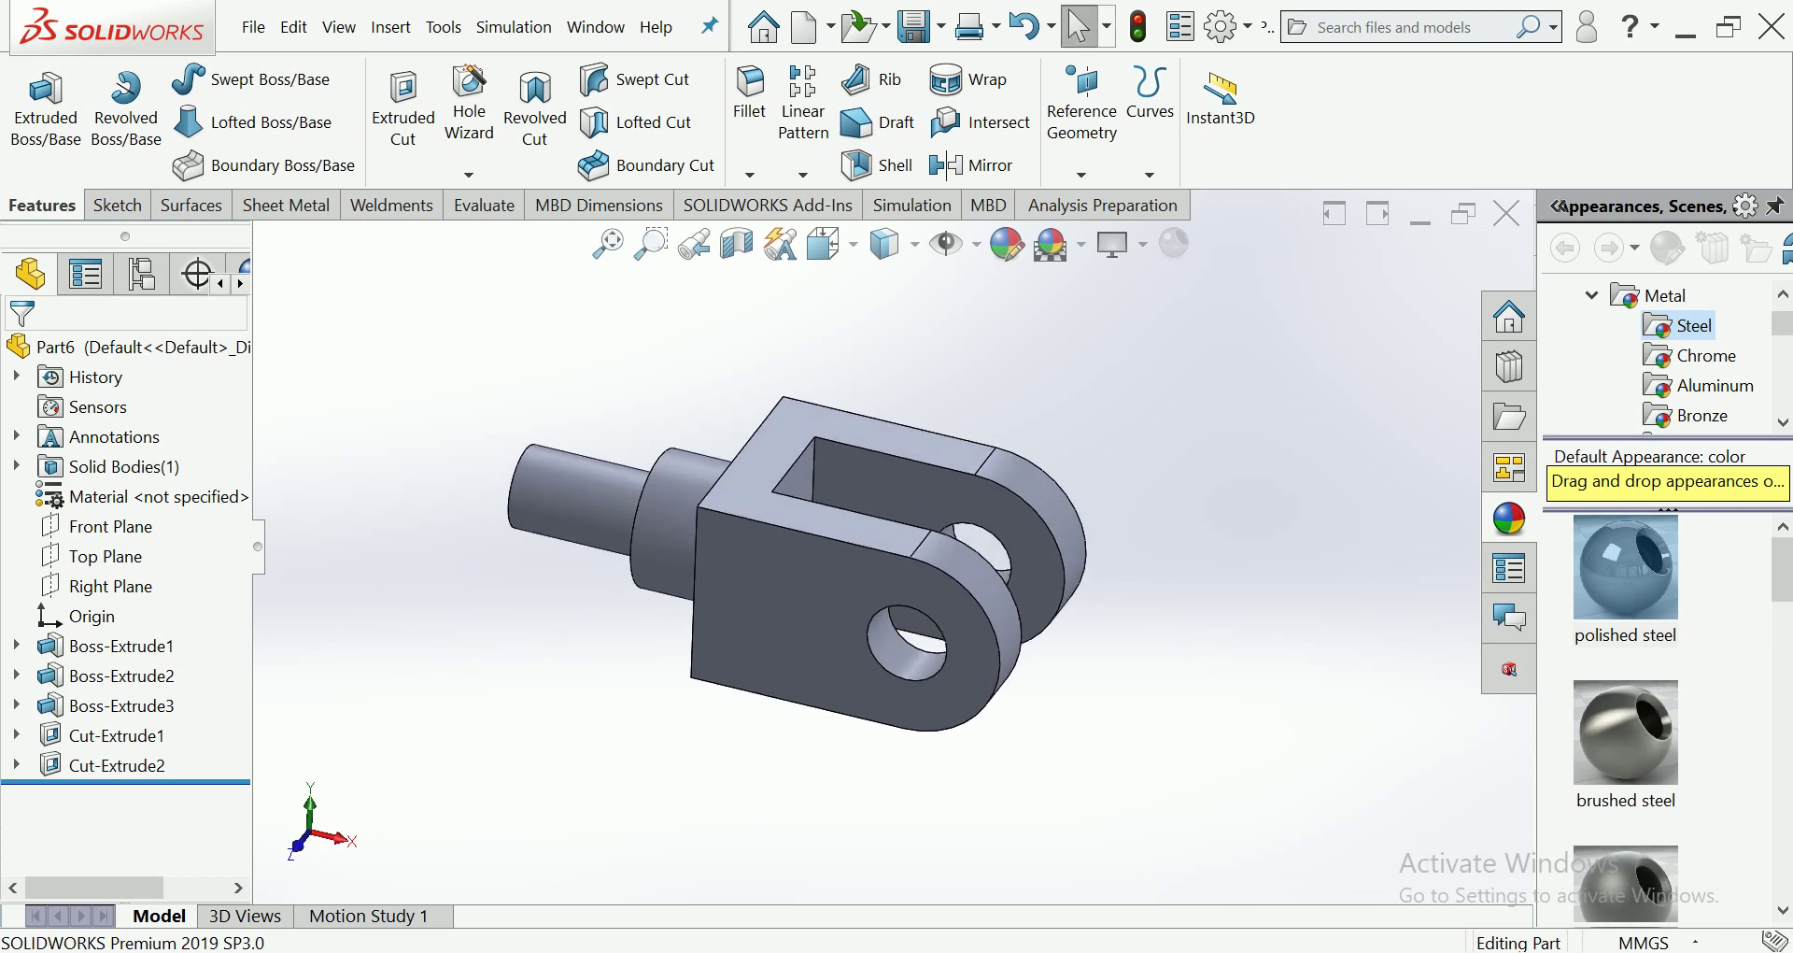
pyautogui.press('Left')
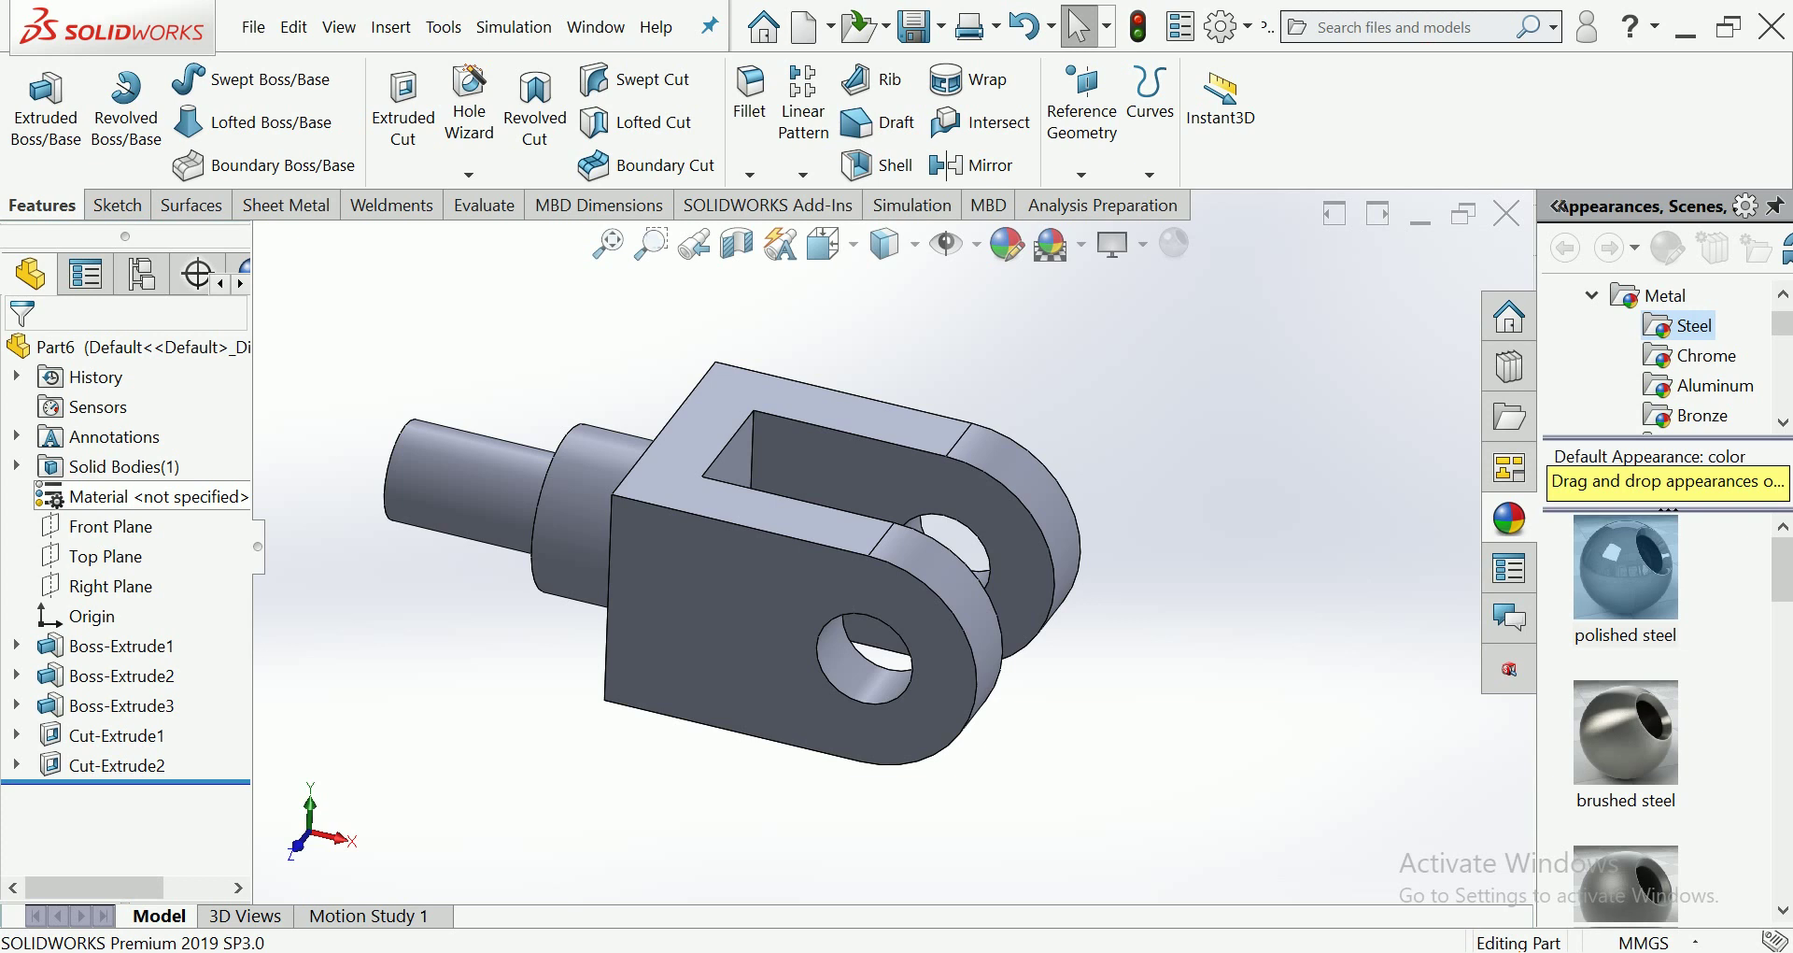
# Step: Assign AISI 1020 steel as the part's material through Edit Material
pyautogui.rightClick(140, 496)
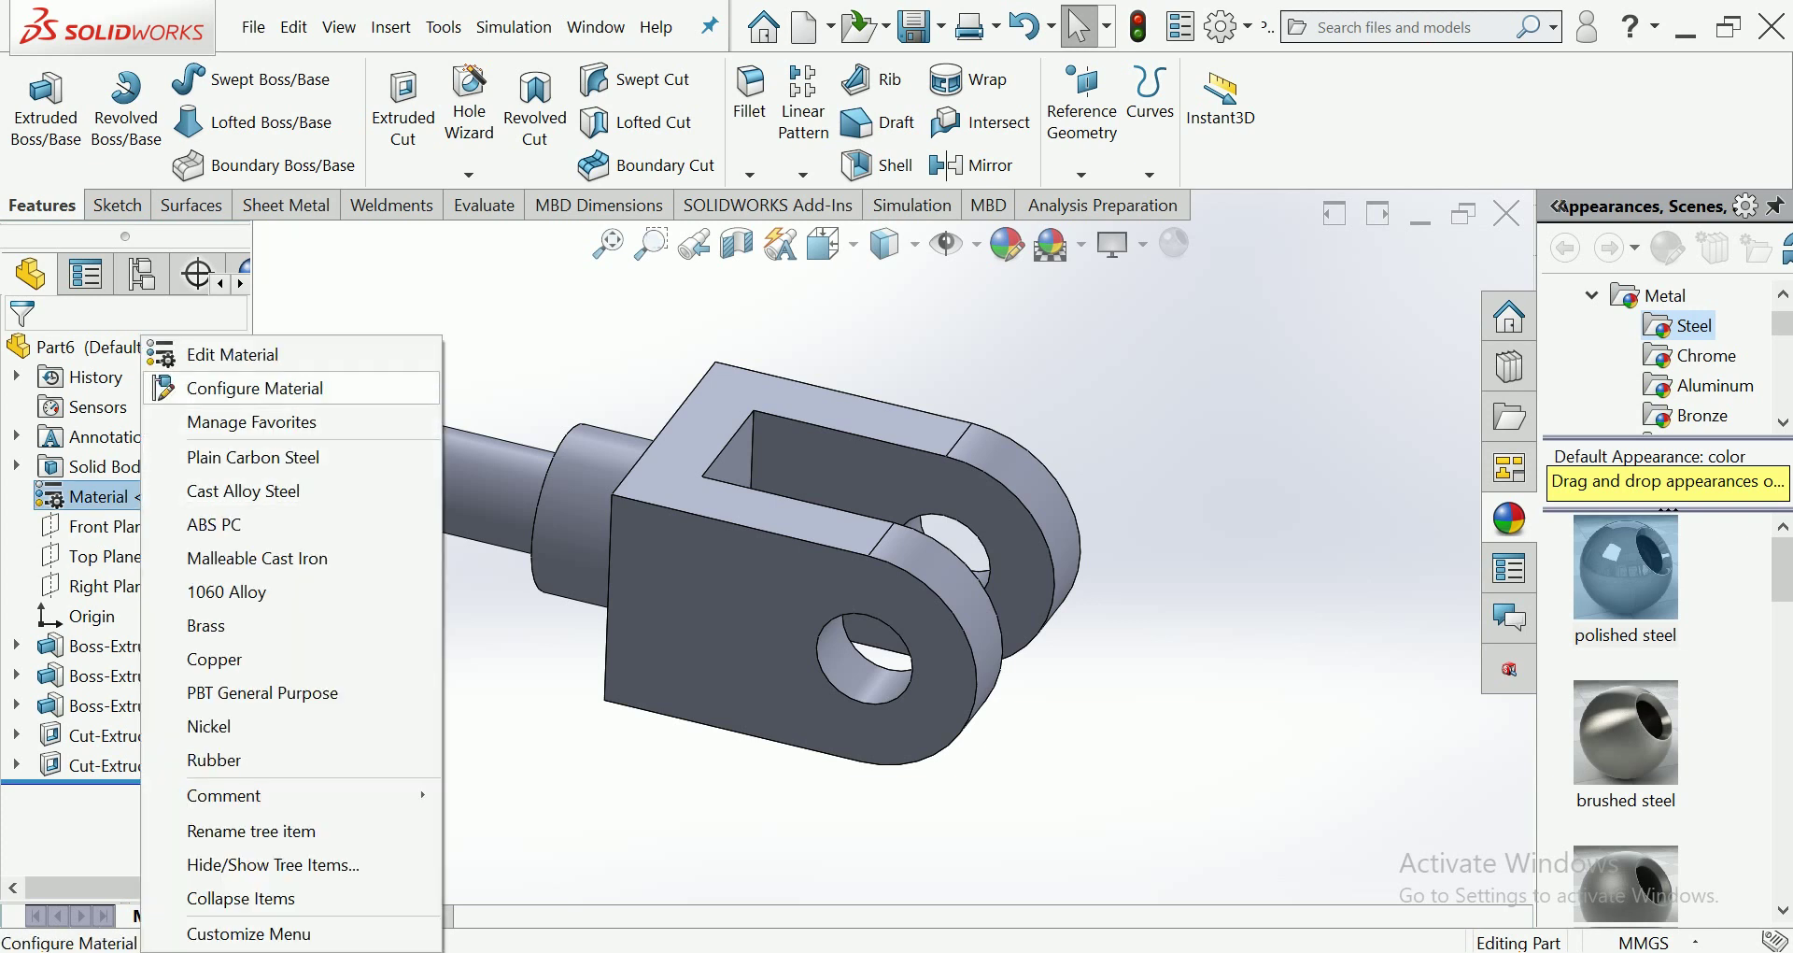
pyautogui.click(233, 354)
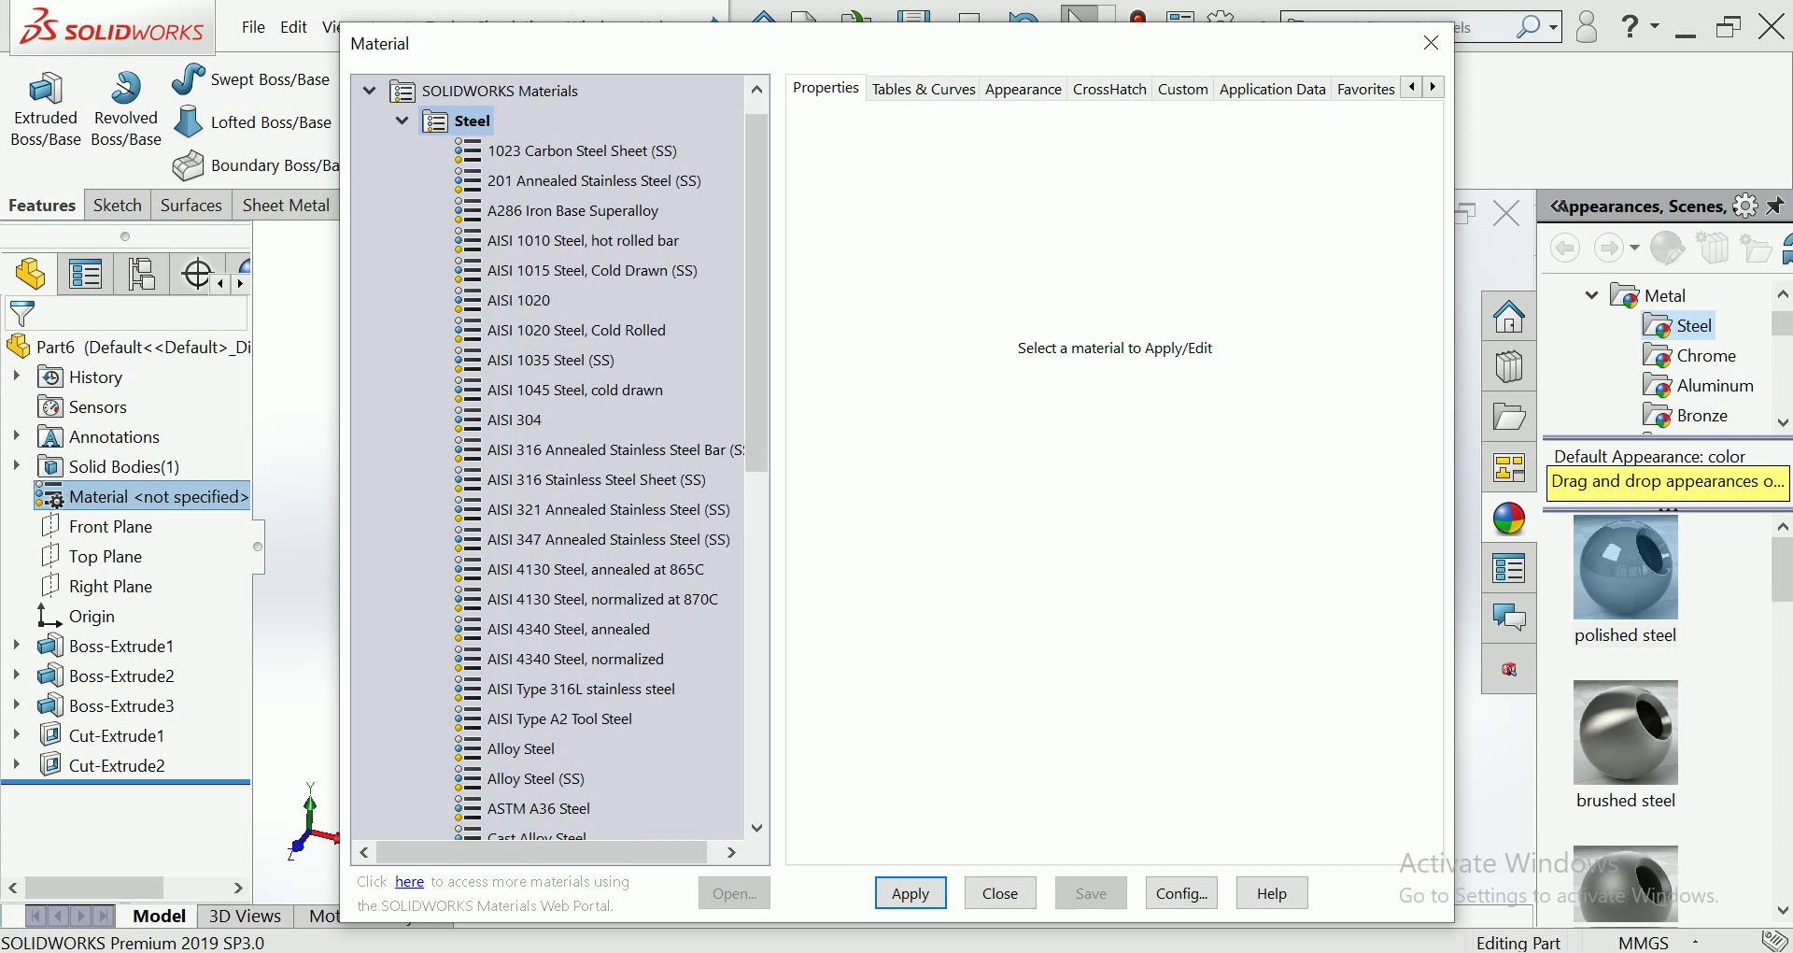
pyautogui.click(520, 300)
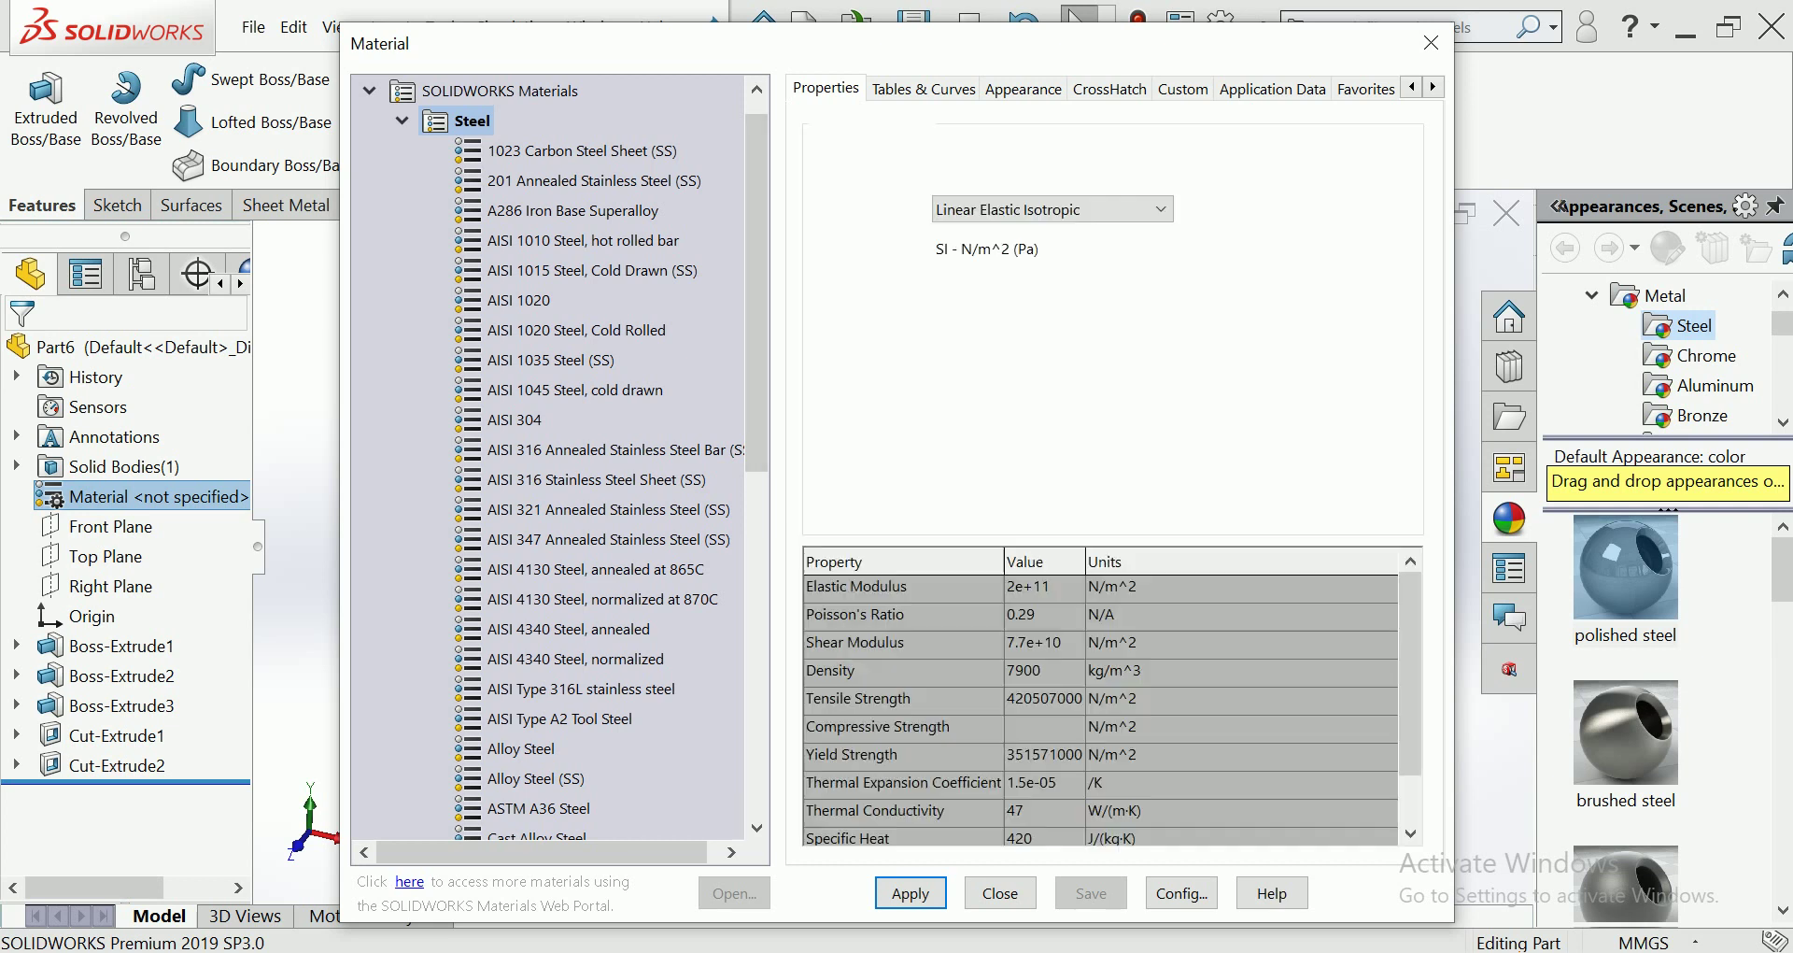
pyautogui.click(911, 893)
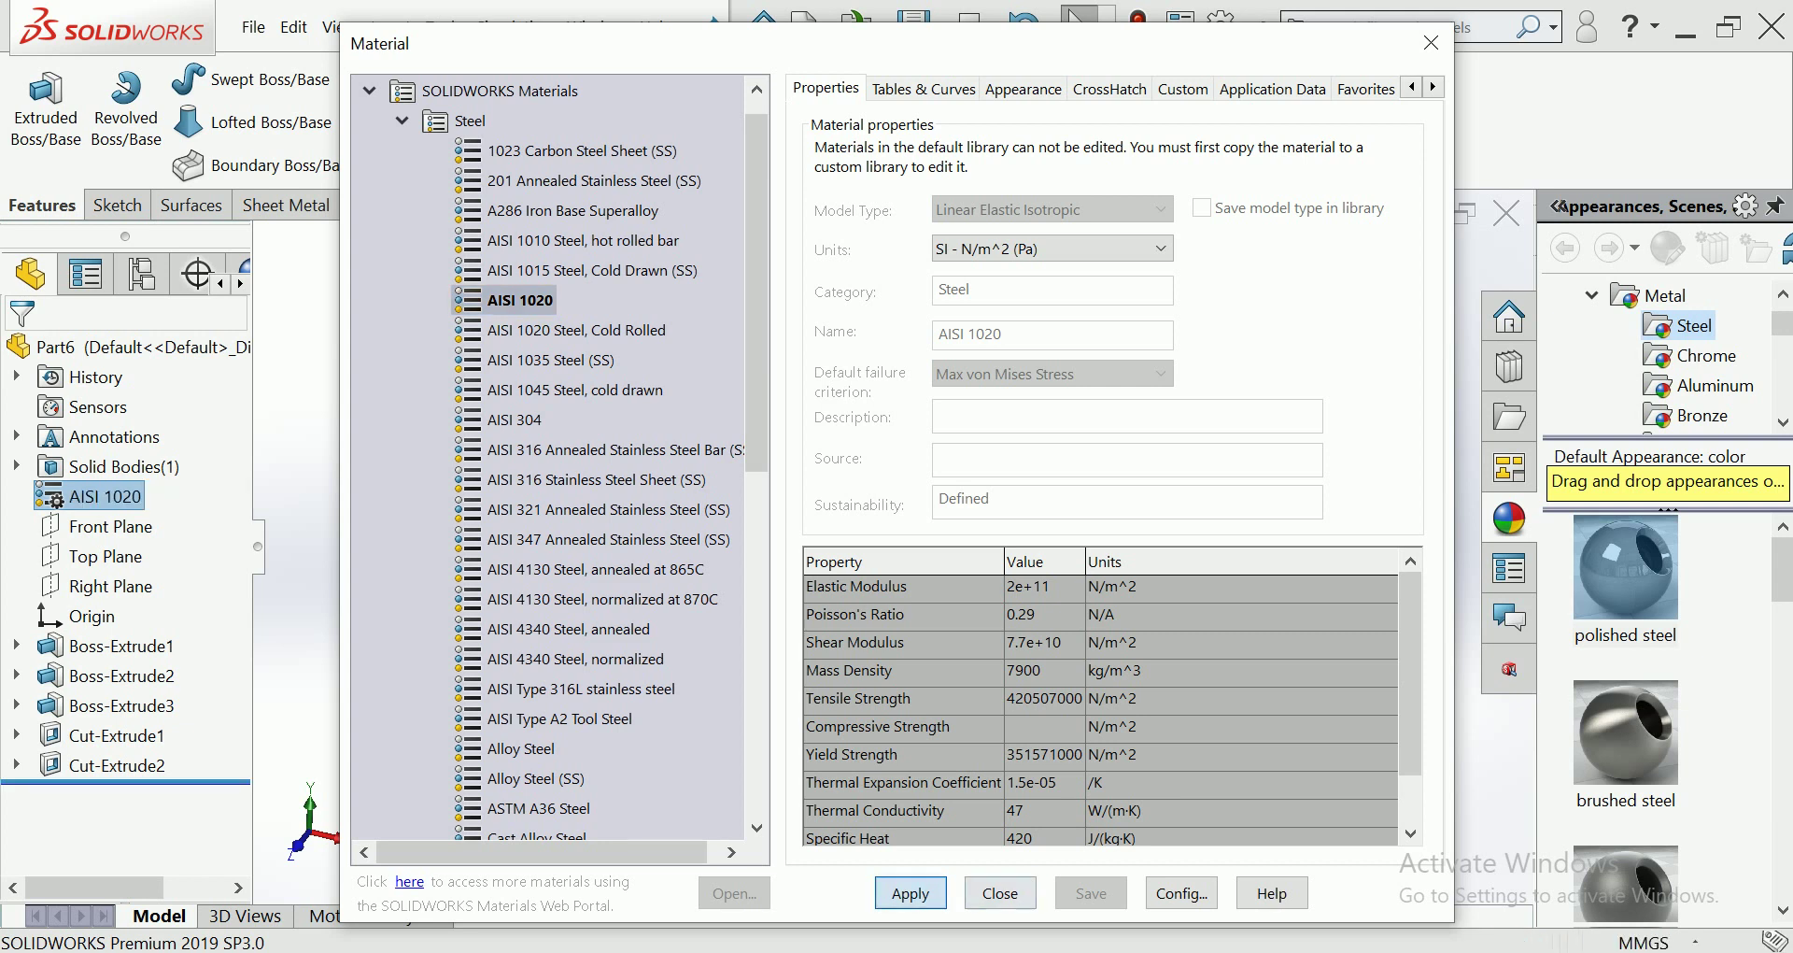
pyautogui.click(999, 893)
pyautogui.scroll(-5, 1088, 723)
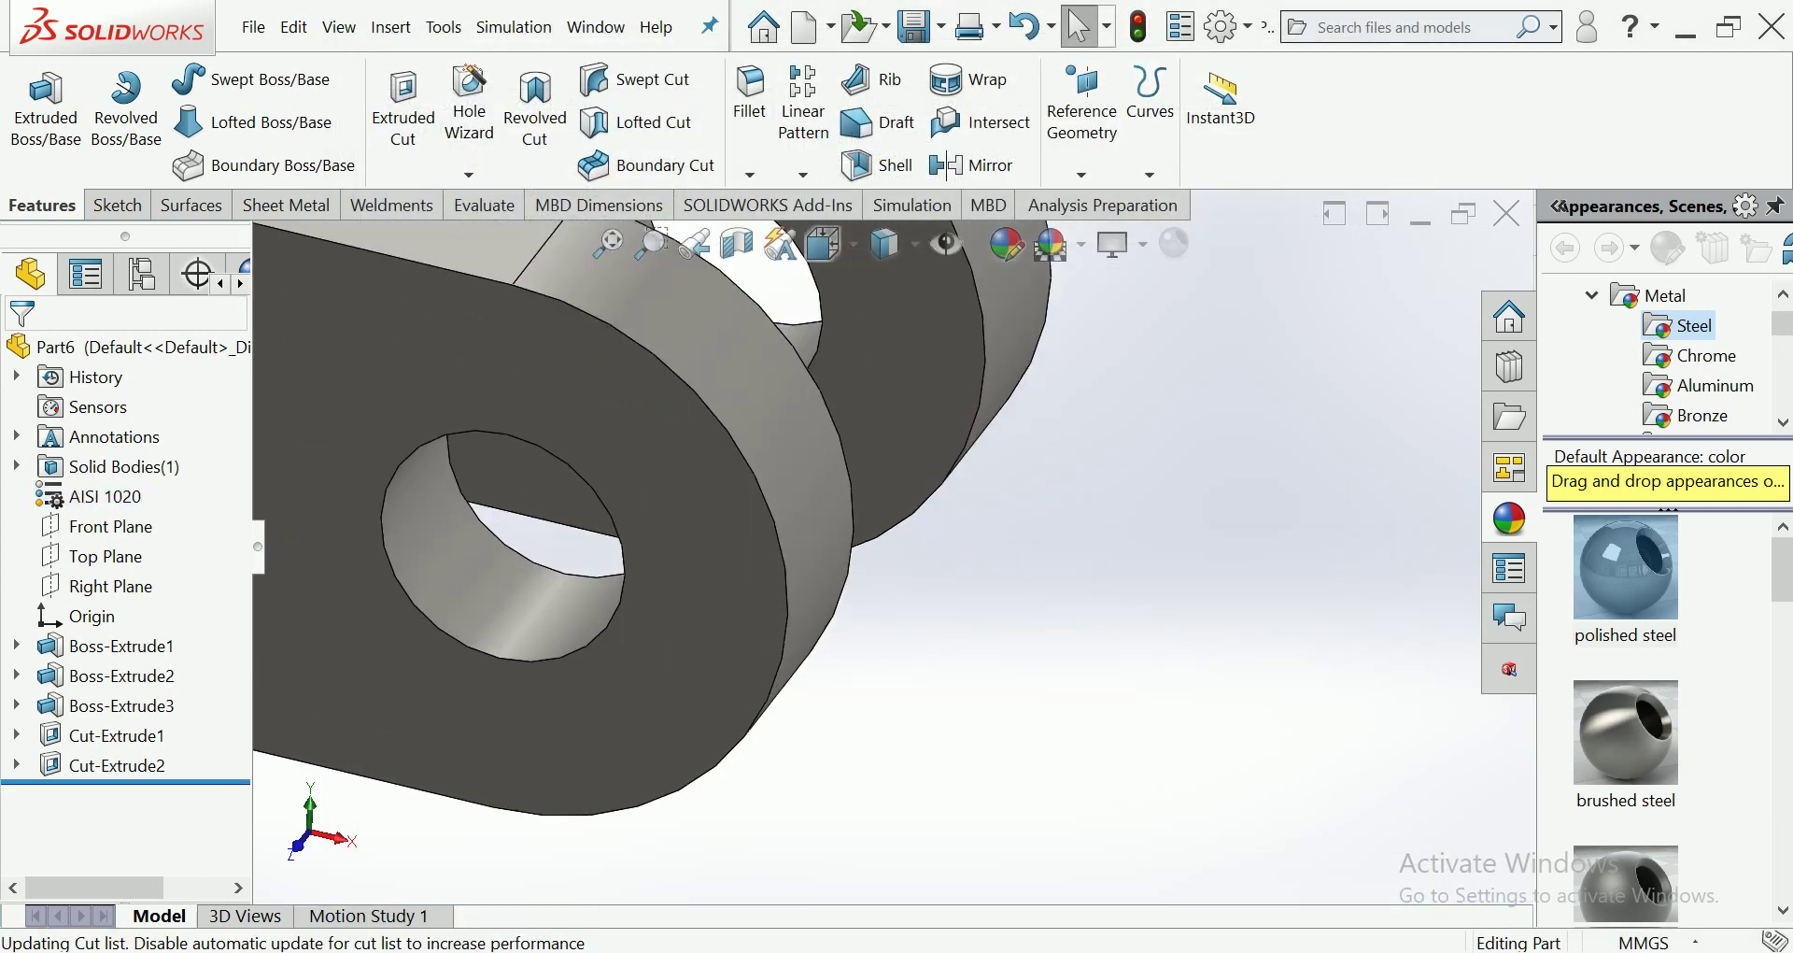
# Step: Run Mass Properties from the Evaluate tab and note the 3341.25 g mass
pyautogui.scroll(2, 880, 549)
pyautogui.scroll(1, 866, 521)
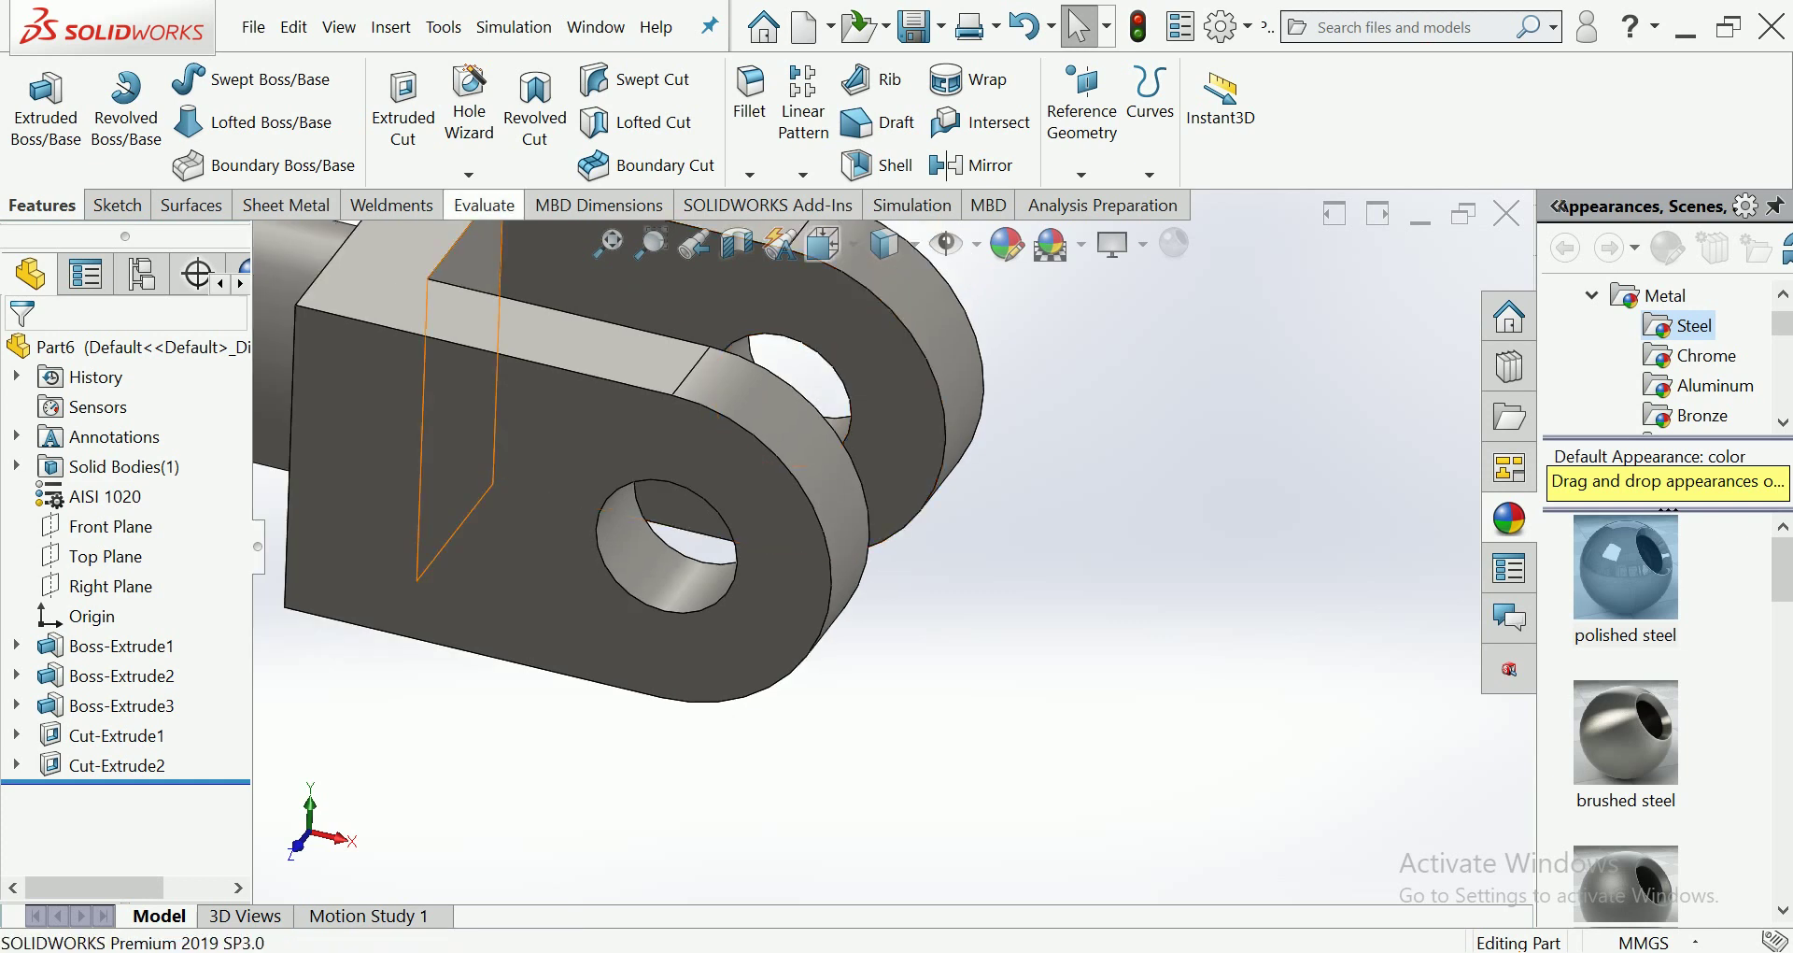
pyautogui.click(484, 204)
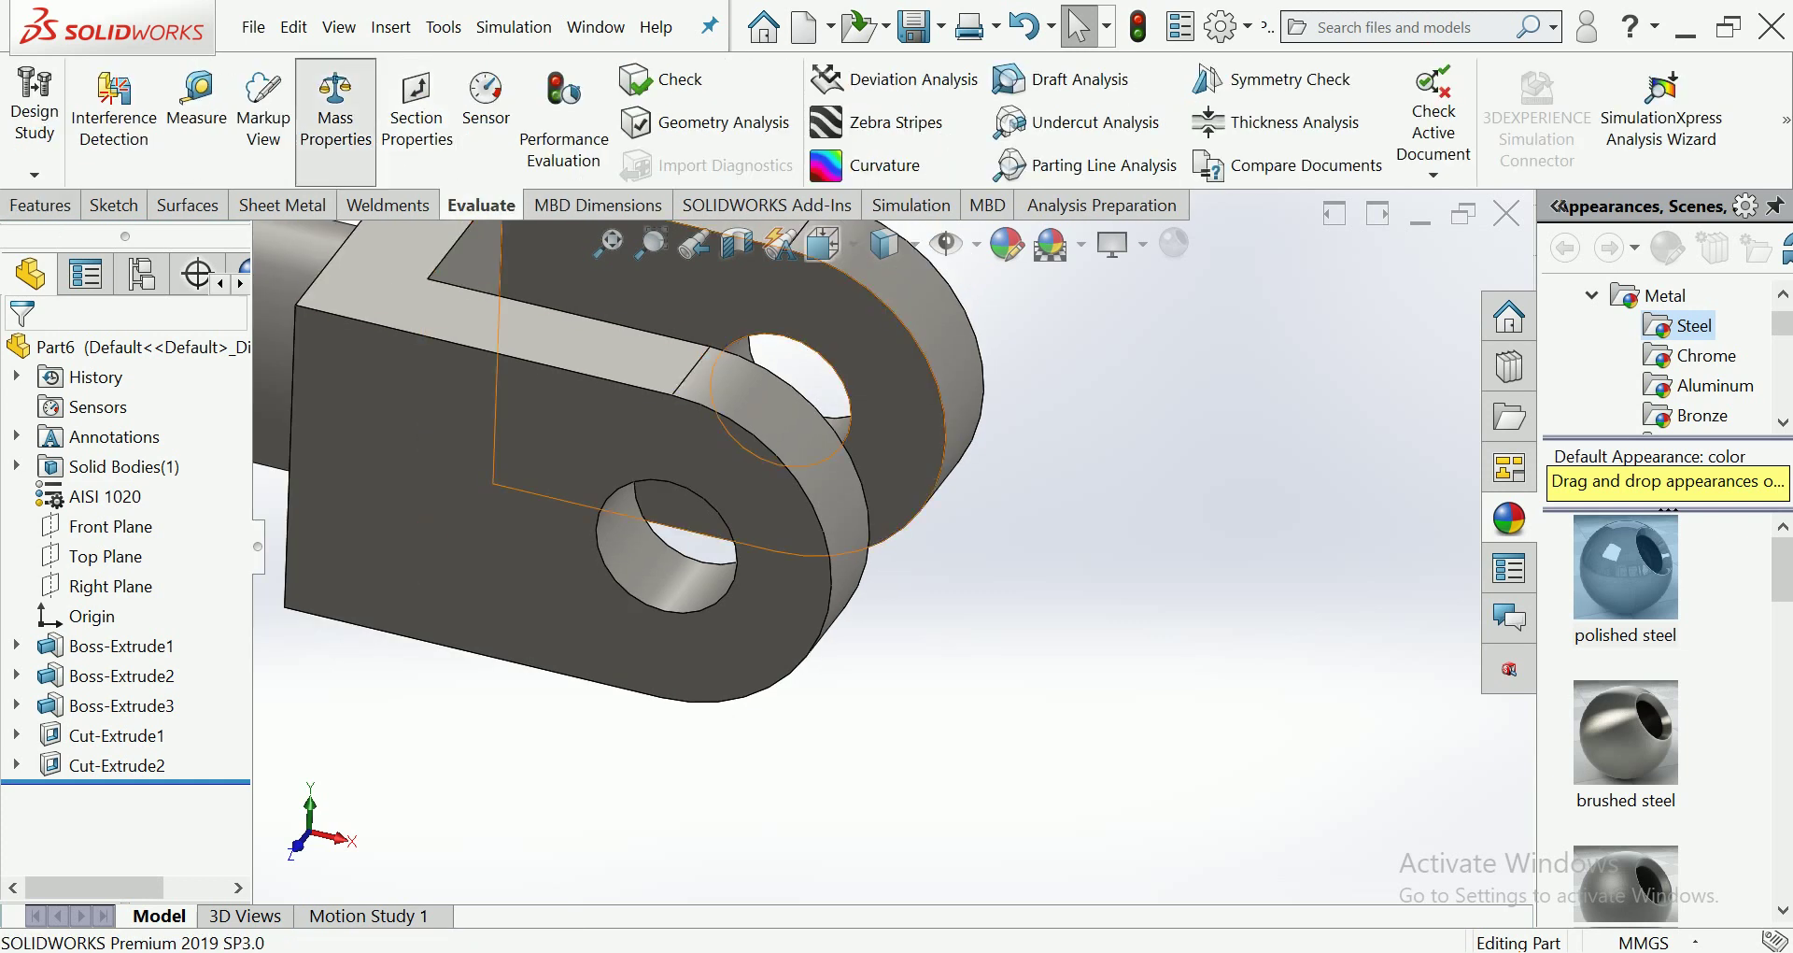
pyautogui.click(335, 112)
pyautogui.moveTo(647, 690); pyautogui.dragTo(498, 690)
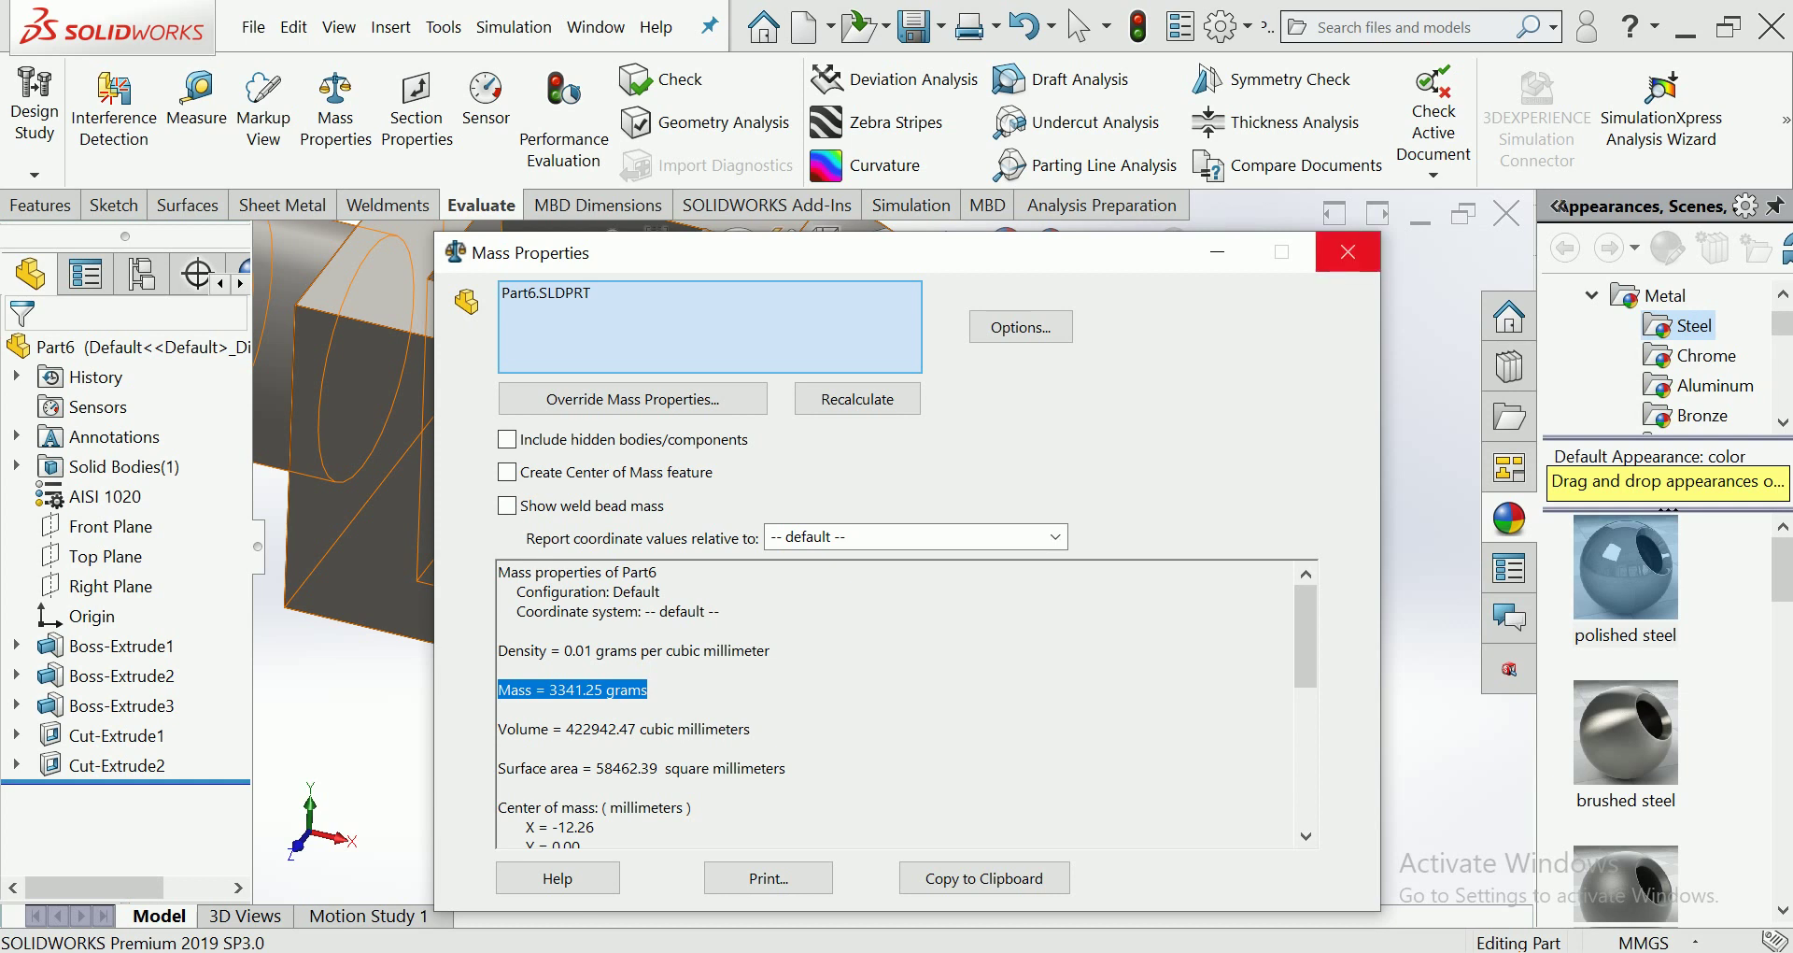
pyautogui.click(1348, 251)
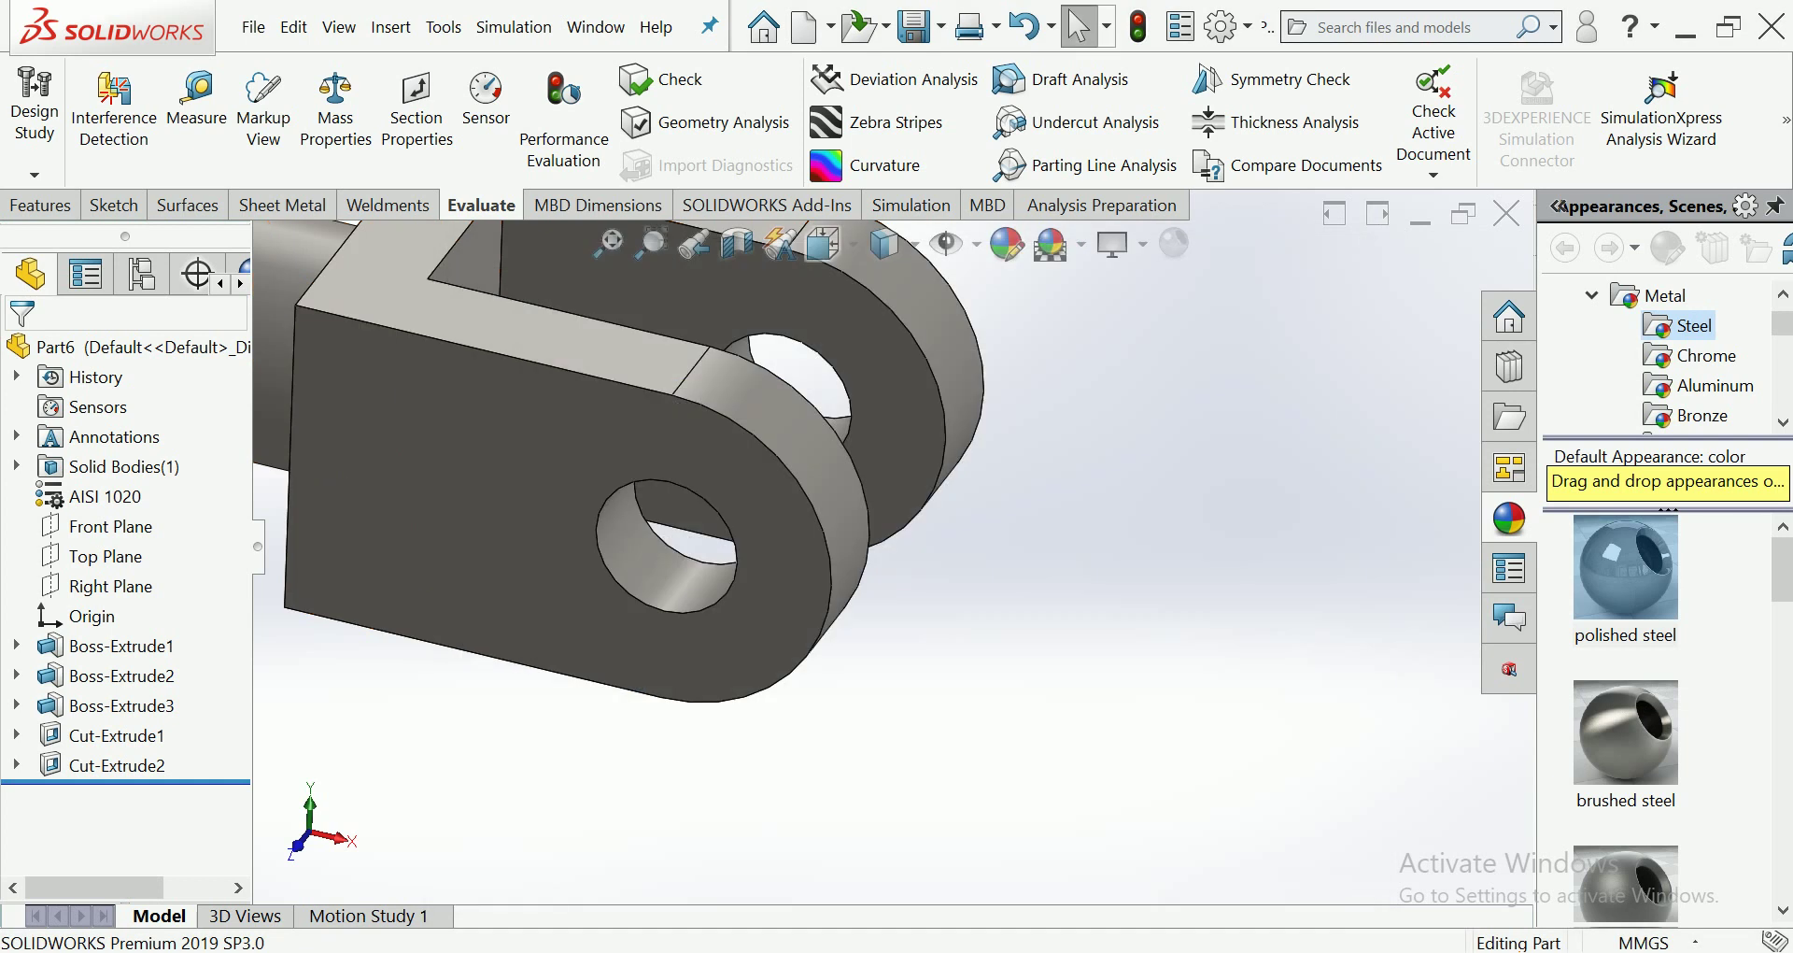
# Step: Roll back before the cross-hole cut and recheck the mass: 3564.61 g
pyautogui.scroll(2, 900, 541)
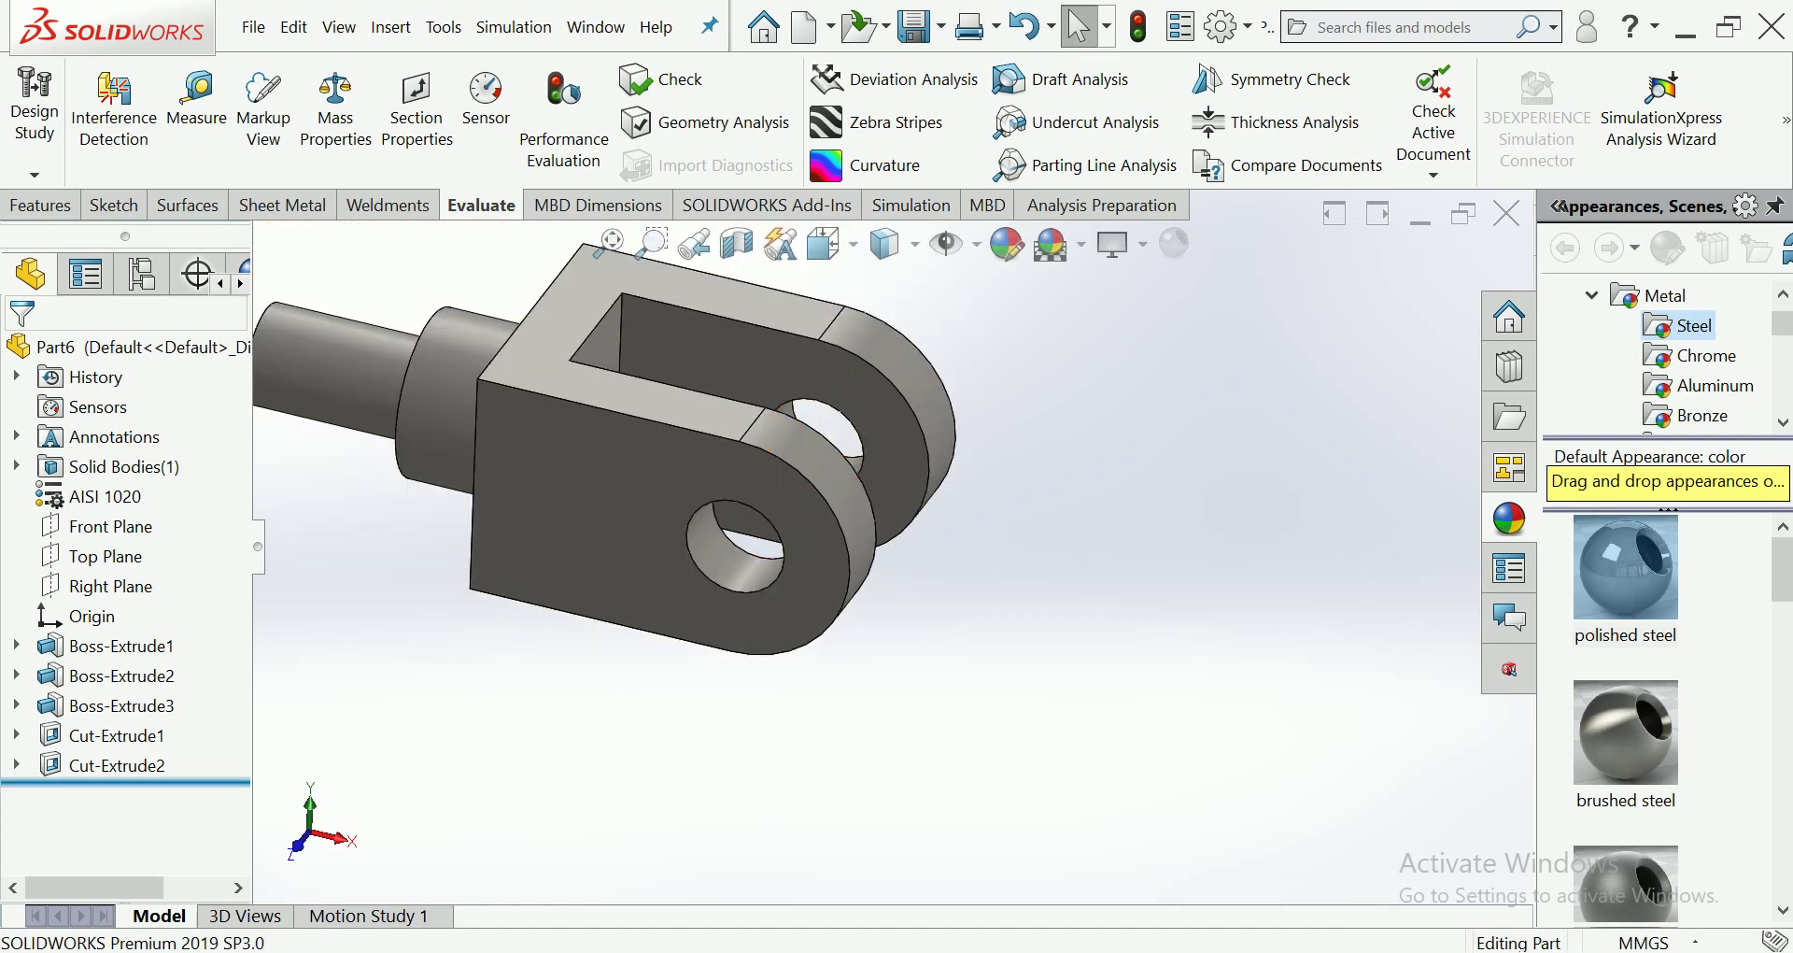
pyautogui.moveTo(126, 780); pyautogui.dragTo(126, 750)
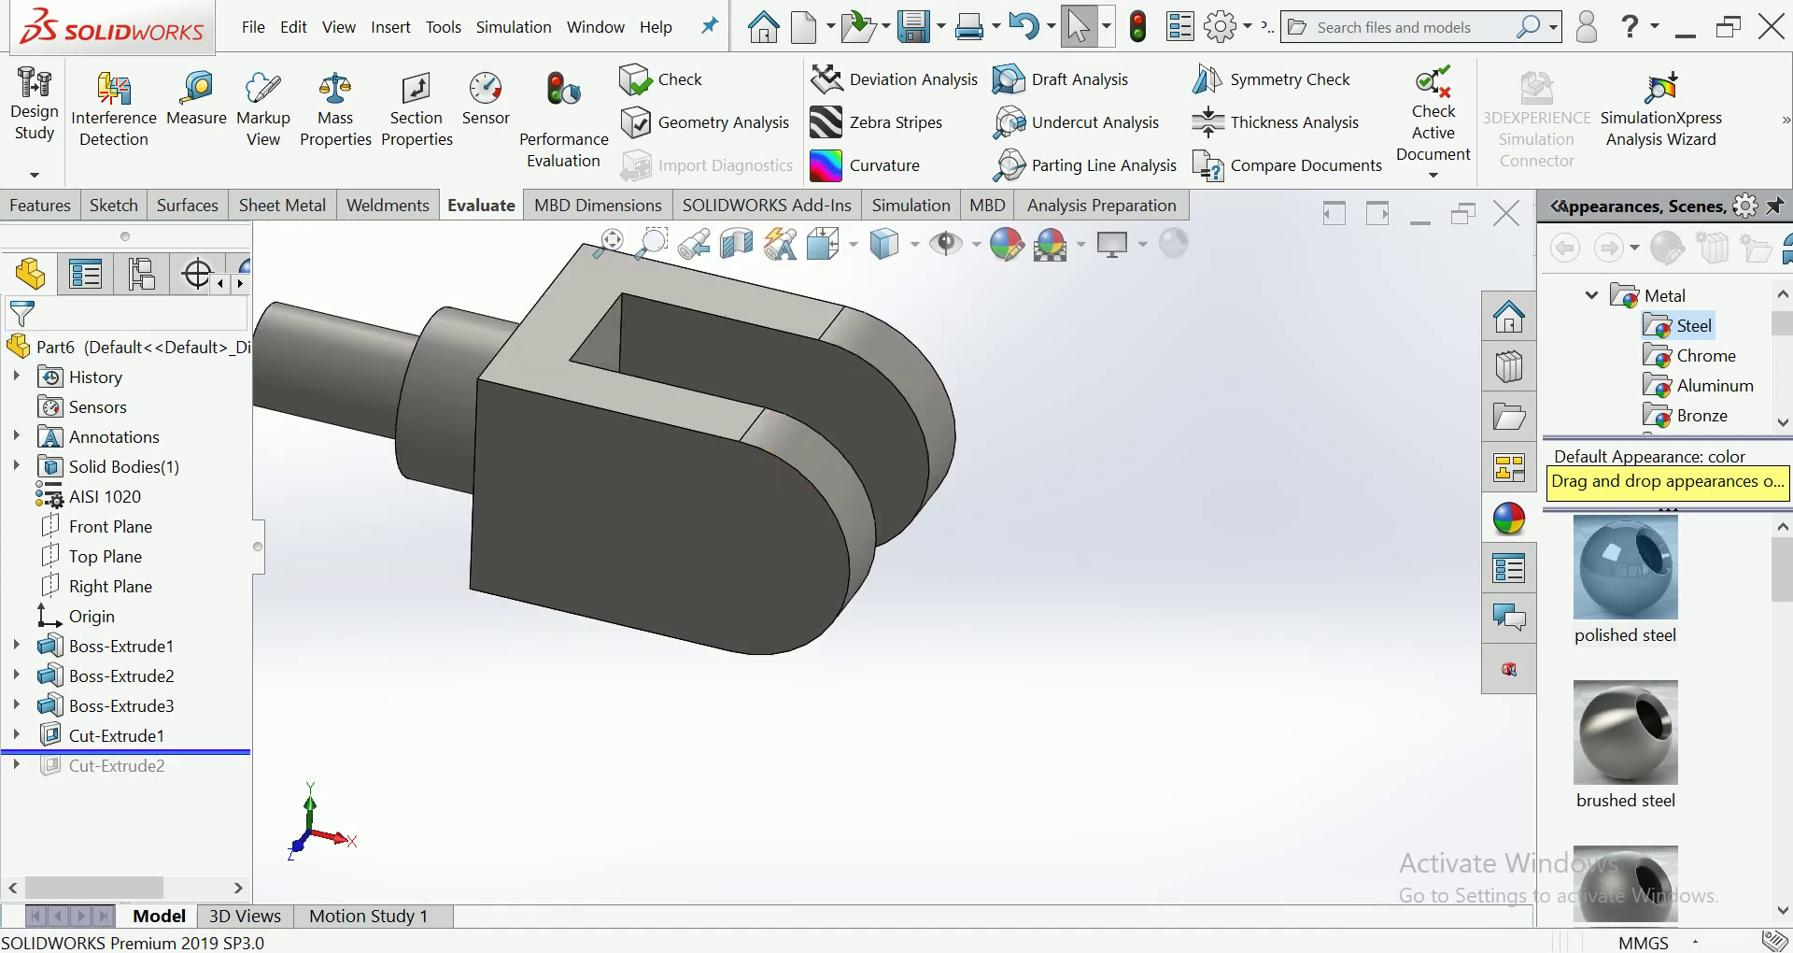
pyautogui.click(335, 103)
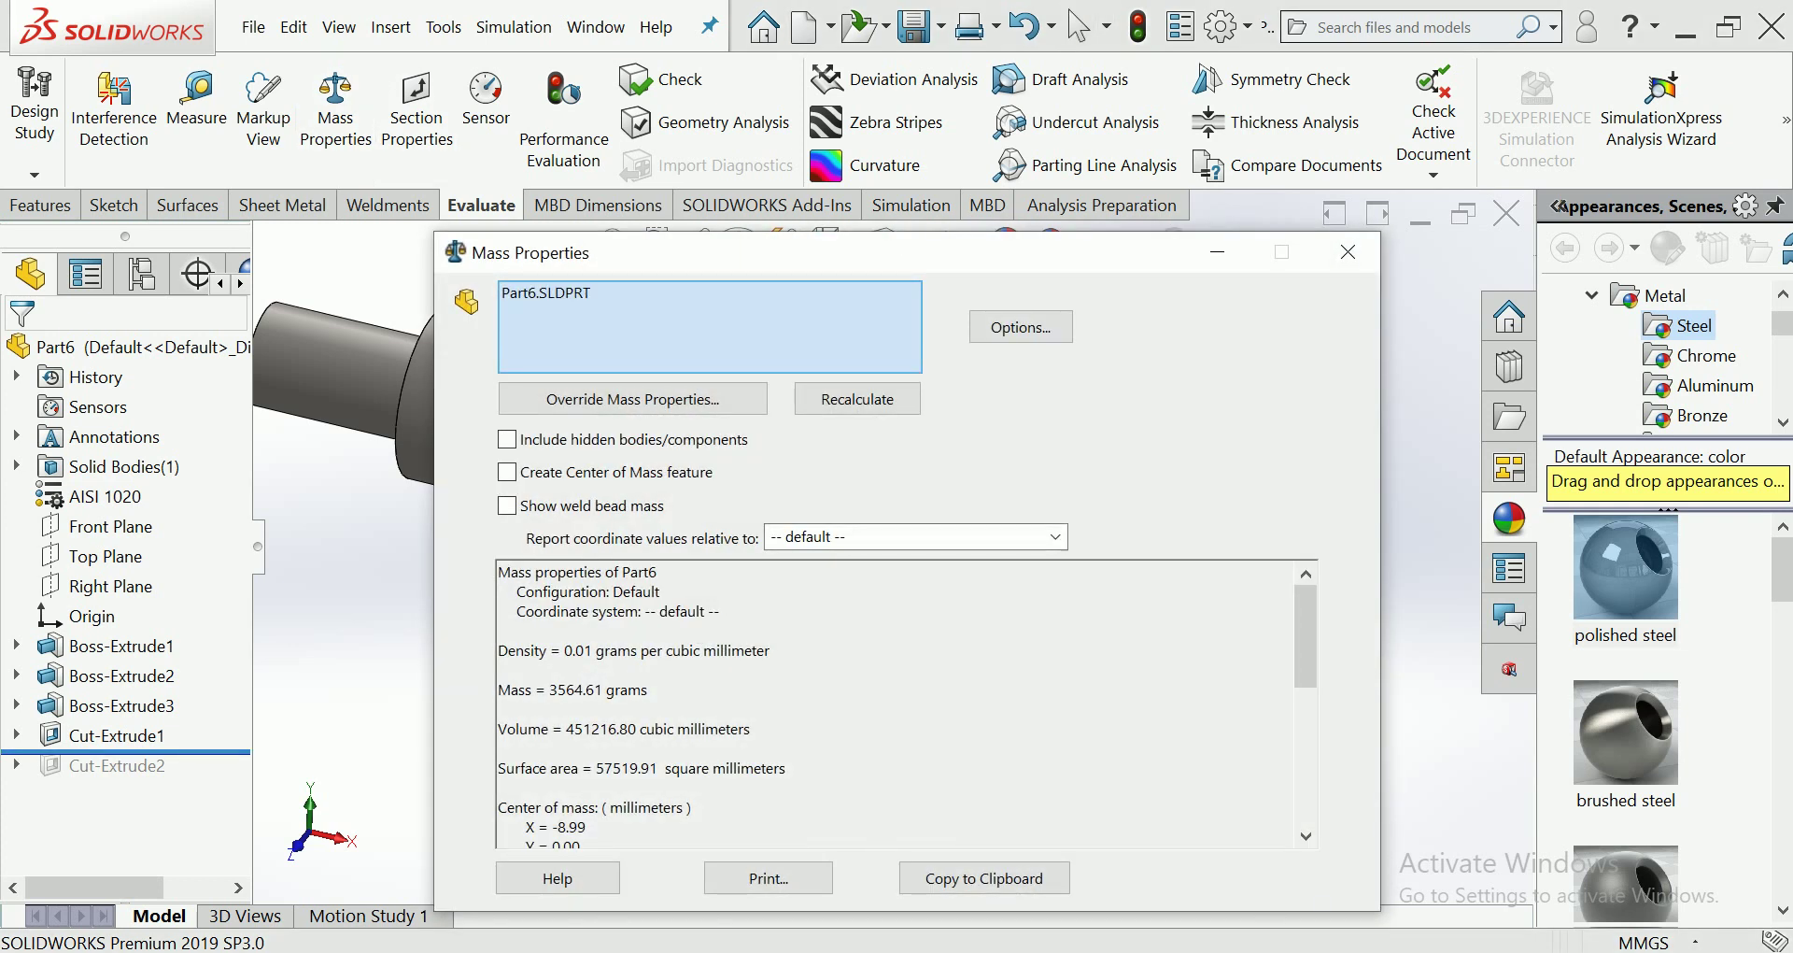
pyautogui.moveTo(644, 689); pyautogui.dragTo(498, 689)
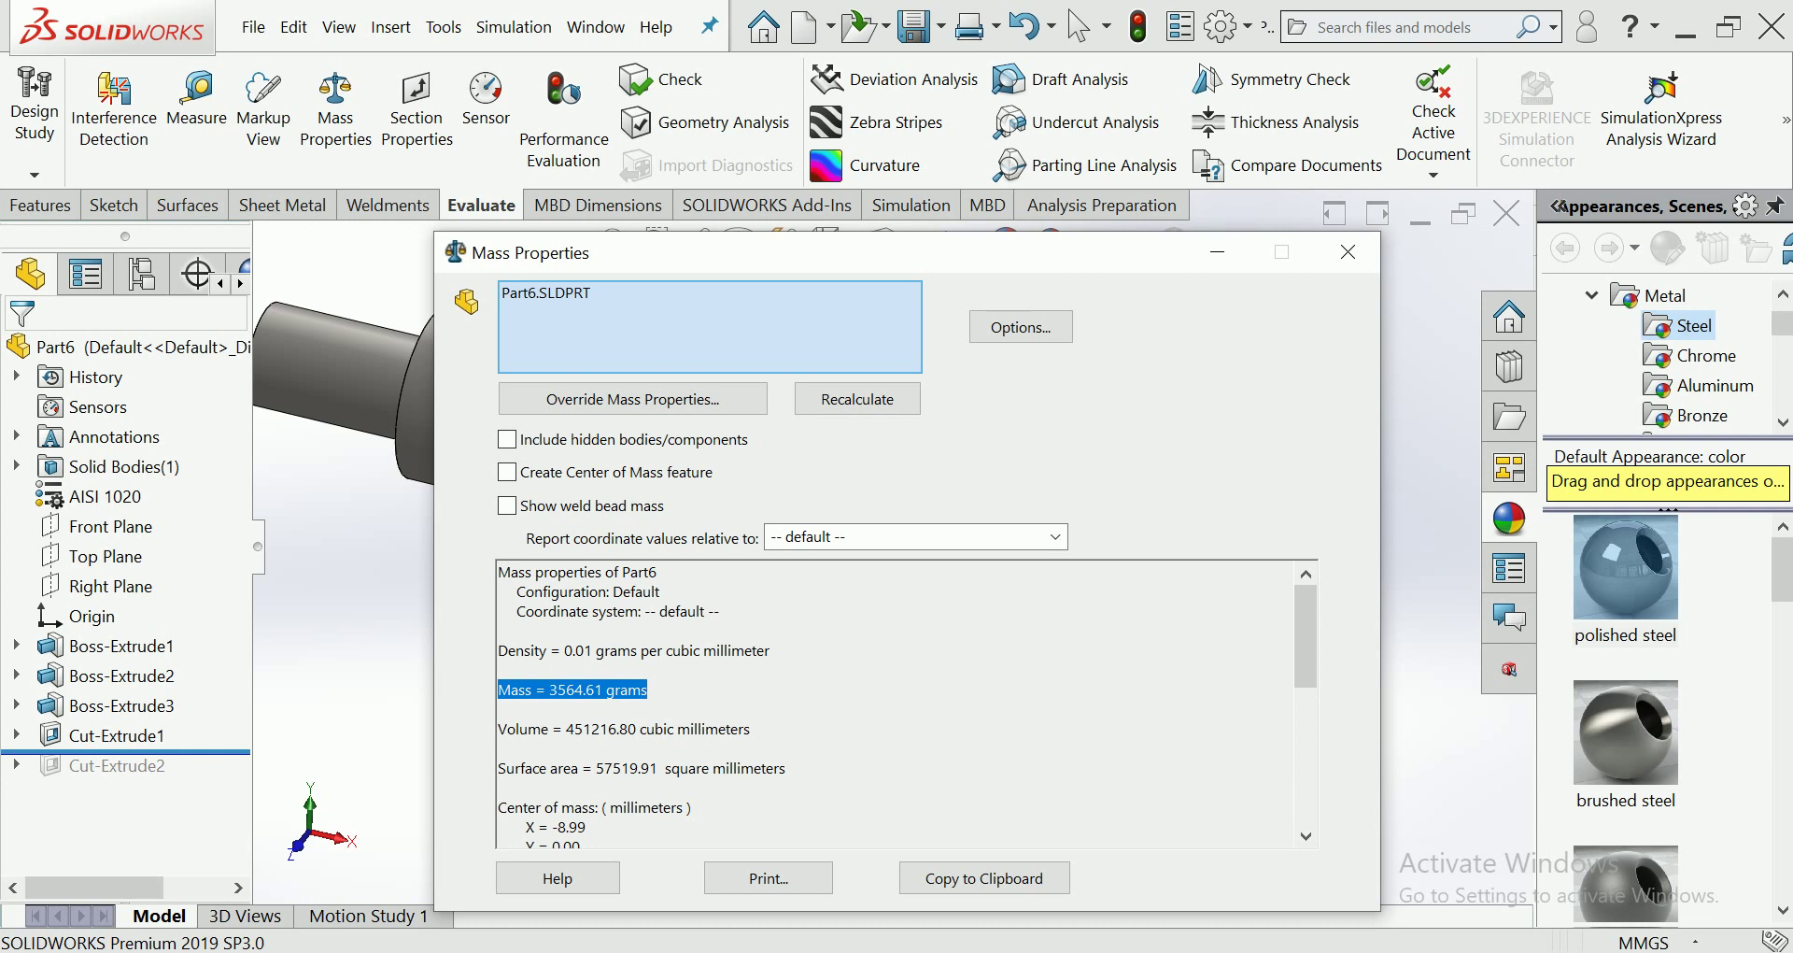
pyautogui.click(1347, 252)
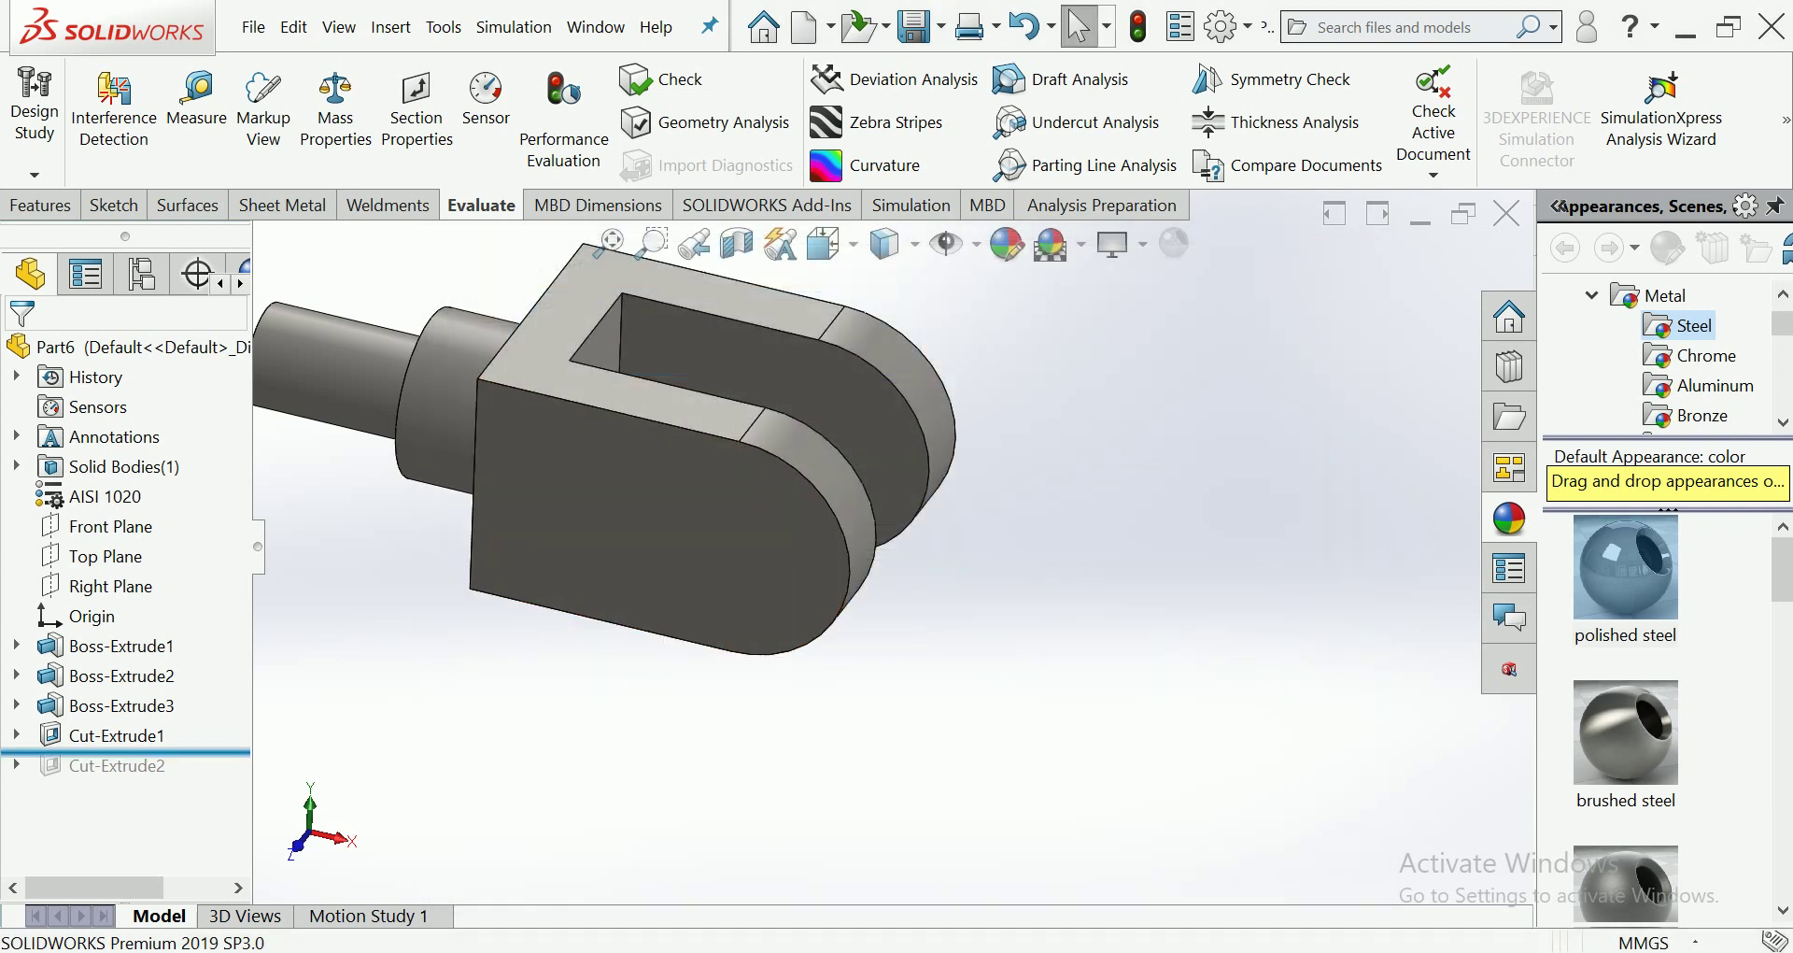
# Step: Roll back before the slot cut and confirm the uncut block's mass of 5499.87 g
pyautogui.moveTo(125, 751); pyautogui.dragTo(125, 721)
pyautogui.scroll(2, 796, 692)
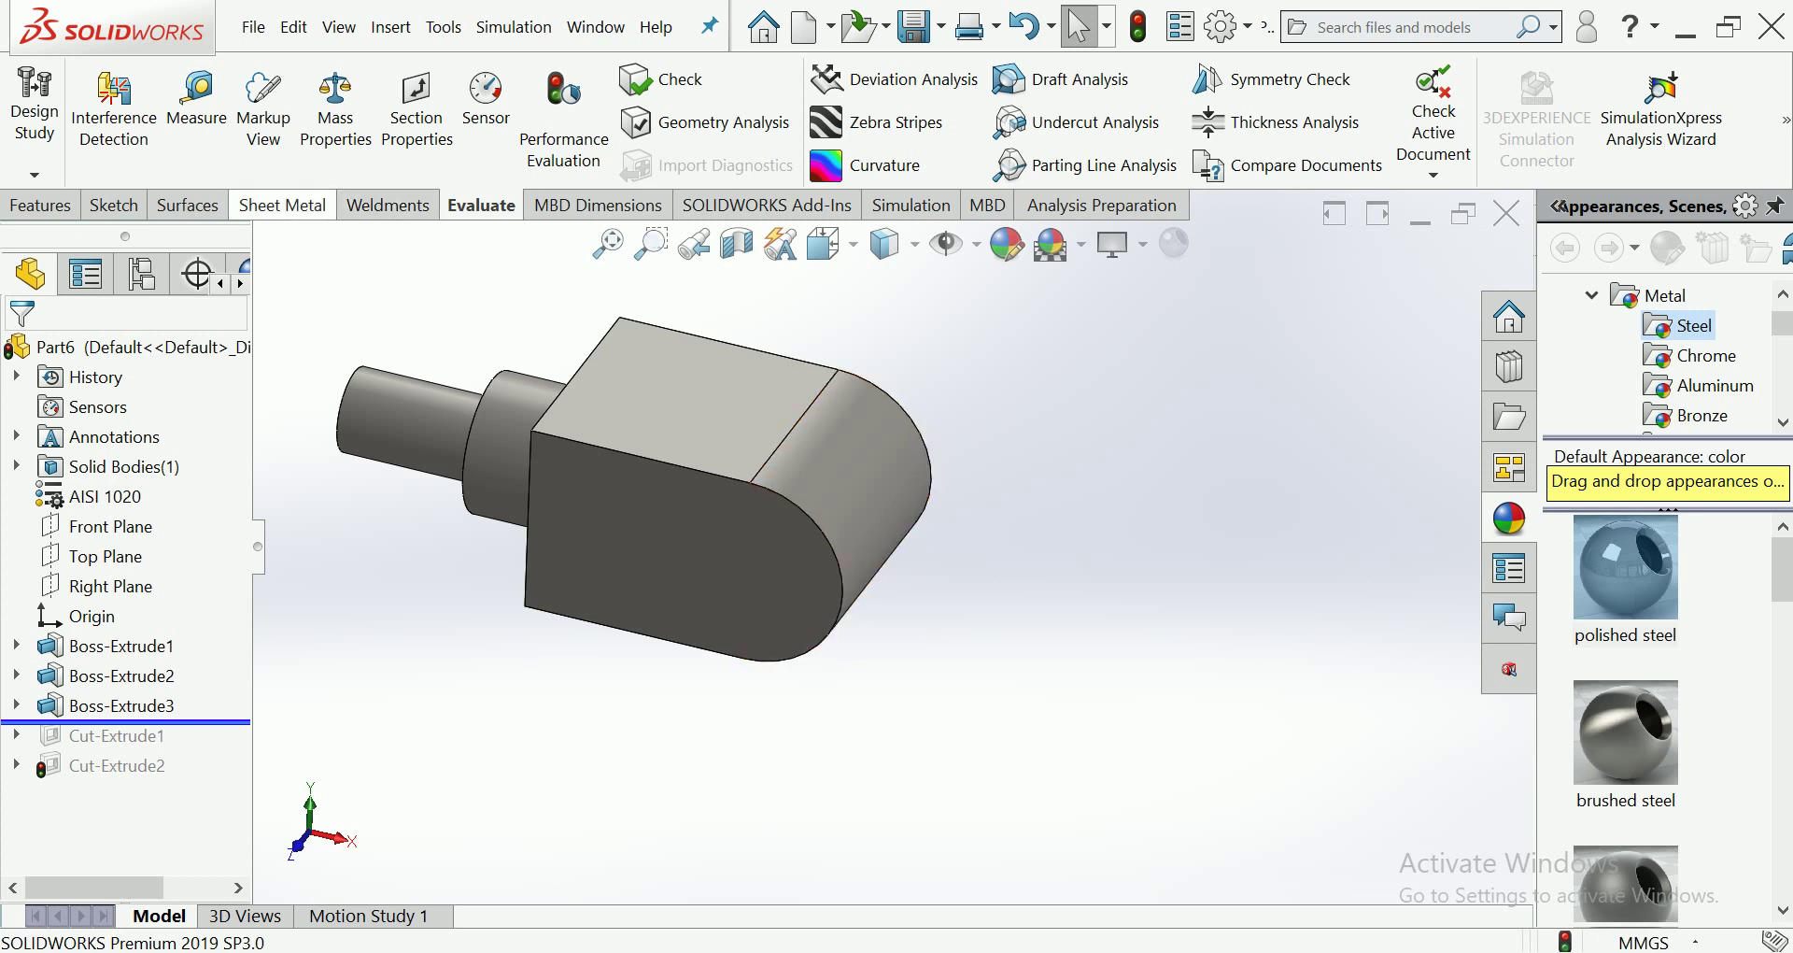
pyautogui.click(335, 105)
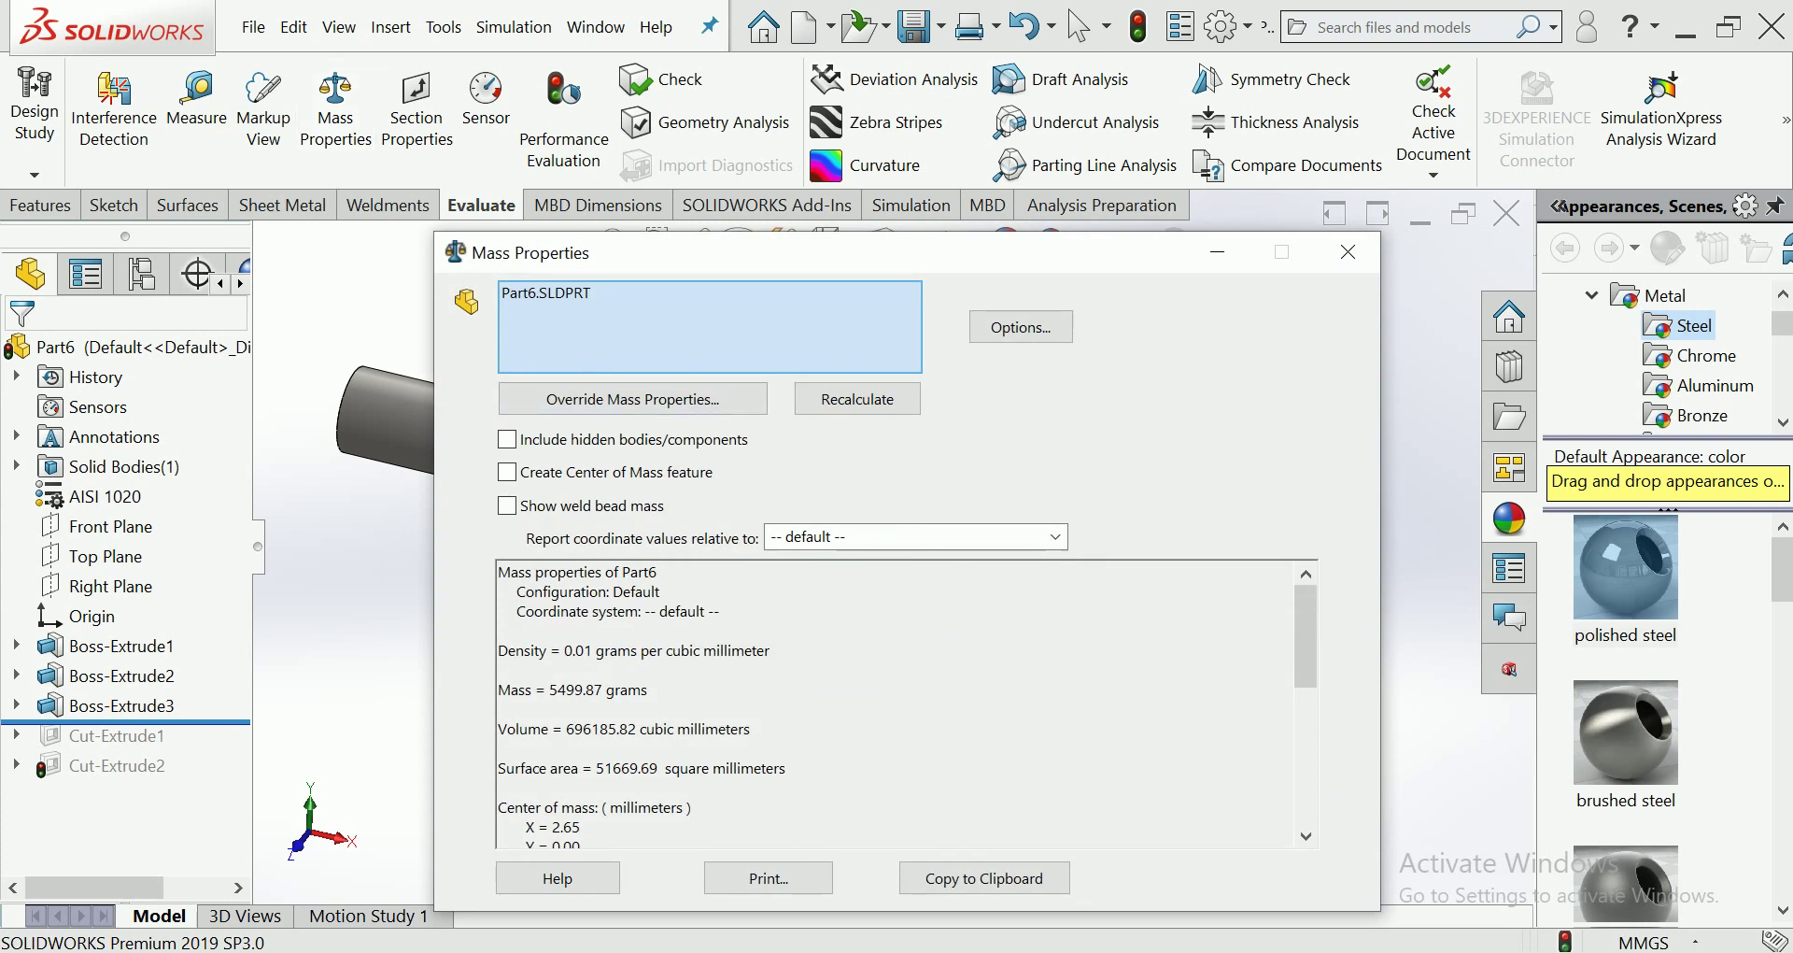
pyautogui.moveTo(560, 252); pyautogui.dragTo(503, 232)
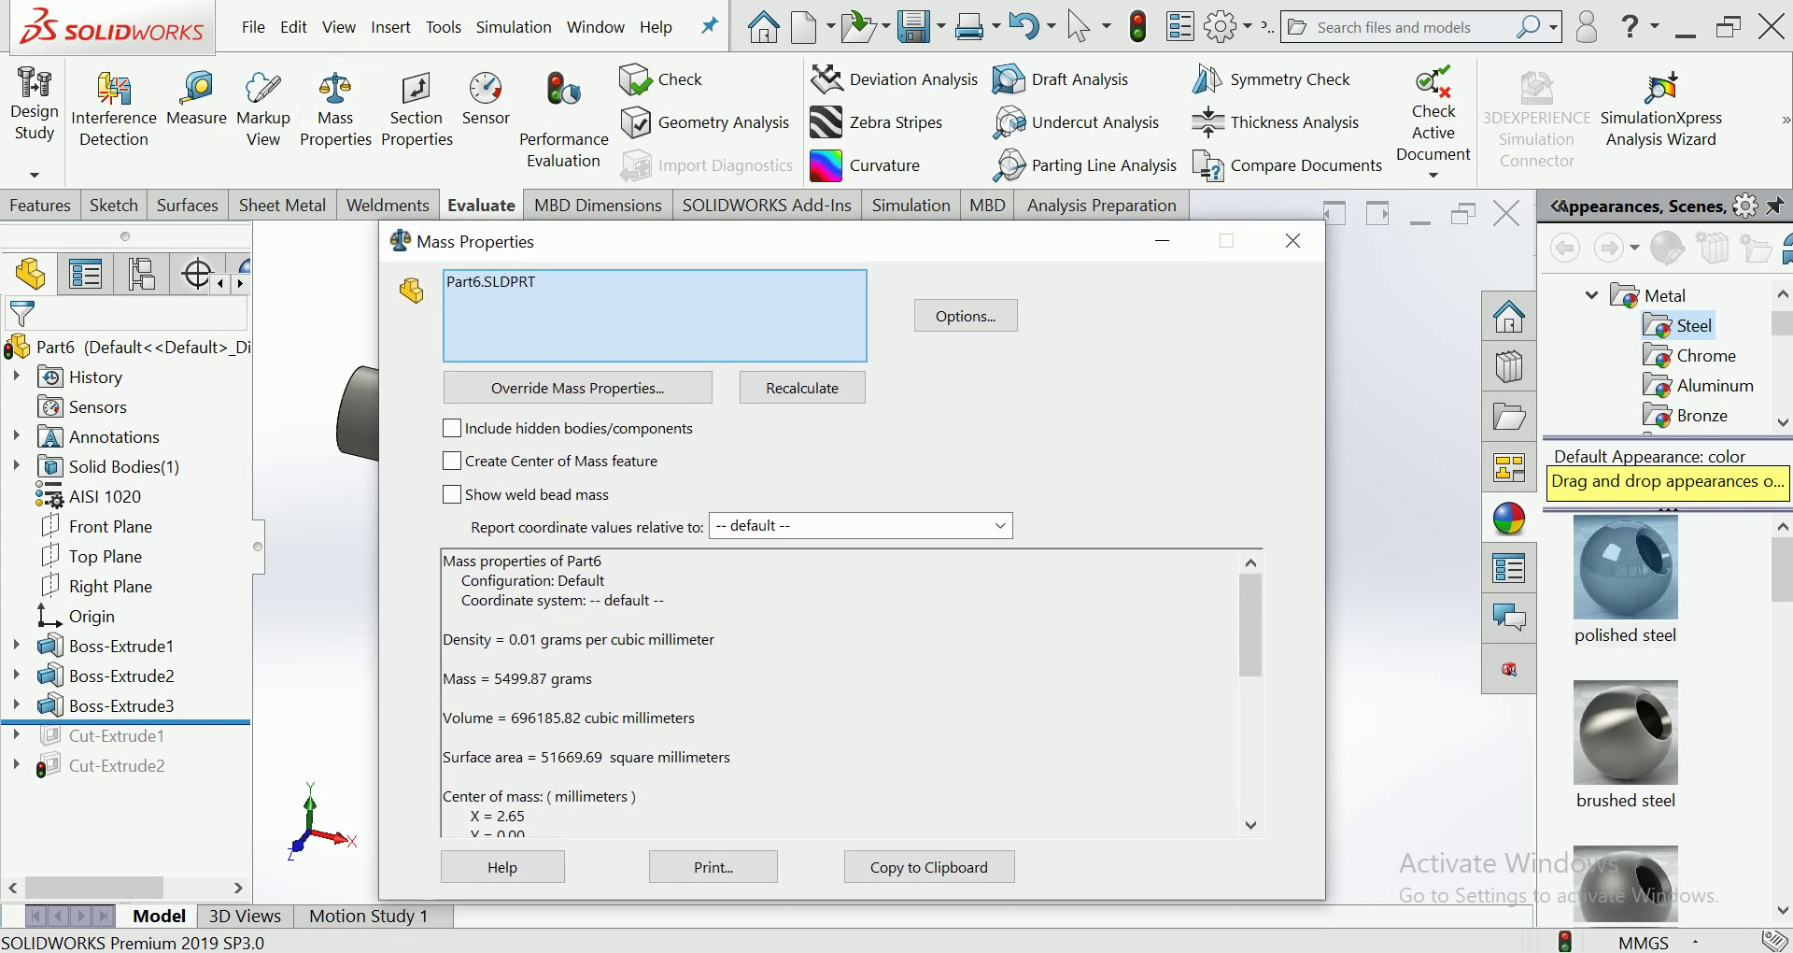
pyautogui.moveTo(590, 669); pyautogui.dragTo(441, 670)
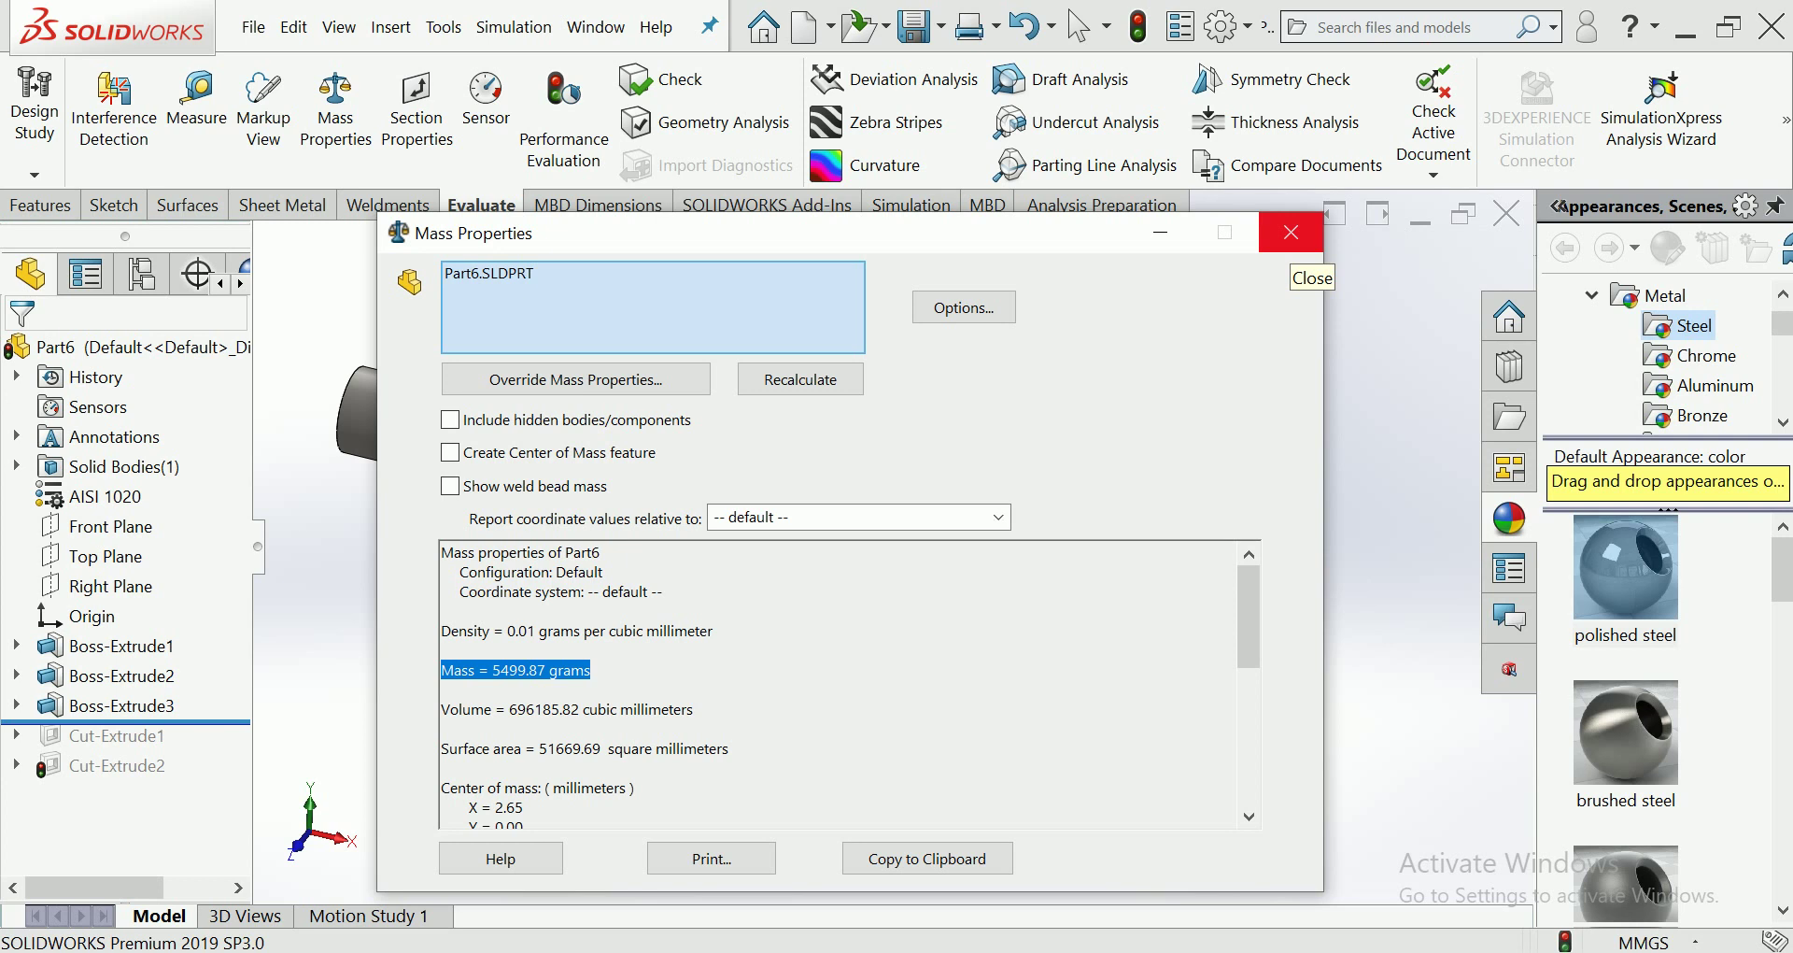
pyautogui.click(1291, 232)
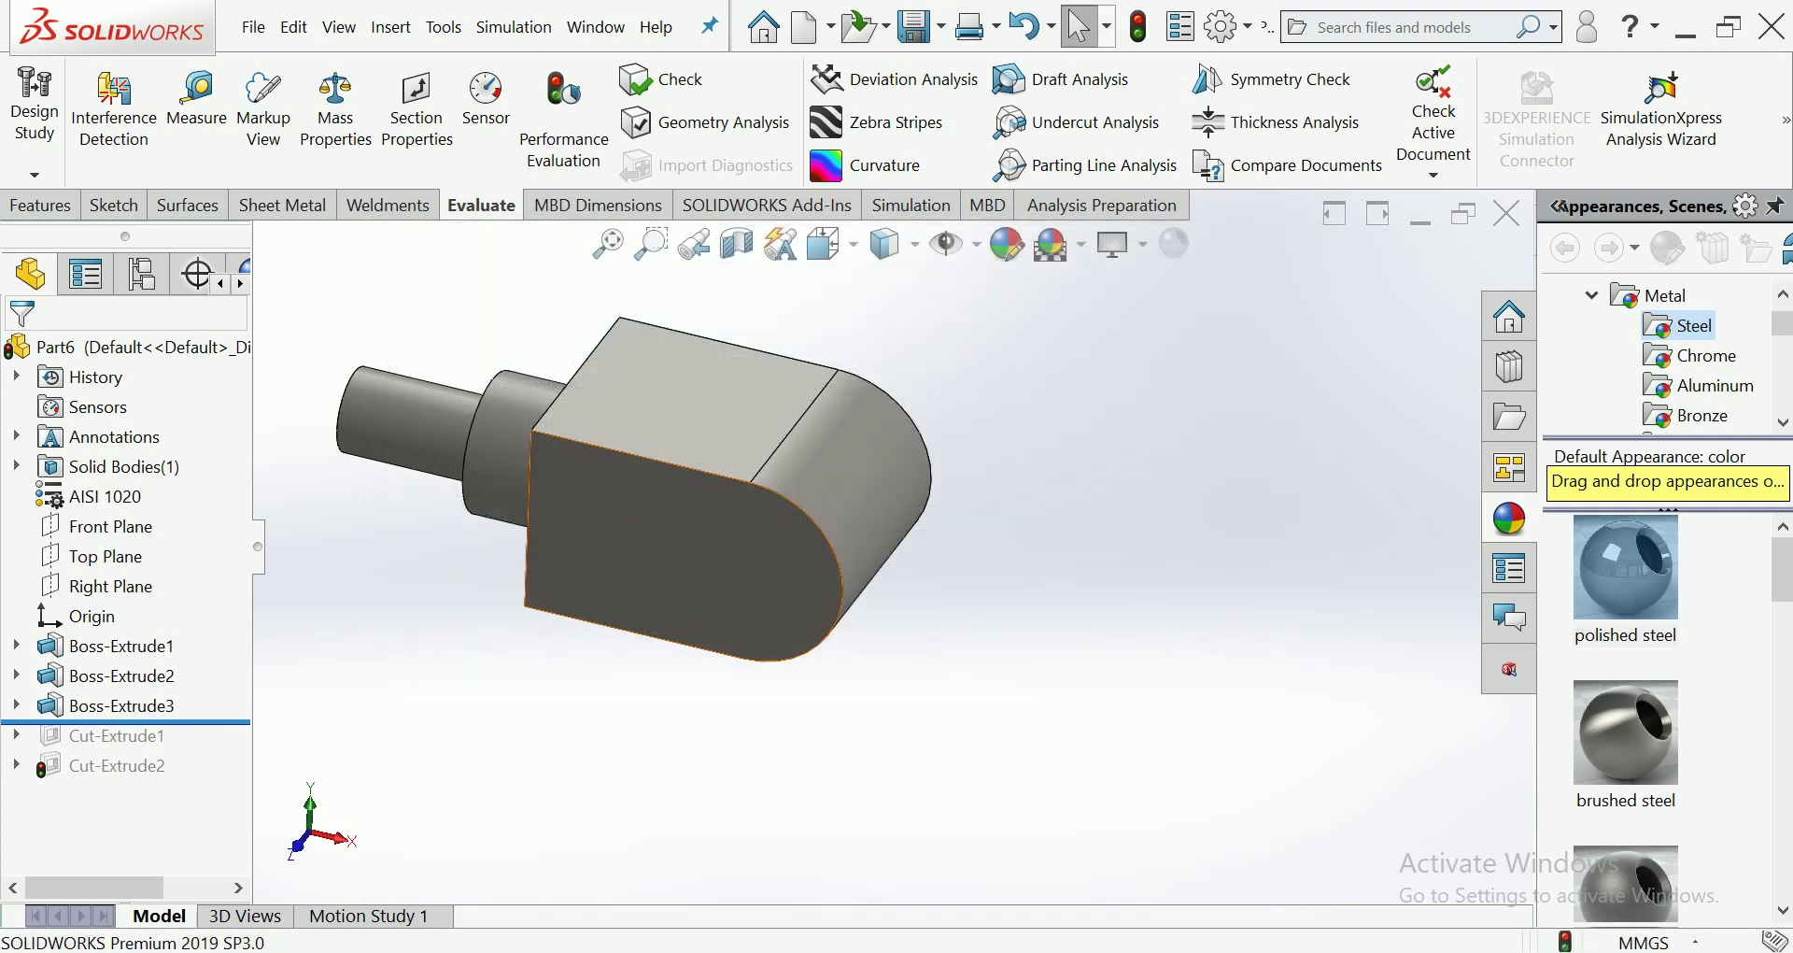
pyautogui.press('Down')
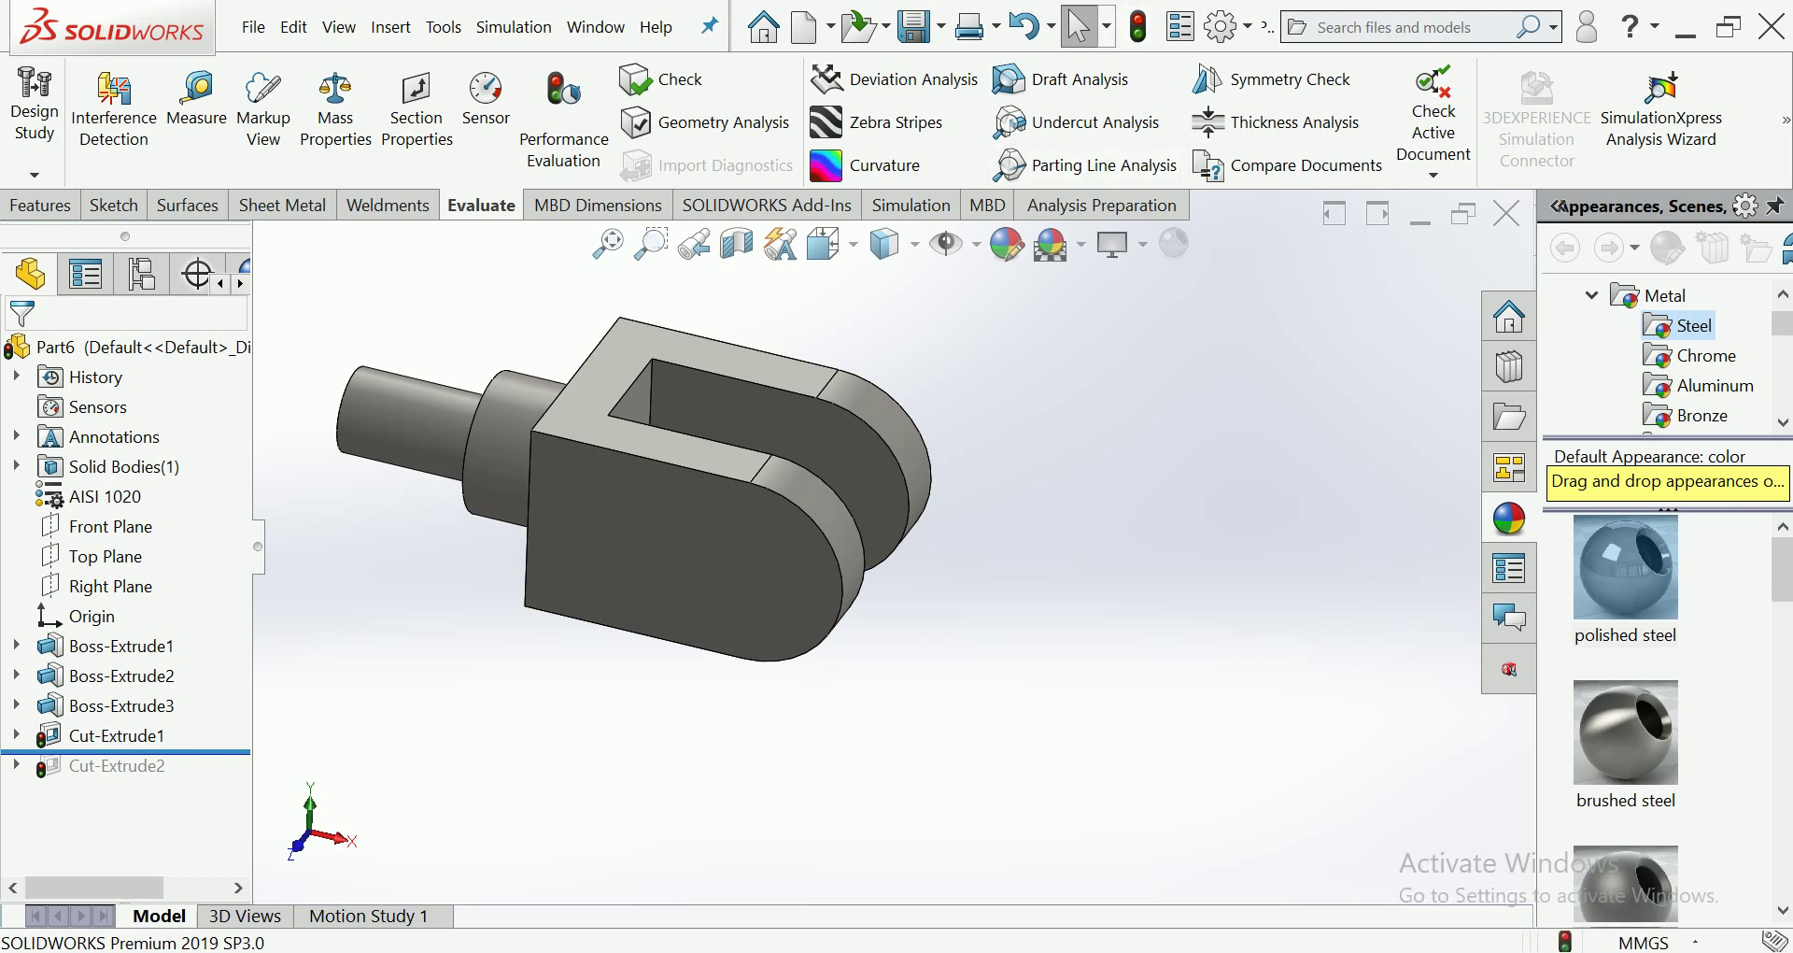
pyautogui.moveTo(125, 751); pyautogui.dragTo(126, 781)
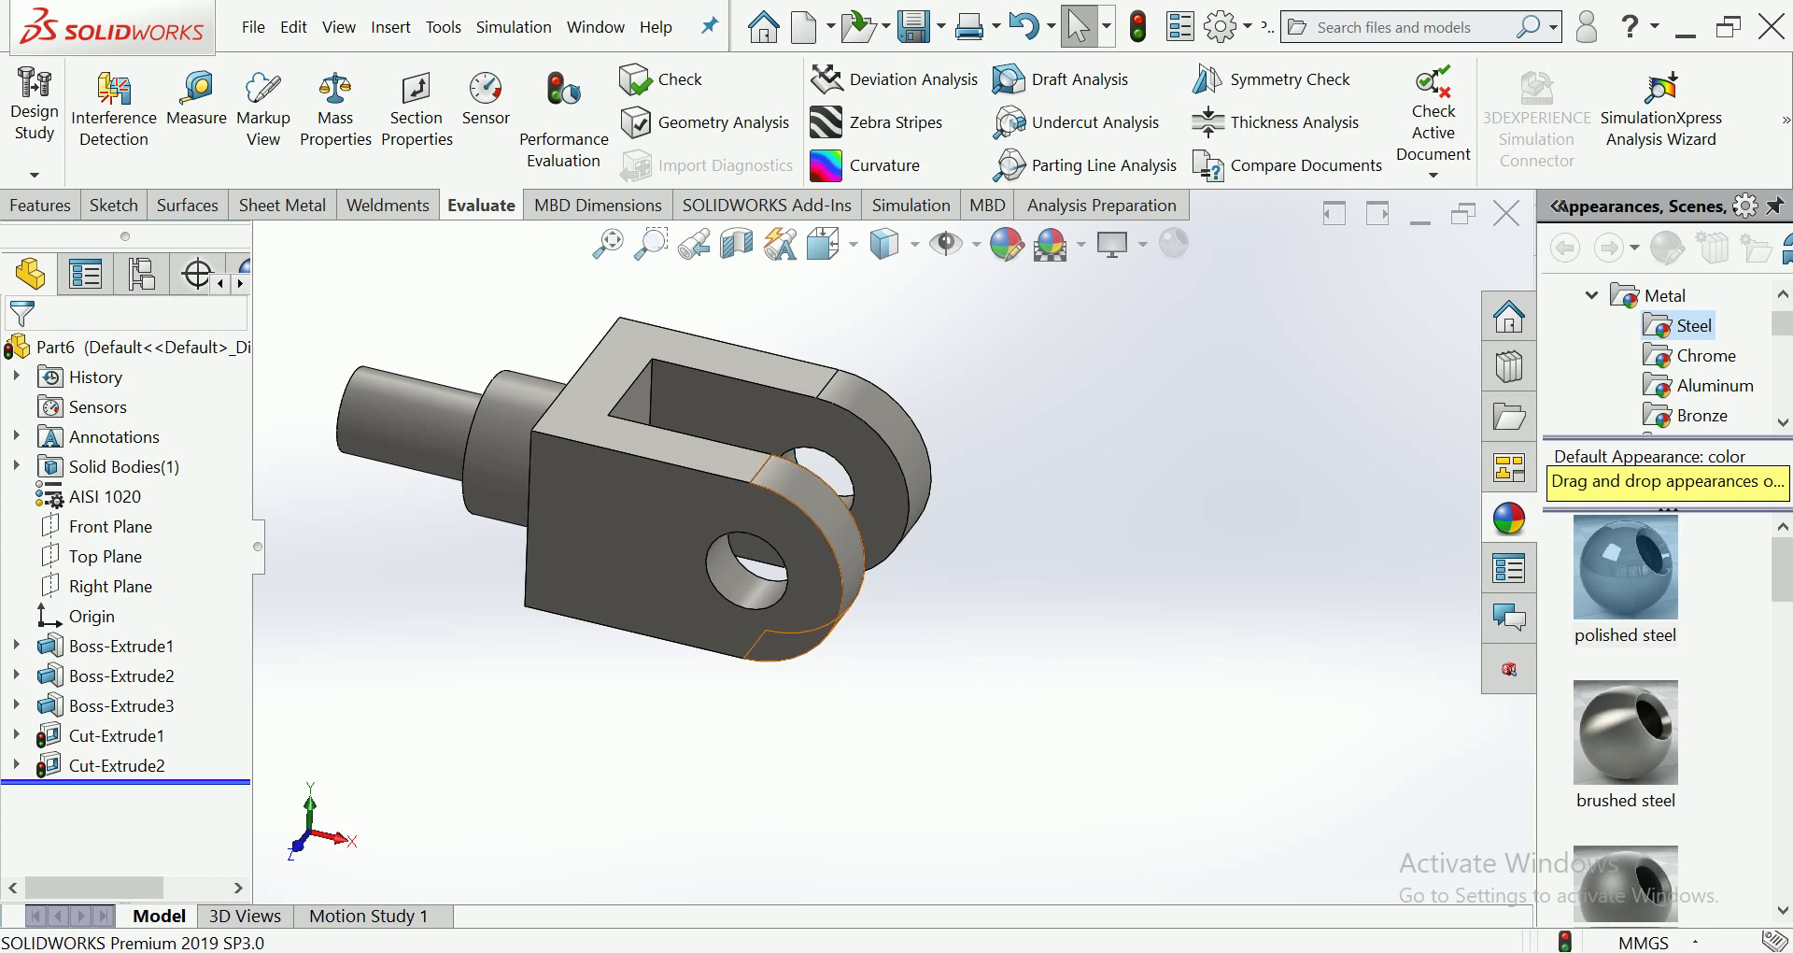
pyautogui.click(39, 204)
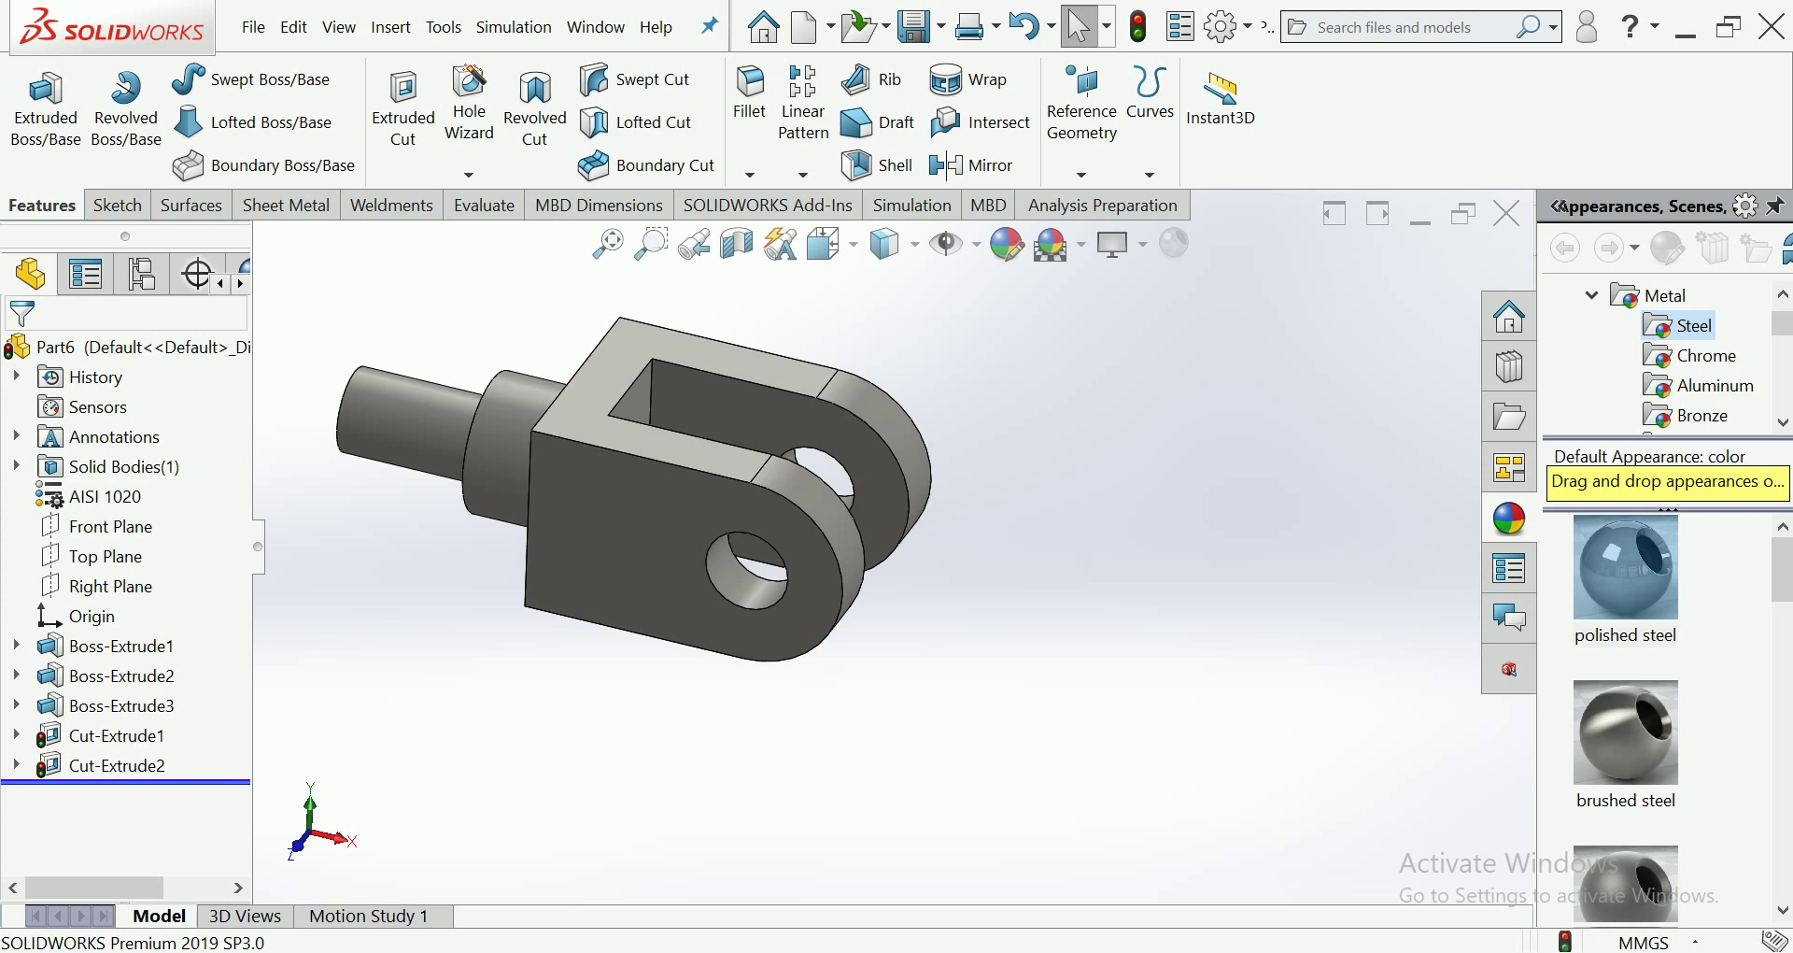
pyautogui.scroll(1, 885, 542)
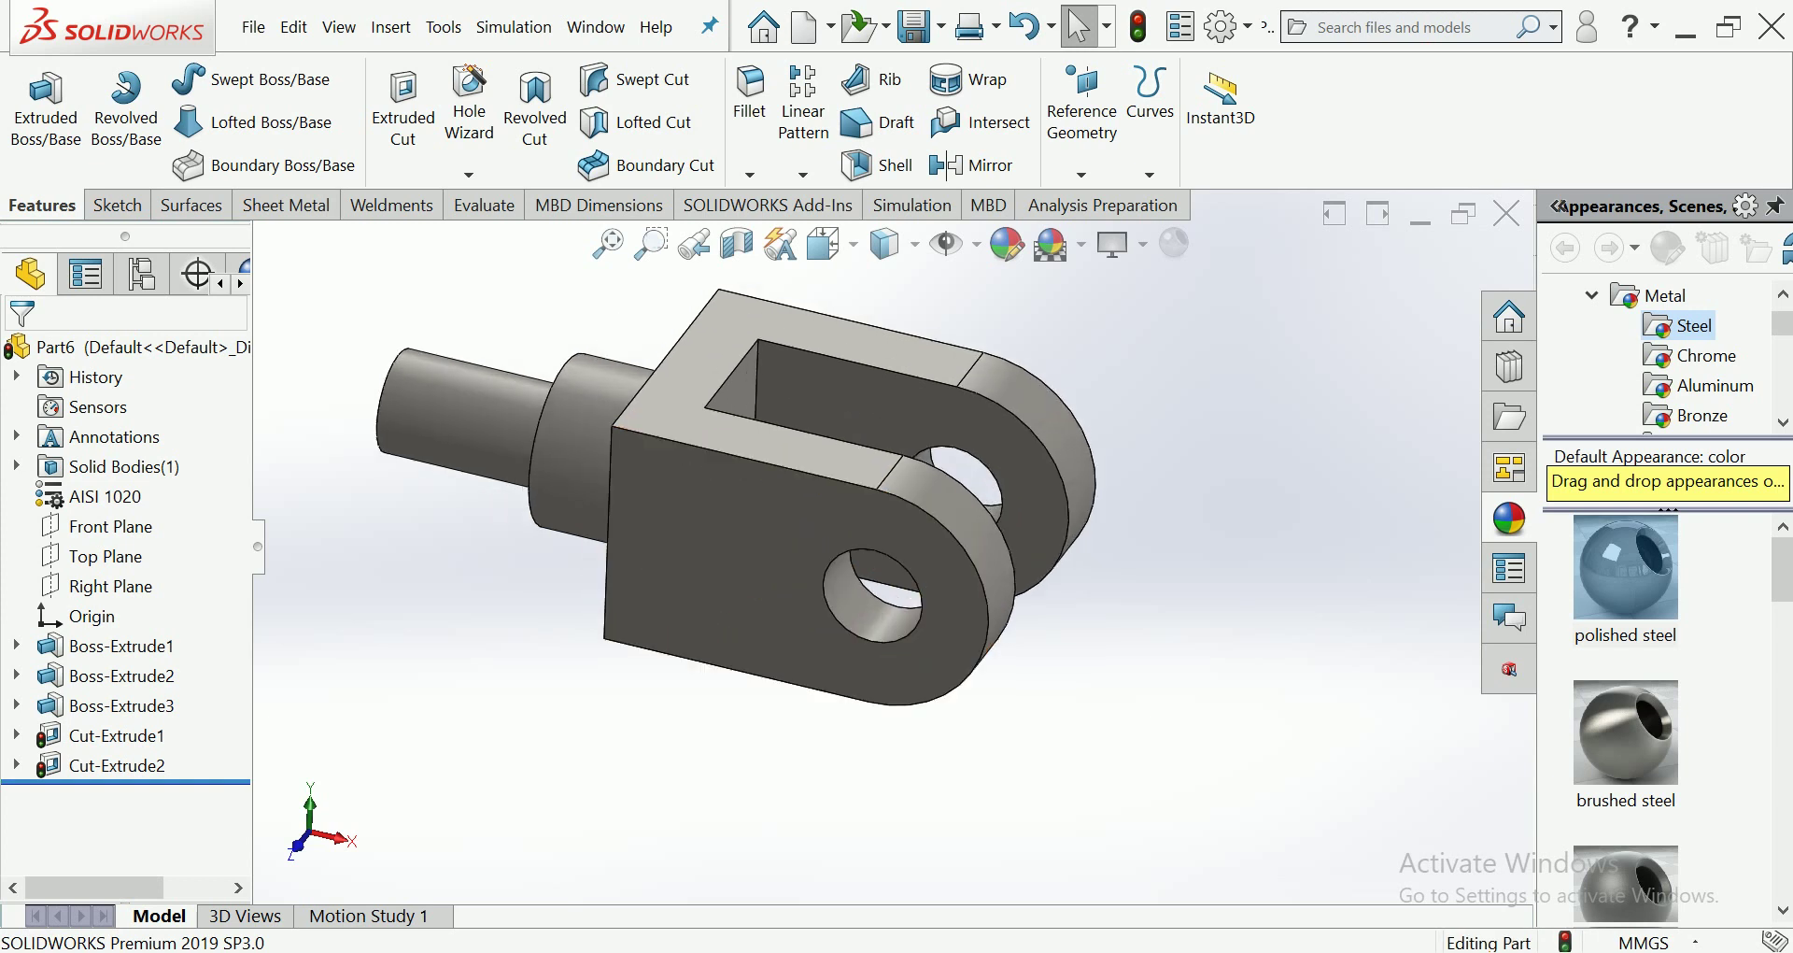
pyautogui.scroll(-3, 742, 439)
pyautogui.scroll(-1, 1046, 509)
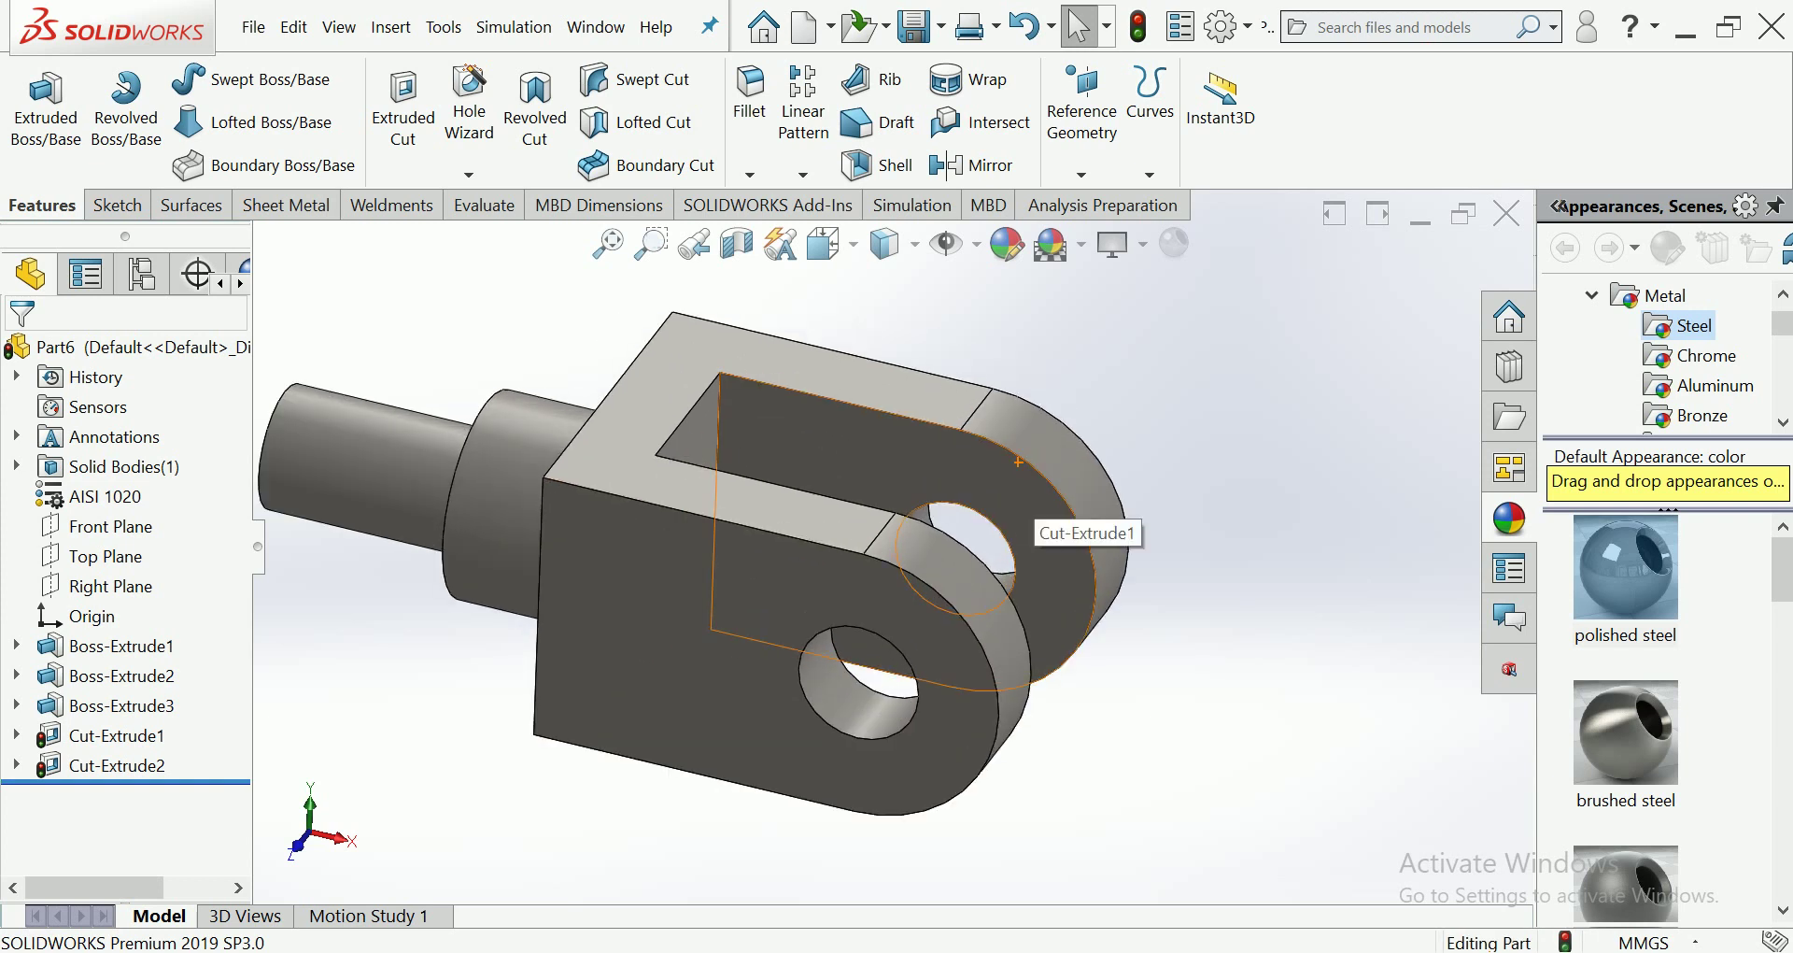
pyautogui.moveTo(126, 779); pyautogui.dragTo(126, 720)
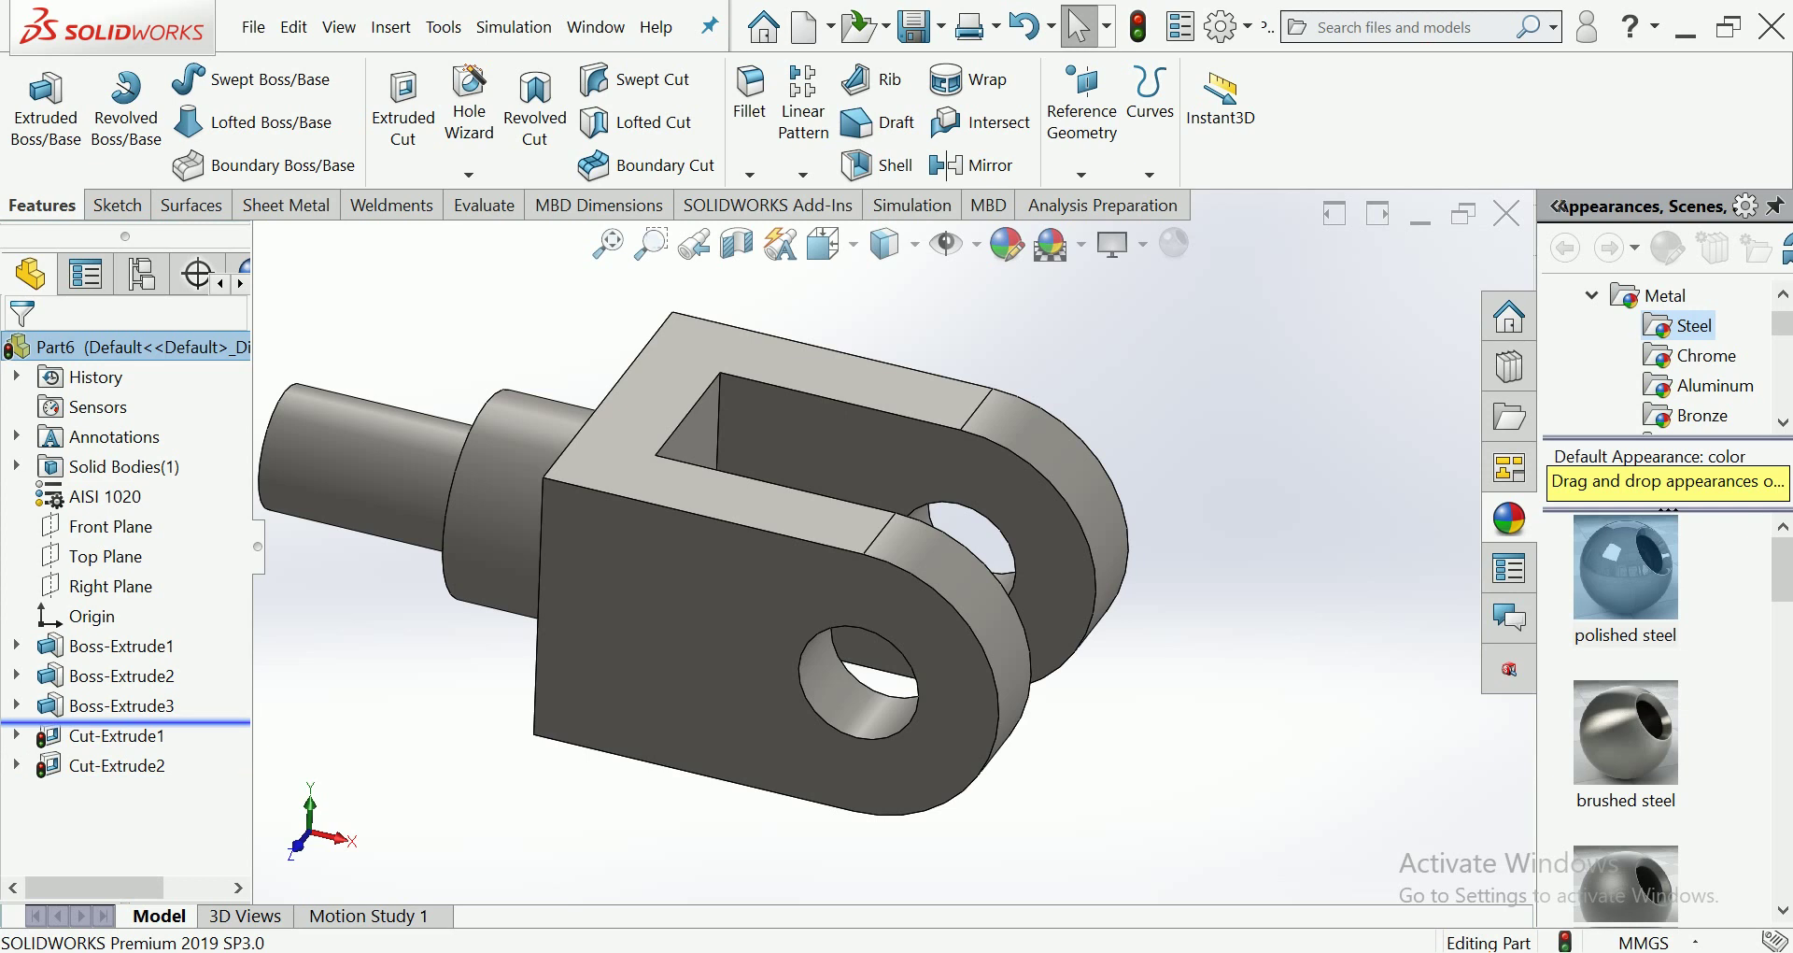
pyautogui.scroll(-1, 934, 523)
pyautogui.scroll(-1, 1188, 472)
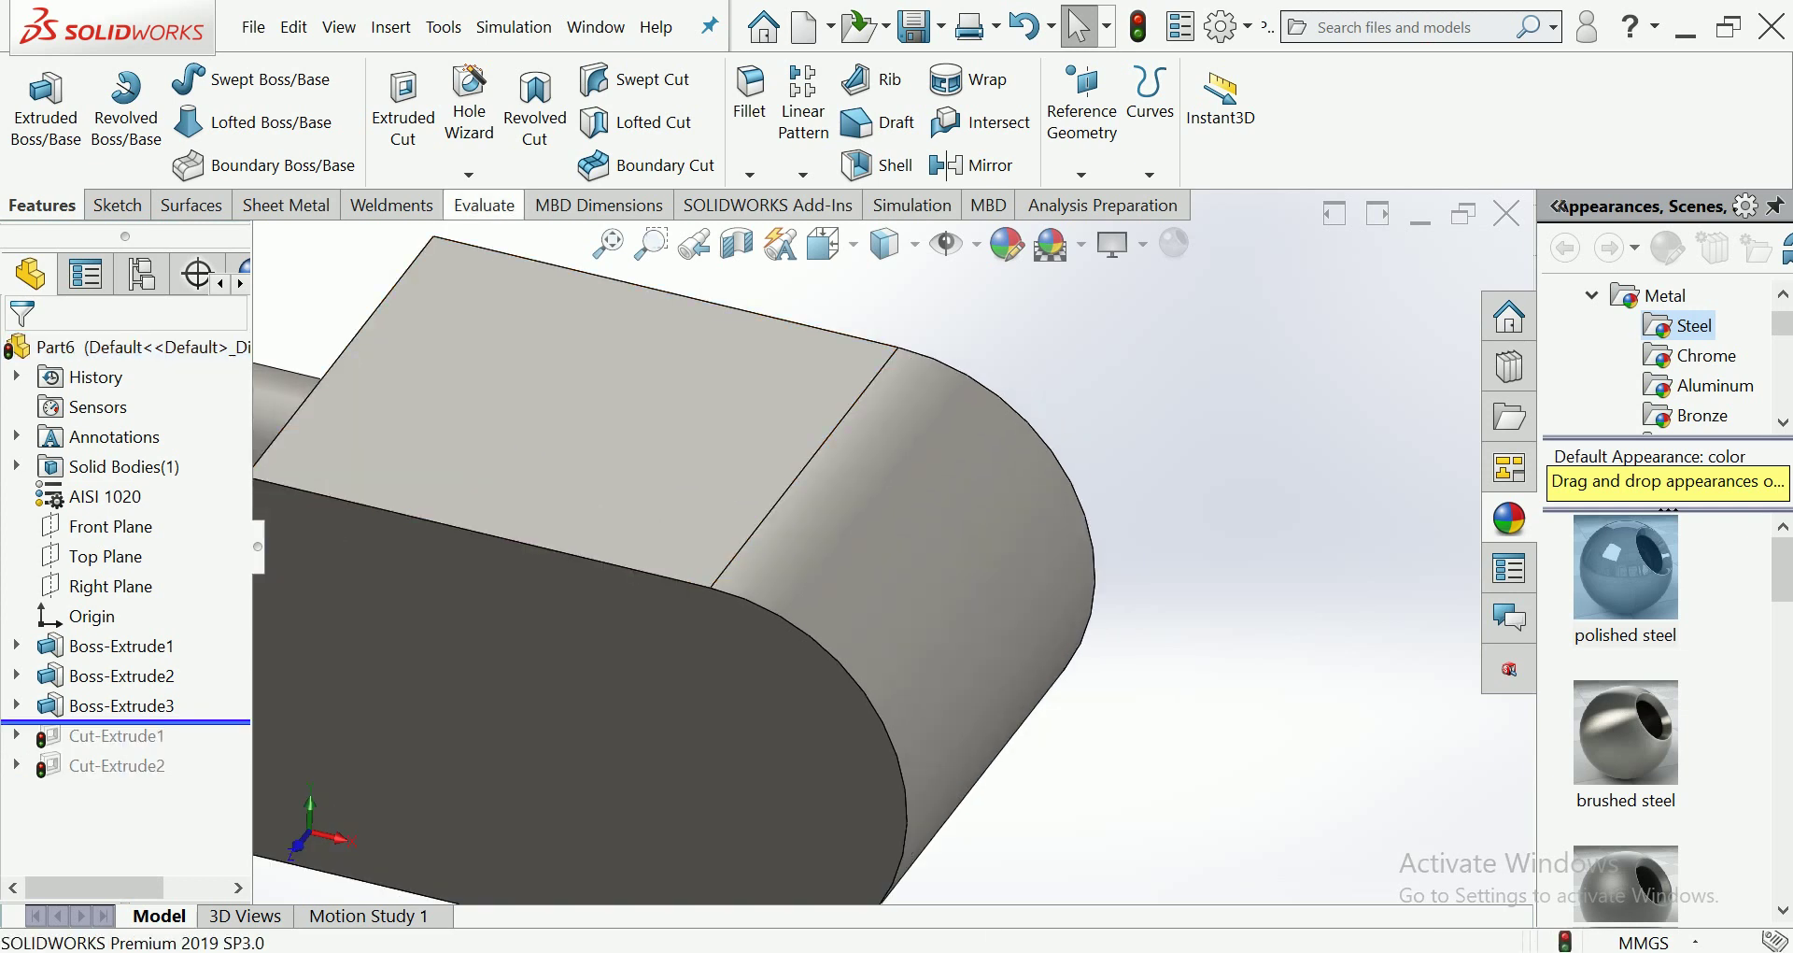
# Step: Open Mass Properties for the uncut blank and highlight its 5499.87 g mass
pyautogui.click(484, 204)
pyautogui.click(335, 112)
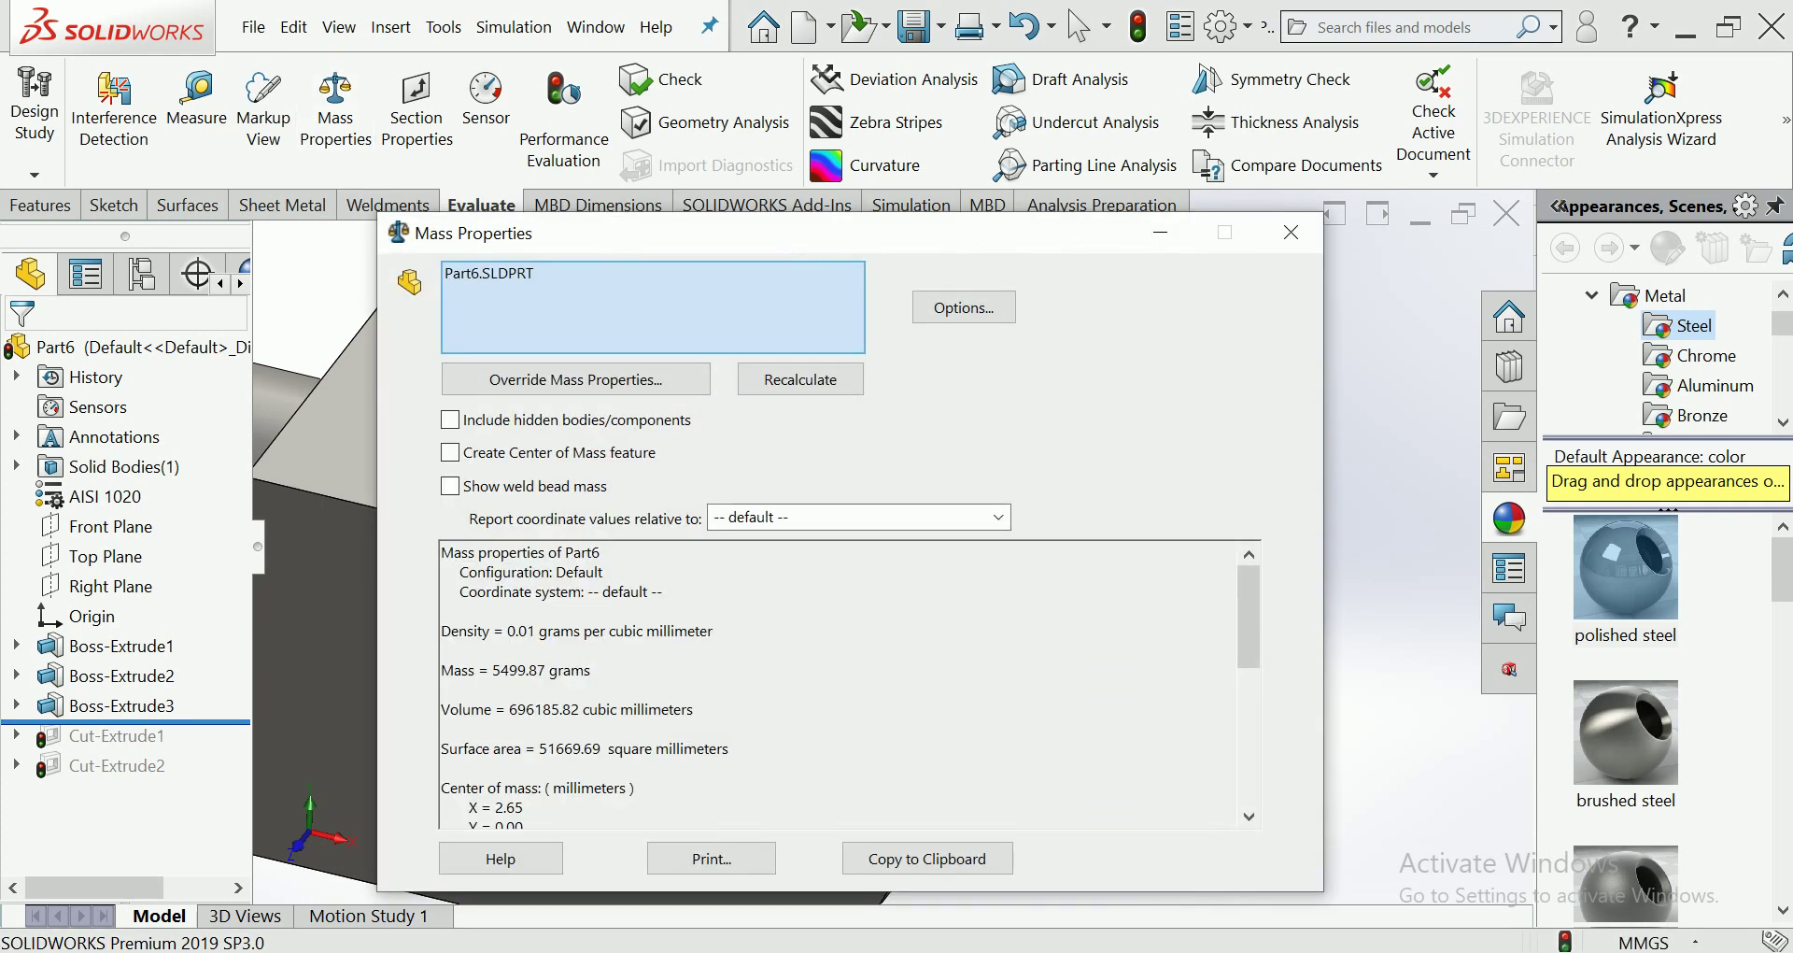
pyautogui.moveTo(442, 669); pyautogui.dragTo(592, 671)
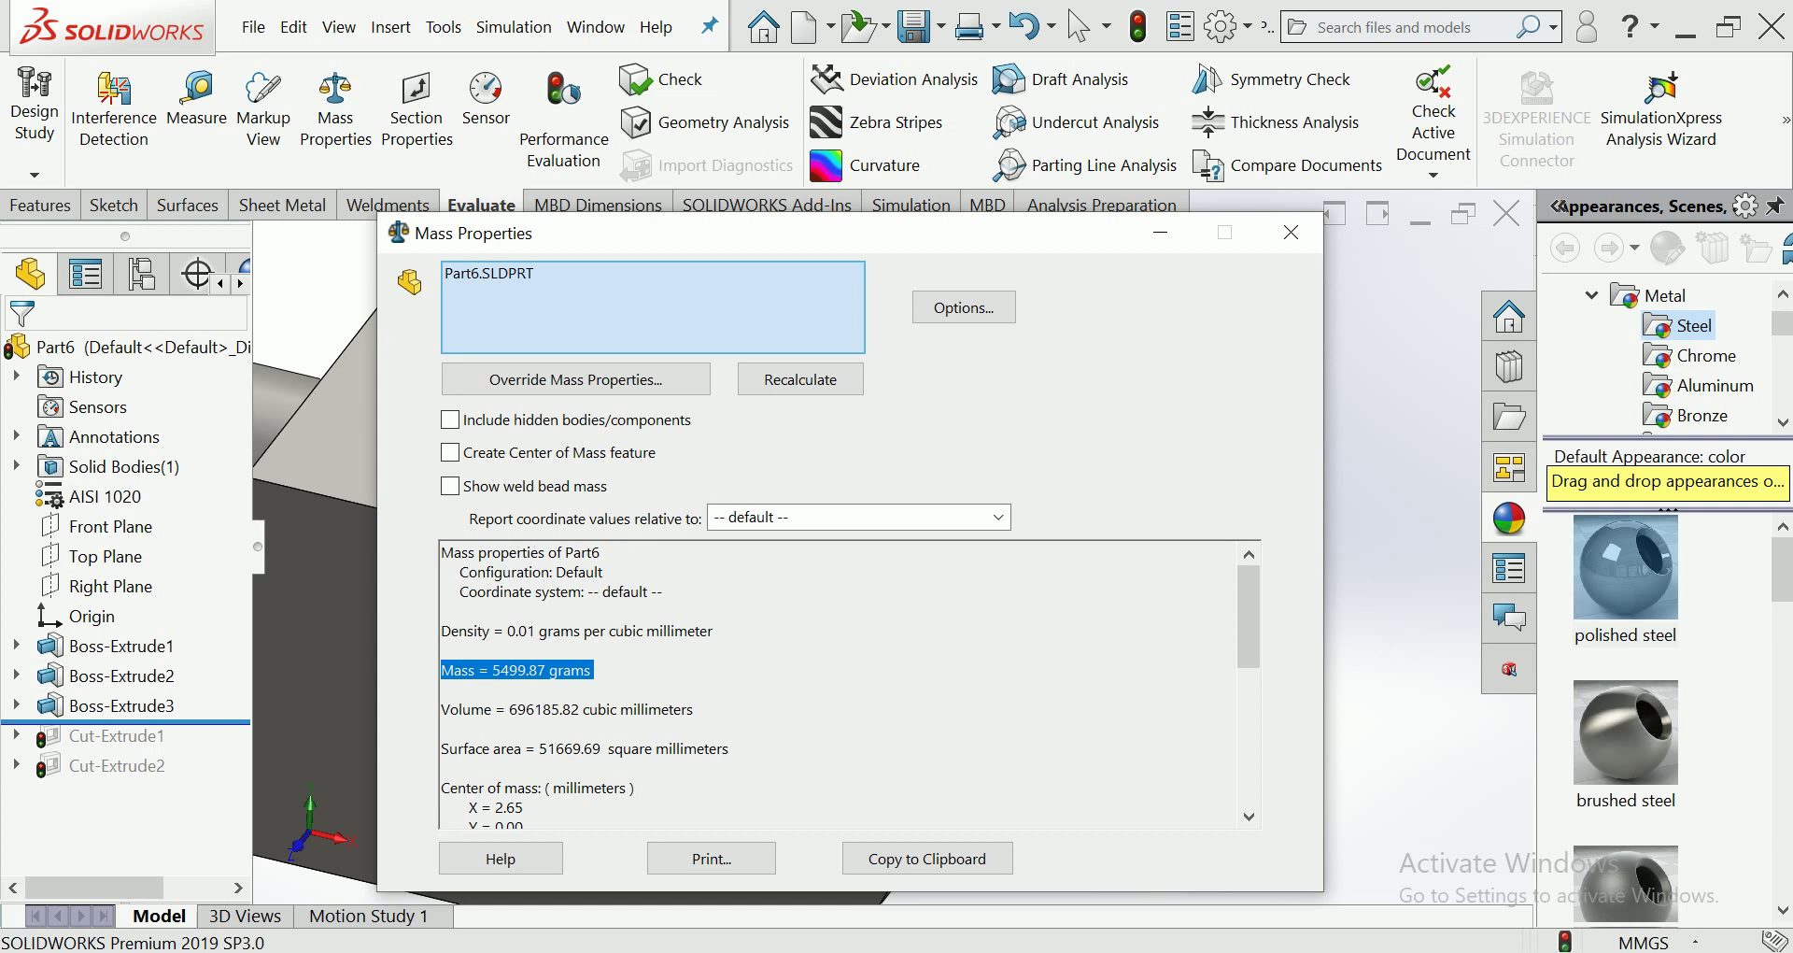
pyautogui.click(592, 670)
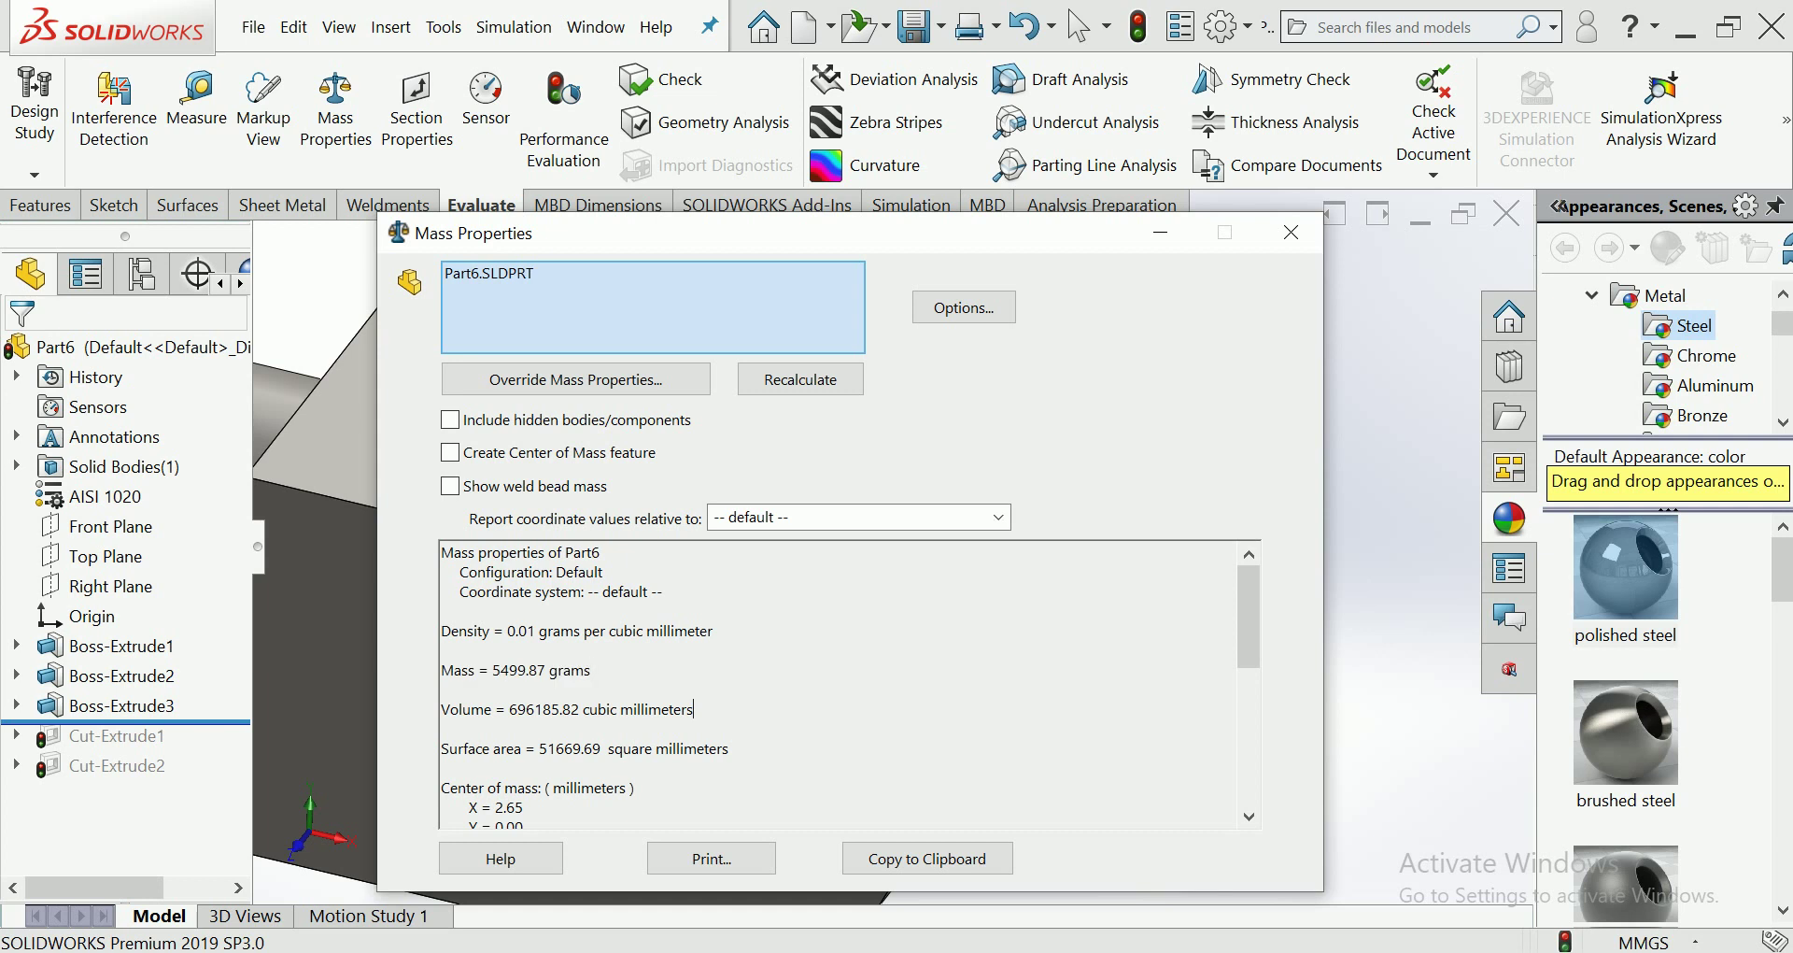
# Step: Highlight the volume, surface area and centre of mass values in the report
pyautogui.hotkey('shift', 'Home')
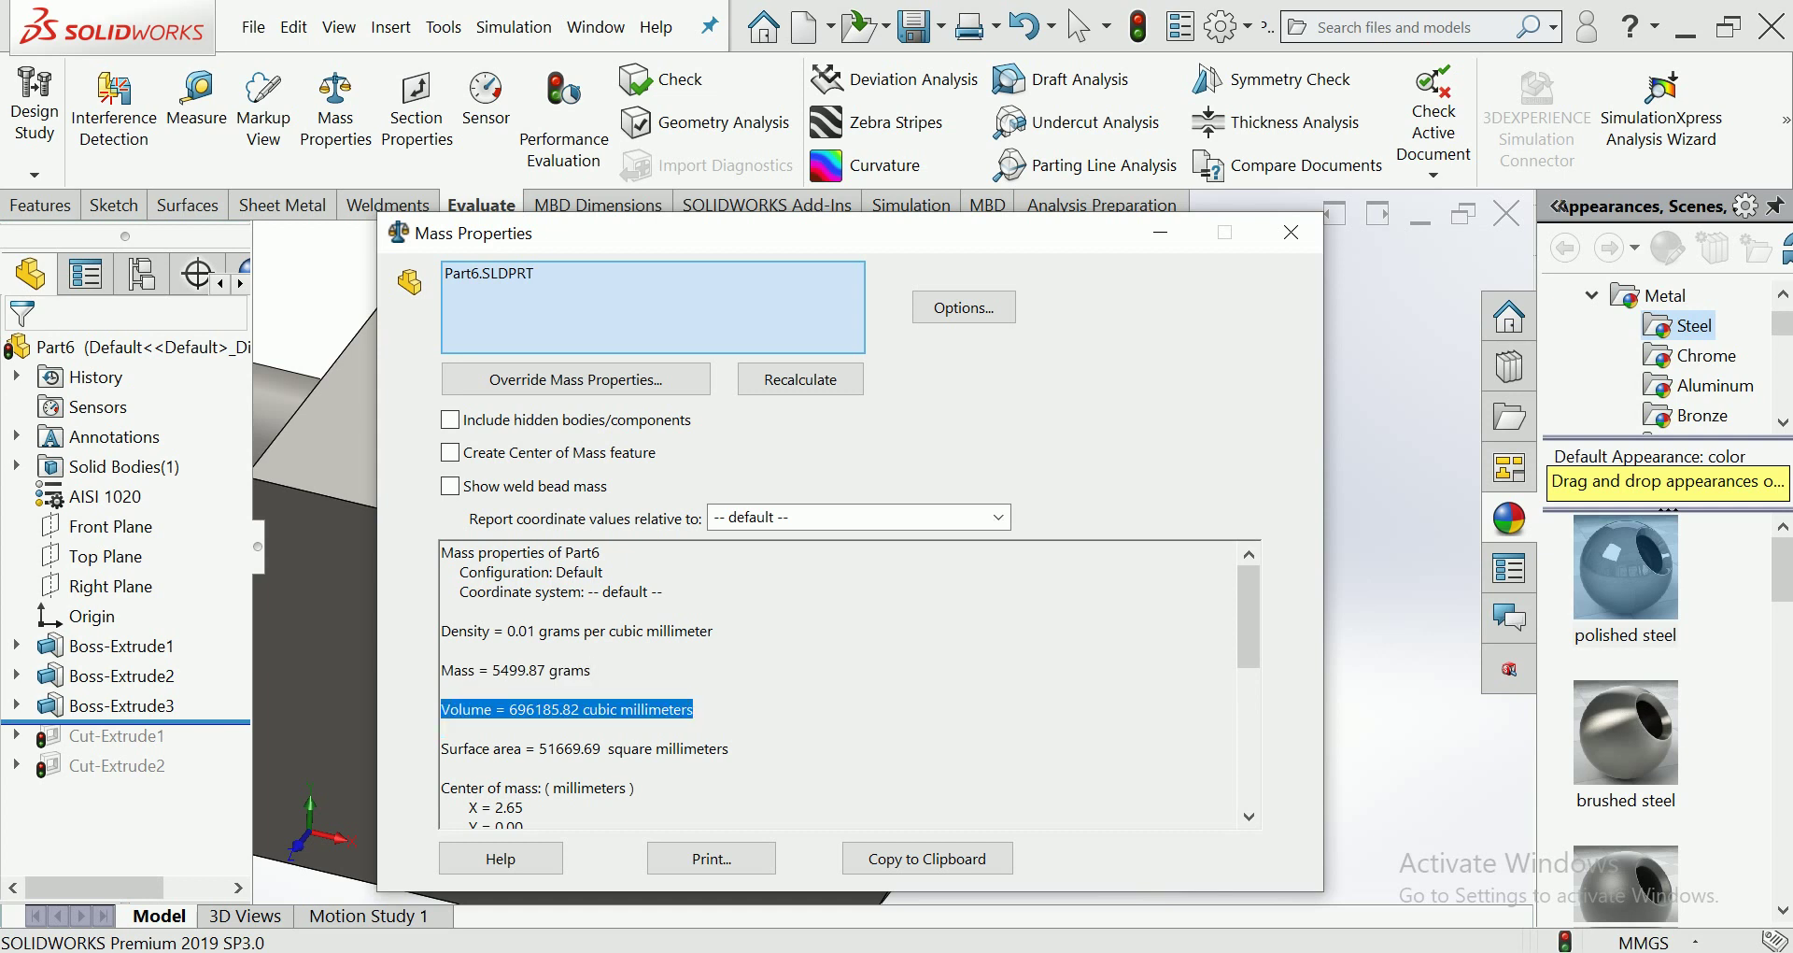
pyautogui.press('Down')
pyautogui.press('Down')
pyautogui.press('End')
pyautogui.hotkey('ctrl', 'shift', 'Left')
pyautogui.hotkey('ctrl', 'shift', 'Left')
pyautogui.hotkey('ctrl', 'shift', 'Left')
pyautogui.hotkey('ctrl', 'shift', 'Left')
pyautogui.hotkey('ctrl', 'shift', 'Left')
pyautogui.scroll(-1, 841, 681)
pyautogui.scroll(-2, 841, 681)
pyautogui.press('Down')
pyautogui.press('Down')
pyautogui.press('Down')
pyautogui.press('End')
pyautogui.hotkey('shift', 'Home')
pyautogui.hotkey('shift', 'Up')
pyautogui.hotkey('shift', 'Up')
pyautogui.hotkey('shift', 'Up')
pyautogui.click(441, 689)
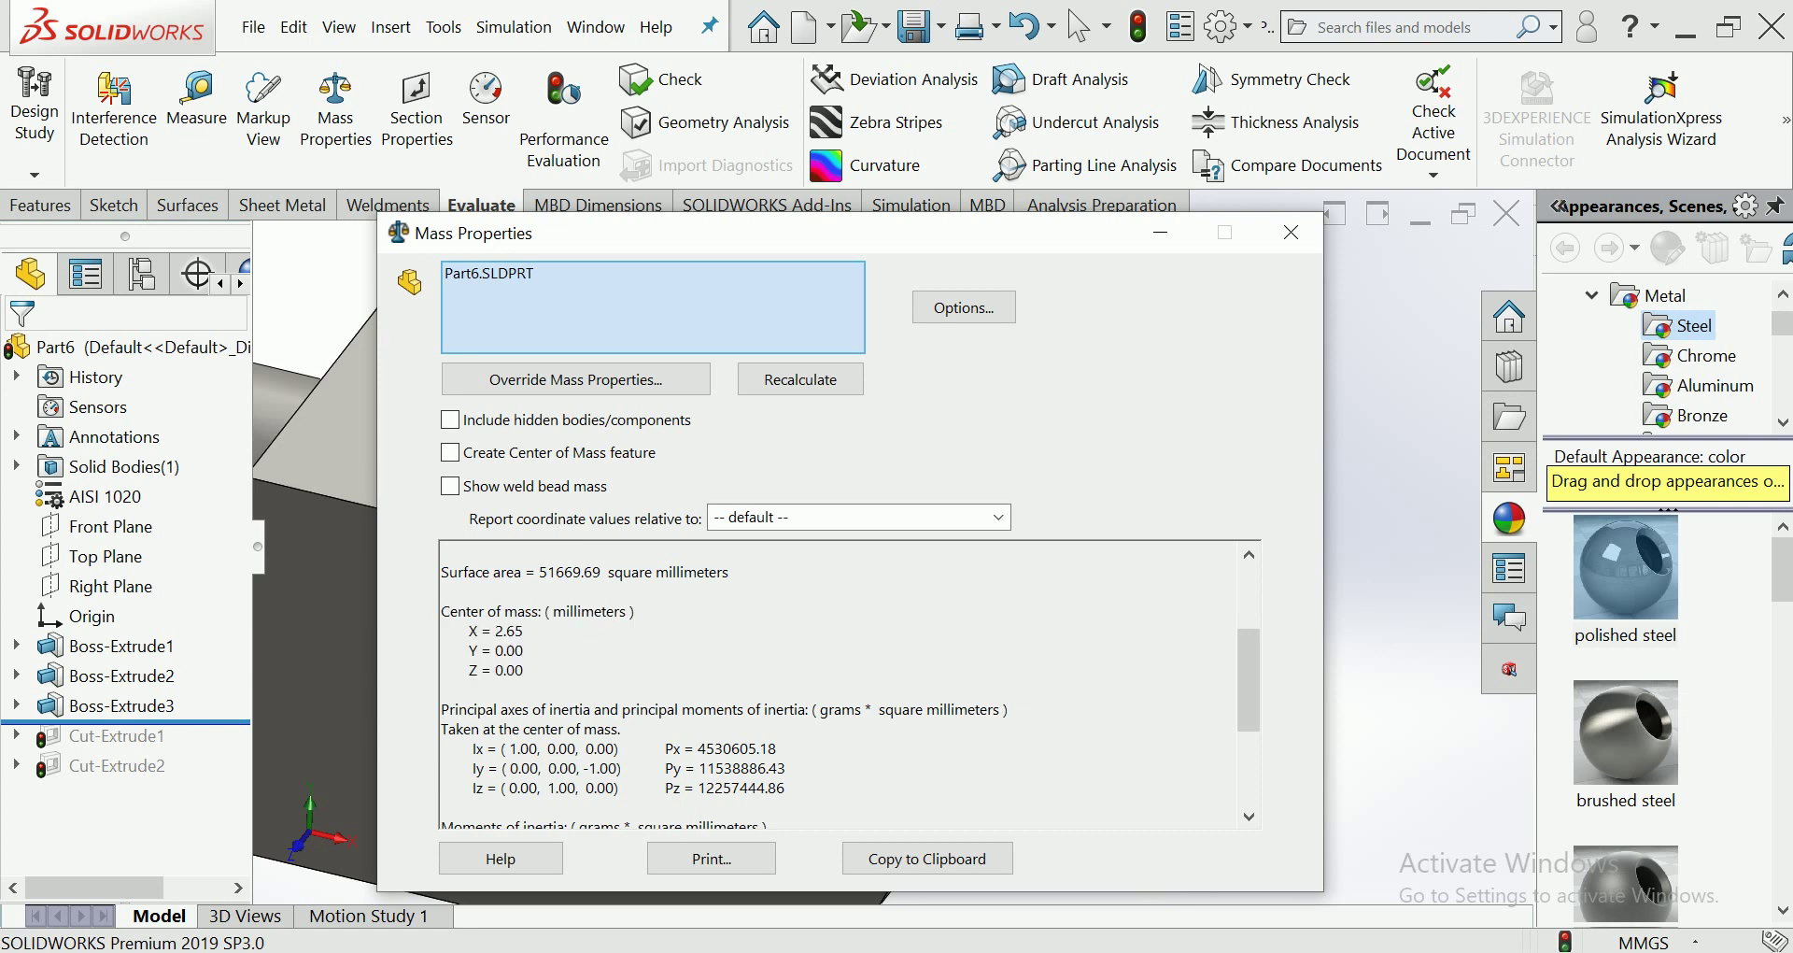
# Step: Highlight the principal and output-coordinate moments of inertia, then close the report
pyautogui.press('Down')
pyautogui.press('Down')
pyautogui.press('Down')
pyautogui.press('End')
pyautogui.hotkey('shift', 'Home')
pyautogui.hotkey('shift', 'Up')
pyautogui.hotkey('shift', 'Up')
pyautogui.hotkey('shift', 'Up')
pyautogui.hotkey('shift', 'Up')
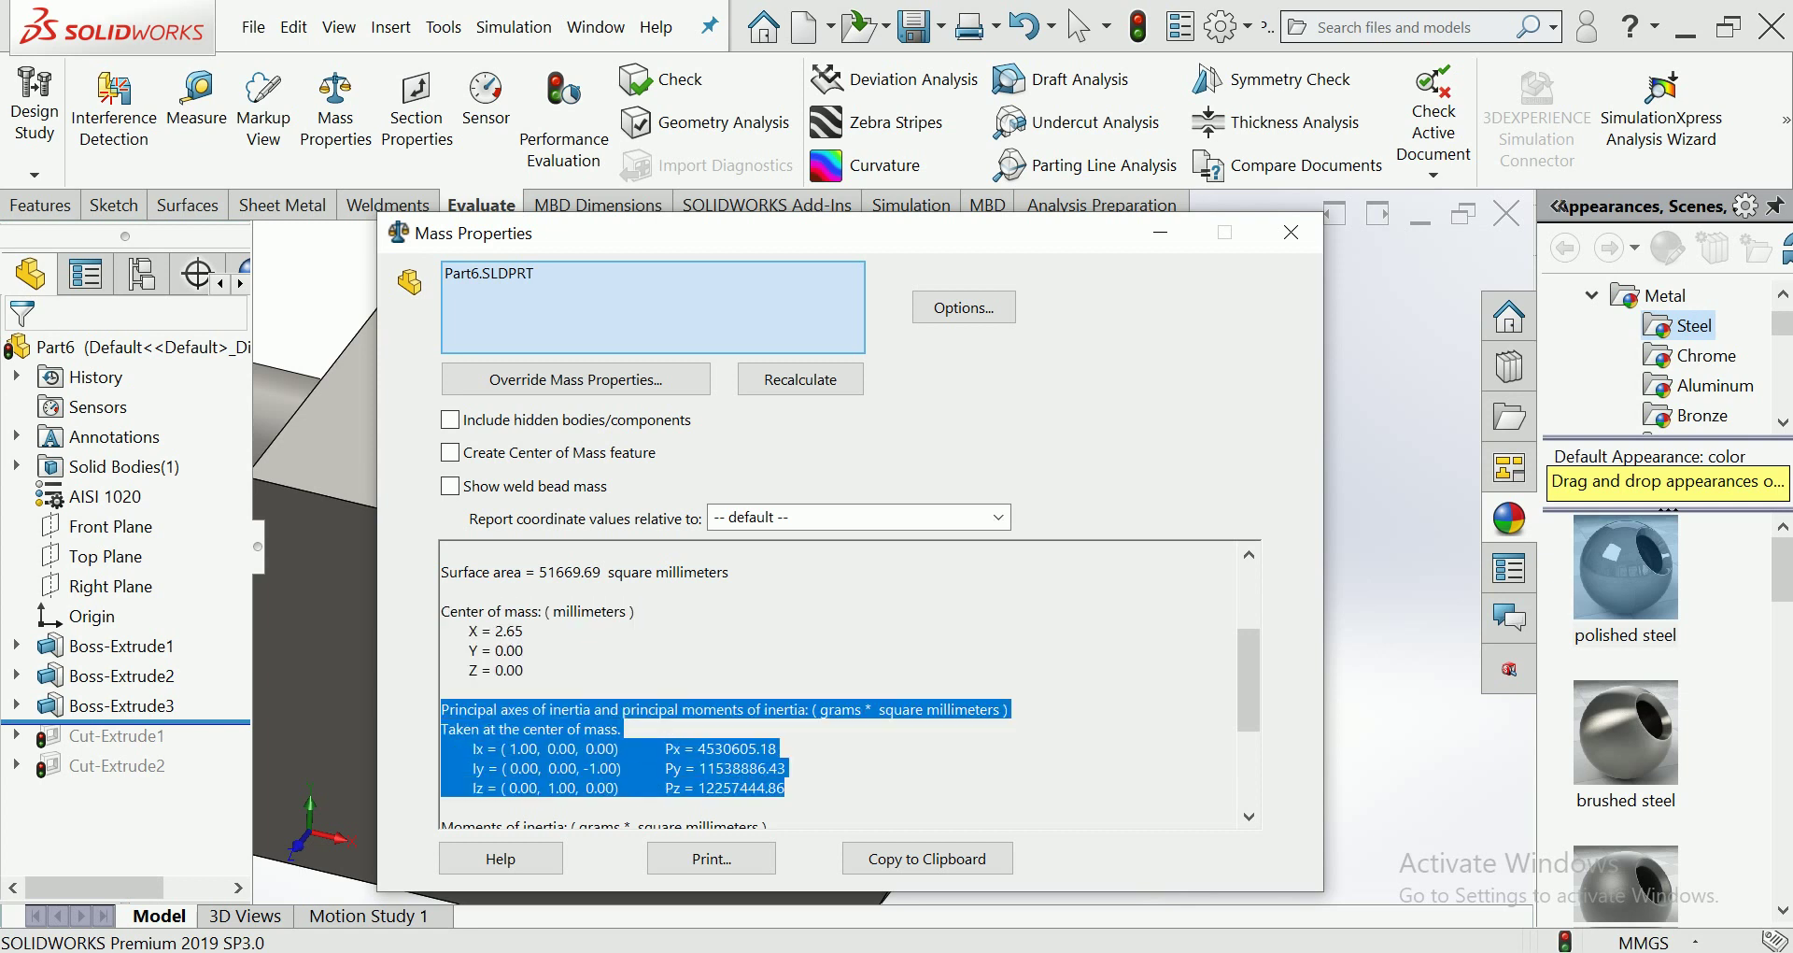
pyautogui.scroll(-2, 840, 682)
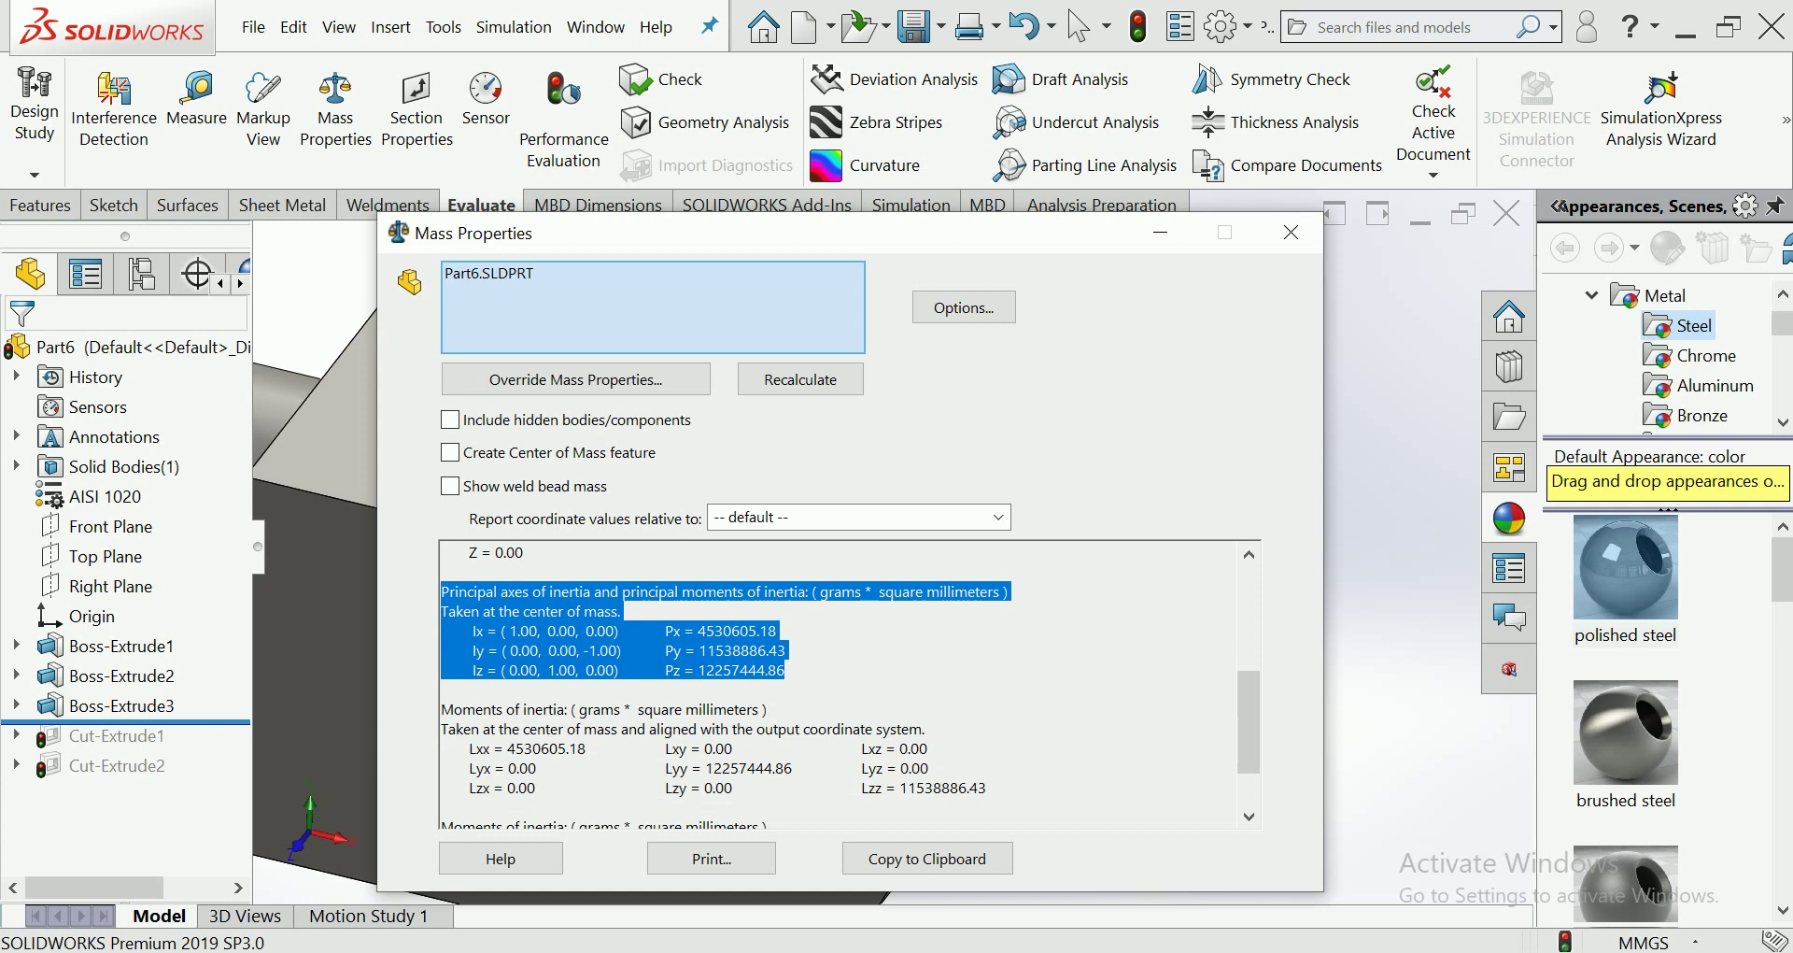
pyautogui.scroll(-2, 840, 682)
pyautogui.hotkey('ctrl', 'End')
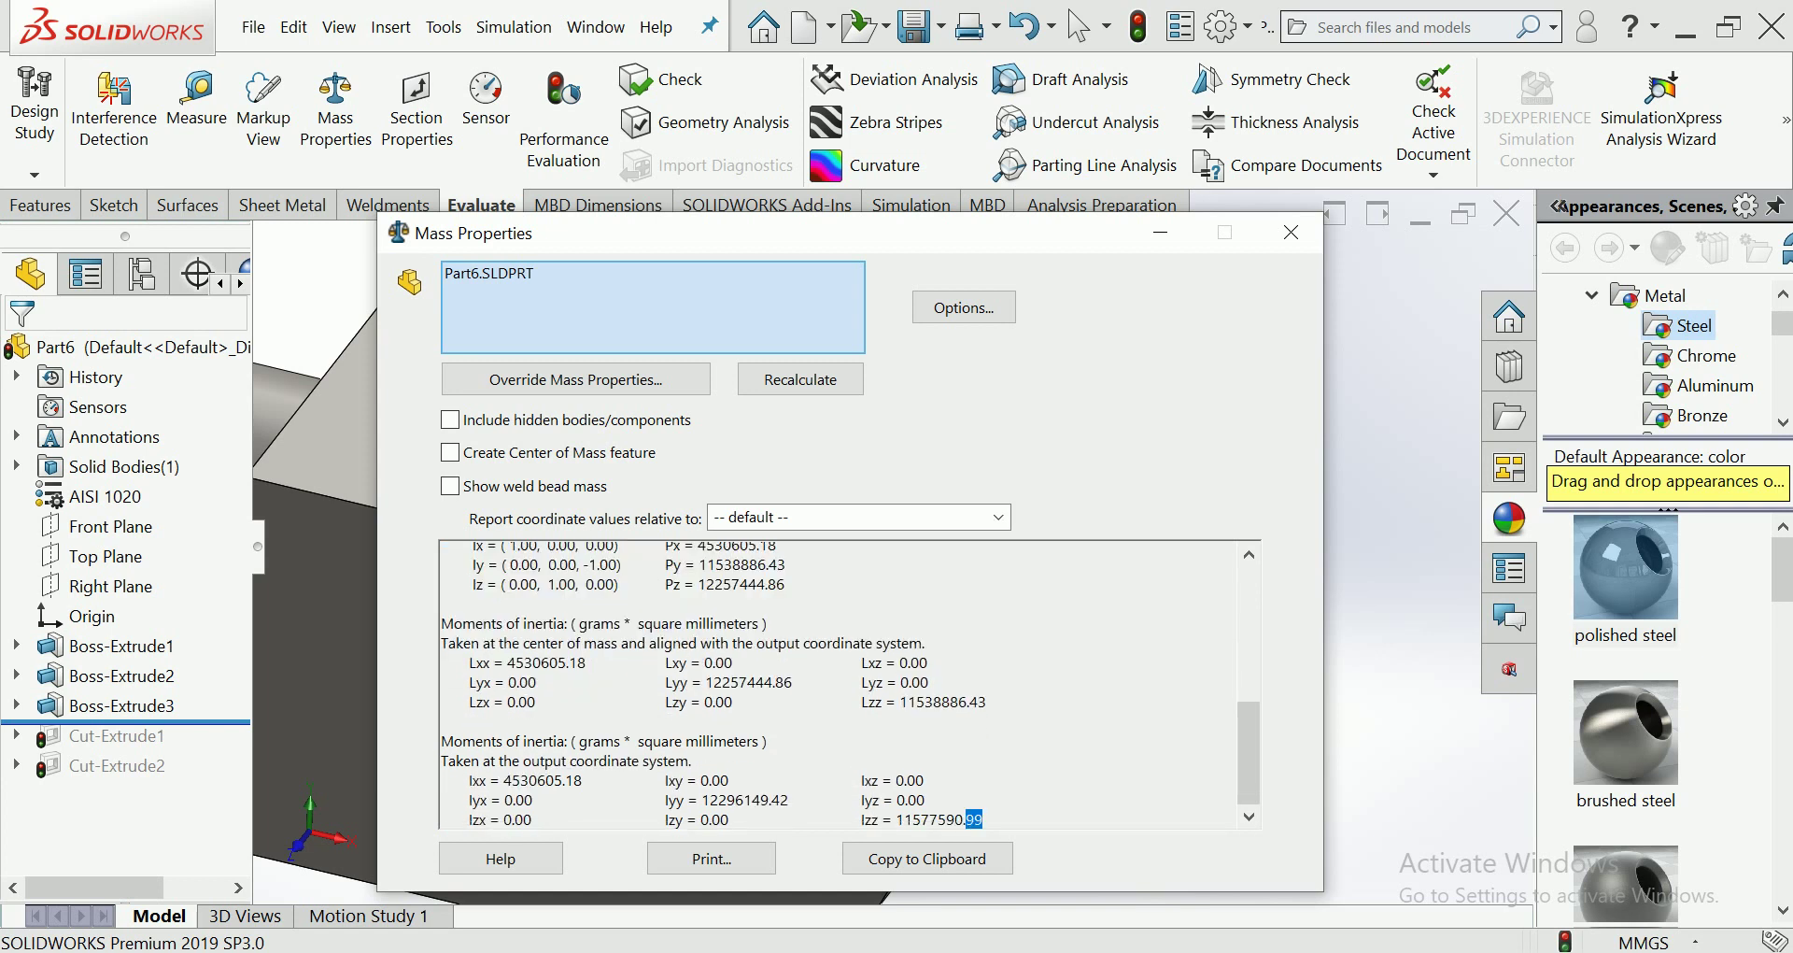
pyautogui.hotkey('shift', 'Up')
pyautogui.hotkey('shift', 'Up')
pyautogui.hotkey('shift', 'Up')
pyautogui.hotkey('shift', 'Up')
pyautogui.hotkey('shift', 'Up')
pyautogui.hotkey('shift', 'Up')
pyautogui.hotkey('shift', 'Up')
pyautogui.hotkey('shift', 'Up')
pyautogui.hotkey('shift', 'Home')
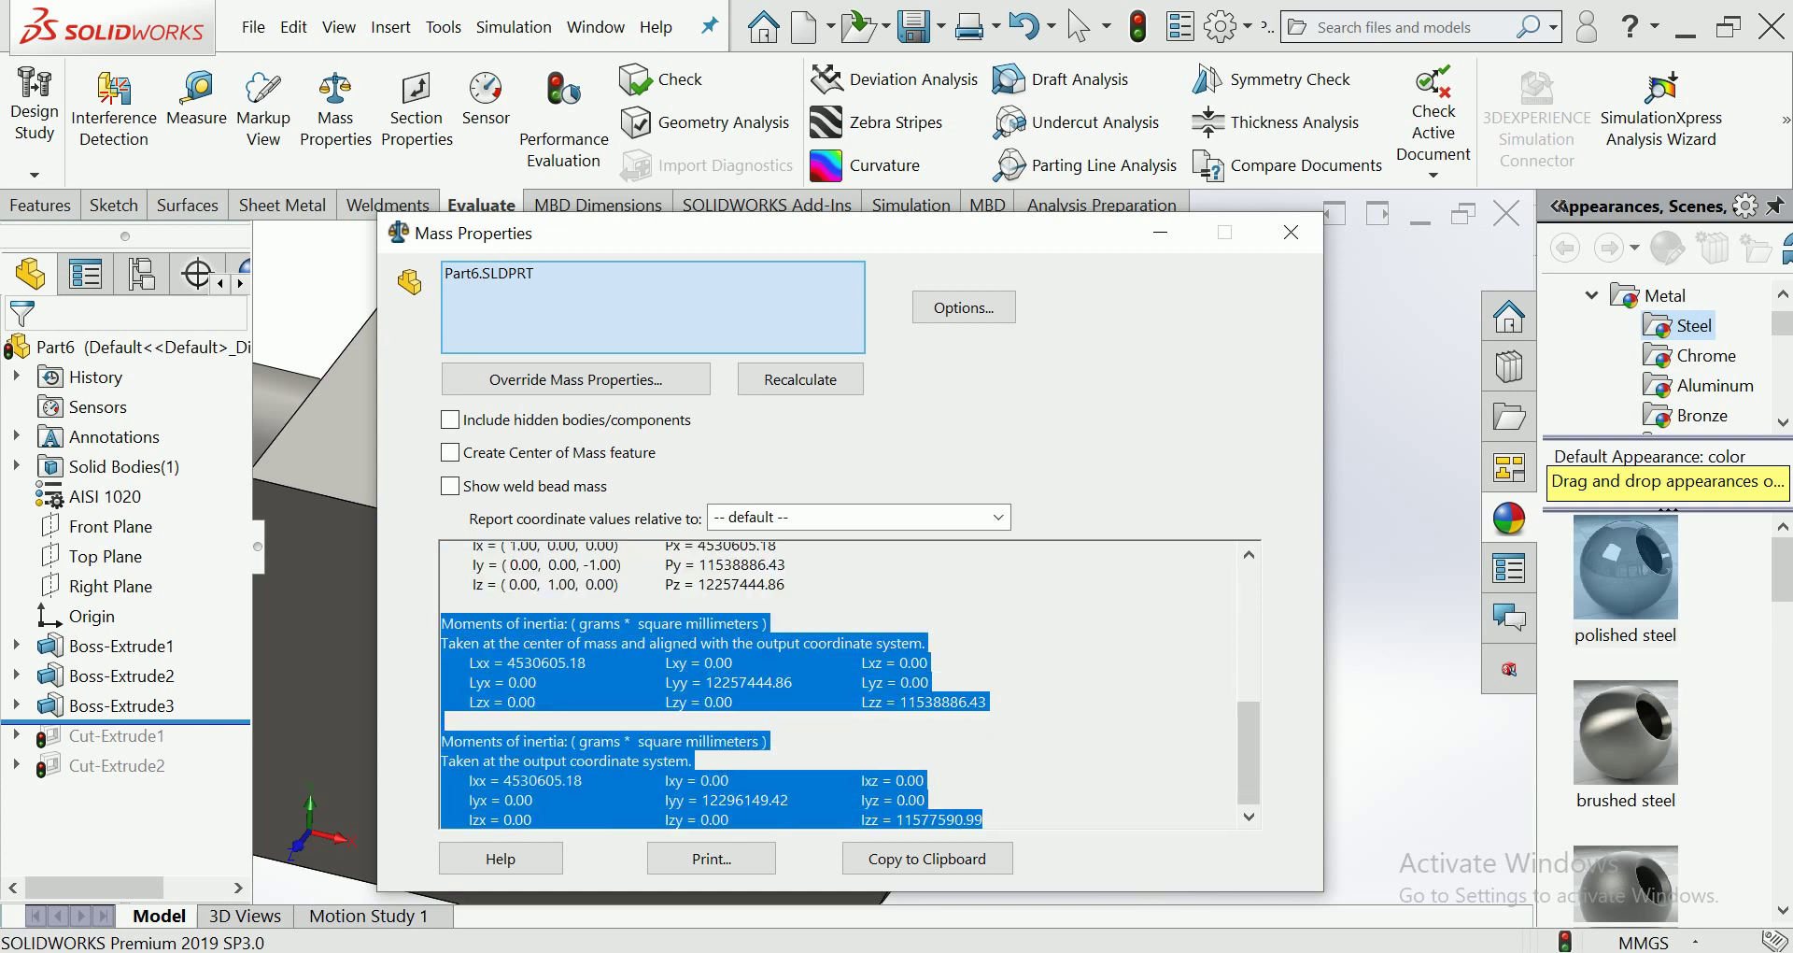
pyautogui.scroll(2, 841, 682)
pyautogui.press('Up')
pyautogui.hotkey('shift', 'Up')
pyautogui.hotkey('shift', 'Up')
pyautogui.hotkey('shift', 'Up')
pyautogui.hotkey('shift', 'Up')
pyautogui.hotkey('shift', 'Up')
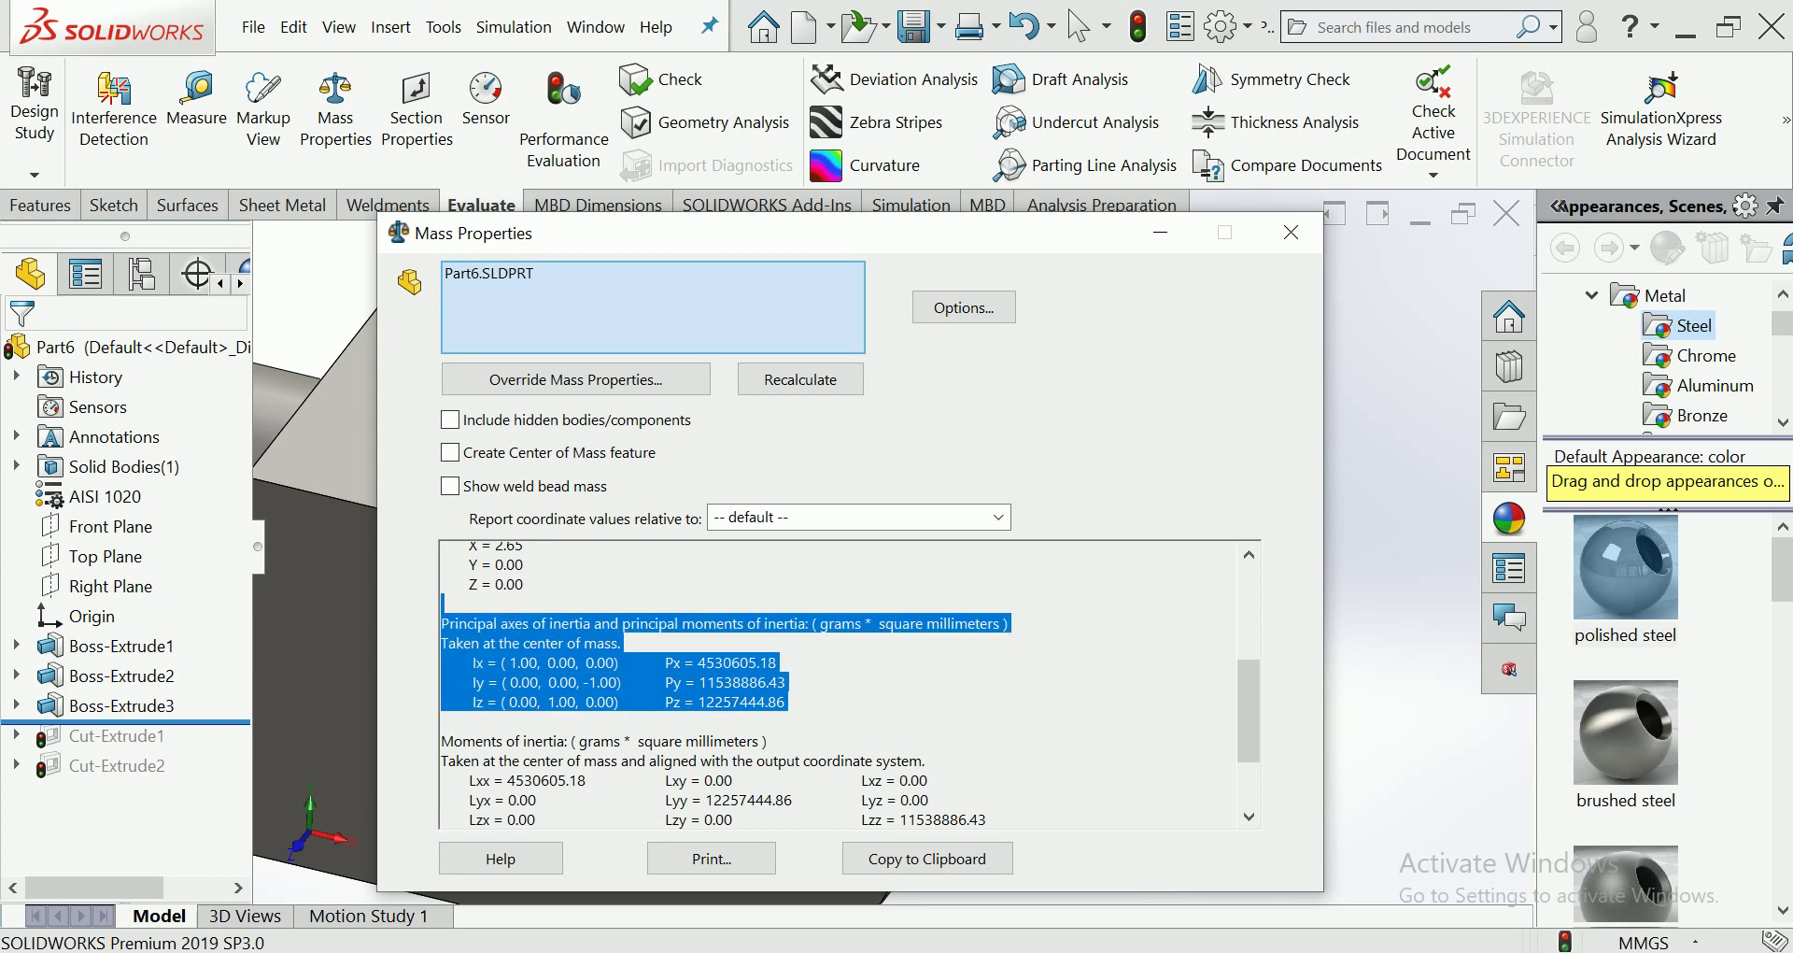
pyautogui.hotkey('shift', 'Up')
pyautogui.hotkey('shift', 'Up')
pyautogui.hotkey('shift', 'Up')
pyautogui.hotkey('shift', 'Home')
pyautogui.scroll(3, 840, 682)
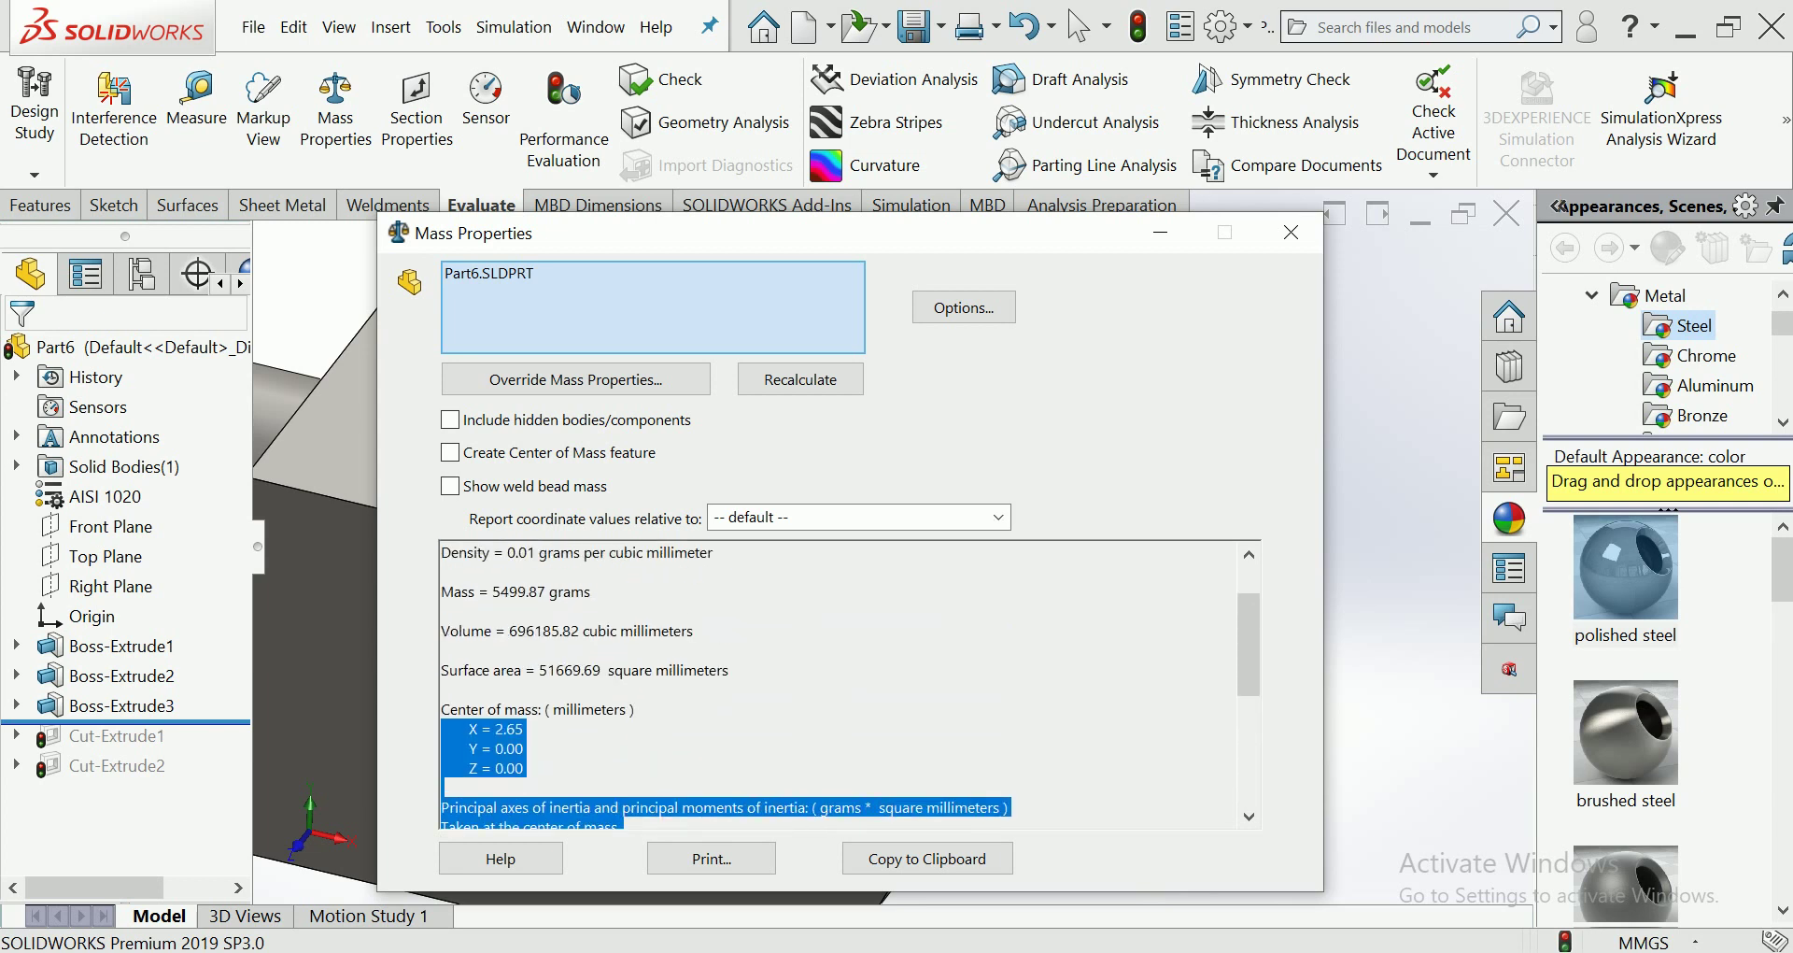
pyautogui.click(841, 682)
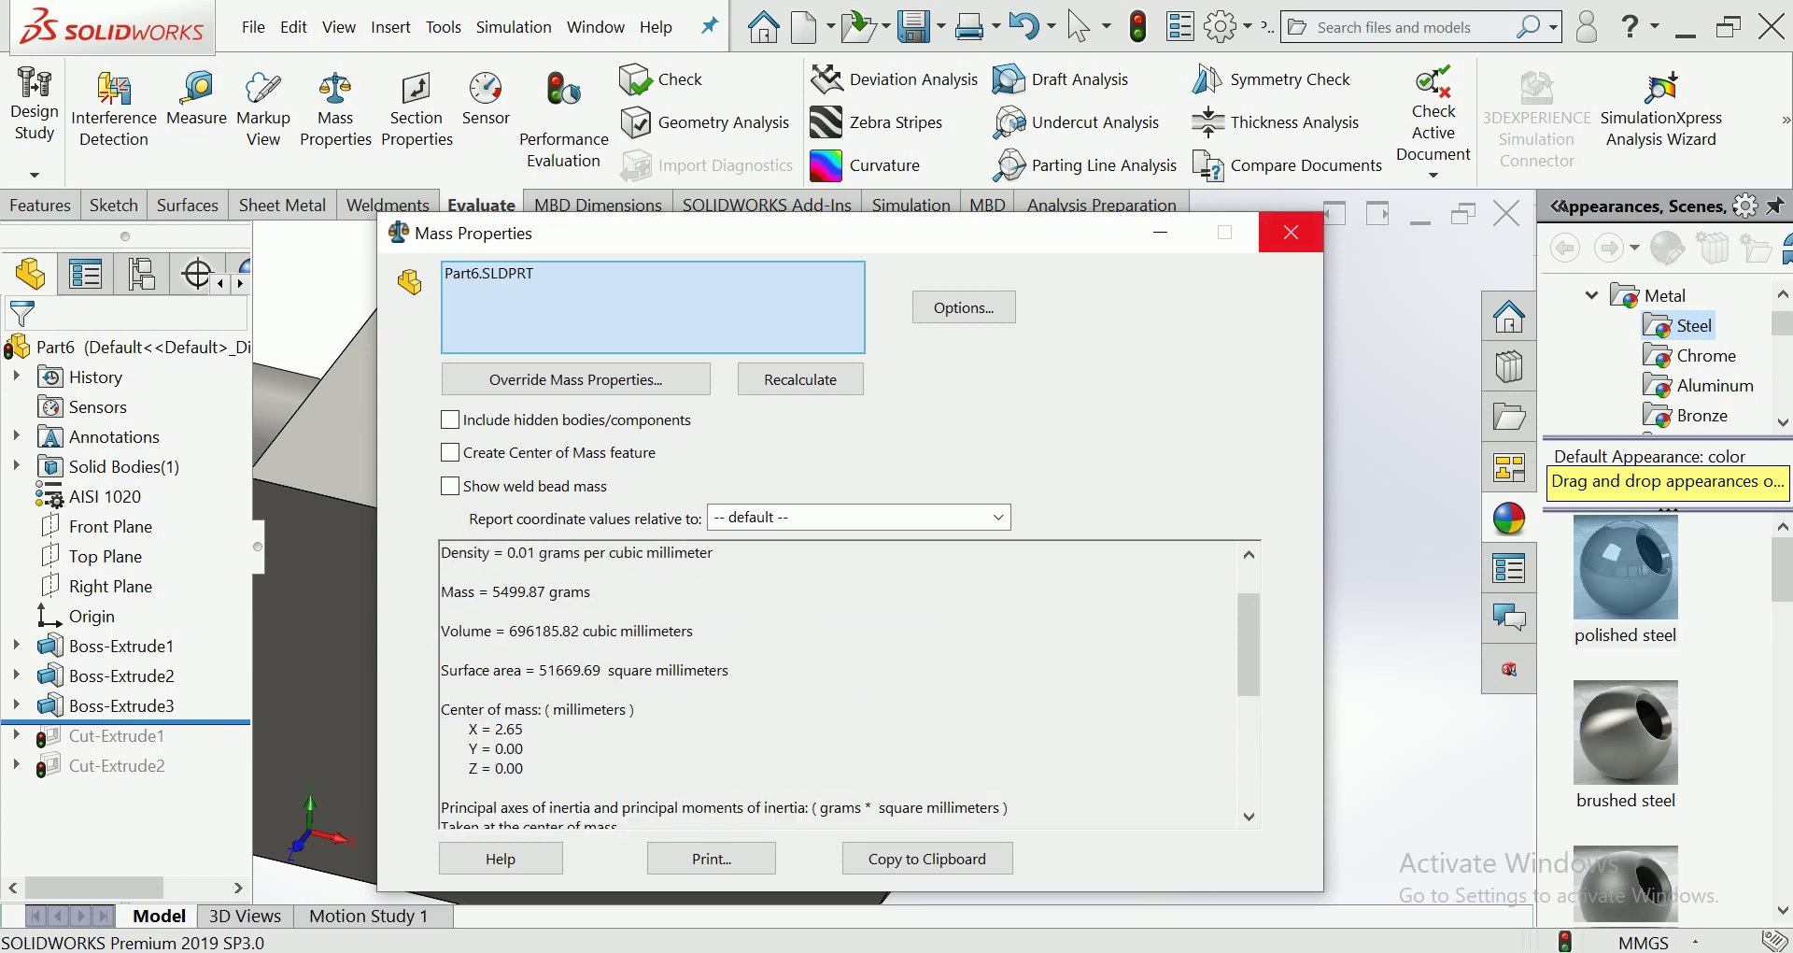
pyautogui.click(1292, 231)
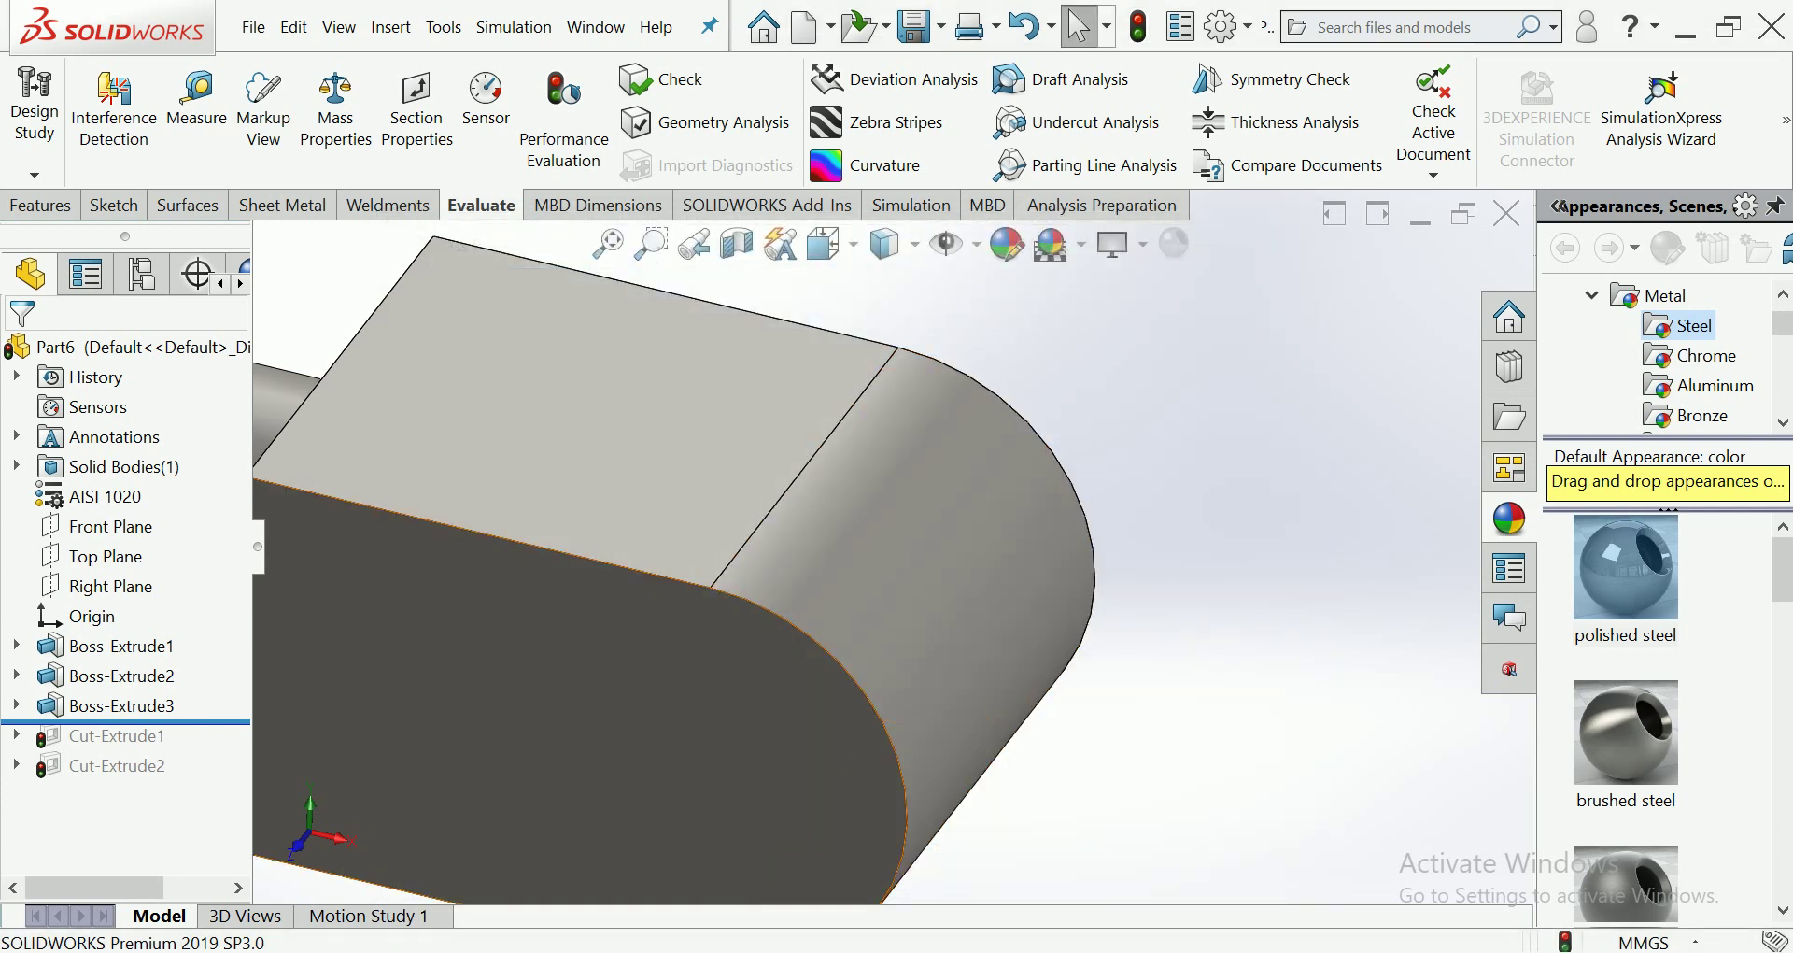
# Step: Roll the tree forward past Cut-Extrude2 to restore both cuts, then zoom out
pyautogui.moveTo(126, 721); pyautogui.dragTo(126, 780)
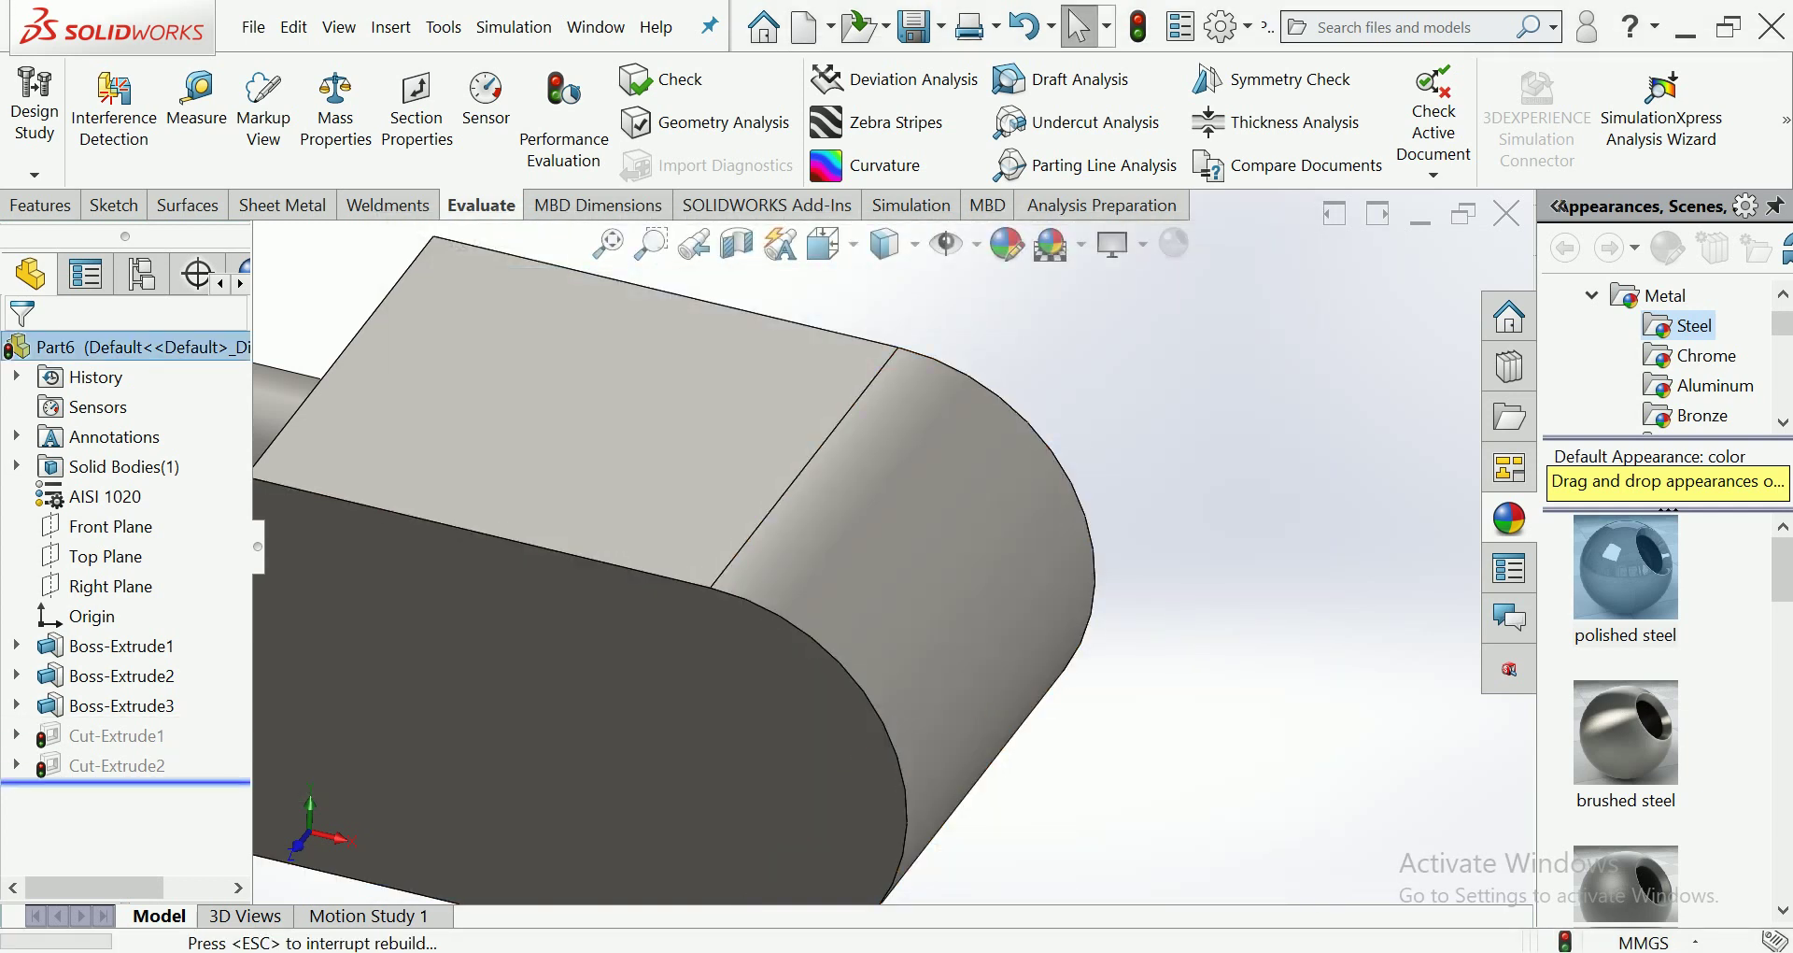
pyautogui.press('f')
pyautogui.scroll(3, 850, 495)
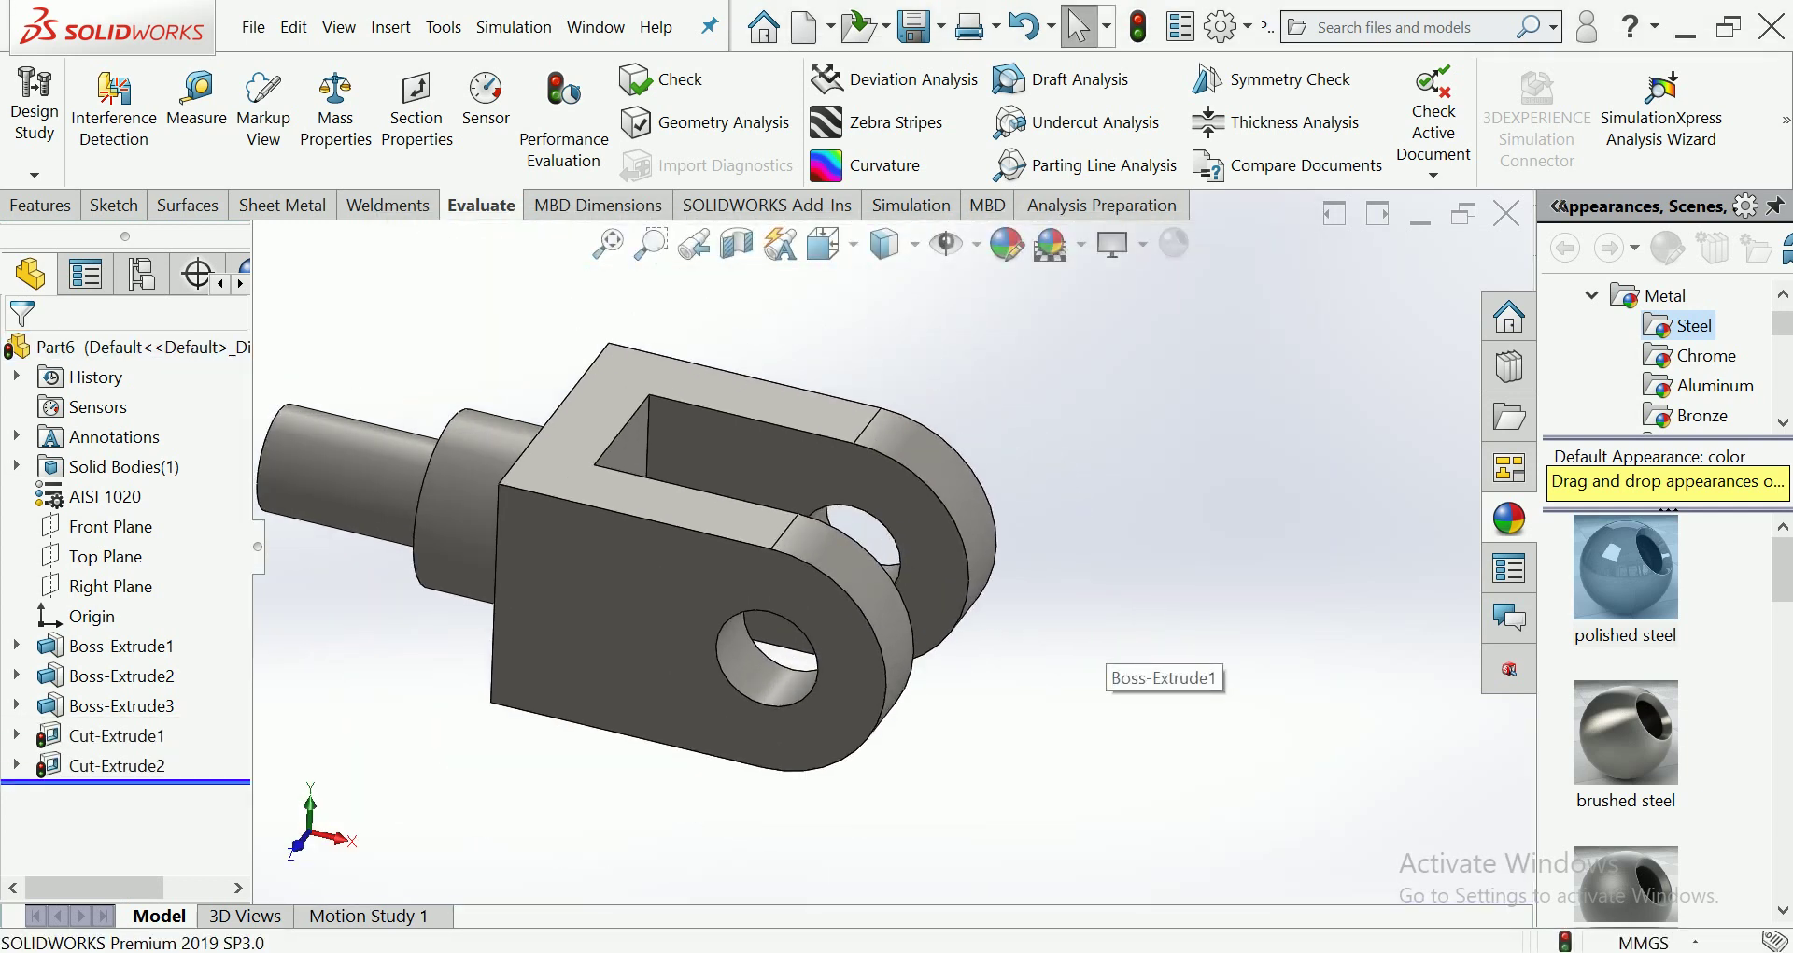
pyautogui.scroll(1, 880, 540)
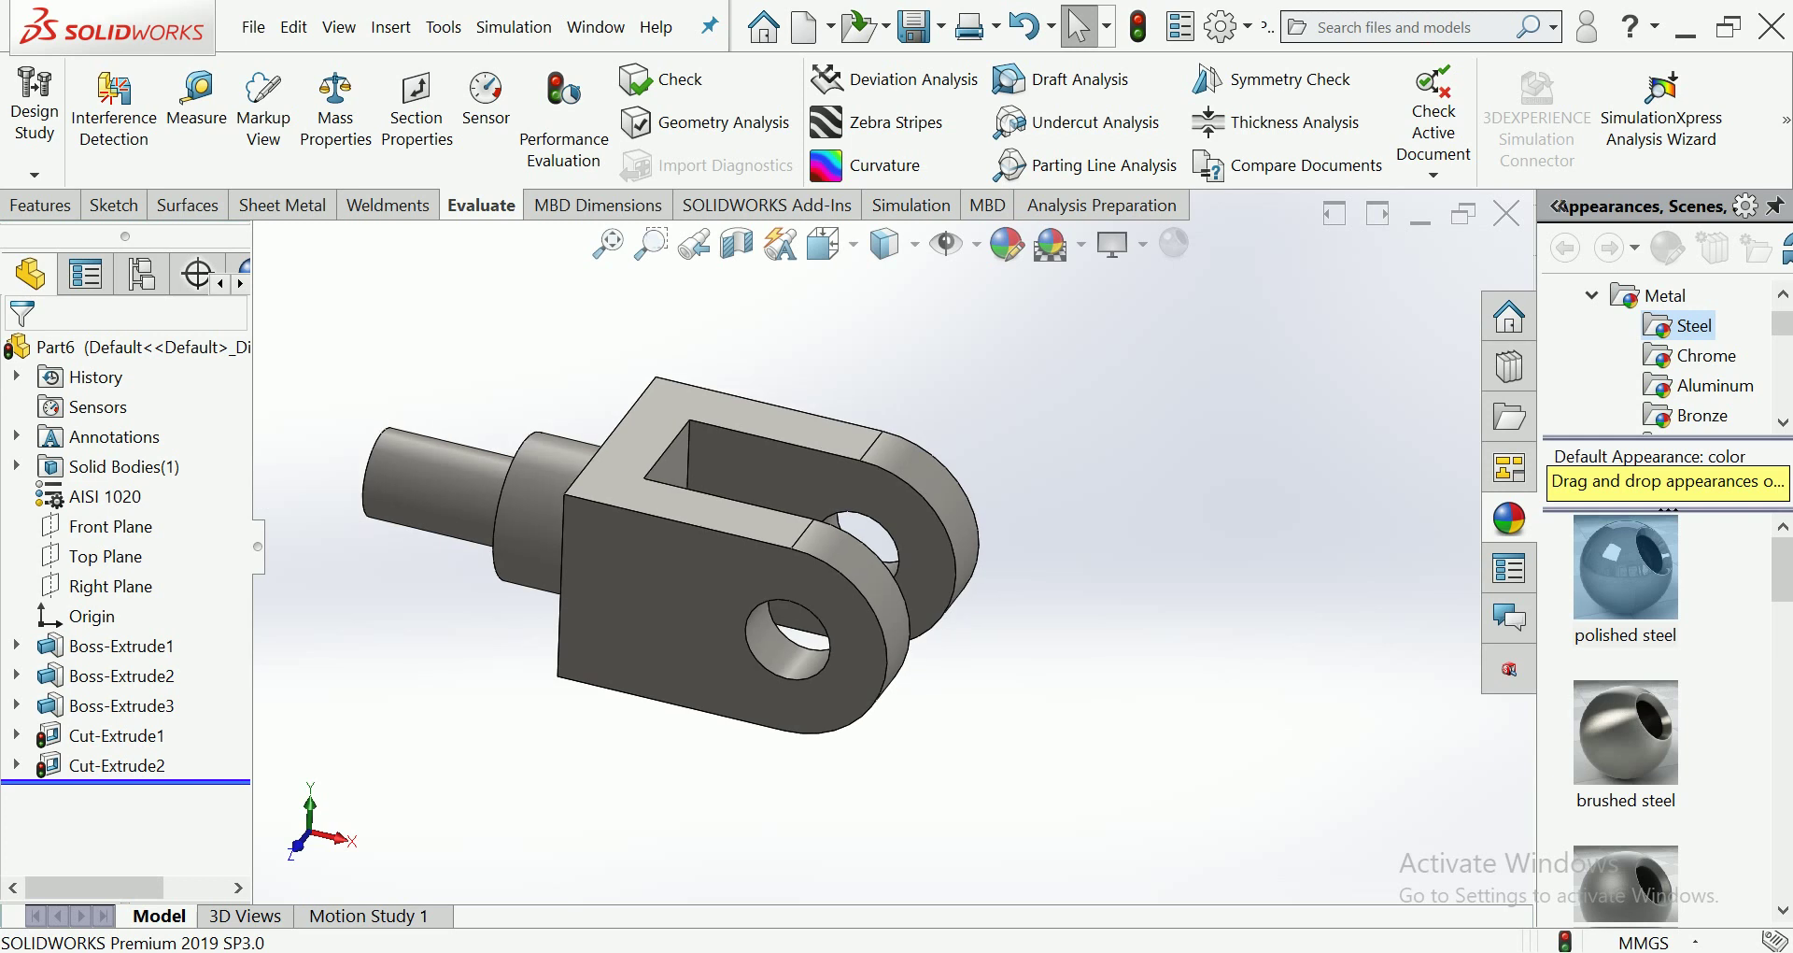